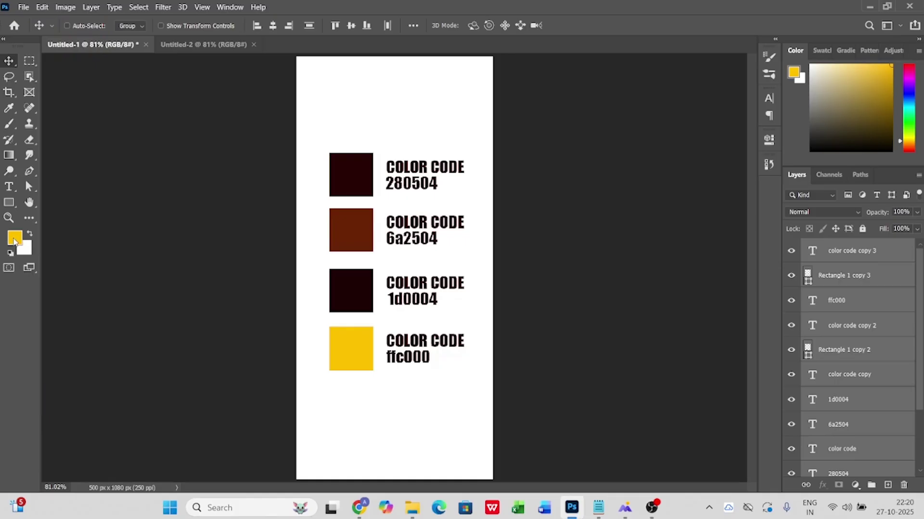
Step: Sample the 280504 swatch as the foreground color and fill the Untitled-2 background with it
{"action": "left_click", "coordinate": [19, 242]}
{"action": "left_click", "coordinate": [341, 162]}
{"action": "left_click", "coordinate": [882, 237]}
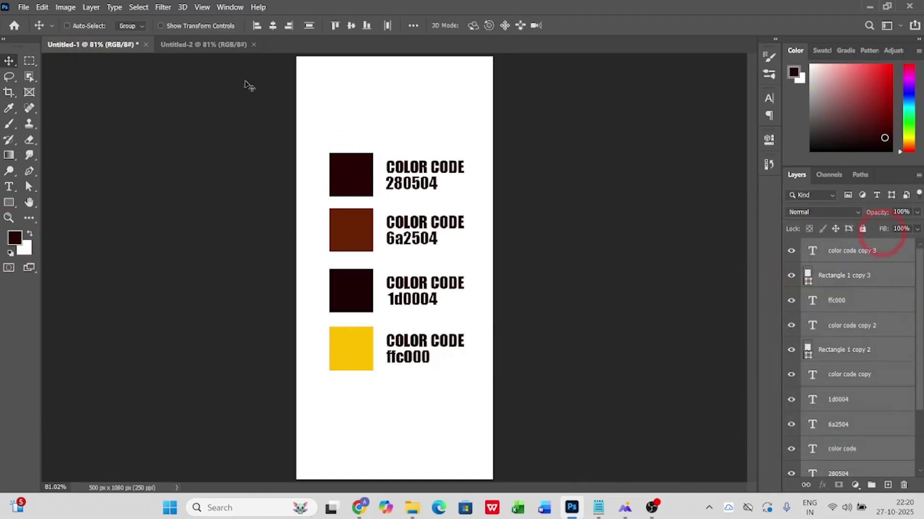
{"action": "left_click", "coordinate": [208, 45]}
{"action": "left_click", "coordinate": [443, 244]}
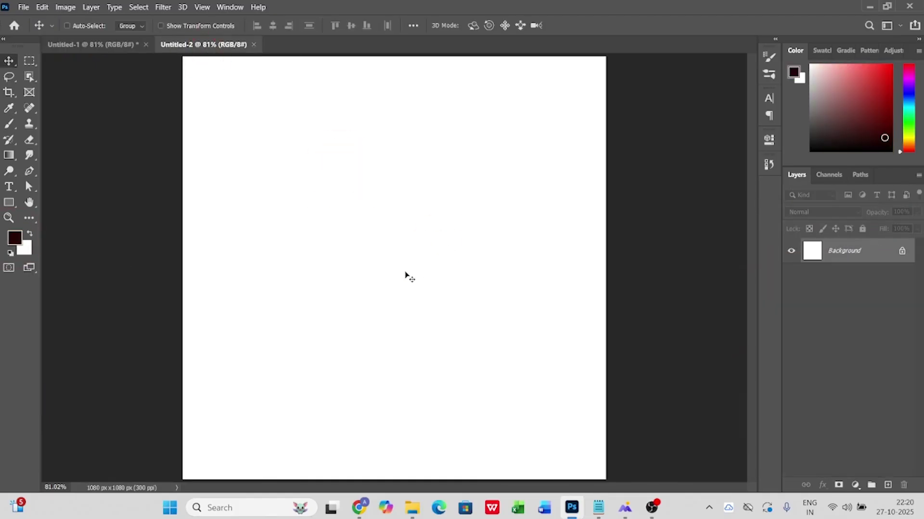
{"action": "key", "text": "alt+BackSpace"}
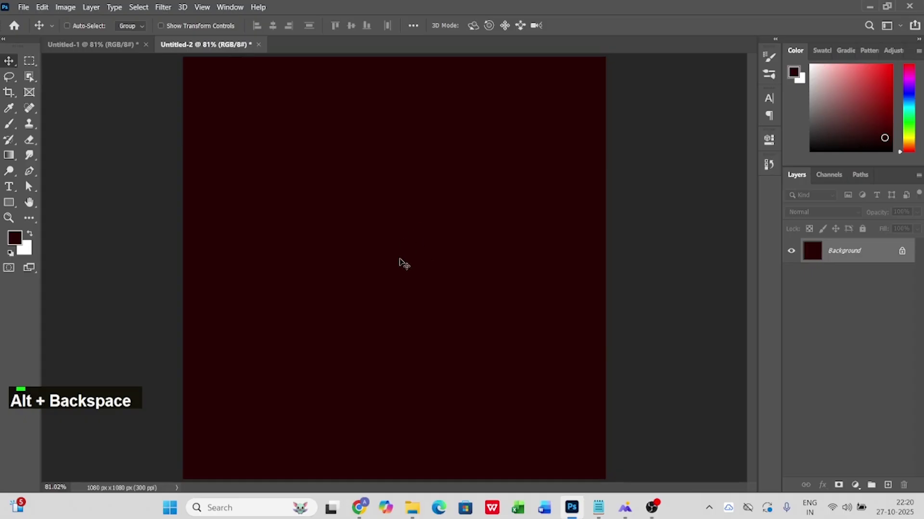
Step: Sample the brown 6a2504 swatch in Untitled-1 as the foreground color and return to Untitled-2
{"action": "key", "text": "ctrl+Tab"}
{"action": "left_click", "coordinate": [14, 238]}
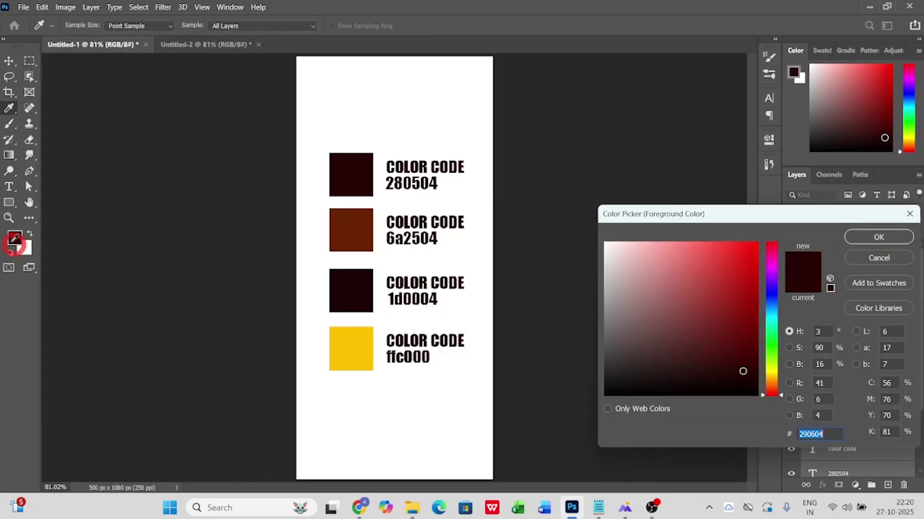
{"action": "left_click", "coordinate": [359, 229]}
{"action": "left_click", "coordinate": [878, 237]}
{"action": "left_click", "coordinate": [168, 44]}
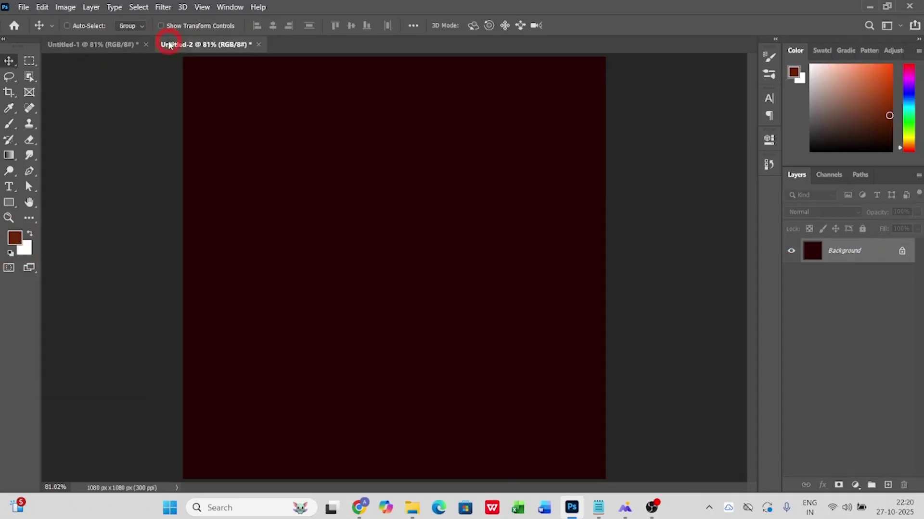
Step: Set up the Brush tool with the first soft round general brush at 0% hardness, undoing a test dab on the canvas
{"action": "left_click", "coordinate": [8, 128]}
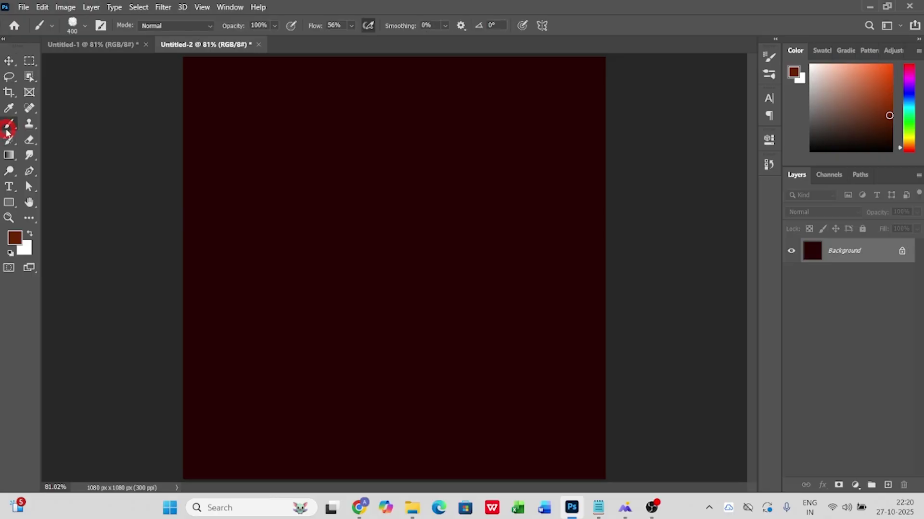
{"action": "right_click", "coordinate": [8, 126]}
{"action": "left_click", "coordinate": [68, 126]}
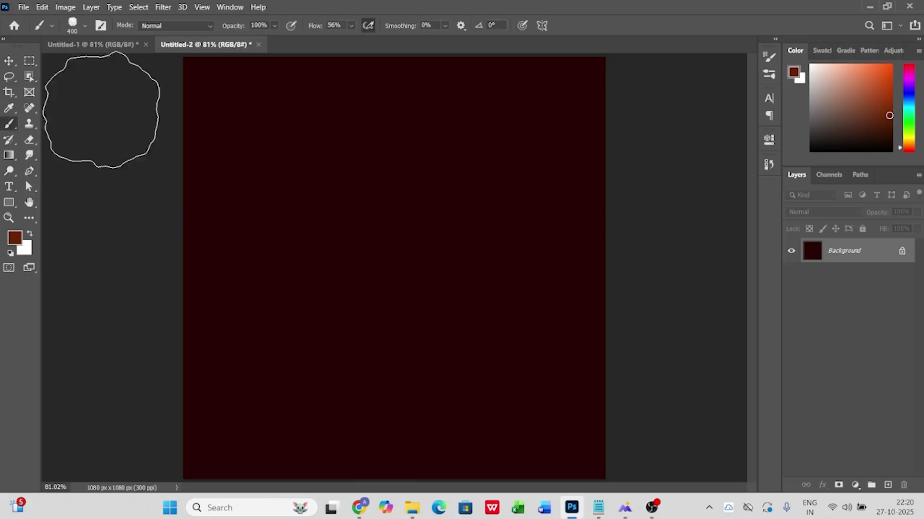
{"action": "left_click", "coordinate": [72, 25]}
{"action": "left_click_drag", "start_coordinate": [145, 156], "coordinate": [144, 143]}
{"action": "left_click", "coordinate": [34, 161]}
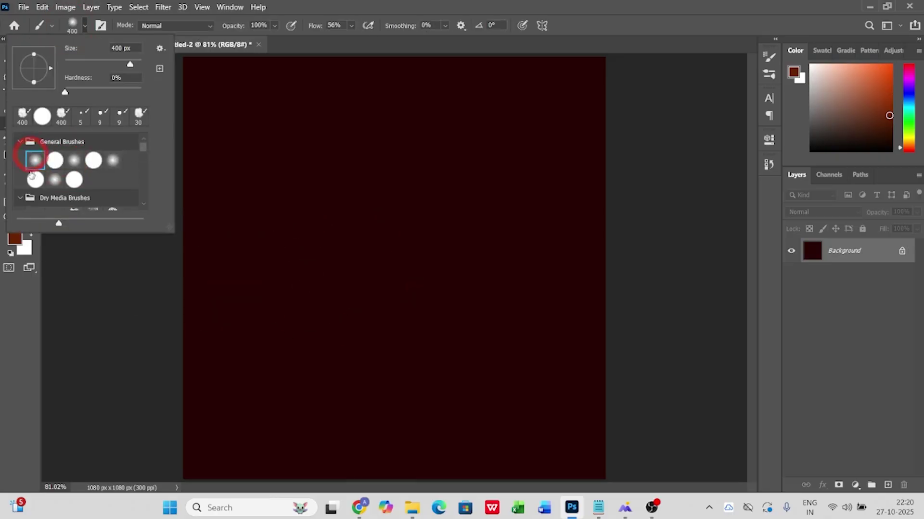
{"action": "left_click", "coordinate": [394, 256]}
{"action": "key", "text": "ctrl+z"}
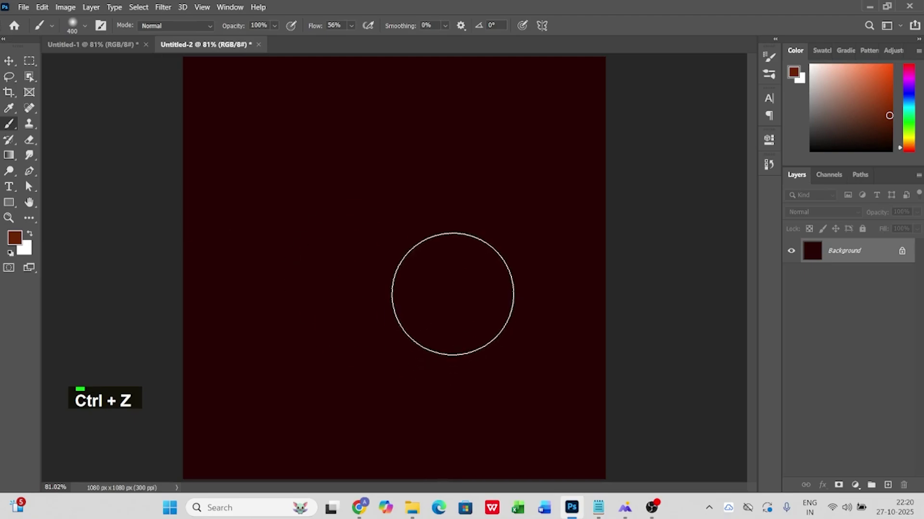
Step: Enlarge the soft brush to 700–800 px and paint a brown glow in the middle of the background
{"action": "key", "text": "bracketright"}
{"action": "key", "text": "bracketright"}
{"action": "key", "text": "bracketright"}
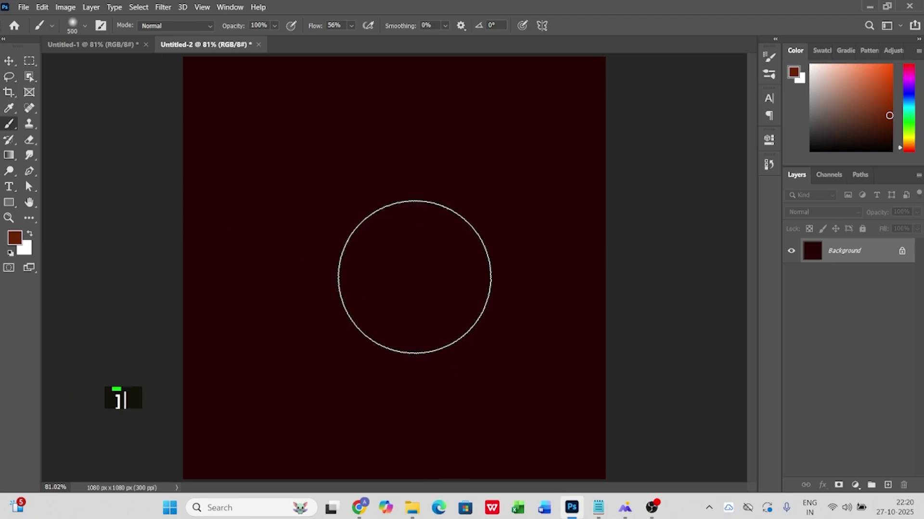
{"action": "left_click", "coordinate": [403, 284]}
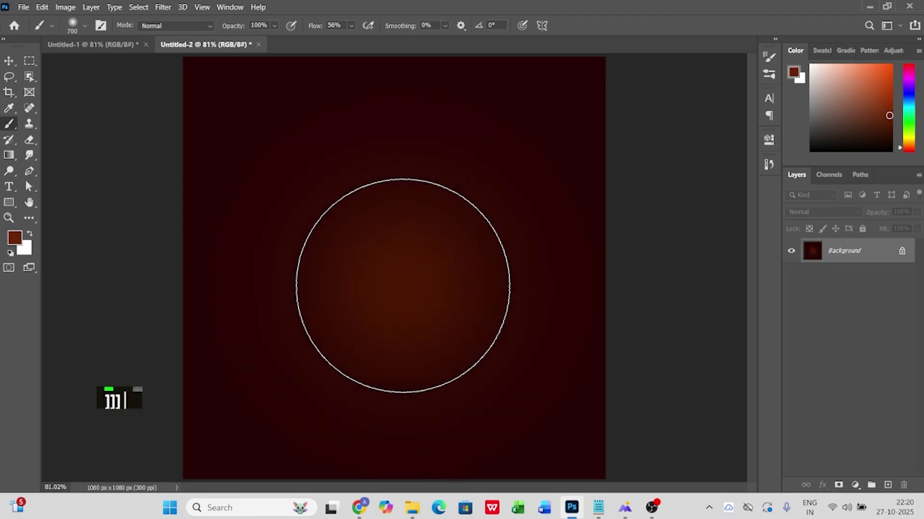
{"action": "left_click", "coordinate": [401, 288]}
{"action": "key", "text": "bracketright"}
{"action": "key", "text": "bracketright"}
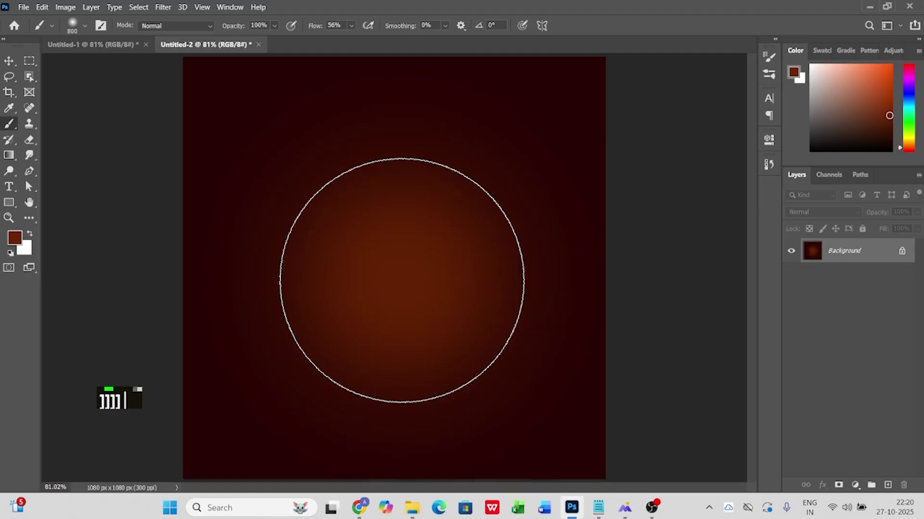
Step: Sample the 1d0004 swatch in Untitled-1 as the foreground color and return to Untitled-2
{"action": "left_click", "coordinate": [8, 60]}
{"action": "left_click", "coordinate": [90, 46]}
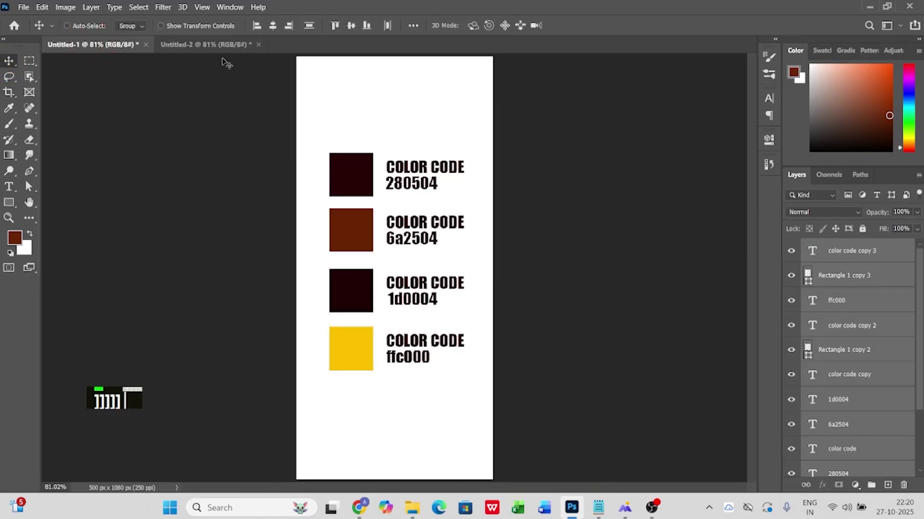
{"action": "key", "text": "i"}
{"action": "left_click", "coordinate": [16, 237]}
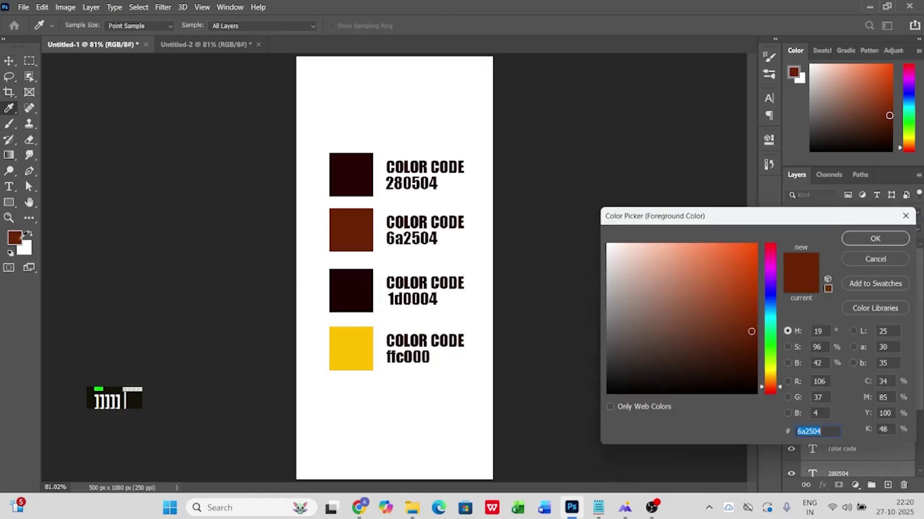
{"action": "left_click", "coordinate": [346, 290]}
{"action": "left_click", "coordinate": [878, 237]}
{"action": "key", "text": "v"}
{"action": "left_click", "coordinate": [193, 47]}
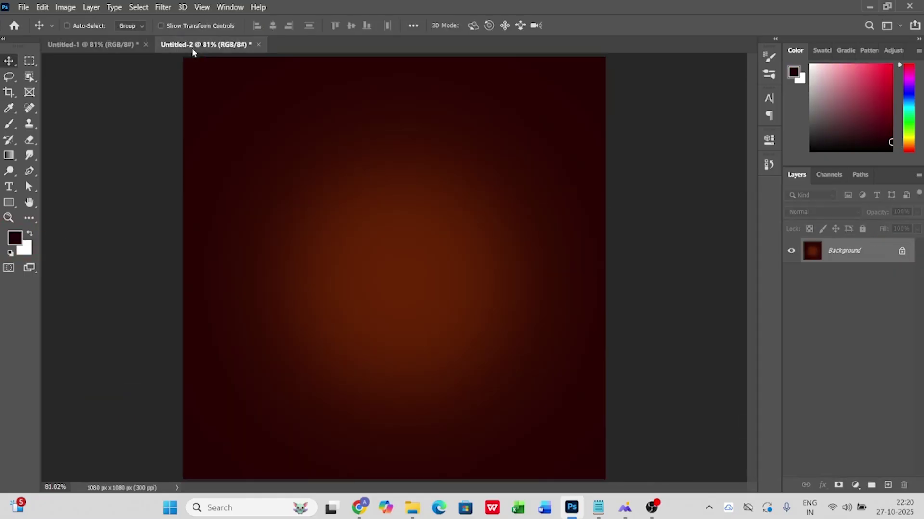
Step: Draw a closed wave shape about 1248 by 333 px across the lower part of the canvas with the Pen tool
{"action": "left_click", "coordinate": [29, 172]}
{"action": "right_click", "coordinate": [29, 171]}
{"action": "left_click", "coordinate": [73, 167]}
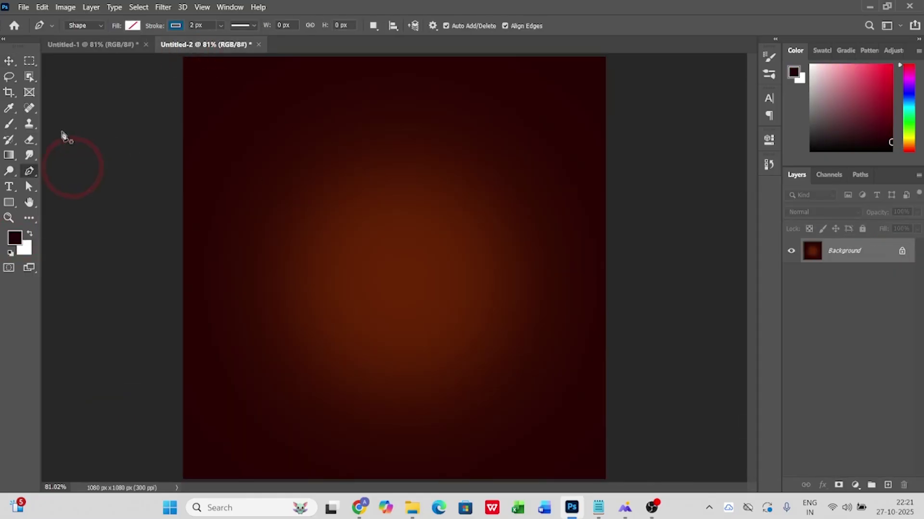
{"action": "left_click", "coordinate": [162, 411]}
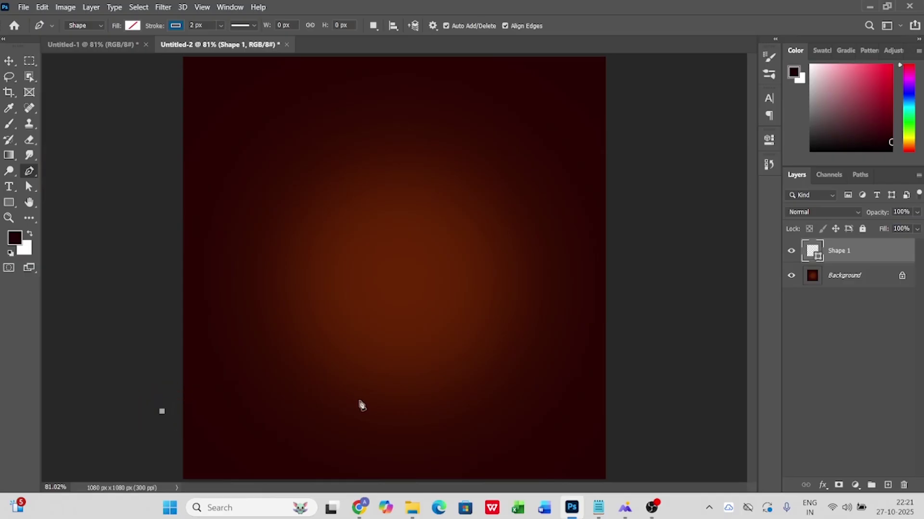
{"action": "left_click_drag", "start_coordinate": [360, 401], "coordinate": [449, 452]}
{"action": "left_click_drag", "start_coordinate": [591, 368], "coordinate": [610, 361]}
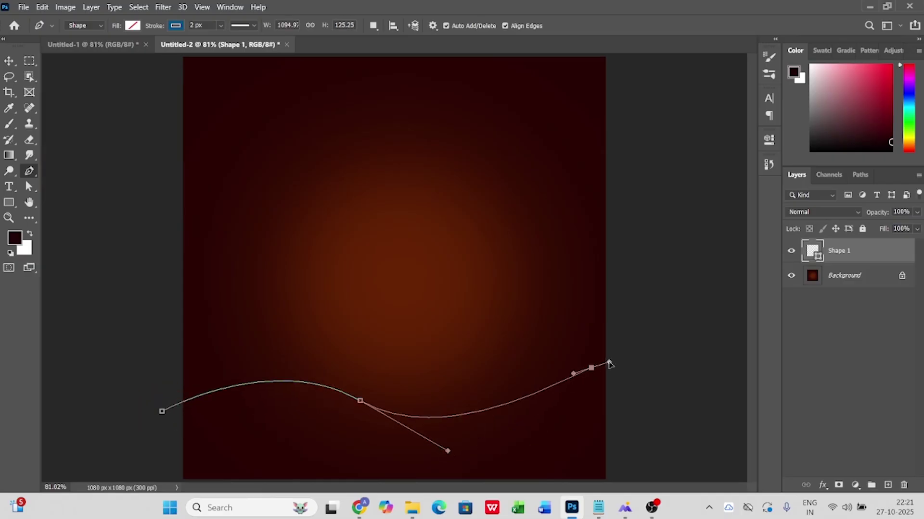
{"action": "left_click", "coordinate": [651, 383]}
{"action": "scroll", "coordinate": [655, 389], "scroll_direction": "down", "scroll_amount": 1}
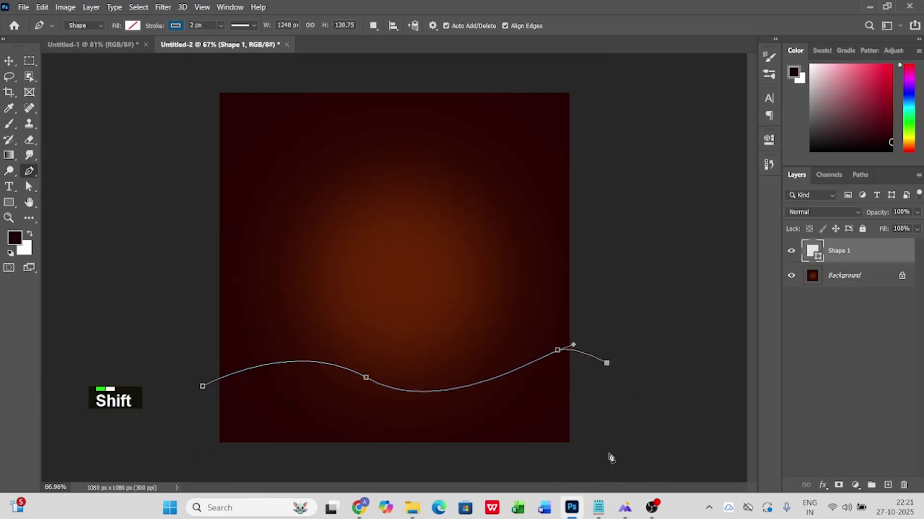
{"action": "left_click", "coordinate": [607, 458], "text": "shift"}
{"action": "left_click", "coordinate": [208, 458], "text": "shift"}
{"action": "left_click", "coordinate": [202, 386], "text": "shift"}
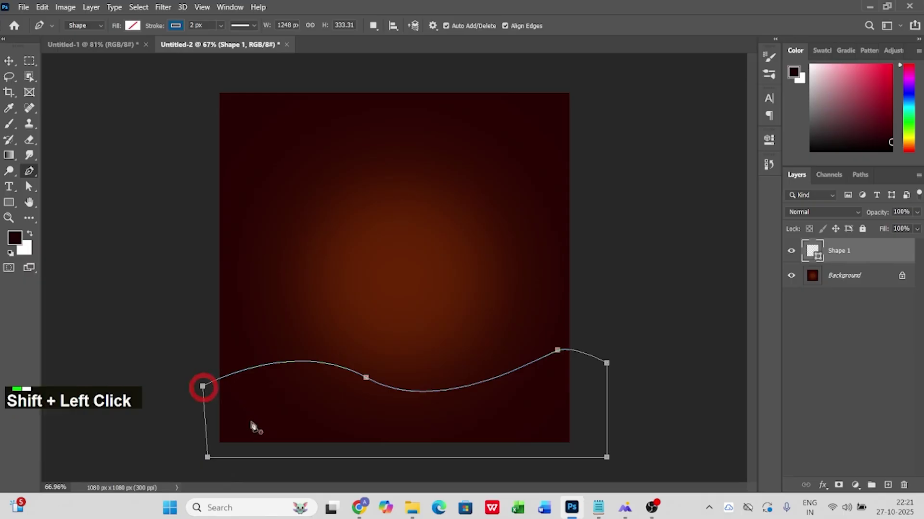
Step: Remove the wave shape's stroke and set its fill to the dark 1d0004 foreground color
{"action": "left_click", "coordinate": [176, 26]}
{"action": "left_click", "coordinate": [103, 51]}
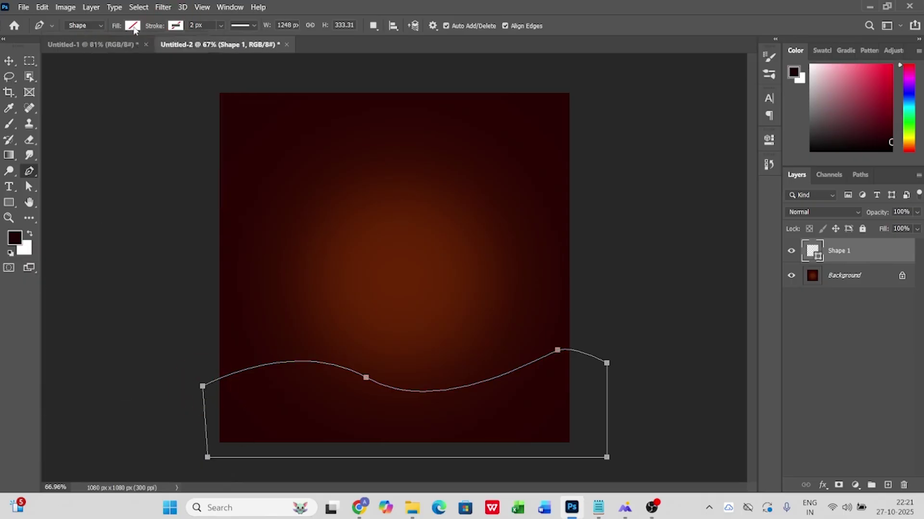
{"action": "left_click", "coordinate": [133, 26]}
{"action": "left_click", "coordinate": [208, 48]}
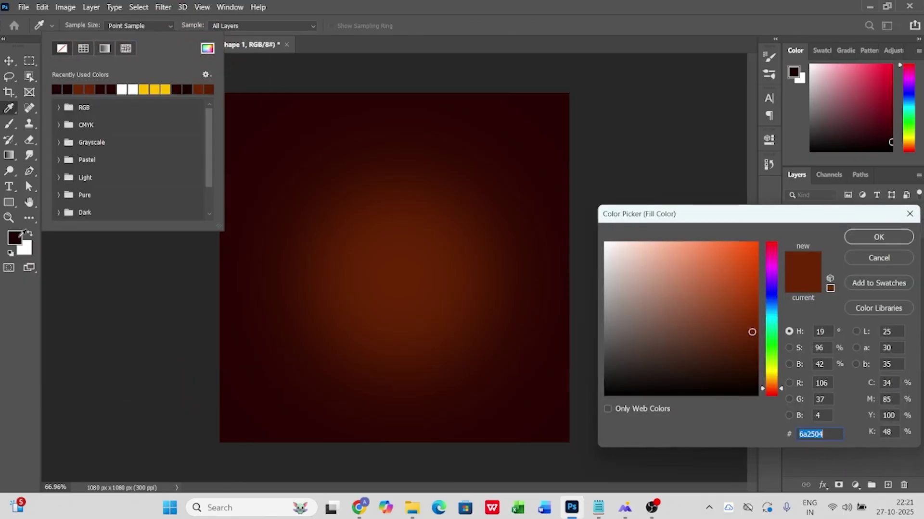
{"action": "left_click", "coordinate": [15, 237]}
{"action": "left_click", "coordinate": [887, 242]}
{"action": "left_click", "coordinate": [7, 62]}
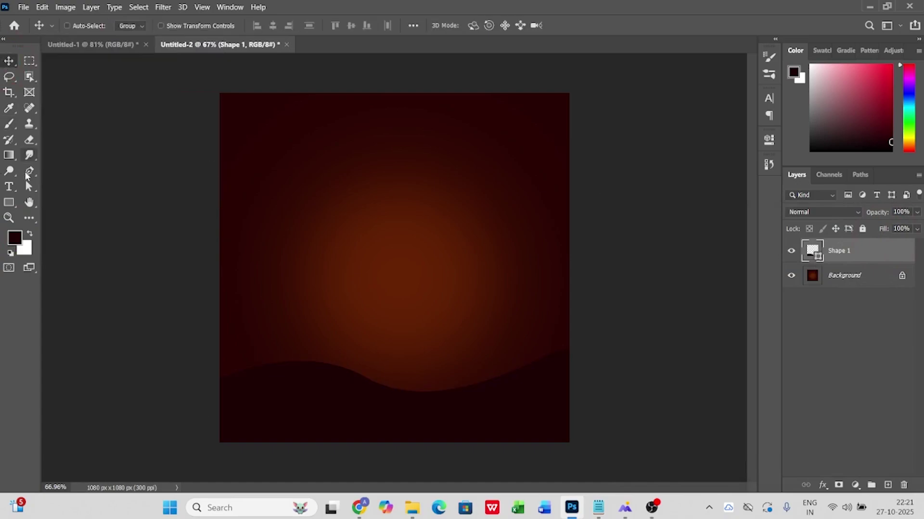
Step: Select the anchor points along the wave's upper edge and move them up about 53 px with Direct Selection
{"action": "left_click", "coordinate": [29, 186]}
{"action": "left_click", "coordinate": [87, 196]}
{"action": "left_click_drag", "start_coordinate": [120, 315], "coordinate": [634, 423]}
{"action": "key", "text": "Up"}
{"action": "key", "text": "Up"}
{"action": "key", "text": "shift+Up"}
{"action": "key", "text": "shift+Up"}
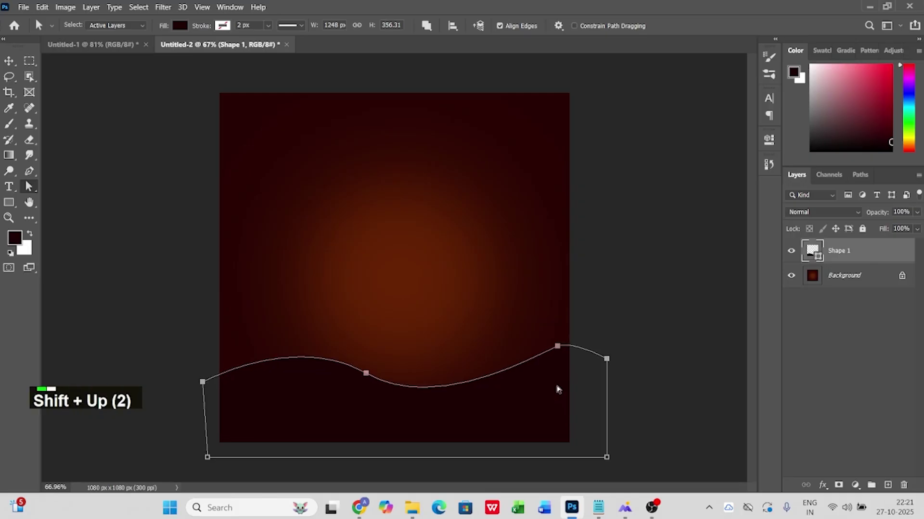
{"action": "key", "text": "shift+Up"}
{"action": "key", "text": "shift+Up"}
{"action": "key", "text": "shift+Up"}
{"action": "key", "text": "Return"}
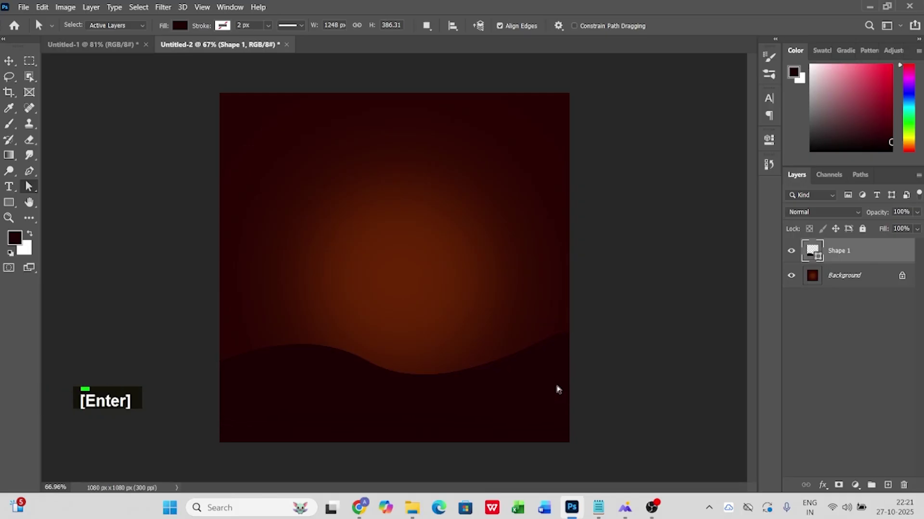
{"action": "key", "text": "v"}
{"action": "scroll", "coordinate": [413, 291], "scroll_direction": "up", "scroll_amount": 2}
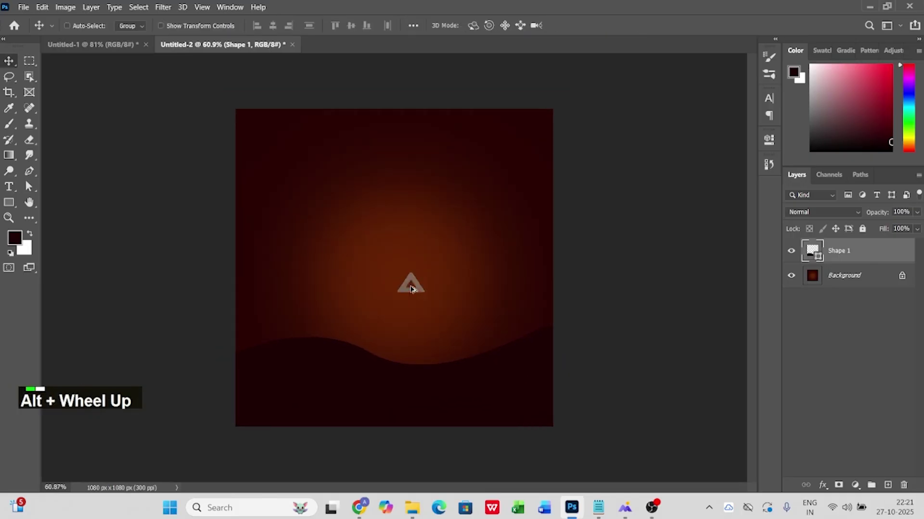
{"action": "key", "text": "ctrl+0"}
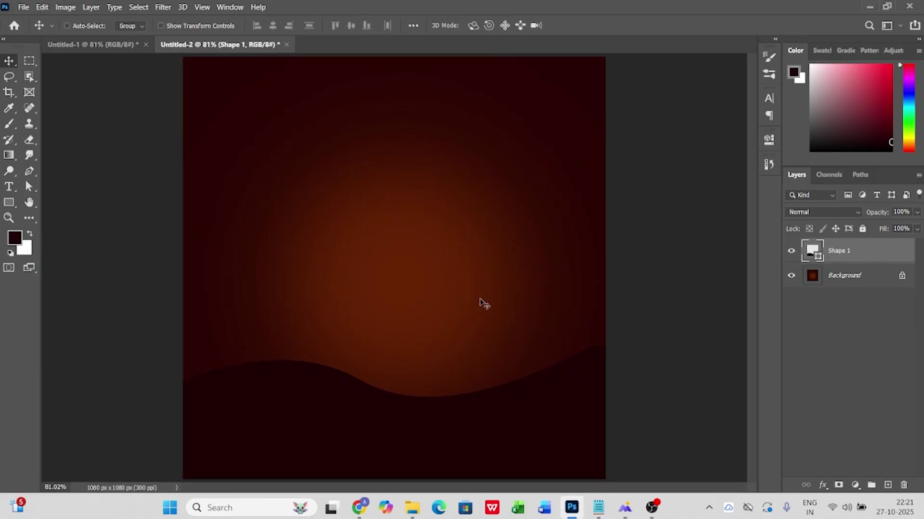
Step: Place the striped bg image from the png folder in Untitled-2 and move its layer below Shape 1
{"action": "left_click", "coordinate": [413, 507]}
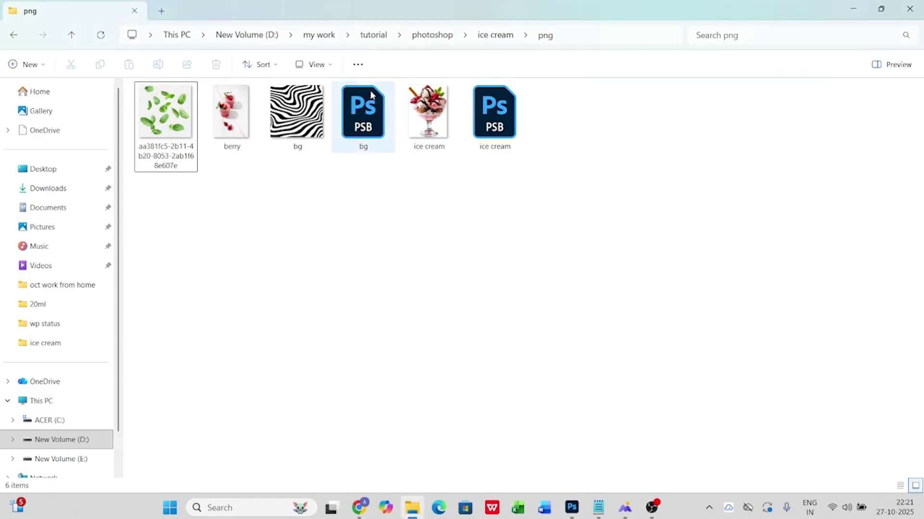
{"action": "left_click_drag", "start_coordinate": [289, 114], "coordinate": [408, 252]}
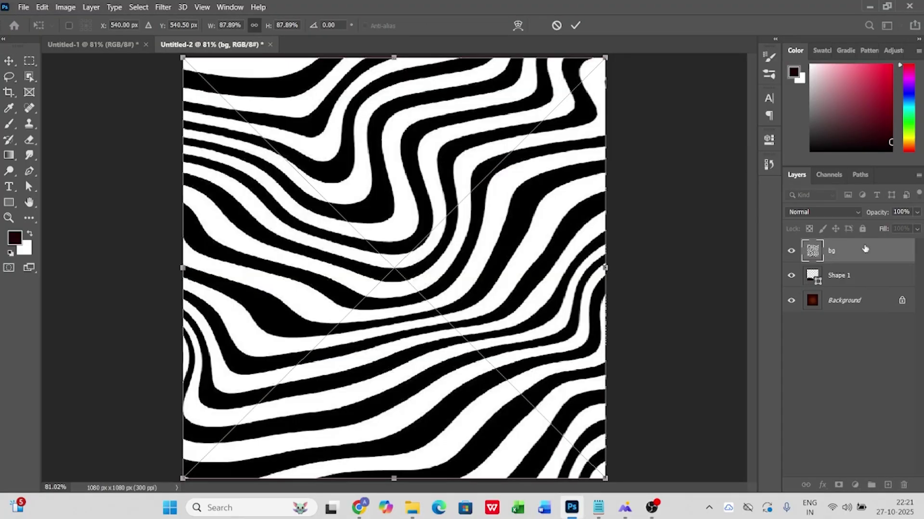
{"action": "double_click", "coordinate": [446, 185]}
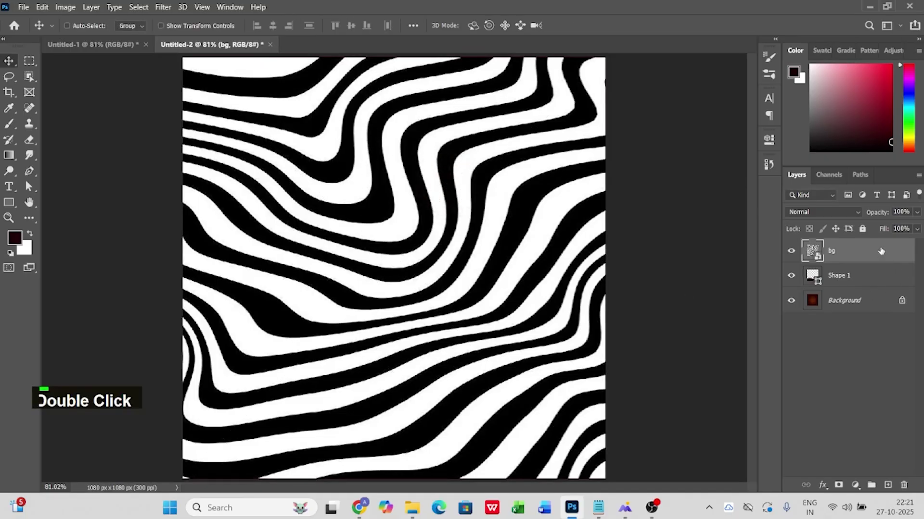
{"action": "left_click_drag", "start_coordinate": [881, 251], "coordinate": [878, 296]}
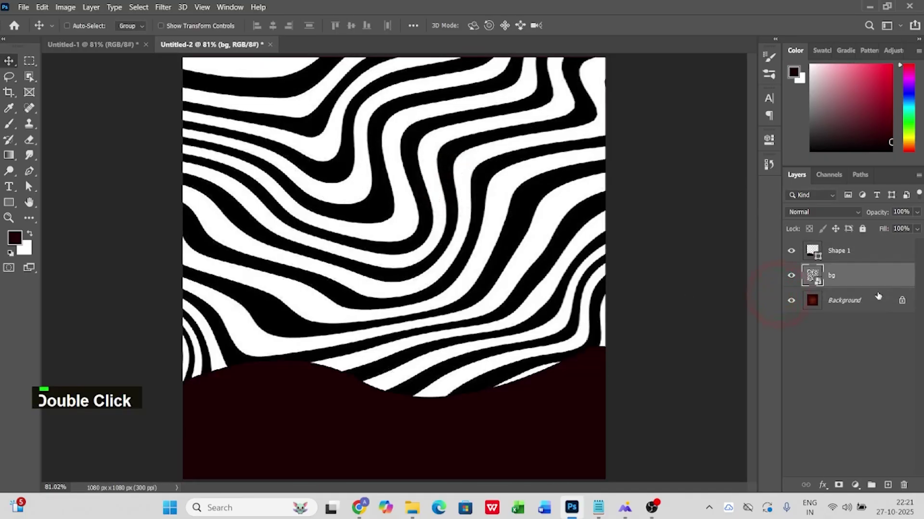
Step: Set the bg layer's blend mode to Darker Color and add a layer mask to it
{"action": "left_click", "coordinate": [829, 211]}
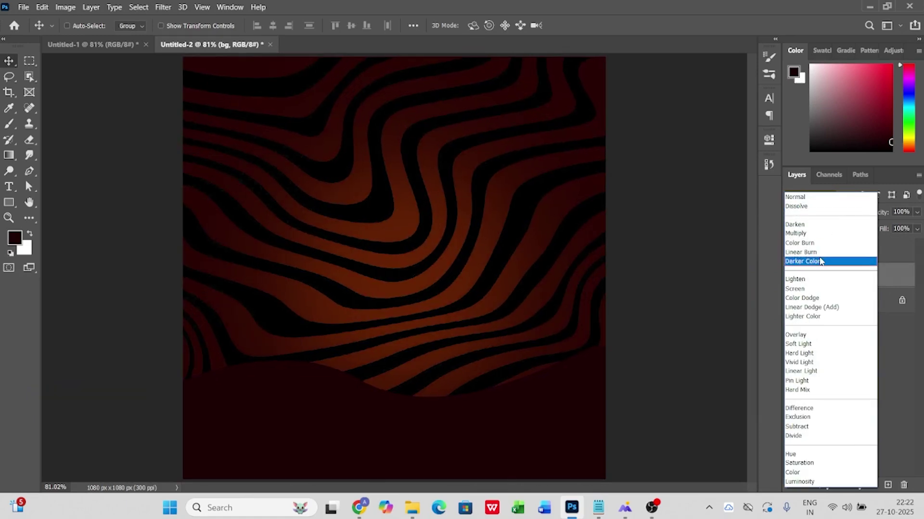
{"action": "left_click", "coordinate": [820, 261]}
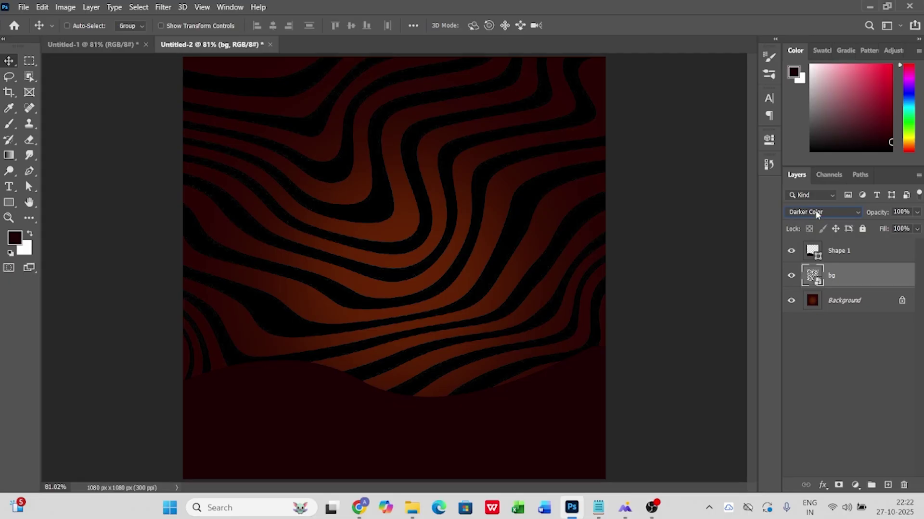
{"action": "left_click", "coordinate": [861, 300]}
{"action": "left_click", "coordinate": [863, 278]}
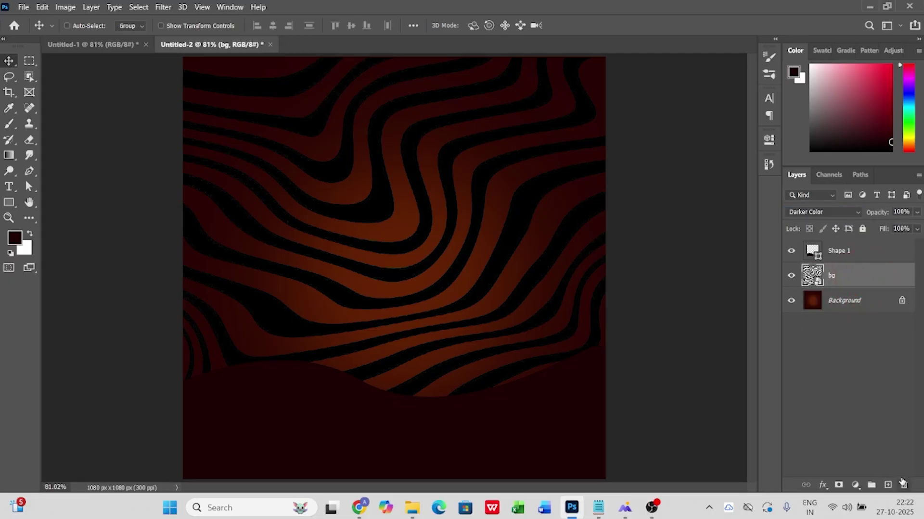
{"action": "left_click", "coordinate": [838, 486]}
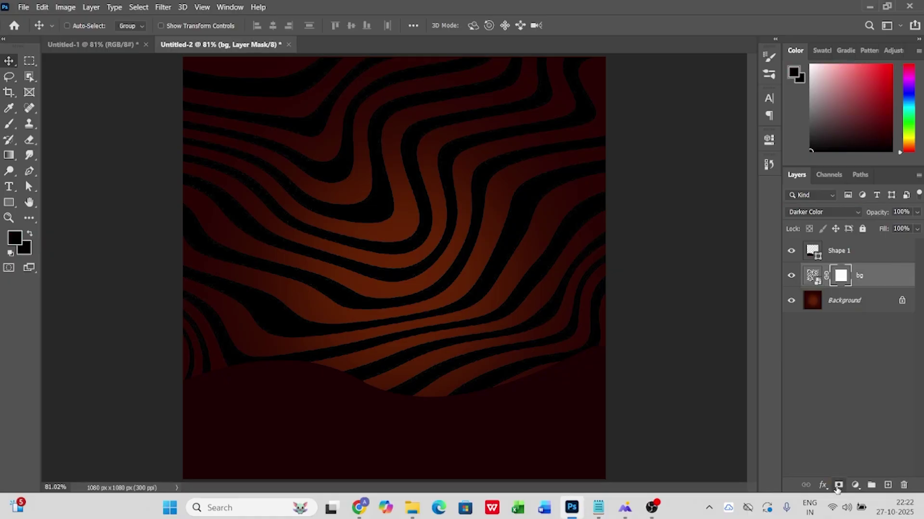
Step: Edit the Gradient tool's gradient so that its starting color stop is black 000000
{"action": "left_click", "coordinate": [9, 156]}
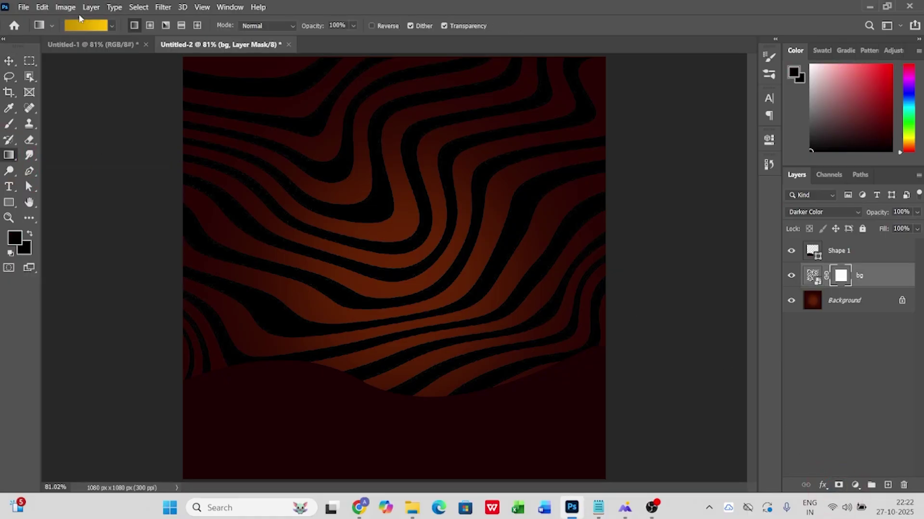
{"action": "left_click", "coordinate": [73, 25]}
{"action": "left_click", "coordinate": [658, 305]}
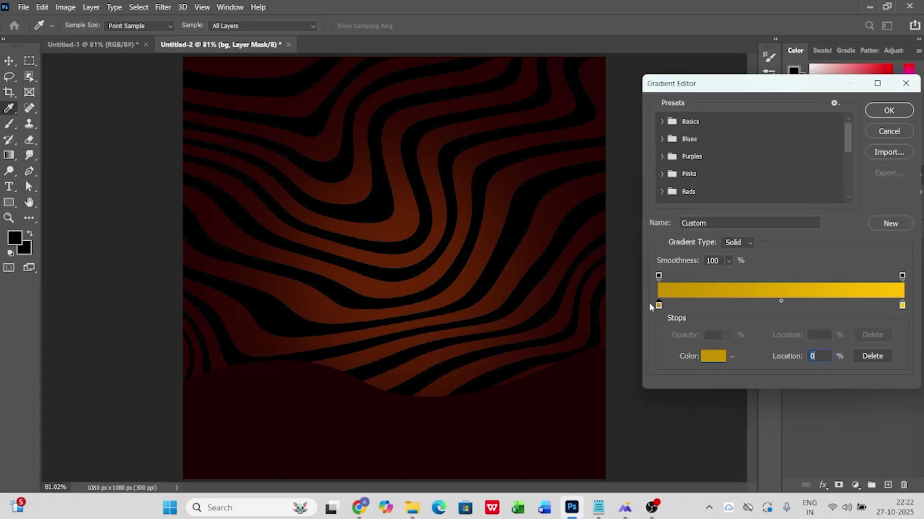
{"action": "left_click", "coordinate": [712, 356]}
{"action": "left_click_drag", "start_coordinate": [666, 335], "coordinate": [613, 394]}
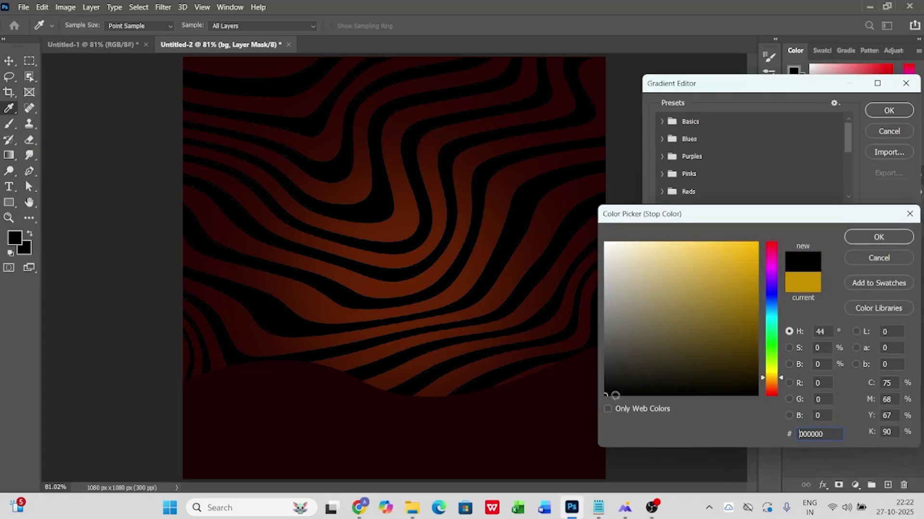
{"action": "left_click", "coordinate": [857, 239]}
Step: Set the gradient's ending color stop to white ffffff at location 100% and accept the gradient
{"action": "left_click_drag", "start_coordinate": [904, 307], "coordinate": [901, 306]}
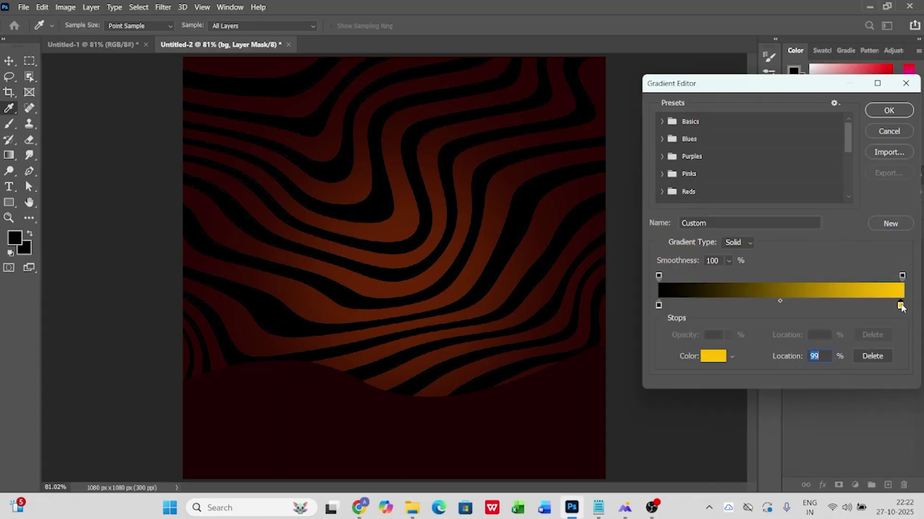
{"action": "left_click_drag", "start_coordinate": [761, 89], "coordinate": [483, 93]}
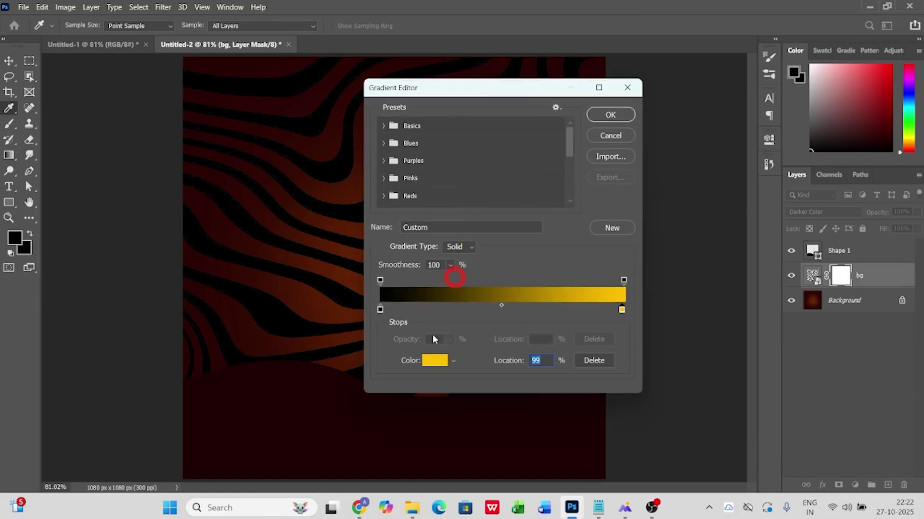
{"action": "left_click", "coordinate": [446, 366]}
{"action": "left_click_drag", "start_coordinate": [732, 274], "coordinate": [585, 235]}
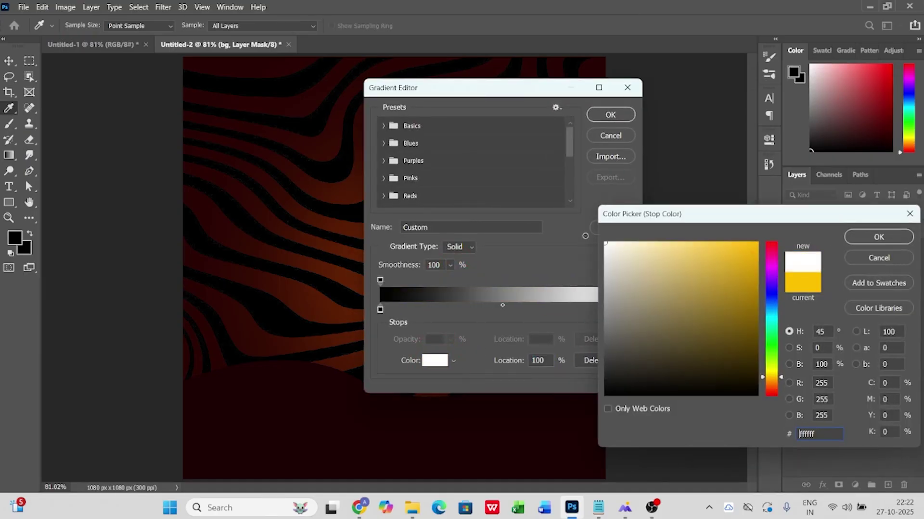
{"action": "left_click", "coordinate": [898, 243]}
{"action": "left_click", "coordinate": [611, 114]}
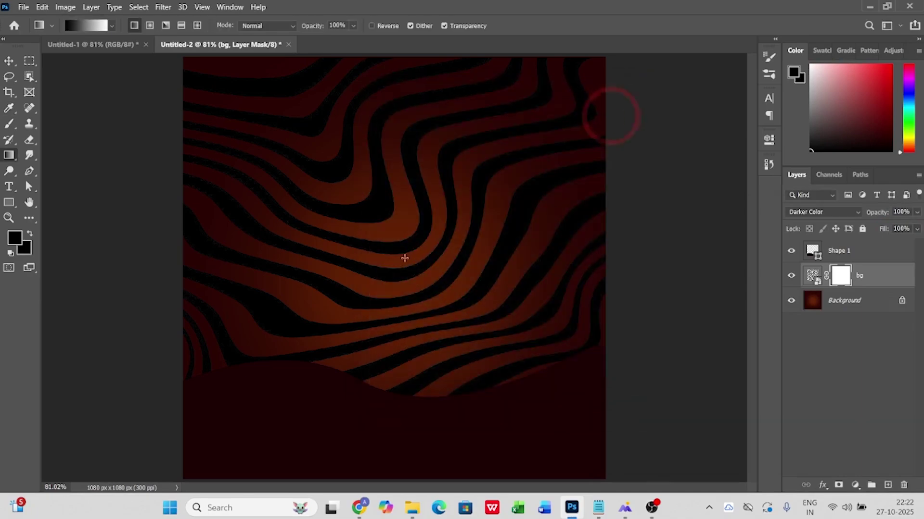
{"action": "key", "text": "ctrl+z"}
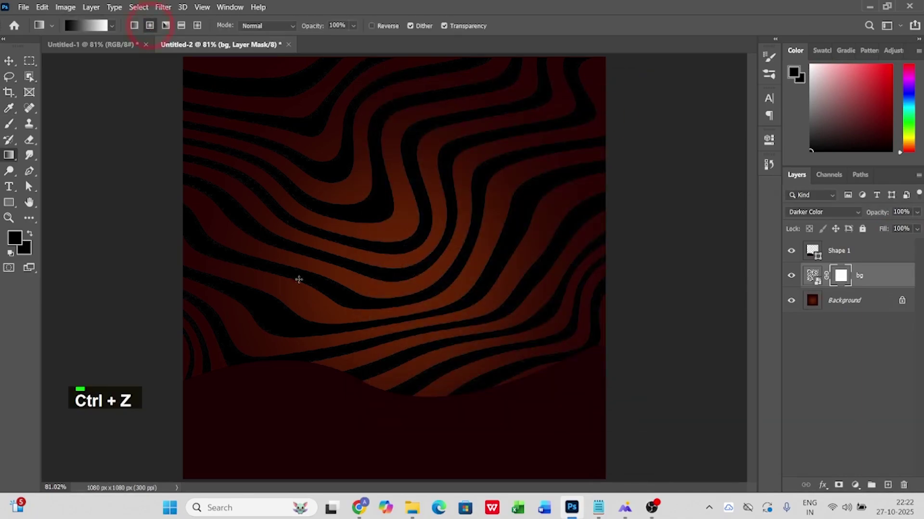
{"action": "left_click_drag", "start_coordinate": [416, 249], "coordinate": [561, 370]}
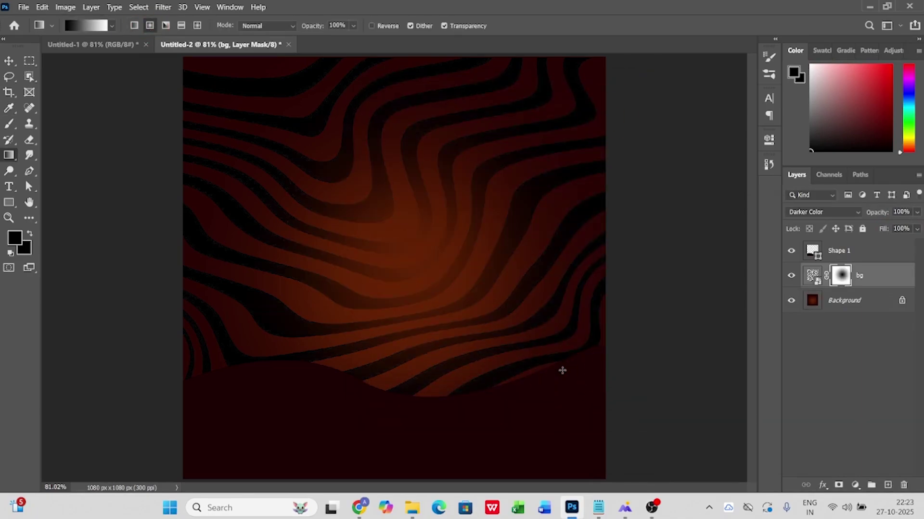
{"action": "key", "text": "ctrl+z"}
Step: Draw a reversed radial gradient on the bg layer's mask from the canvas center outward to fade the stripes at the edges
{"action": "left_click", "coordinate": [371, 26]}
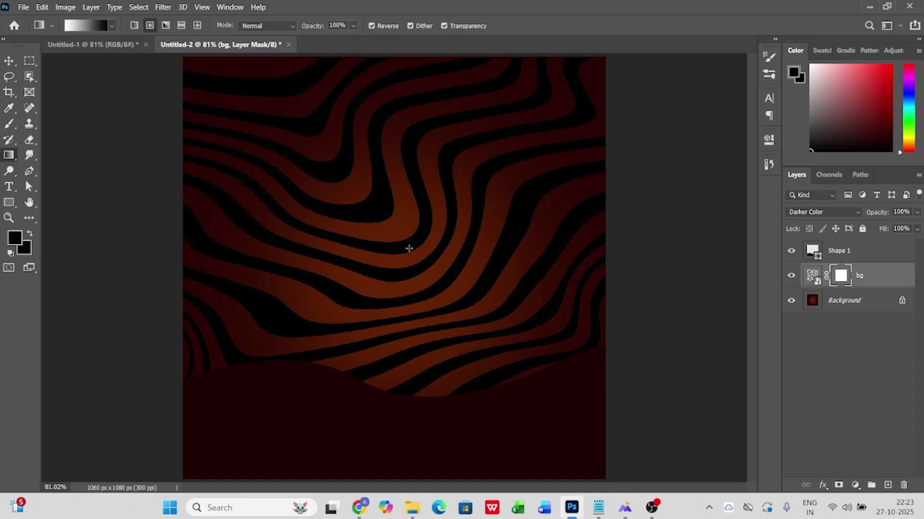
{"action": "left_click_drag", "start_coordinate": [409, 251], "coordinate": [531, 391]}
{"action": "left_click_drag", "start_coordinate": [411, 256], "coordinate": [552, 429]}
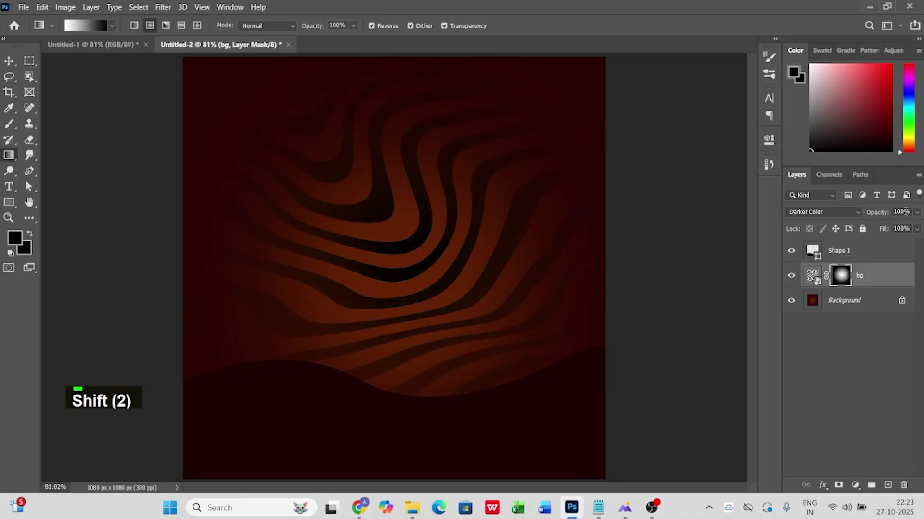
Step: Set the bg layer's opacity to 40% and switch to the Move tool
{"action": "type", "text": "80"}
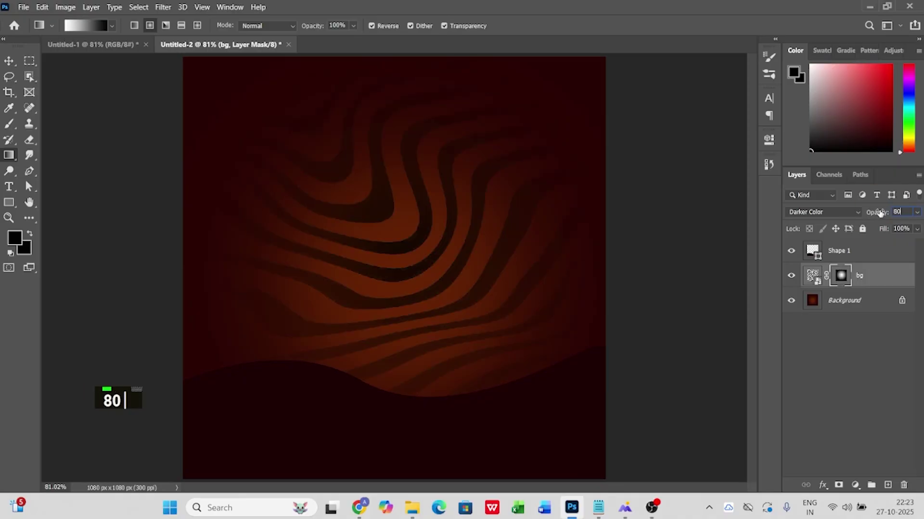
{"action": "key", "text": "BackSpace"}
{"action": "key", "text": "BackSpace"}
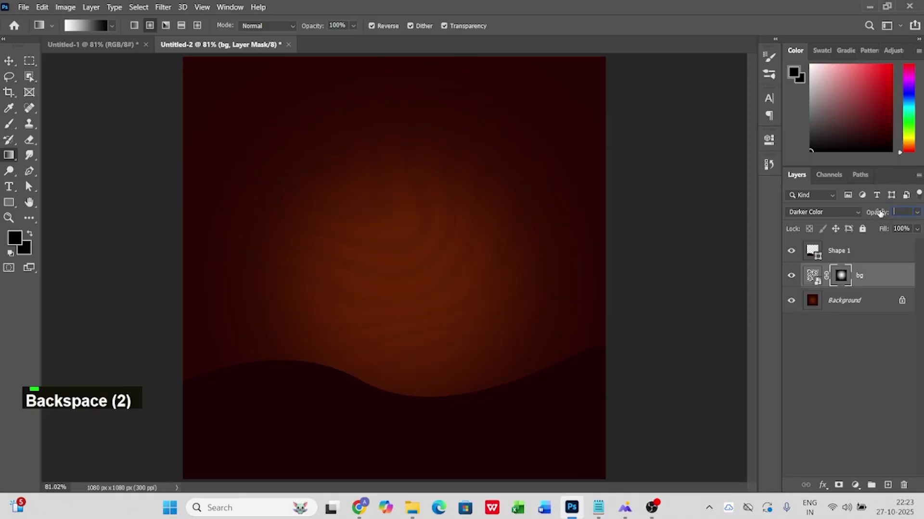
{"action": "type", "text": "50"}
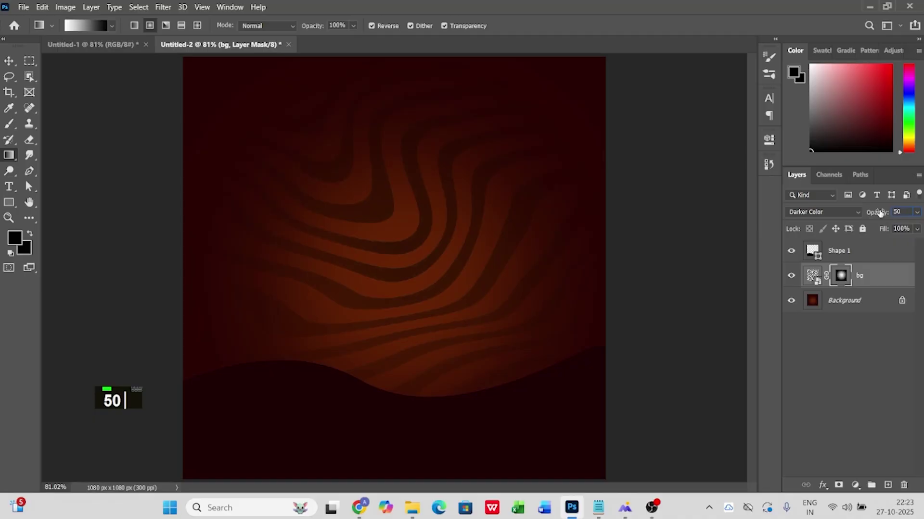
{"action": "key", "text": "BackSpace"}
{"action": "key", "text": "BackSpace"}
{"action": "type", "text": "40"}
{"action": "key", "text": "Return"}
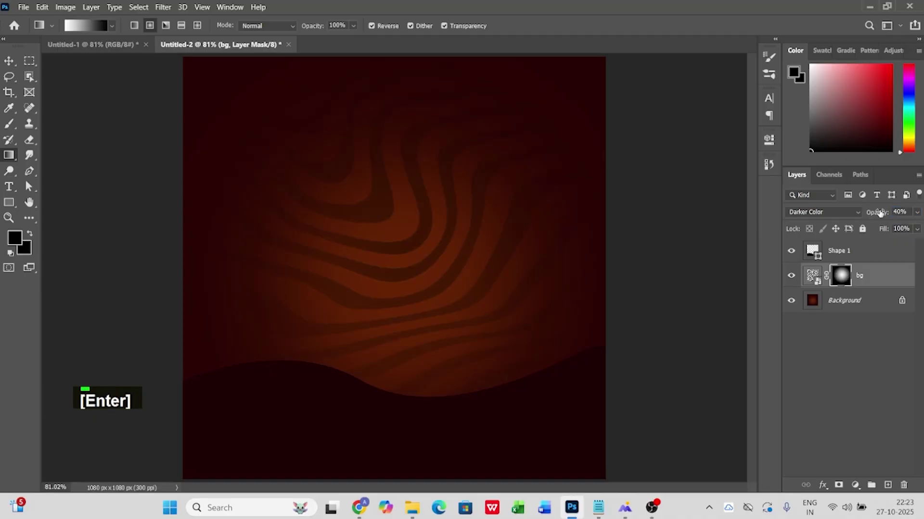
{"action": "left_click", "coordinate": [536, 239]}
{"action": "key", "text": "v"}
{"action": "scroll", "coordinate": [423, 230], "scroll_direction": "down", "scroll_amount": 1, "text": "alt"}
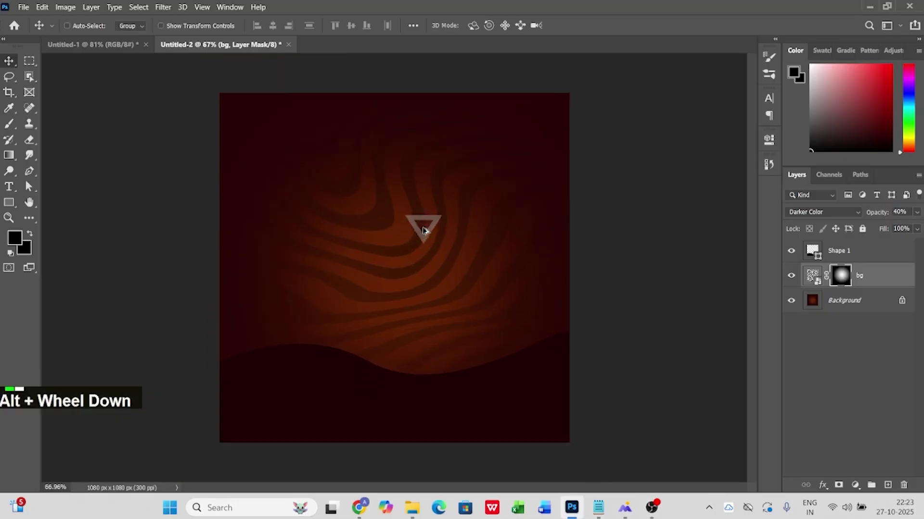
{"action": "scroll", "coordinate": [423, 229], "scroll_direction": "up", "scroll_amount": 1, "text": "alt"}
{"action": "left_click", "coordinate": [426, 231]}
Step: Place the dot image from the png folder in Untitled-2 above the bg layer
{"action": "left_click", "coordinate": [411, 508]}
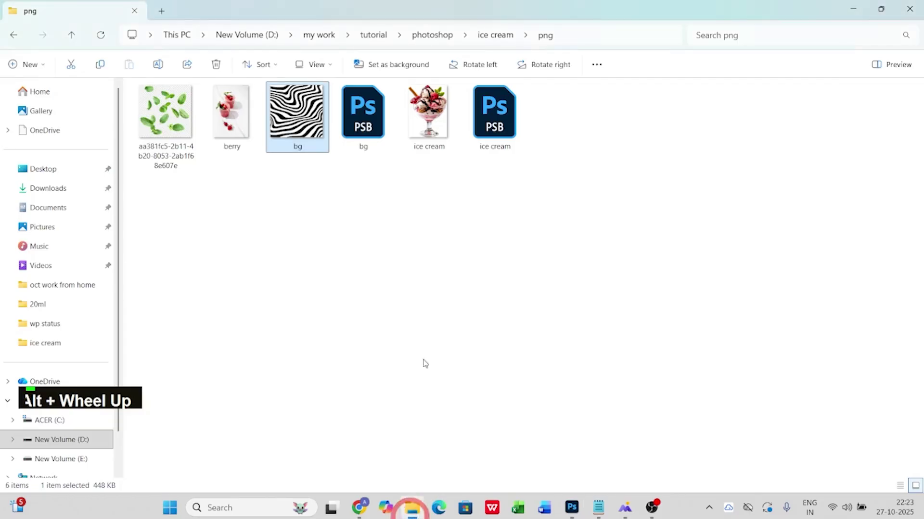
{"action": "left_click", "coordinate": [339, 174]}
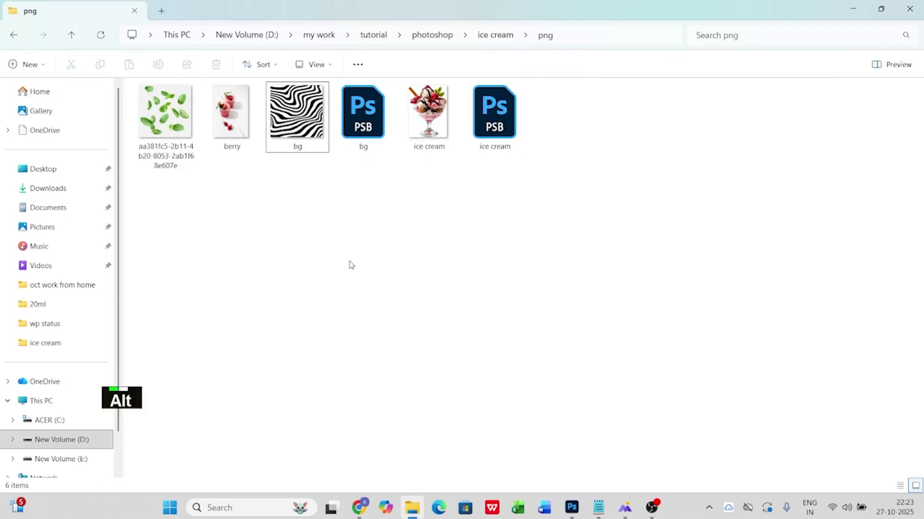
{"action": "key", "text": "alt+Tab"}
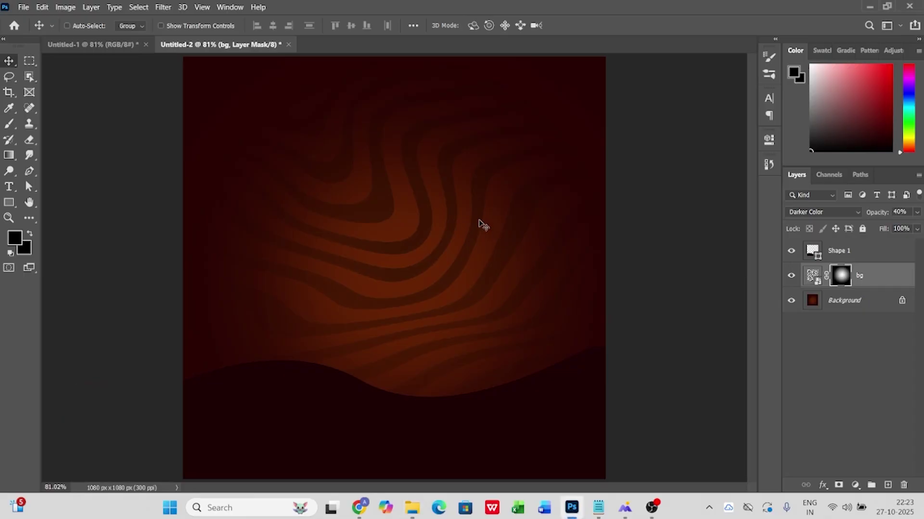
{"action": "key", "text": "alt+Tab"}
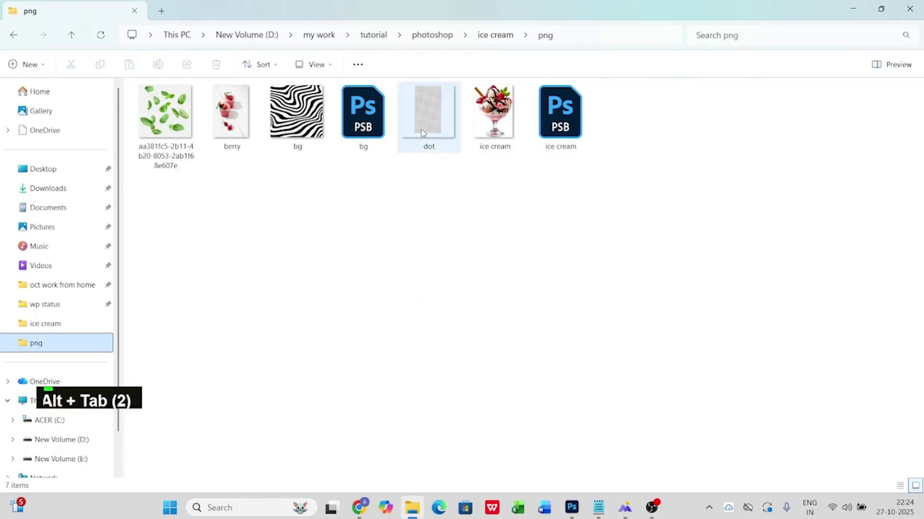
{"action": "left_click_drag", "start_coordinate": [420, 129], "coordinate": [330, 219]}
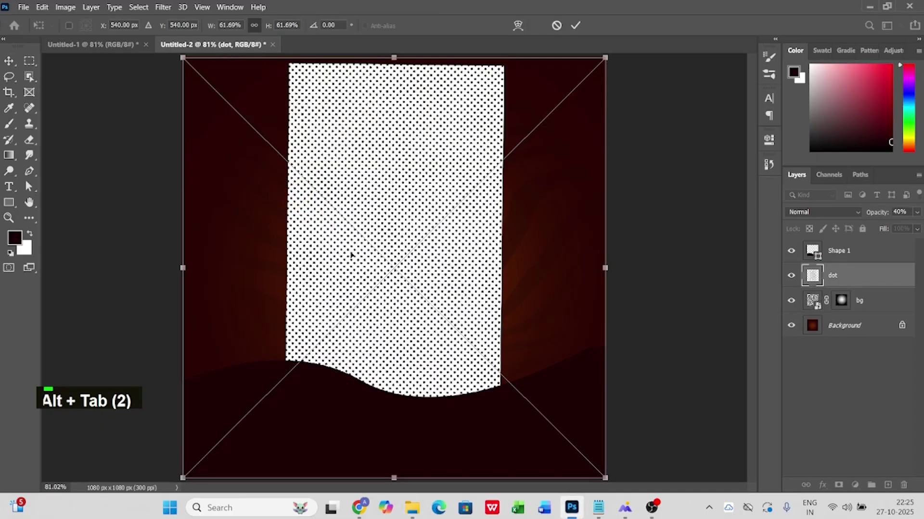
Step: Scale the placed dot image to about 69% and set its layer's blend mode to Divide
{"action": "left_click_drag", "start_coordinate": [607, 268], "coordinate": [629, 268]}
{"action": "double_click", "coordinate": [437, 220]}
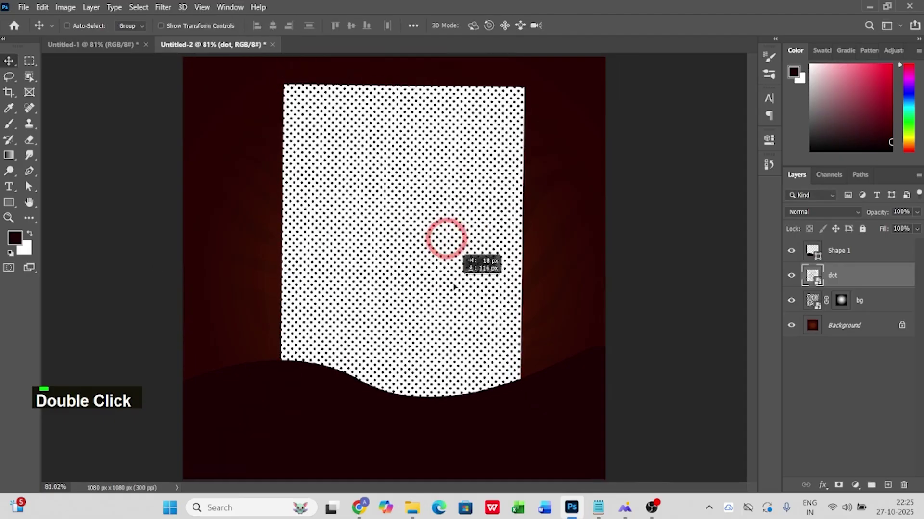
{"action": "left_click", "coordinate": [823, 211]}
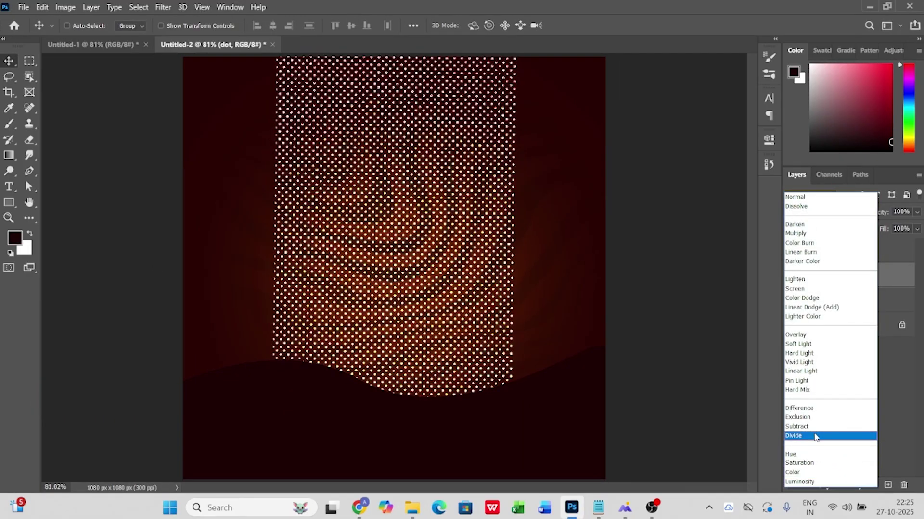
{"action": "left_click", "coordinate": [794, 436]}
Step: Rotate the dot pattern about 43° and move it so it covers only the canvas's upper-left corner
{"action": "left_click_drag", "start_coordinate": [425, 157], "coordinate": [371, 123]}
{"action": "key", "text": "ctrl+t"}
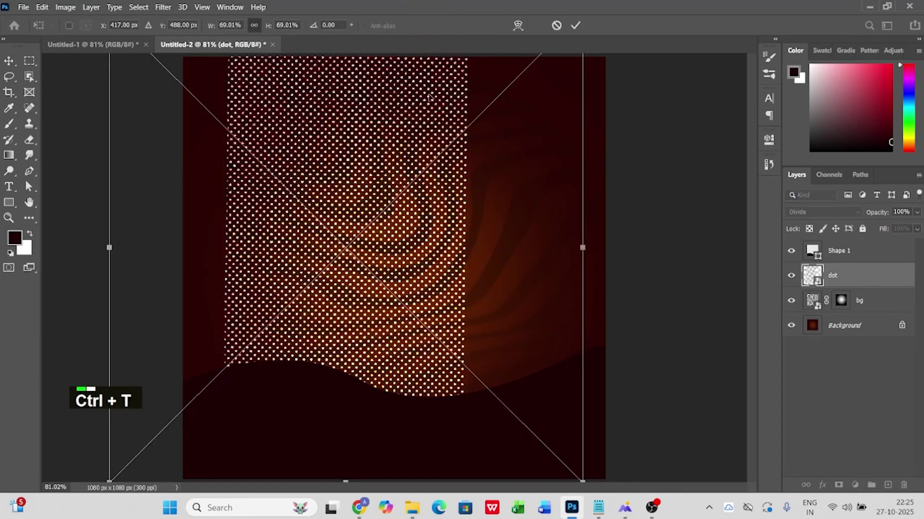
{"action": "left_click_drag", "start_coordinate": [613, 84], "coordinate": [621, 294]}
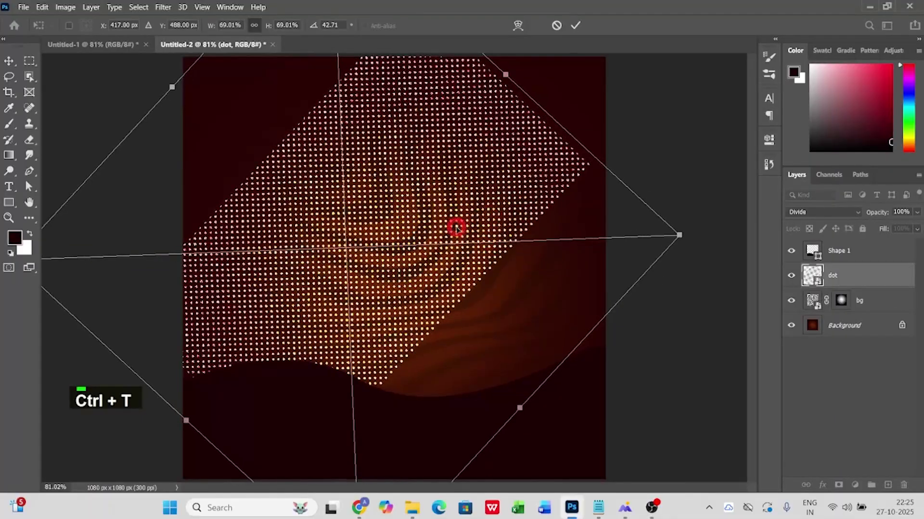
{"action": "left_click_drag", "start_coordinate": [456, 224], "coordinate": [240, 22]}
{"action": "double_click", "coordinate": [222, 67]}
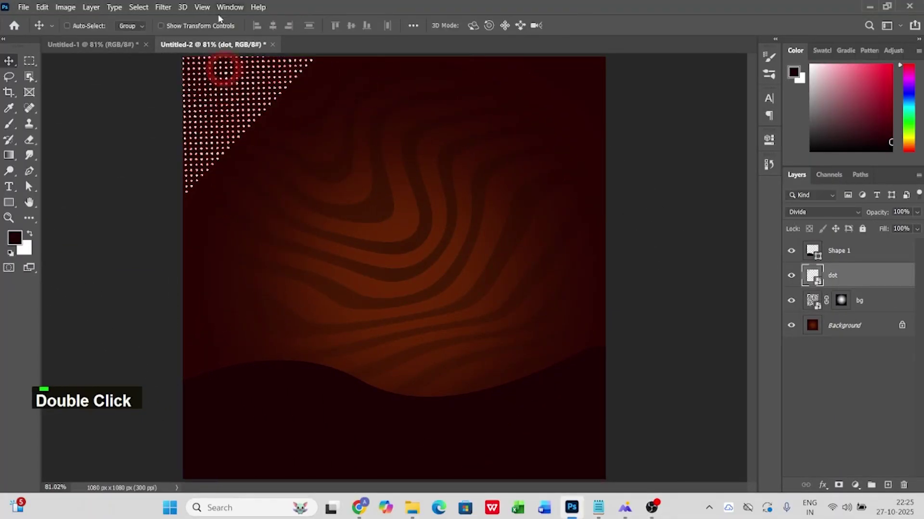
Step: Add a layer mask to the dot layer and fade the dots away from the corner with a reversed linear gradient
{"action": "left_click", "coordinate": [838, 485]}
{"action": "left_click", "coordinate": [10, 157]}
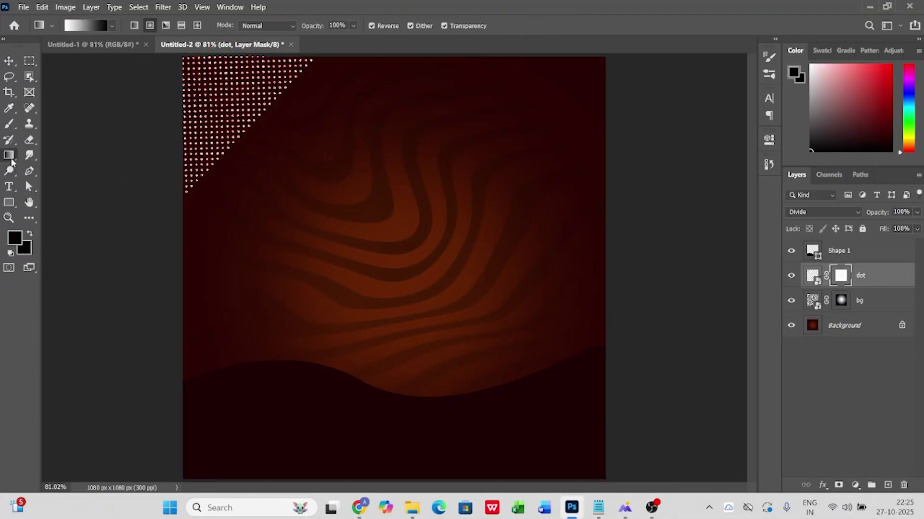
{"action": "left_click", "coordinate": [134, 25]}
{"action": "left_click_drag", "start_coordinate": [184, 59], "coordinate": [289, 164]}
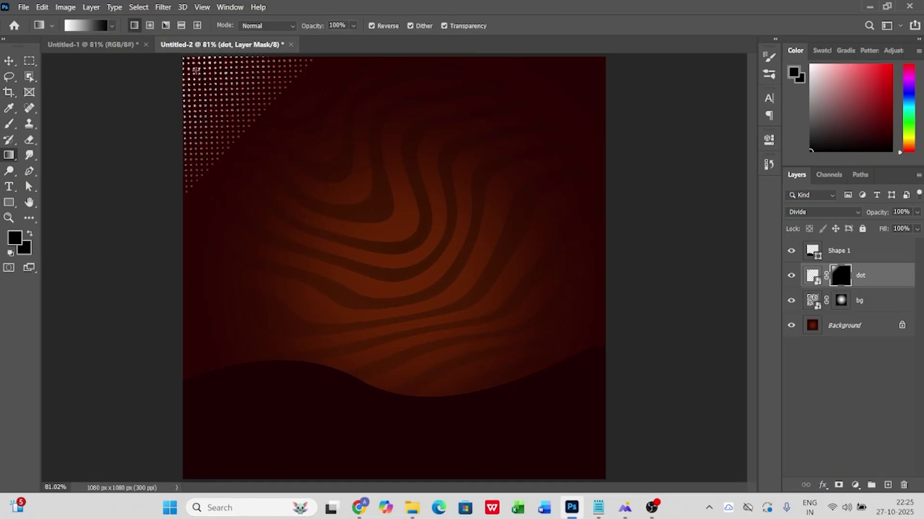
{"action": "left_click_drag", "start_coordinate": [244, 121], "coordinate": [252, 122]}
Step: Set the dot layer's opacity to 50% and toggle its visibility to compare
{"action": "type", "text": "50"}
{"action": "key", "text": "Return"}
{"action": "left_click", "coordinate": [9, 61]}
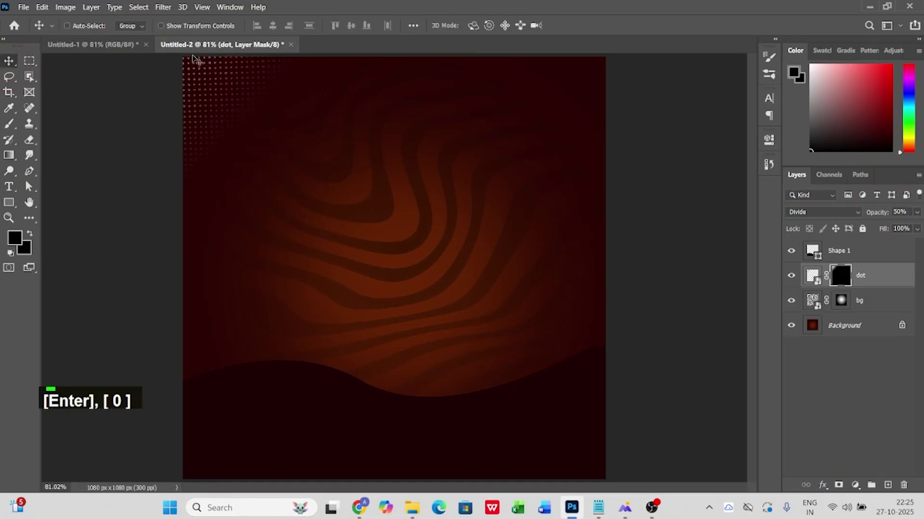
{"action": "double_click", "coordinate": [791, 275]}
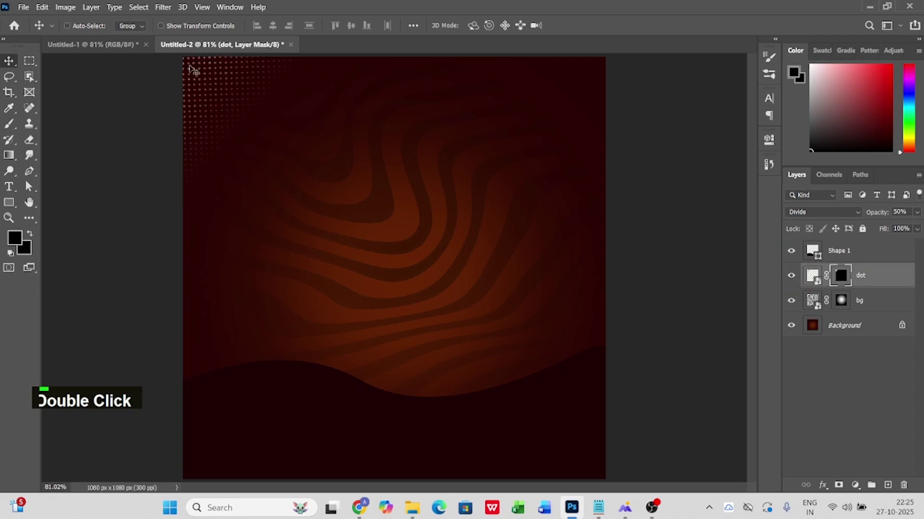
Step: Duplicate the dot layer, flip the copy horizontally and align it in the canvas's upper-right corner at X 1080 px
{"action": "left_click_drag", "start_coordinate": [212, 83], "coordinate": [462, 138]}
{"action": "key", "text": "ctrl+t"}
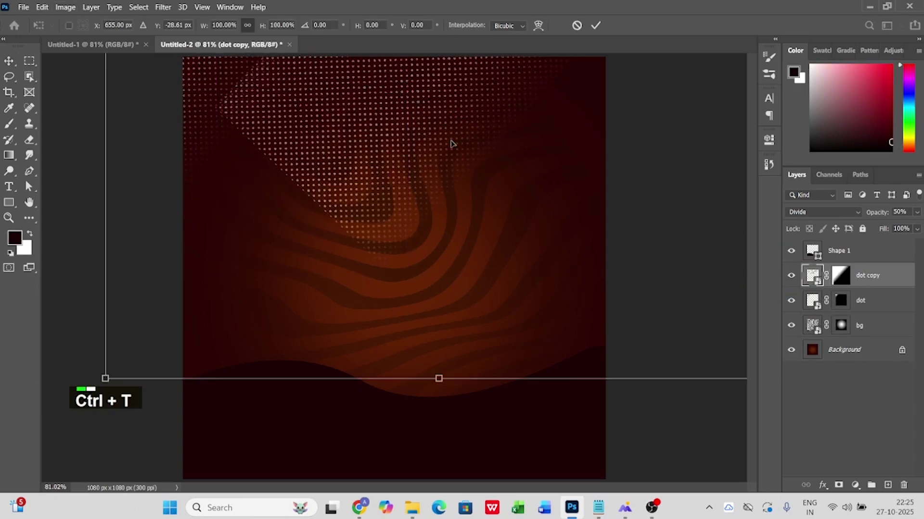
{"action": "right_click", "coordinate": [414, 143]}
{"action": "left_click", "coordinate": [449, 400]}
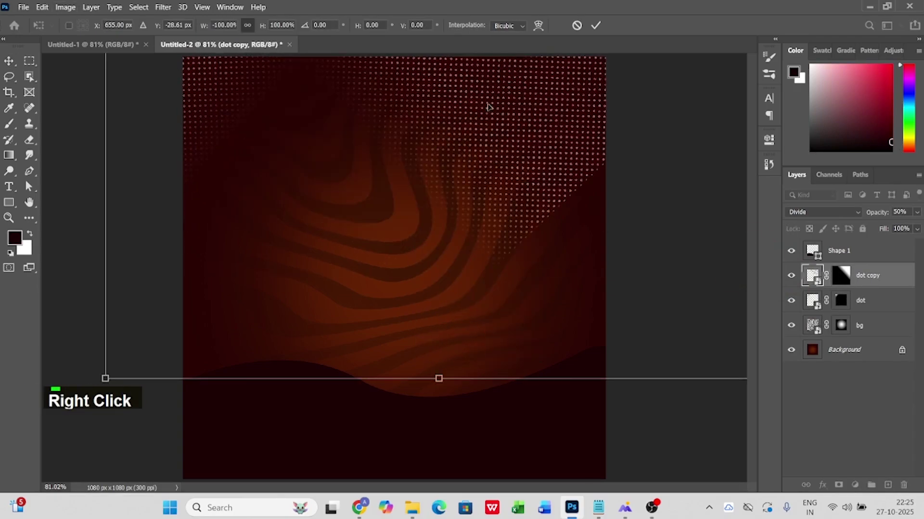
{"action": "left_click_drag", "start_coordinate": [443, 119], "coordinate": [608, 115]}
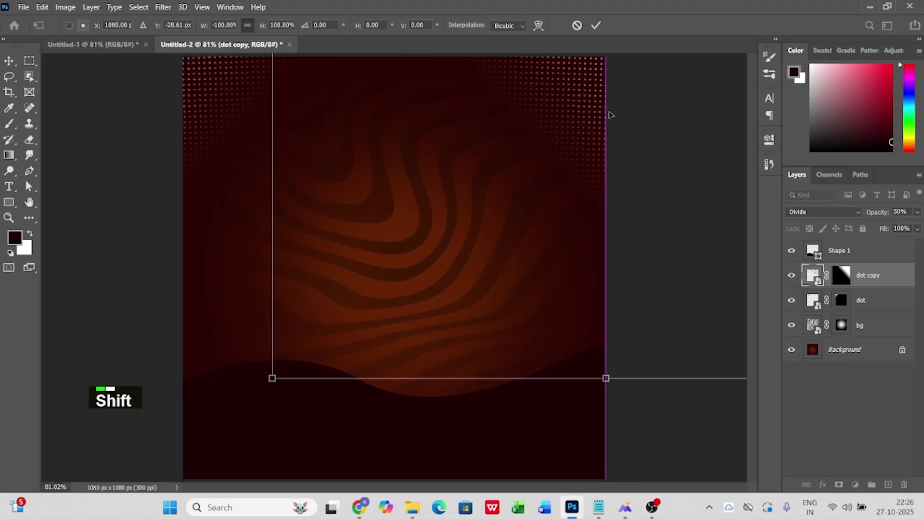
{"action": "left_click", "coordinate": [595, 26]}
{"action": "scroll", "coordinate": [435, 246], "scroll_direction": "up", "scroll_amount": 1}
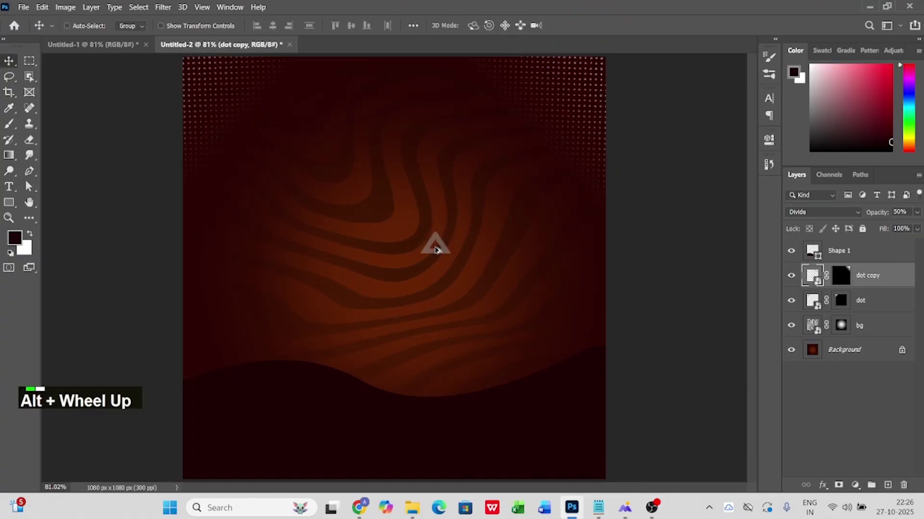
{"action": "key", "text": "ctrl+0"}
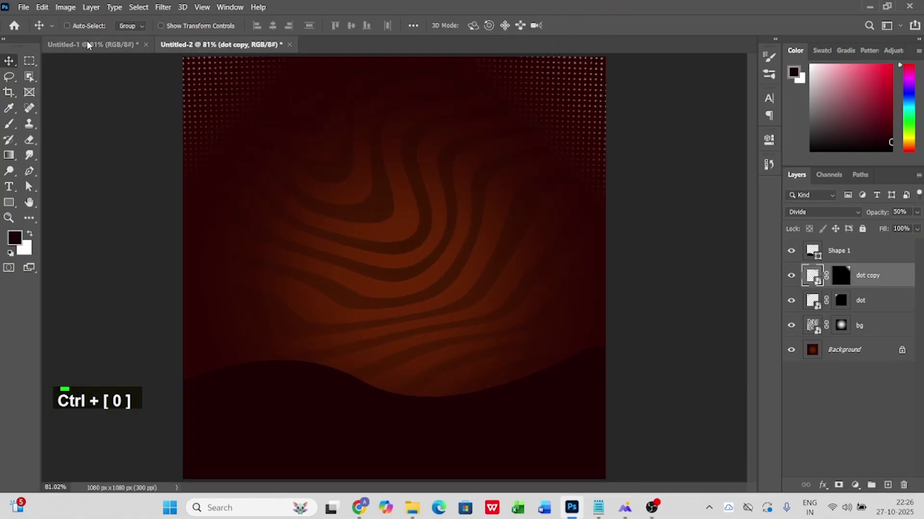
Step: Open the ice cream.psb image from the file explorer and copy its ice cream glass into the Untitled-2 poster
{"action": "left_click", "coordinate": [412, 505]}
{"action": "double_click", "coordinate": [557, 115]}
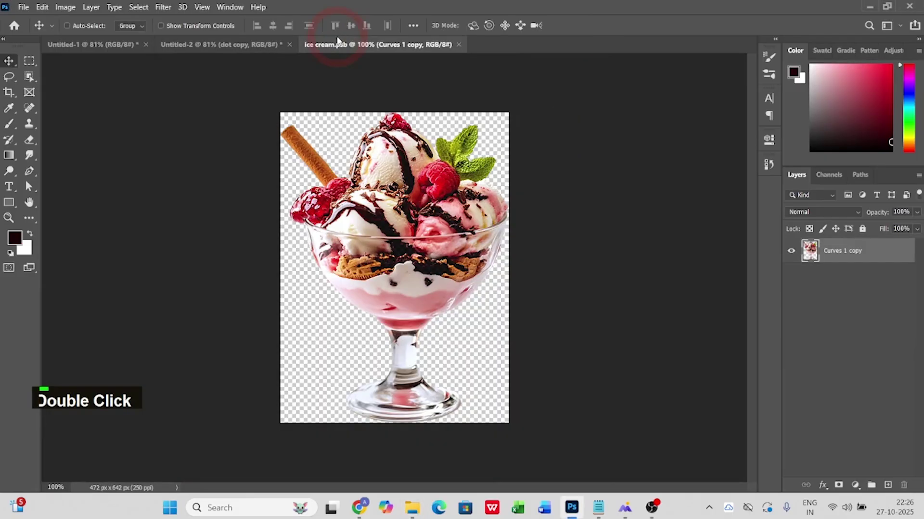
{"action": "left_click", "coordinate": [42, 7]}
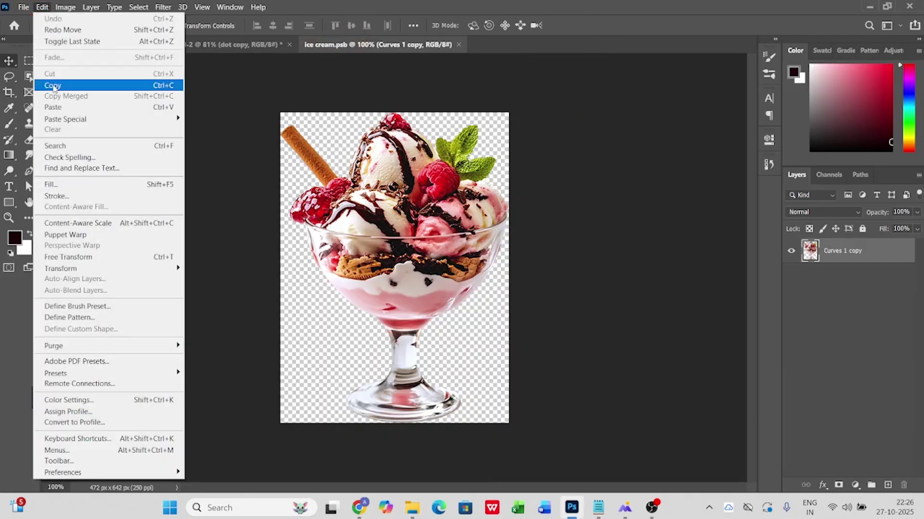
{"action": "left_click", "coordinate": [53, 86]}
{"action": "left_click", "coordinate": [203, 43]}
{"action": "left_click", "coordinate": [42, 8]}
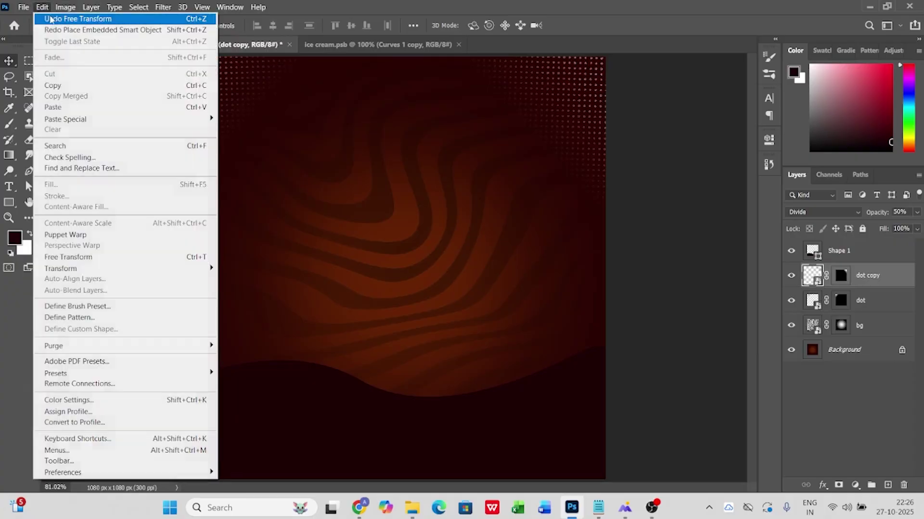
{"action": "left_click", "coordinate": [53, 107]}
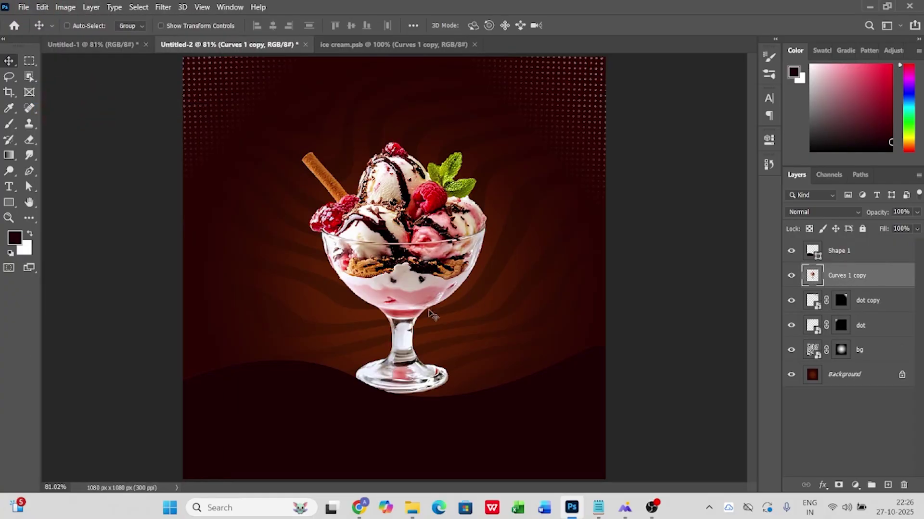
Step: Bring the ice cream layer above Shape 1 and lower the glass so its foot stands on the dark wave
{"action": "left_click_drag", "start_coordinate": [428, 310], "coordinate": [428, 345]}
{"action": "left_click_drag", "start_coordinate": [859, 278], "coordinate": [859, 244]}
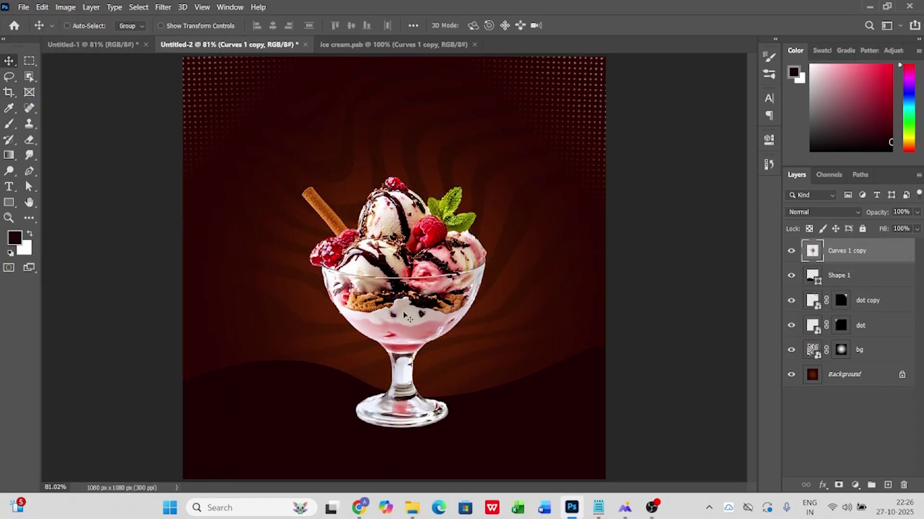
{"action": "left_click_drag", "start_coordinate": [405, 316], "coordinate": [405, 334]}
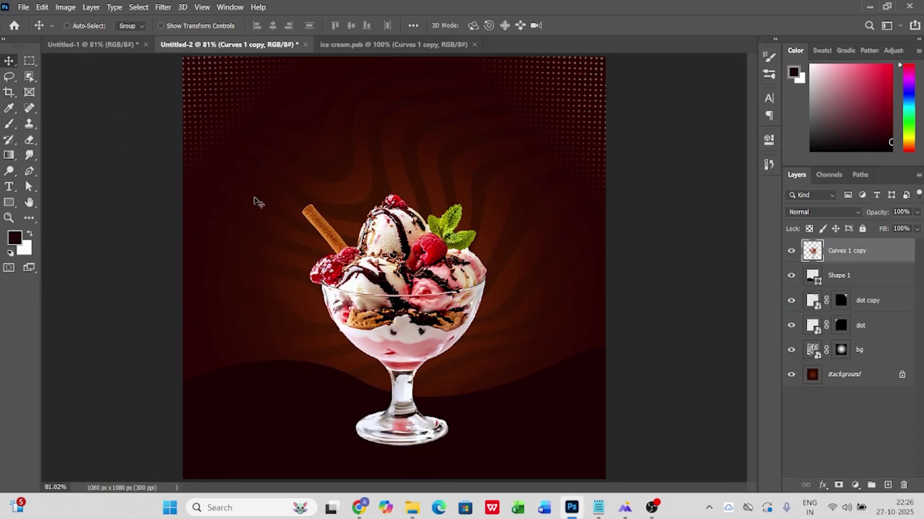
Step: Scale the ice cream glass to about 96% and position it at X 540 px, Y 673 px
{"action": "left_click", "coordinate": [161, 26]}
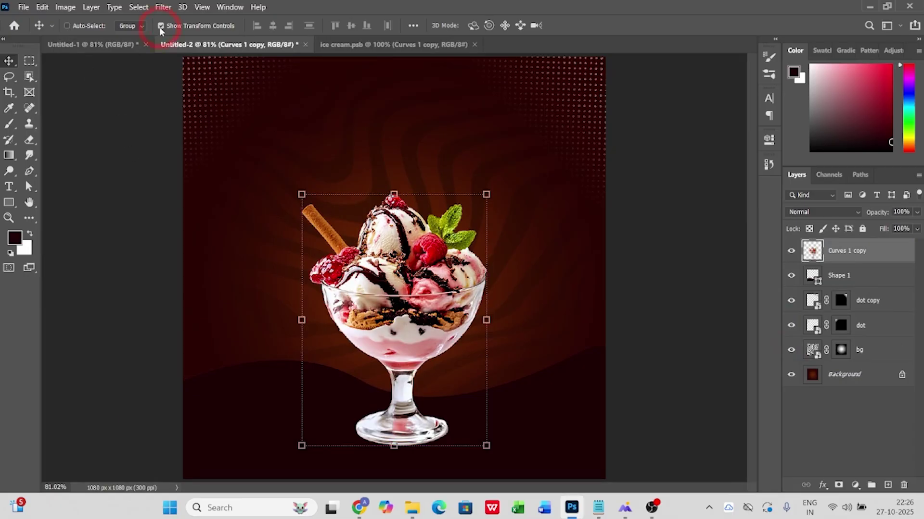
{"action": "mouse_move", "coordinate": [396, 190]}
{"action": "left_mouse_down"}
{"action": "mouse_move", "coordinate": [393, 155]}
{"action": "mouse_move", "coordinate": [392, 176]}
{"action": "left_mouse_up"}
{"action": "left_click_drag", "start_coordinate": [392, 179], "coordinate": [393, 210]}
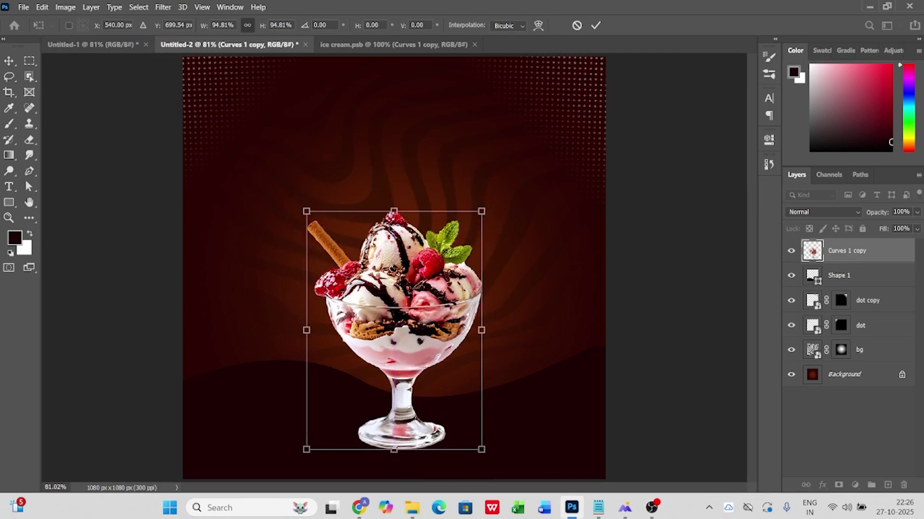
{"action": "left_click_drag", "start_coordinate": [404, 377], "coordinate": [403, 368]}
{"action": "left_click_drag", "start_coordinate": [394, 202], "coordinate": [395, 198]}
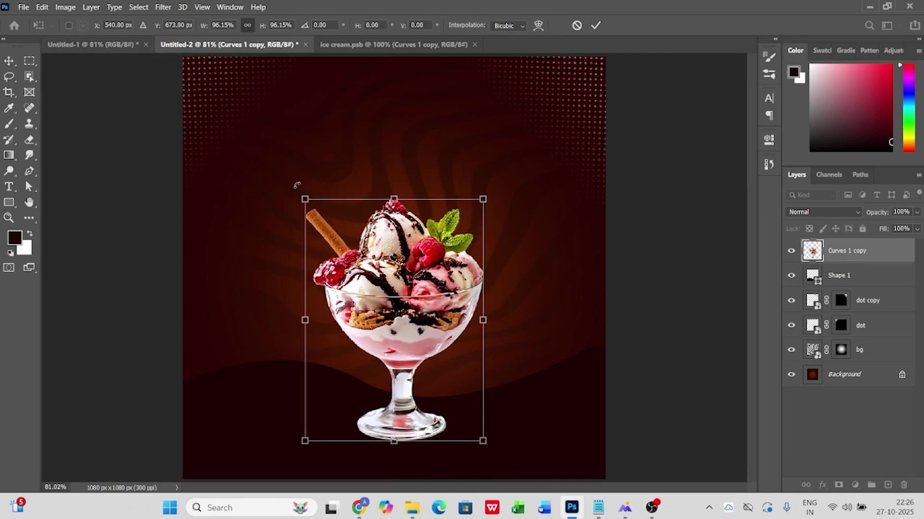
{"action": "double_click", "coordinate": [372, 305]}
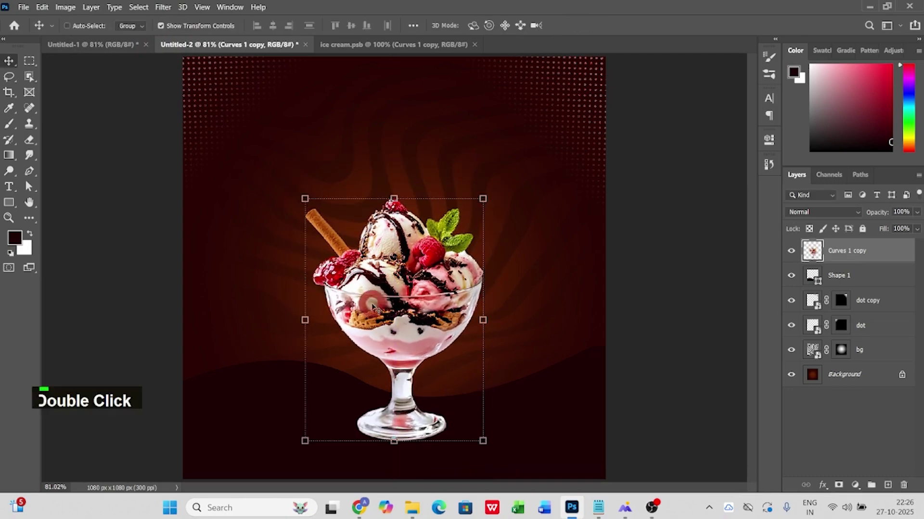
{"action": "left_click", "coordinate": [161, 26]}
{"action": "scroll", "coordinate": [668, 335], "scroll_direction": "down", "scroll_amount": 1}
{"action": "scroll", "coordinate": [669, 335], "scroll_direction": "up", "scroll_amount": 1}
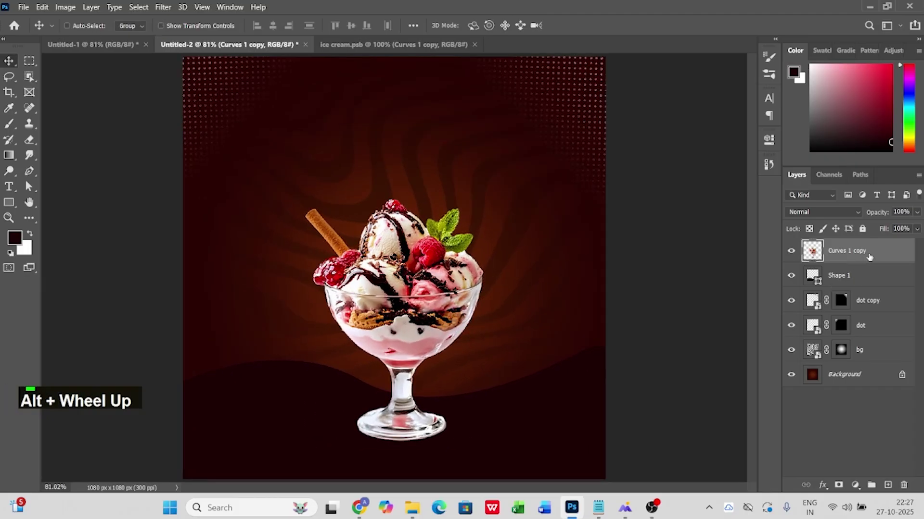
Step: Duplicate the ice cream layer beneath the original and move the copy left to X 439 px
{"action": "left_click_drag", "start_coordinate": [872, 257], "coordinate": [865, 264]}
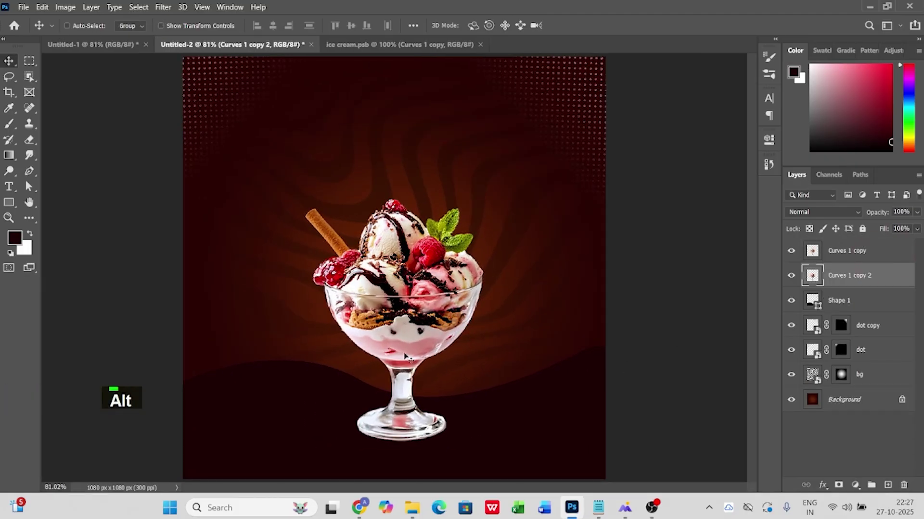
{"action": "left_click_drag", "start_coordinate": [430, 327], "coordinate": [384, 328], "text": "shift"}
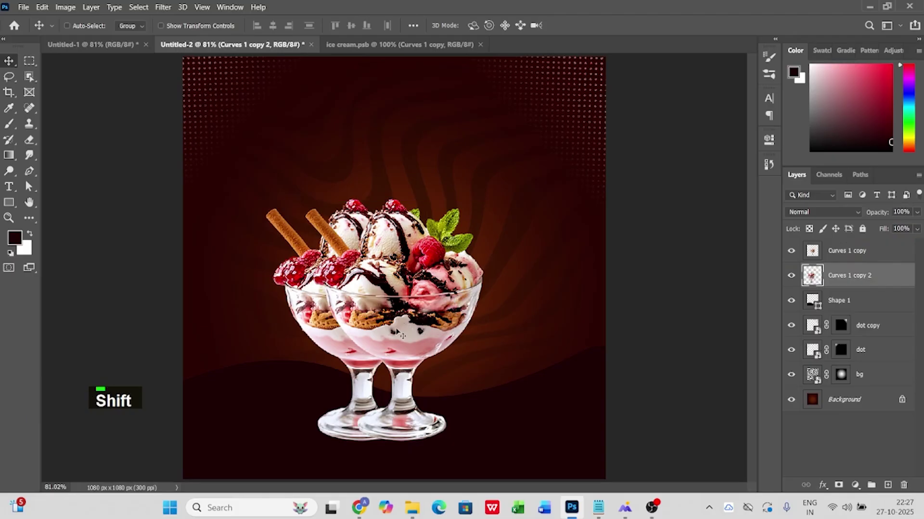
{"action": "key", "text": "ctrl"}
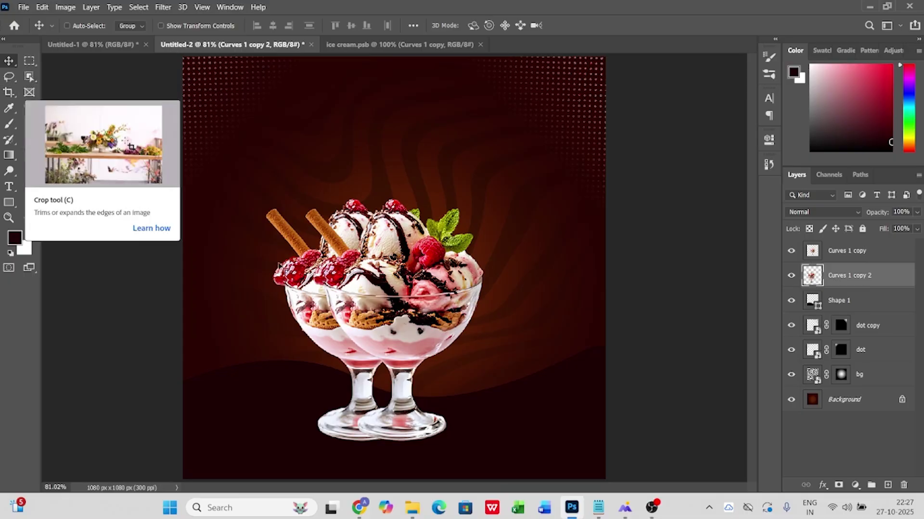
{"action": "double_click", "coordinate": [40, 28]}
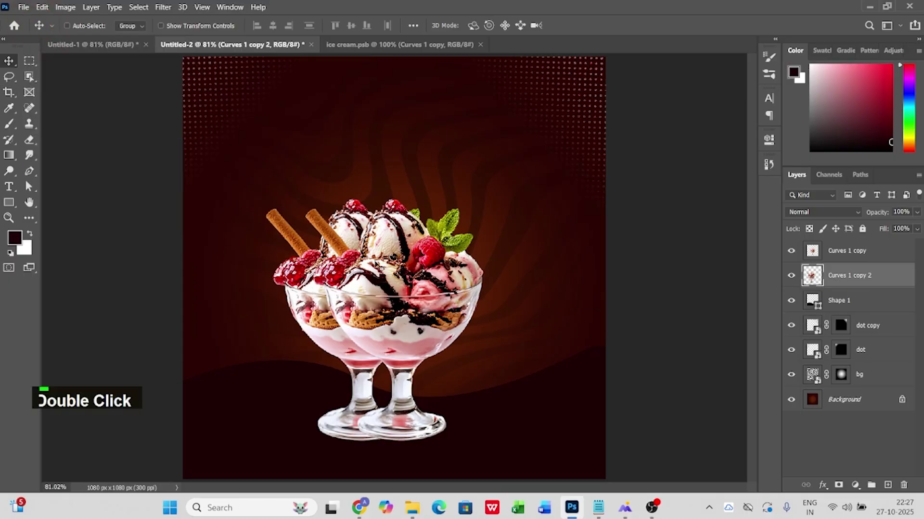
Step: Shrink the ice cream copy, tilt it counterclockwise and place it partly behind the main glass on its left
{"action": "key", "text": "ctrl+t"}
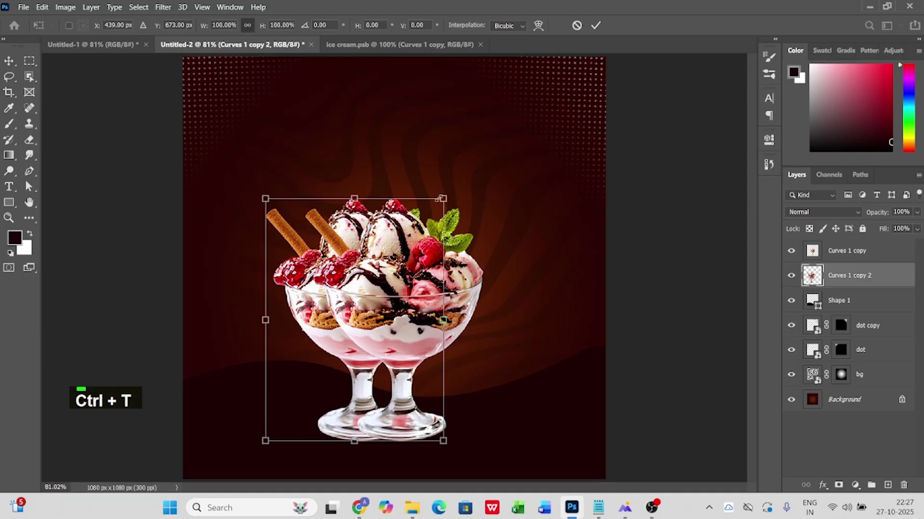
{"action": "left_click_drag", "start_coordinate": [439, 198], "coordinate": [378, 250]}
{"action": "left_click_drag", "start_coordinate": [424, 346], "coordinate": [418, 310]}
{"action": "left_click_drag", "start_coordinate": [367, 381], "coordinate": [349, 373]}
{"action": "left_click_drag", "start_coordinate": [342, 239], "coordinate": [343, 234]}
{"action": "left_click_drag", "start_coordinate": [333, 384], "coordinate": [325, 381]}
{"action": "key", "text": "Return"}
Step: Select both ice cream layers and shift the glasses slightly right, leaving only the smaller copy selected
{"action": "right_click", "coordinate": [406, 337]}
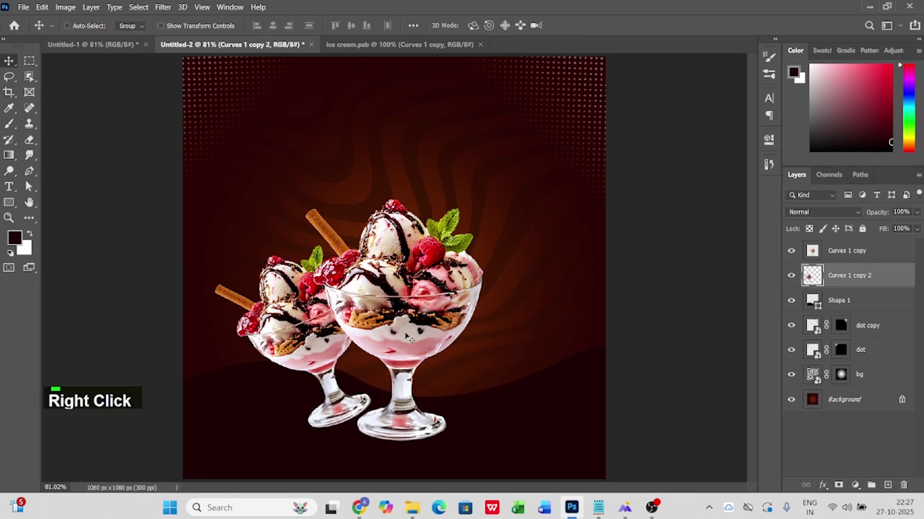
{"action": "left_click", "coordinate": [413, 342]}
{"action": "right_click", "coordinate": [325, 327]}
{"action": "left_click", "coordinate": [340, 333], "text": "shift"}
{"action": "mouse_move", "coordinate": [341, 333]}
{"action": "left_mouse_down"}
{"action": "mouse_move", "coordinate": [355, 333]}
{"action": "mouse_move", "coordinate": [338, 347]}
{"action": "left_mouse_up"}
{"action": "right_click", "coordinate": [329, 339]}
{"action": "left_click", "coordinate": [345, 346]}
Step: Tilt the smaller glass further counterclockwise and nudge it down and left beside the main glass
{"action": "key", "text": "ctrl+t"}
{"action": "left_click_drag", "start_coordinate": [403, 392], "coordinate": [408, 379]}
{"action": "mouse_move", "coordinate": [316, 368]}
{"action": "left_mouse_down"}
{"action": "mouse_move", "coordinate": [300, 371]}
{"action": "mouse_move", "coordinate": [306, 380]}
{"action": "left_mouse_up"}
{"action": "double_click", "coordinate": [303, 384]}
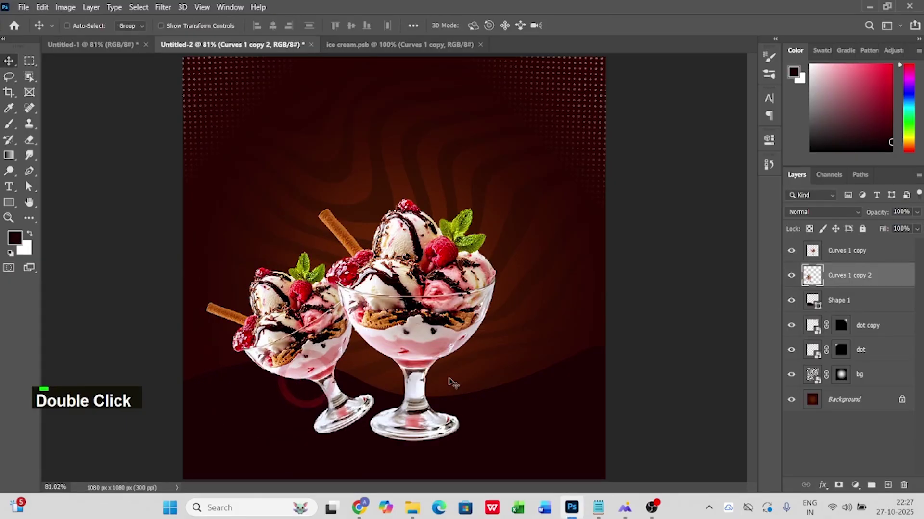
Step: Add a new layer above the wave shape and set the Brush tool's size to 250 px
{"action": "left_click", "coordinate": [881, 310]}
{"action": "left_click", "coordinate": [887, 485]}
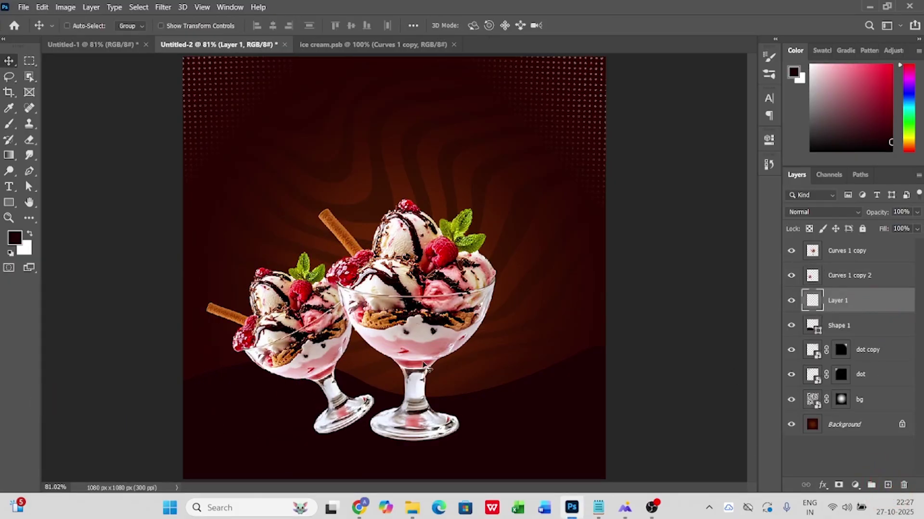
{"action": "left_click", "coordinate": [9, 123]}
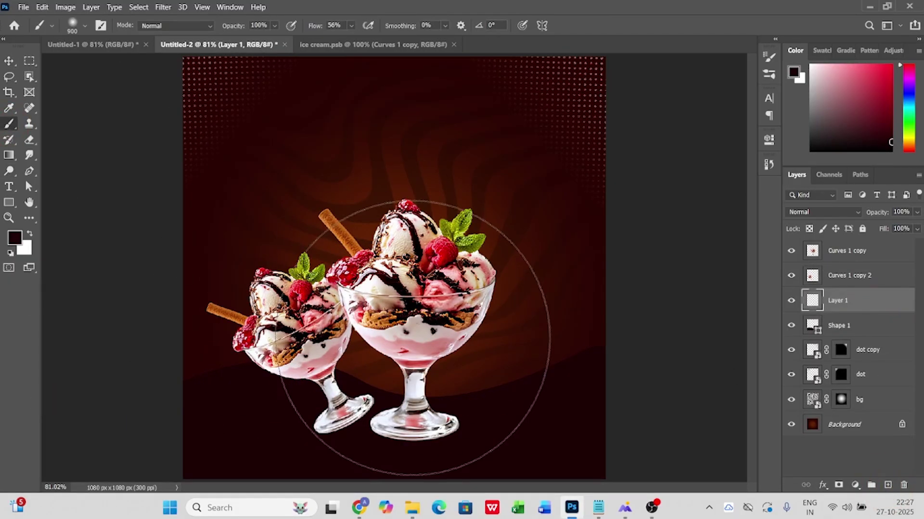
{"action": "key", "text": "bracketleft"}
{"action": "key", "text": "bracketleft"}
{"action": "key", "text": "bracketleft"}
{"action": "key", "text": "bracketleft"}
{"action": "key", "text": "bracketleft"}
{"action": "key", "text": "bracketleft"}
{"action": "key", "text": "bracketleft"}
{"action": "key", "text": "bracketleft"}
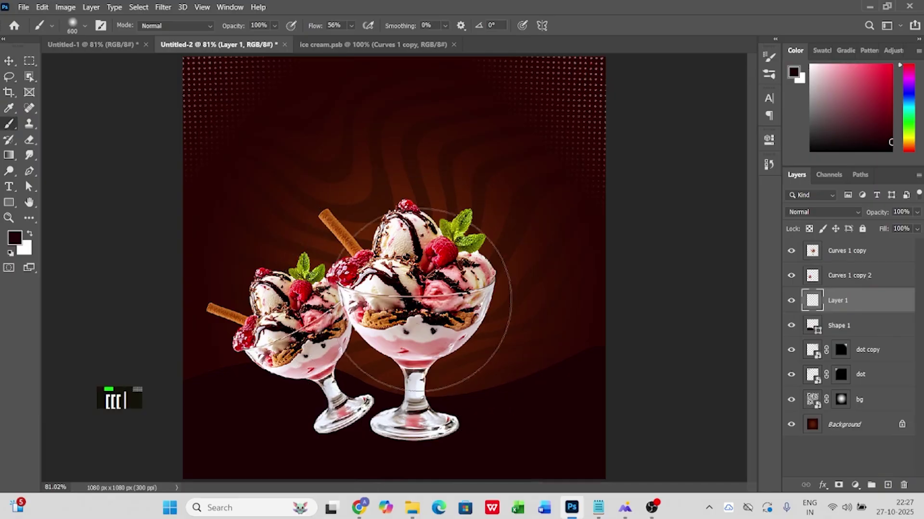
{"action": "key", "text": "bracketleft"}
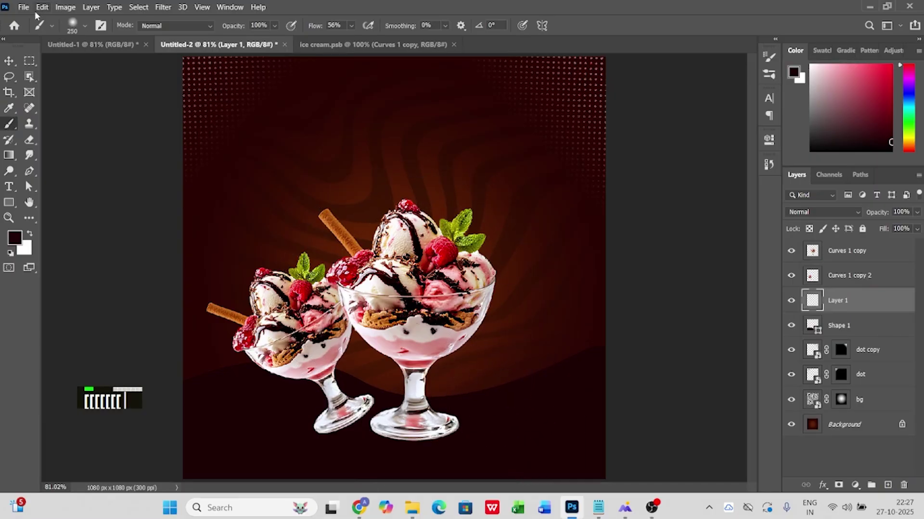
Step: Flatten the soft round brush tip into a wide, thin horizontal ellipse
{"action": "left_click", "coordinate": [69, 29]}
{"action": "left_click_drag", "start_coordinate": [34, 55], "coordinate": [34, 64]}
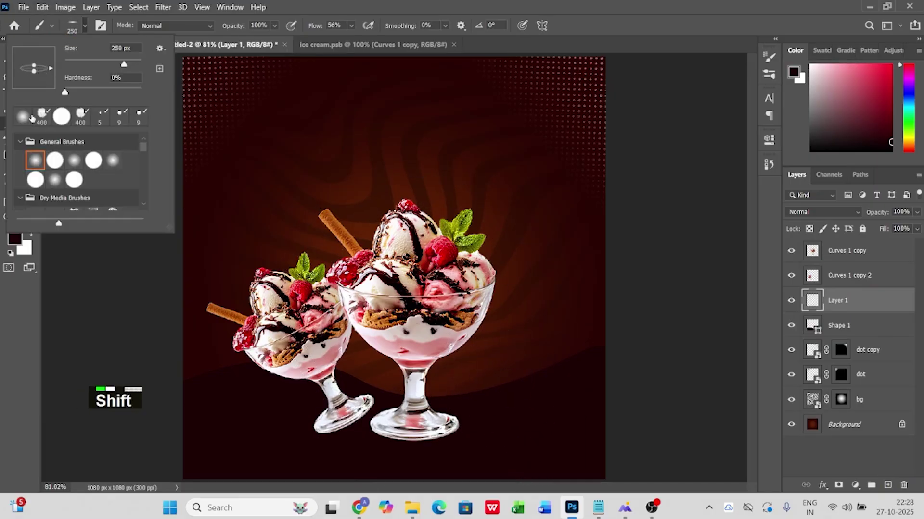
{"action": "left_click", "coordinate": [412, 433]}
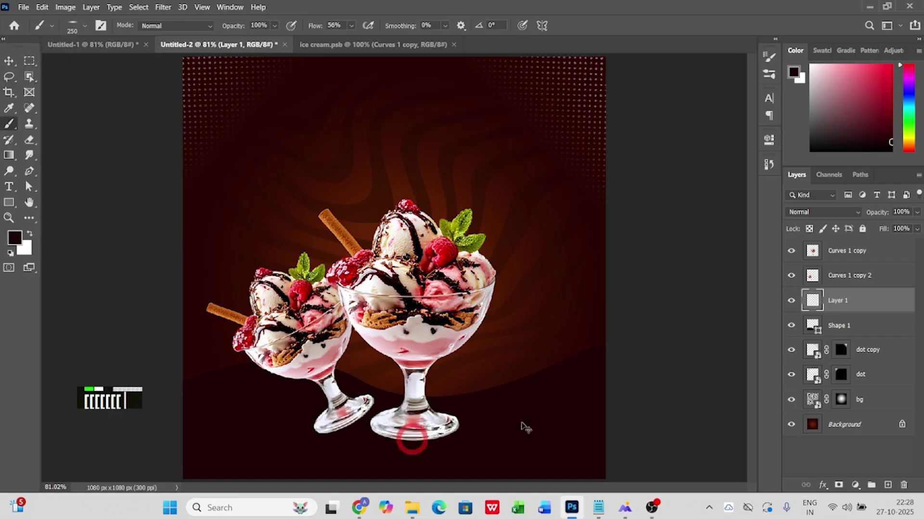
{"action": "key", "text": "5"}
{"action": "key", "text": "0"}
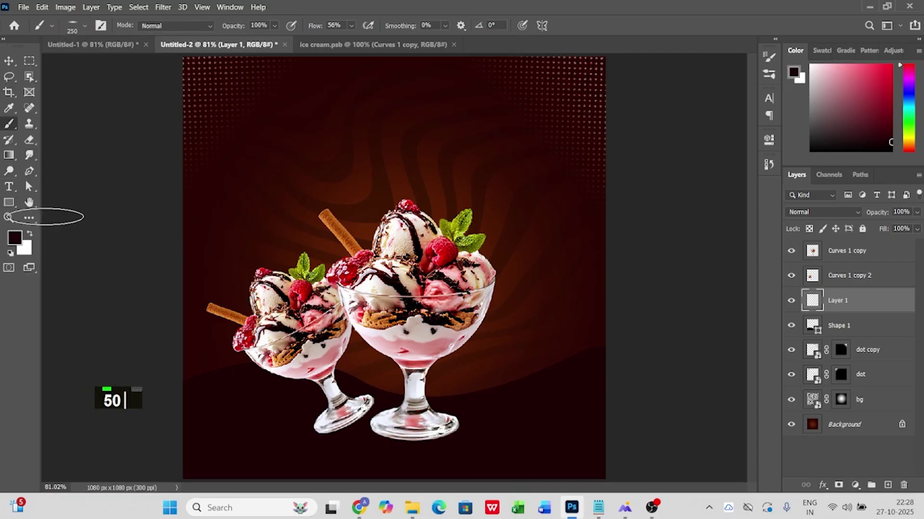
Step: Sample a reddish brown, paint a soft glow under the main glass's foot and set its layer to Linear Dodge (Add)
{"action": "key", "text": "i"}
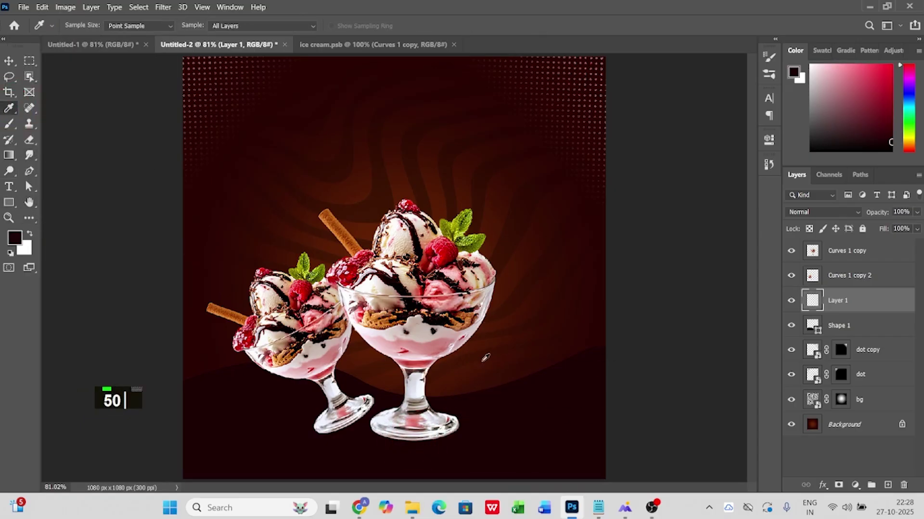
{"action": "left_click", "coordinate": [450, 377]}
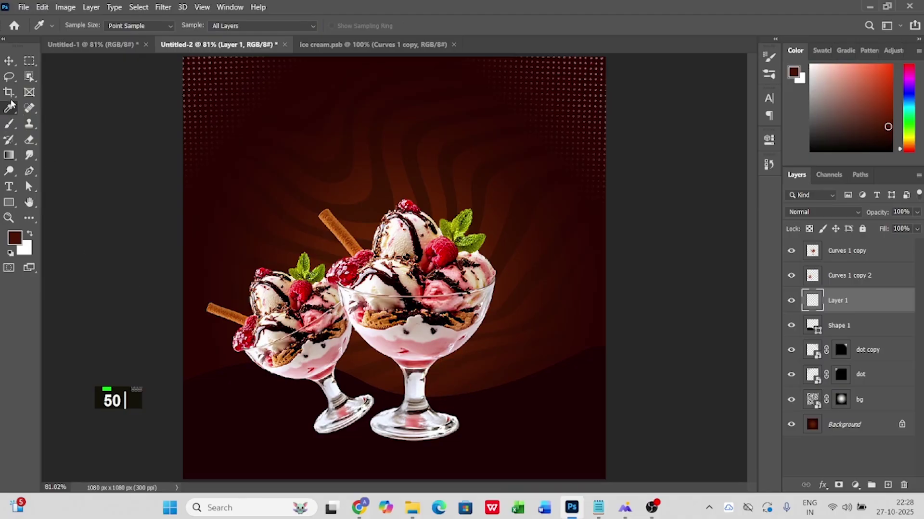
{"action": "left_click", "coordinate": [9, 123]}
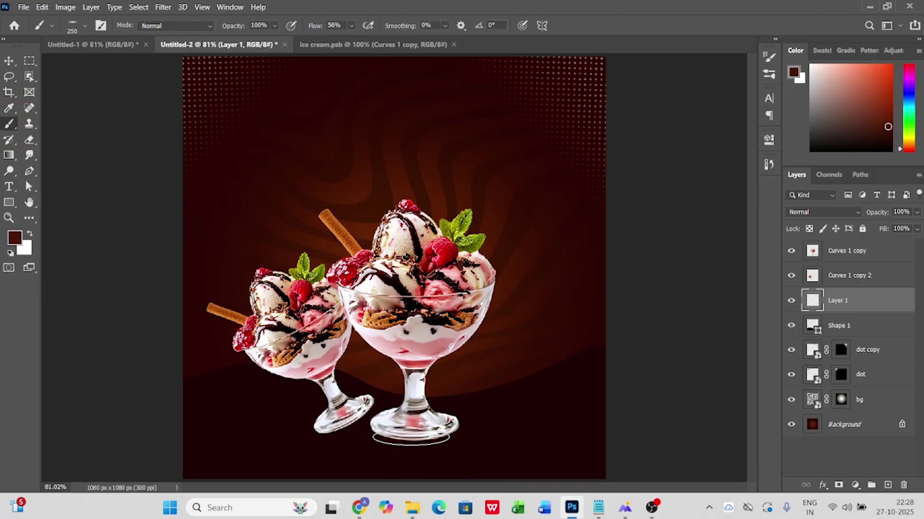
{"action": "left_click", "coordinate": [823, 212]}
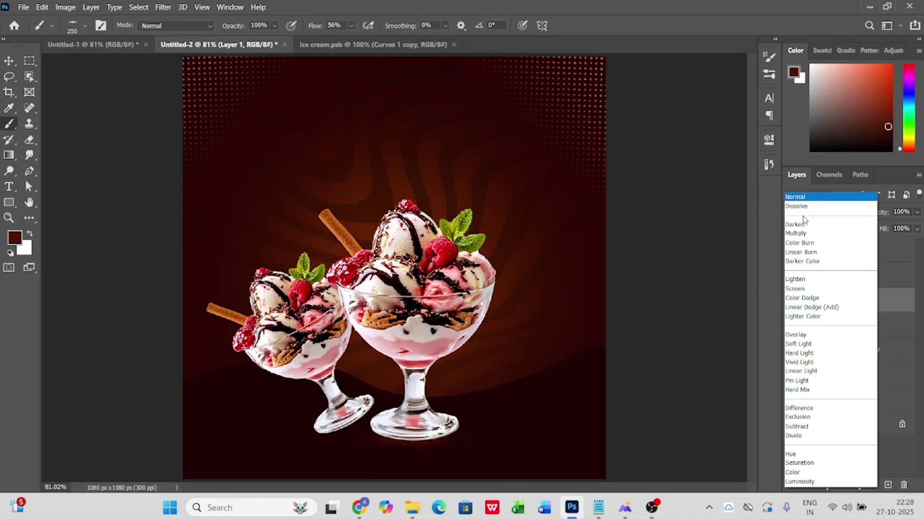
{"action": "left_click", "coordinate": [818, 308]}
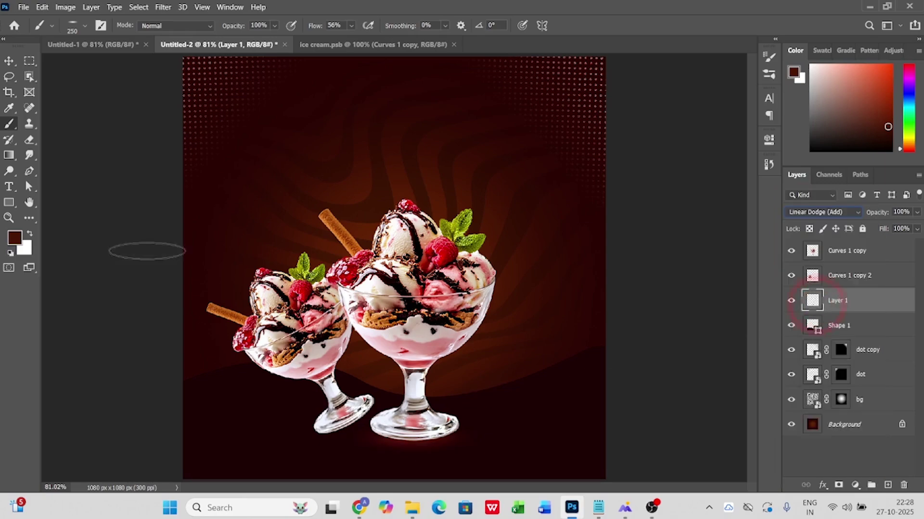
Step: Stretch the painted glow to about 715 px wide and make it slightly taller beneath the main glass
{"action": "left_click", "coordinate": [9, 62]}
{"action": "key", "text": "ctrl+t"}
{"action": "left_click_drag", "start_coordinate": [495, 438], "coordinate": [557, 440]}
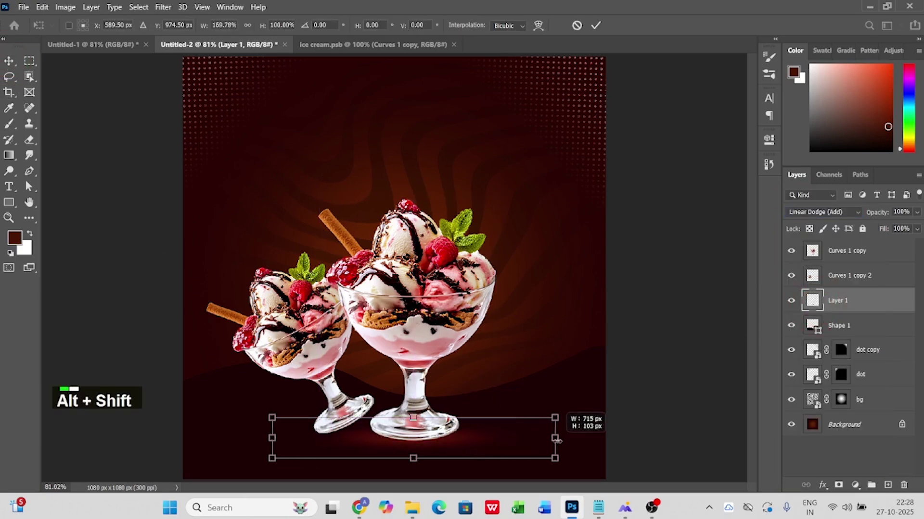
{"action": "left_click_drag", "start_coordinate": [413, 417], "coordinate": [414, 405]}
{"action": "double_click", "coordinate": [424, 420]}
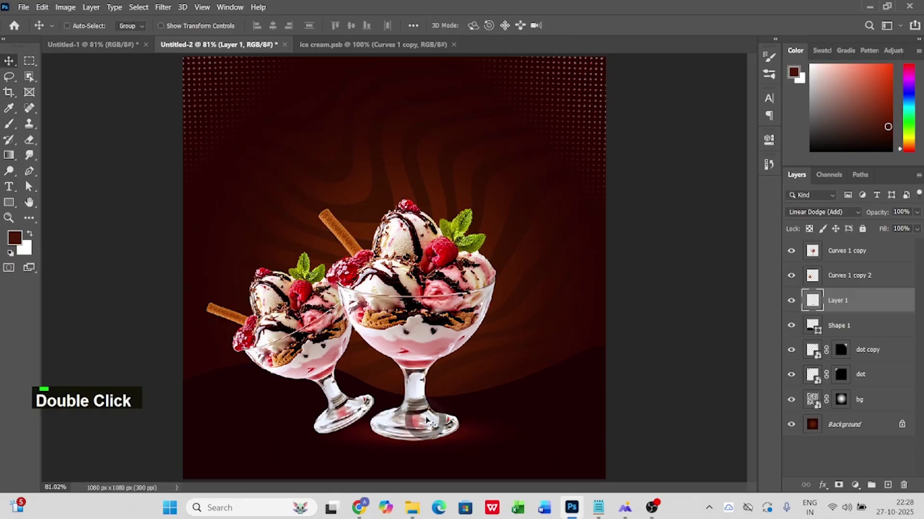
Step: Sample a brighter reddish brown from the canvas and reduce the brush size to 150 px for the smaller glass
{"action": "key", "text": "v"}
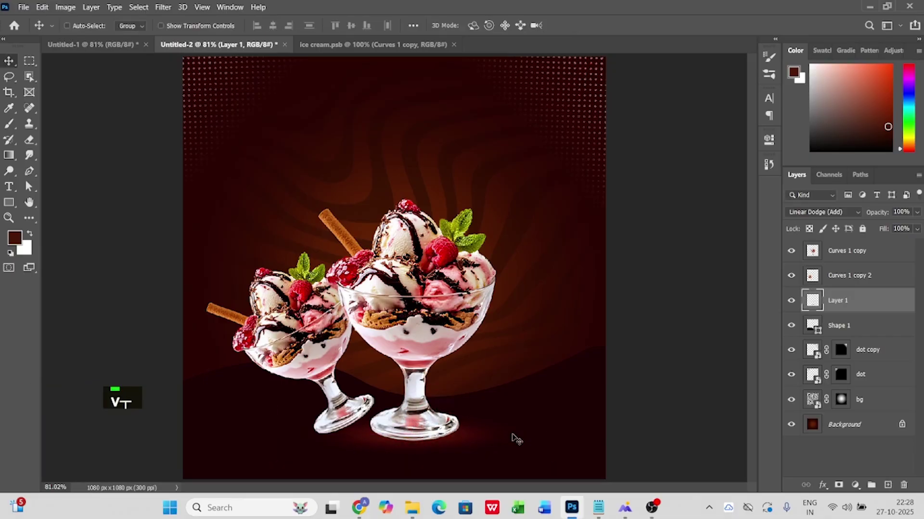
{"action": "key", "text": "b"}
{"action": "left_click", "coordinate": [485, 362], "text": "alt"}
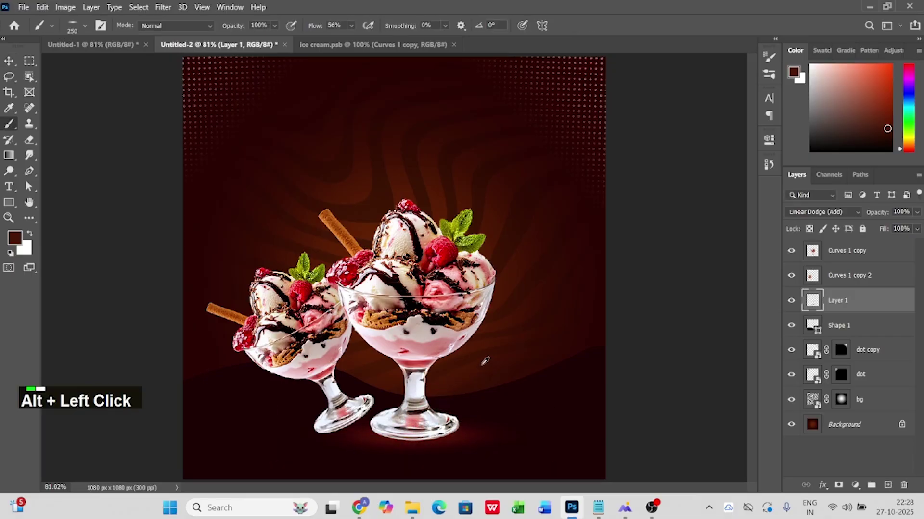
{"action": "left_click", "coordinate": [453, 430], "text": "alt"}
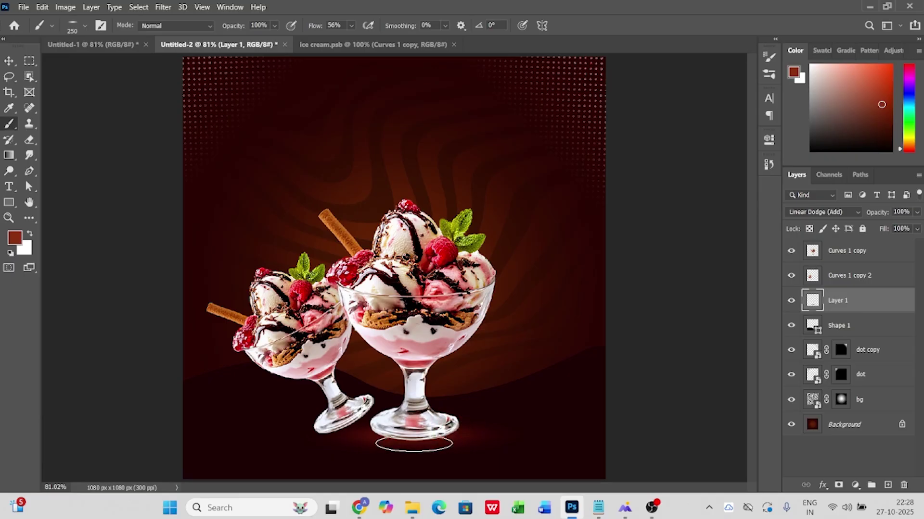
{"action": "scroll", "coordinate": [346, 436], "scroll_direction": "up", "scroll_amount": 4, "text": "alt"}
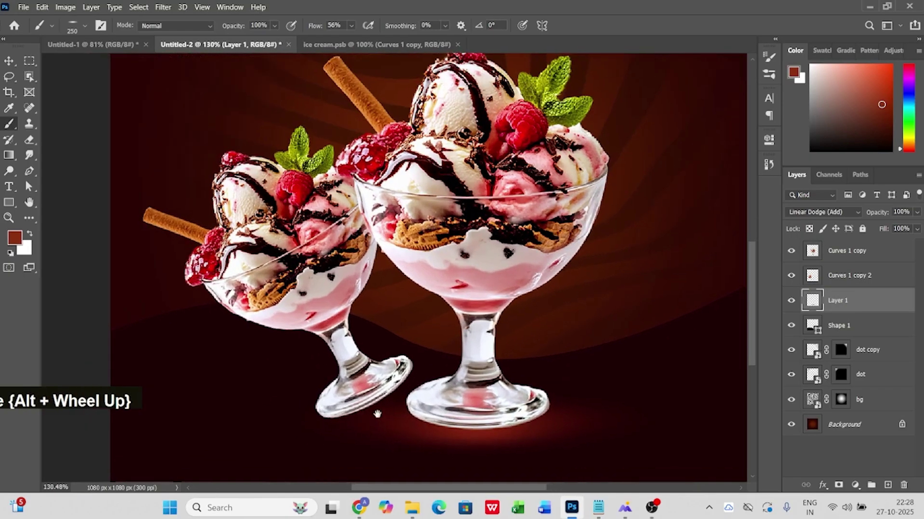
{"action": "key", "text": "bracketleft"}
{"action": "key", "text": "bracketleft"}
{"action": "key", "text": "bracketleft"}
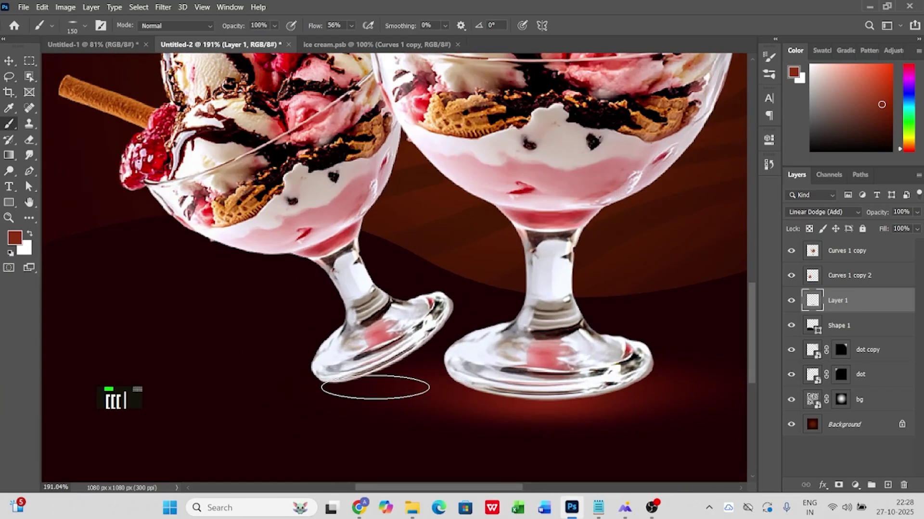
Step: Try painting a glow under the smaller glass's foot on the existing glow layer, and undo it
{"action": "left_click_drag", "start_coordinate": [360, 376], "coordinate": [340, 388]}
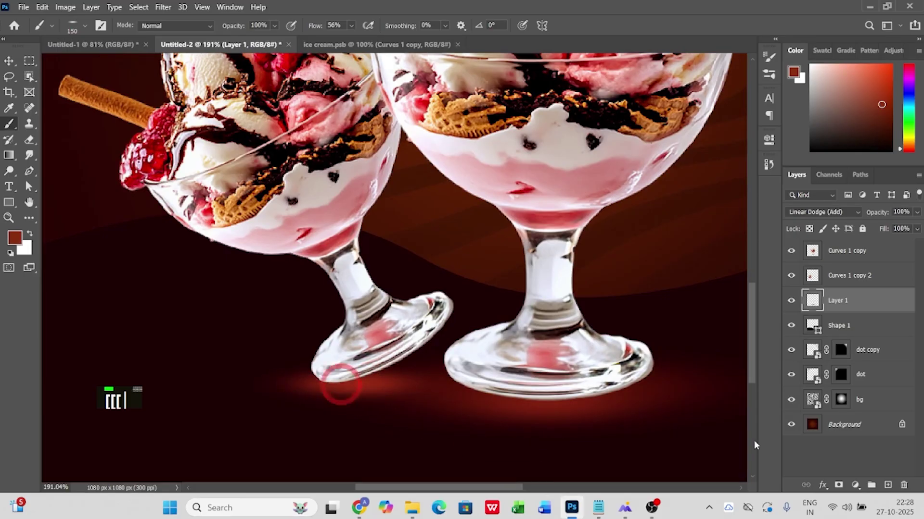
{"action": "scroll", "coordinate": [615, 395], "scroll_direction": "down", "scroll_amount": 1, "text": "alt"}
{"action": "scroll", "coordinate": [616, 396], "scroll_direction": "up", "scroll_amount": 1, "text": "alt"}
{"action": "key", "text": "ctrl+z"}
{"action": "key", "text": "ctrl+z"}
{"action": "key", "text": "ctrl+z"}
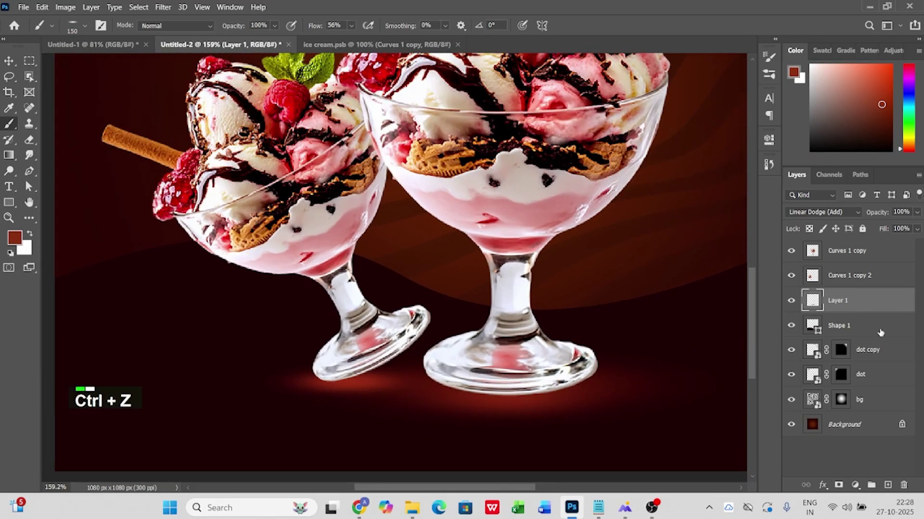
Step: Add a new layer above the existing glow and paint a soft reddish glow under the smaller glass's foot
{"action": "left_click", "coordinate": [888, 485]}
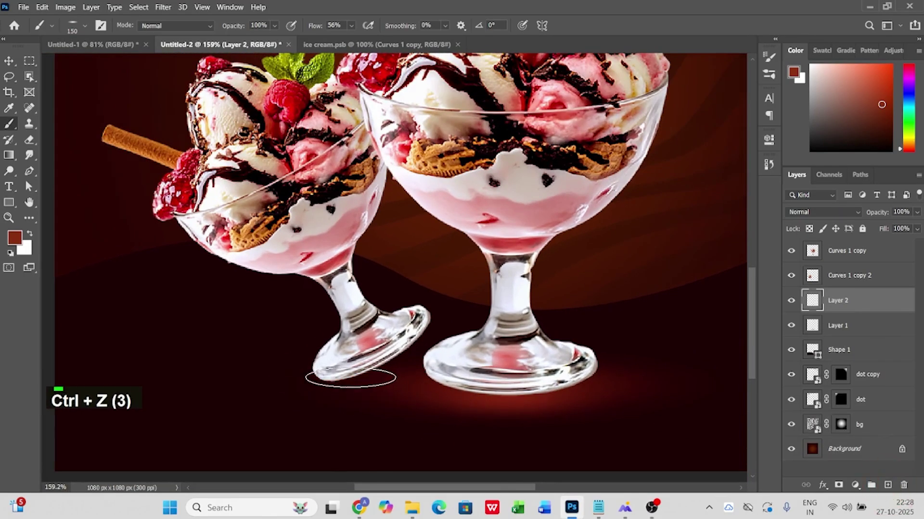
{"action": "double_click", "coordinate": [348, 380]}
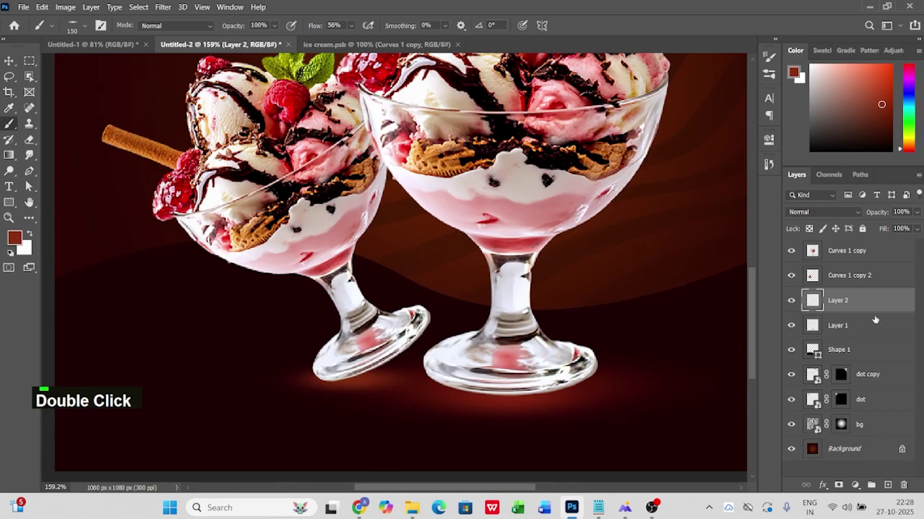
Step: Add another layer and paint dark brown contact shadows under the glasses, using a 300 px brush beneath the main glass's foot
{"action": "left_click", "coordinate": [888, 486]}
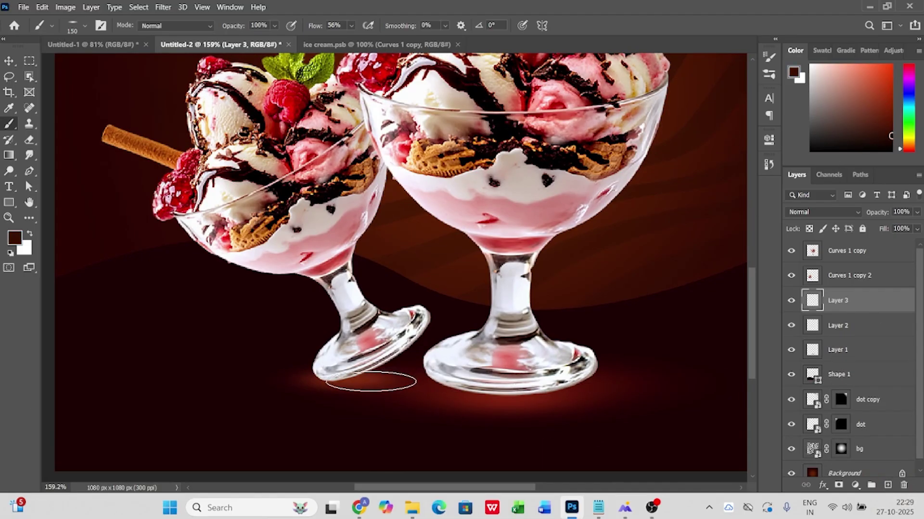
{"action": "key", "text": "bracketleft"}
{"action": "double_click", "coordinate": [494, 387]}
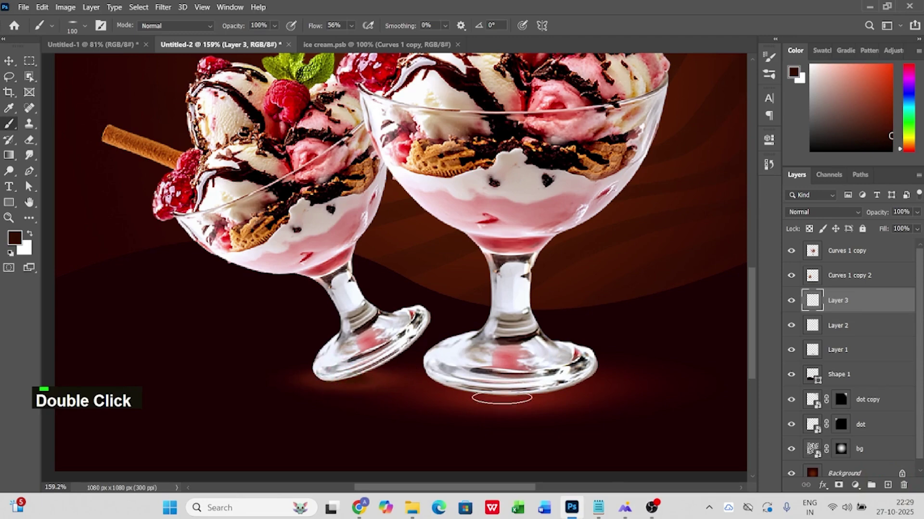
{"action": "key", "text": "bracketright"}
{"action": "key", "text": "bracketright"}
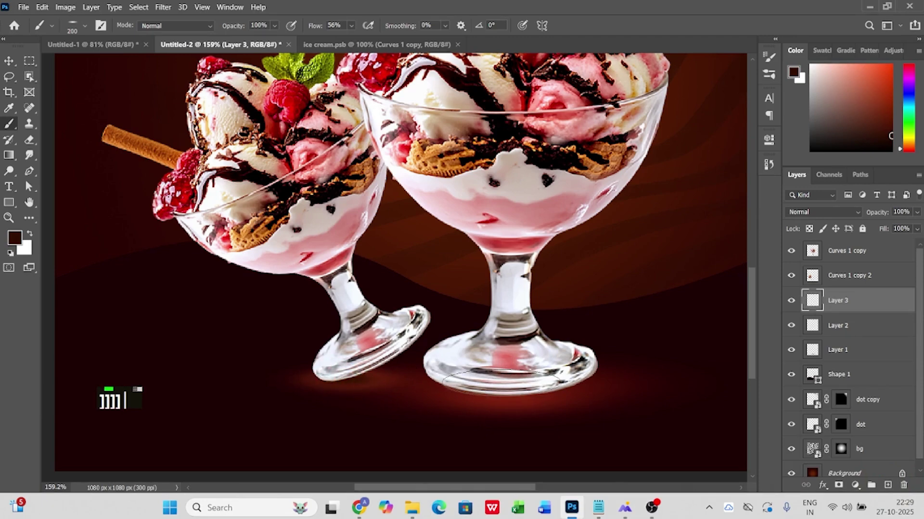
{"action": "key", "text": "bracketright"}
{"action": "key", "text": "bracketright"}
{"action": "double_click", "coordinate": [505, 380]}
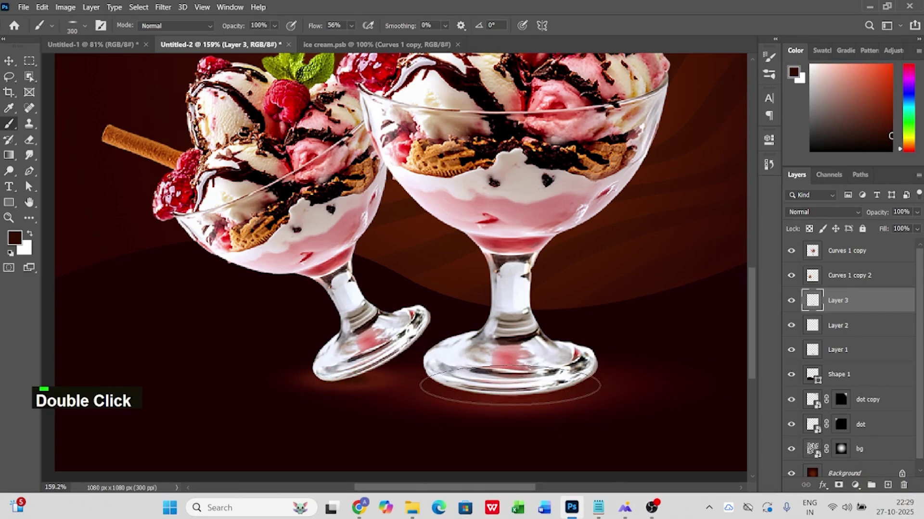
{"action": "key", "text": "ctrl+0"}
{"action": "key", "text": "v"}
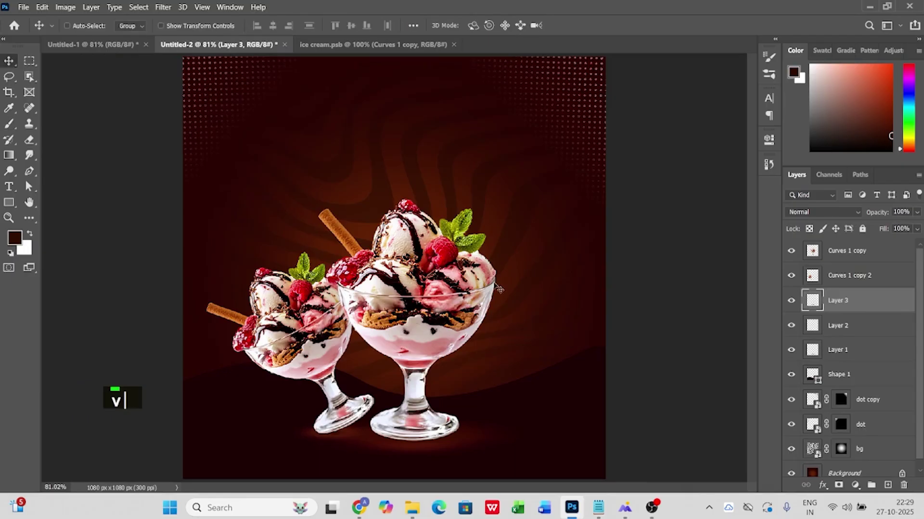
Step: Switch to the Notepad text, copy the word "Strawberry" and return to the poster in Photoshop
{"action": "scroll", "coordinate": [500, 289], "scroll_direction": "up", "scroll_amount": 1}
{"action": "left_click", "coordinate": [598, 508]}
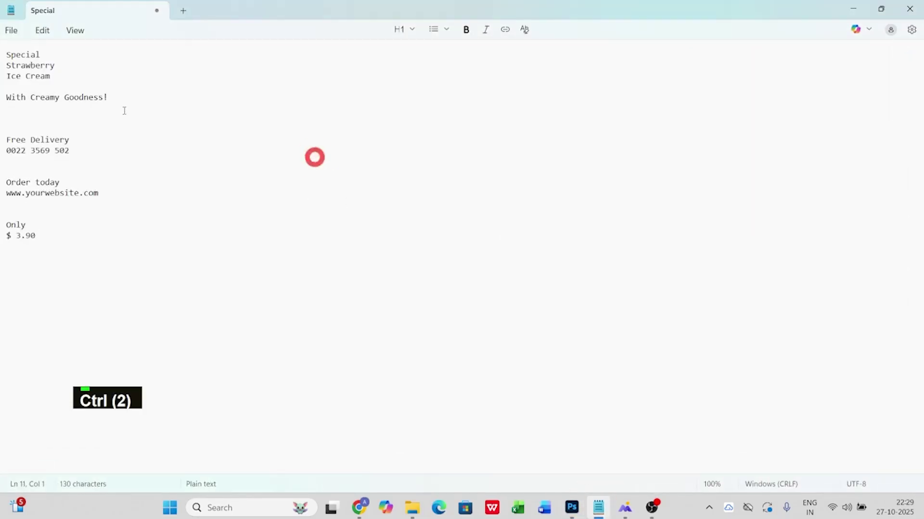
{"action": "double_click", "coordinate": [64, 65]}
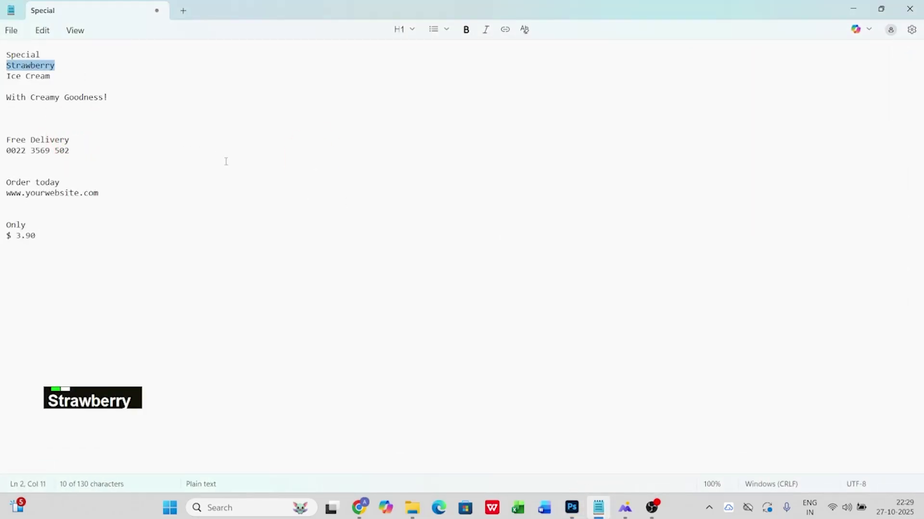
{"action": "key", "text": "alt+Tab"}
{"action": "left_click", "coordinate": [442, 236], "text": "alt"}
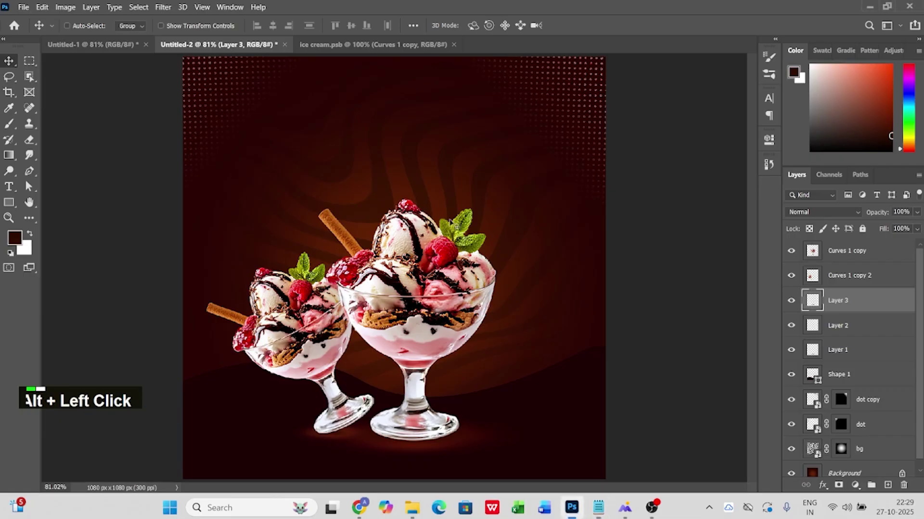
Step: Place a text layer reading "Strawberry" in the empty area above the glasses
{"action": "left_click", "coordinate": [9, 188]}
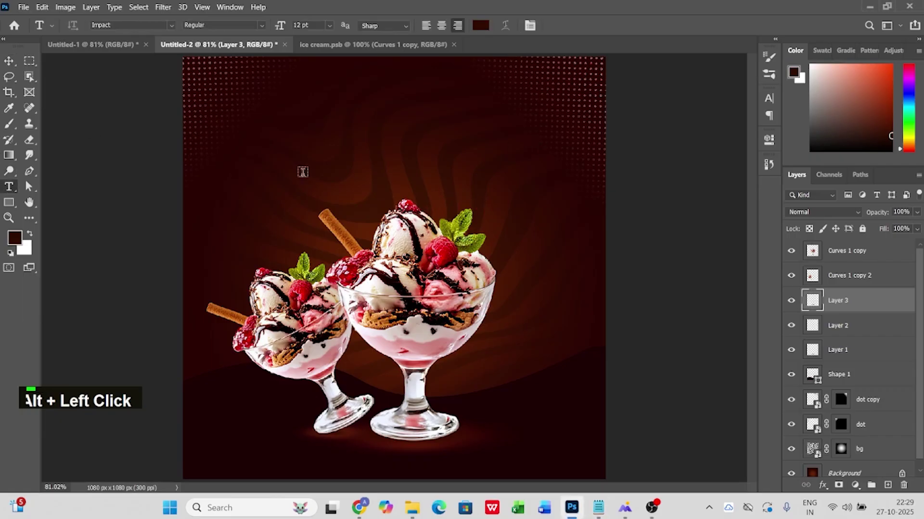
{"action": "left_click", "coordinate": [316, 137]}
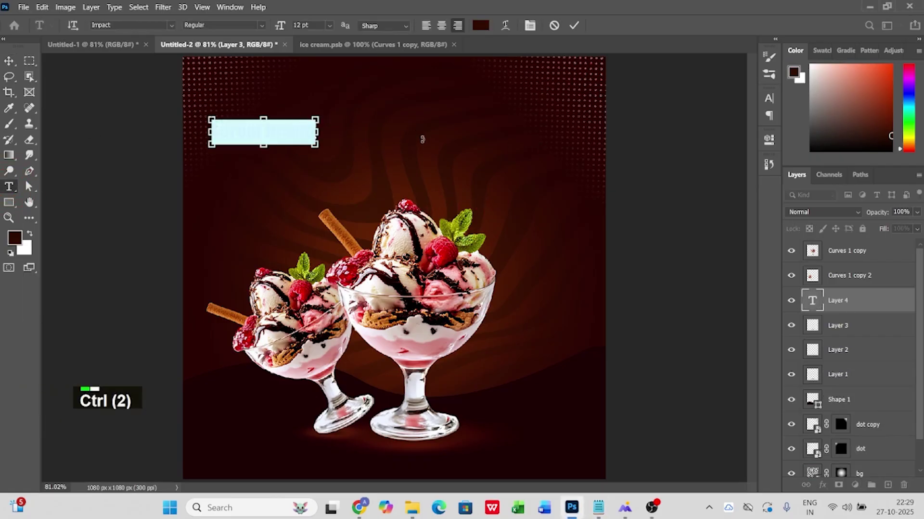
{"action": "type", "text": "Strawberry"}
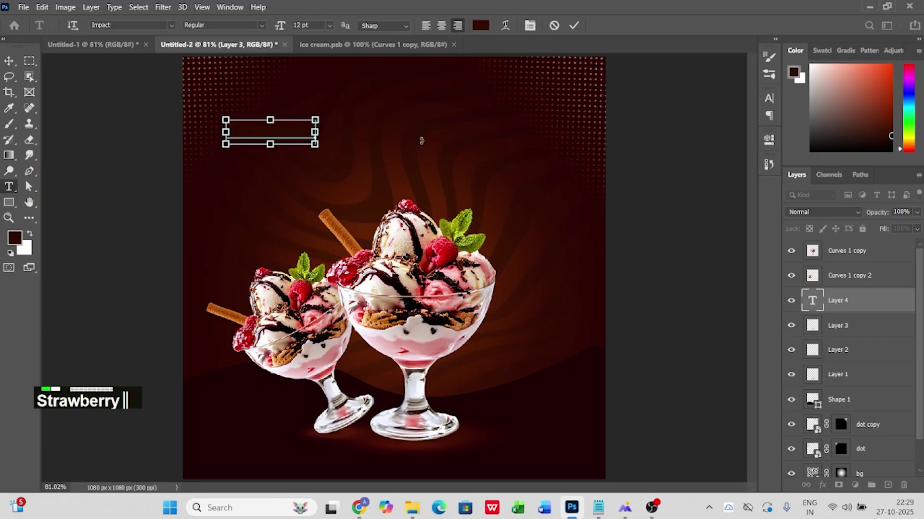
Step: Set the colour of the whole Strawberry text to white (ffffff)
{"action": "key", "text": "ctrl+a"}
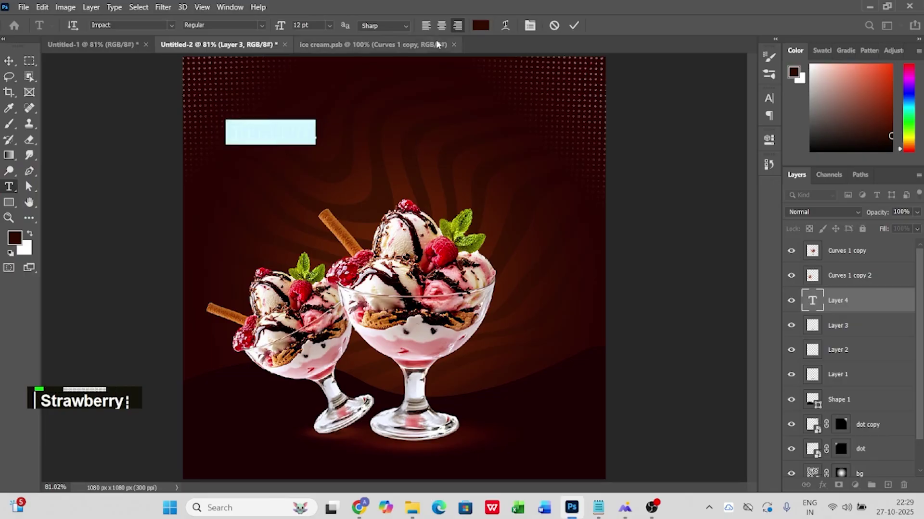
{"action": "left_click", "coordinate": [481, 25]}
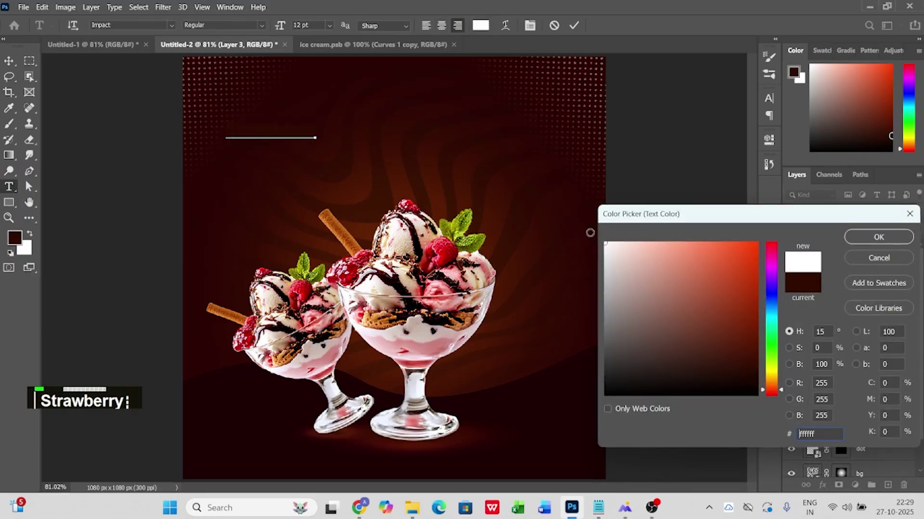
{"action": "left_click", "coordinate": [605, 243]}
{"action": "left_click", "coordinate": [878, 237]}
{"action": "left_click", "coordinate": [9, 61]}
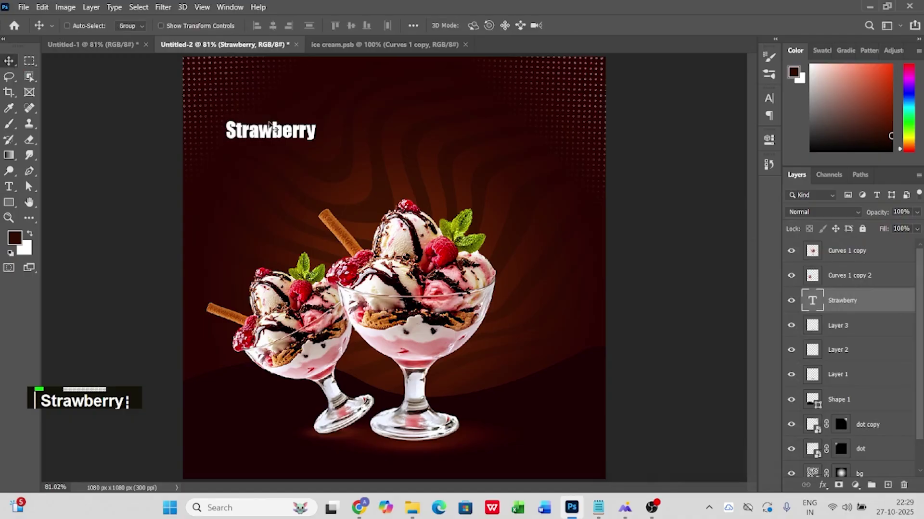
Step: Move the Strawberry text to the horizontal middle of the poster and set its font to Pacifico
{"action": "left_click_drag", "start_coordinate": [266, 137], "coordinate": [403, 145]}
{"action": "double_click", "coordinate": [403, 142]}
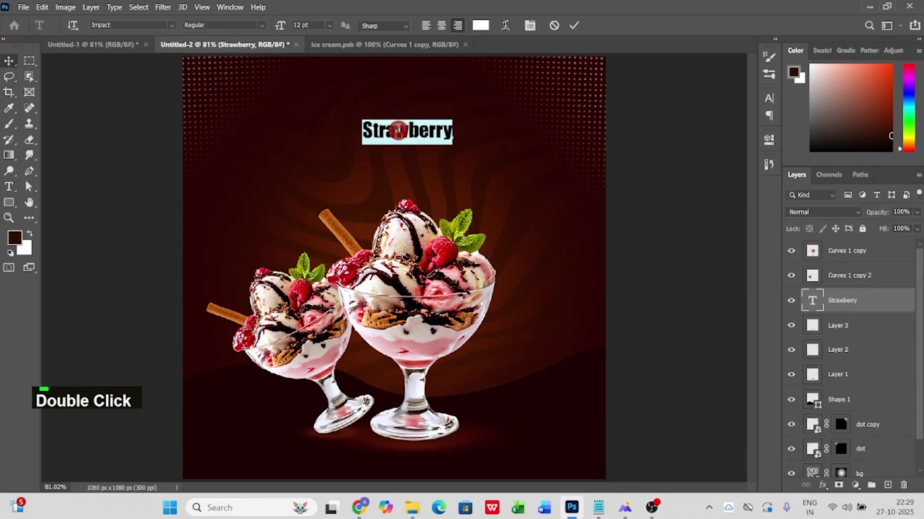
{"action": "left_click", "coordinate": [171, 25]}
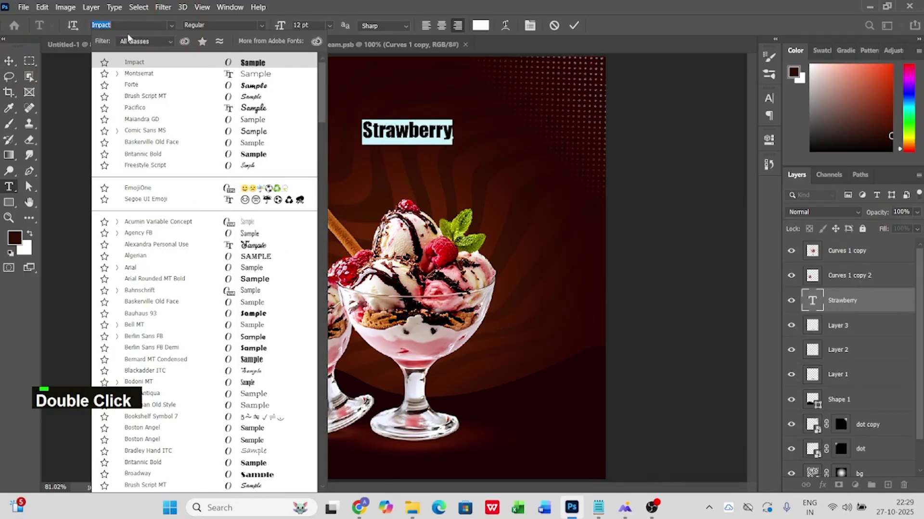
{"action": "left_click", "coordinate": [157, 109]}
{"action": "left_click", "coordinate": [11, 62]}
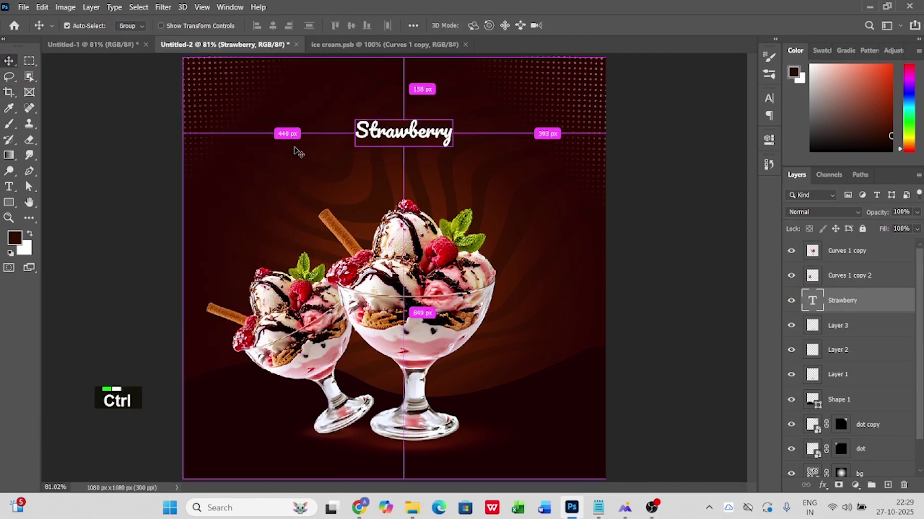
Step: Scale the Strawberry text up to about 32 pt and position it as the headline above the glasses
{"action": "key", "text": "ctrl+t"}
{"action": "left_click_drag", "start_coordinate": [457, 149], "coordinate": [438, 143]}
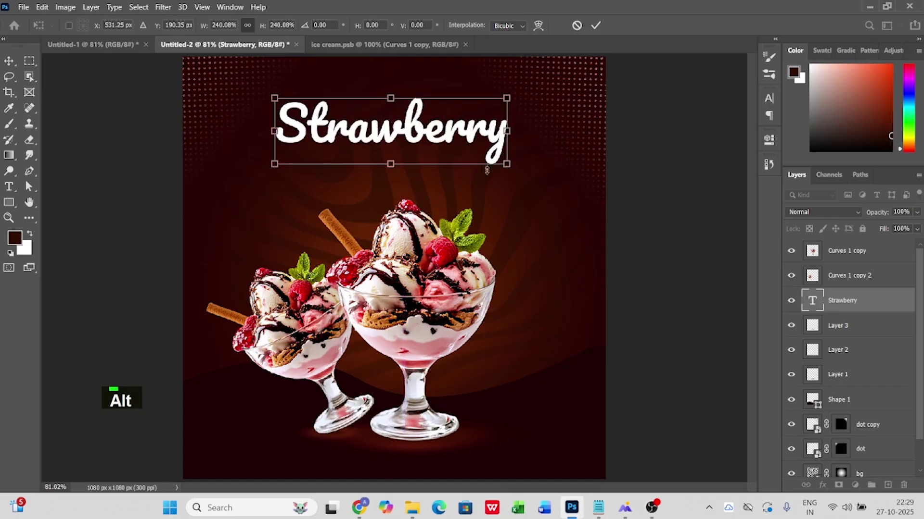
{"action": "left_click_drag", "start_coordinate": [507, 165], "coordinate": [520, 169]}
{"action": "mouse_move", "coordinate": [440, 144]}
{"action": "left_mouse_down"}
{"action": "mouse_move", "coordinate": [450, 139]}
{"action": "mouse_move", "coordinate": [431, 141]}
{"action": "left_mouse_up"}
{"action": "double_click", "coordinate": [438, 144]}
Step: Move the Strawberry text layer above the two glass layers in the layer stack
{"action": "right_click", "coordinate": [413, 286]}
{"action": "left_click", "coordinate": [426, 294]}
{"action": "left_click", "coordinate": [315, 326], "text": "shift"}
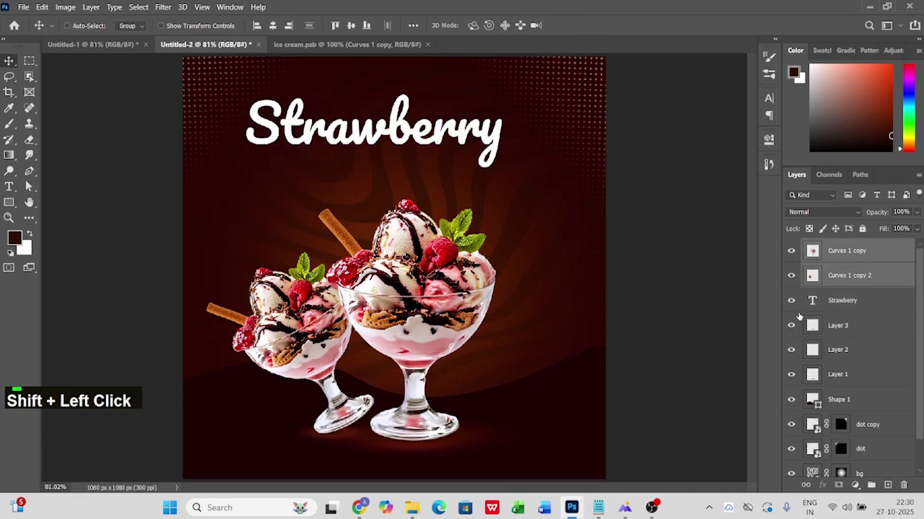
{"action": "left_click_drag", "start_coordinate": [836, 307], "coordinate": [842, 243]}
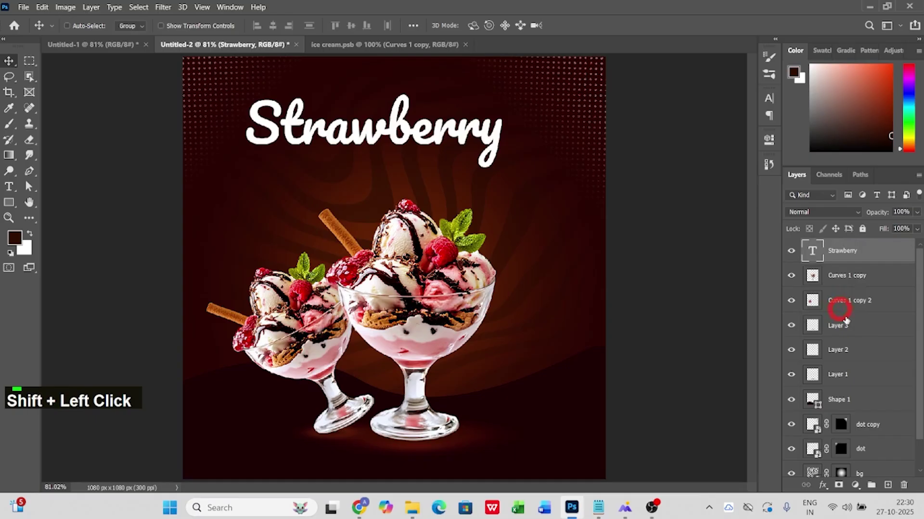
Step: Group both glass layers with the three glow and shadow layers, and shift the group slightly right and down
{"action": "left_click", "coordinate": [859, 283]}
{"action": "left_click", "coordinate": [845, 377], "text": "shift"}
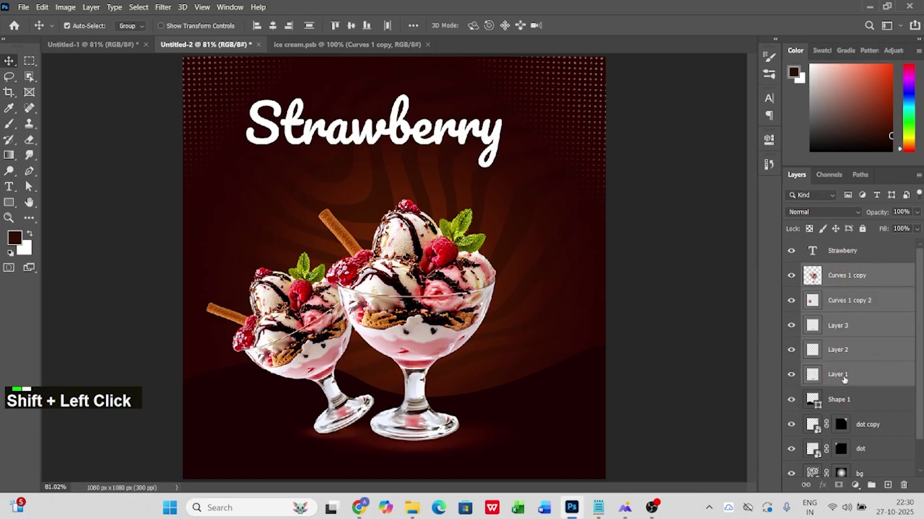
{"action": "key", "text": "ctrl+g"}
{"action": "double_click", "coordinate": [790, 270]}
{"action": "left_click_drag", "start_coordinate": [414, 290], "coordinate": [429, 292]}
Step: Change the Strawberry text colour to light grey ebebeb and shift the headline slightly to the right
{"action": "right_click", "coordinate": [414, 128]}
{"action": "left_click", "coordinate": [426, 136]}
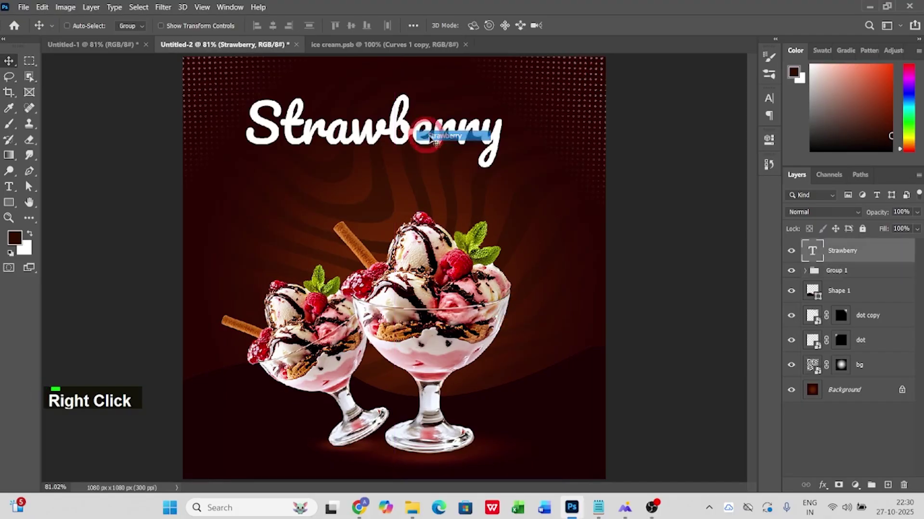
{"action": "double_click", "coordinate": [812, 256]}
{"action": "left_click", "coordinate": [480, 25]}
{"action": "mouse_move", "coordinate": [603, 251]}
{"action": "left_mouse_down"}
{"action": "mouse_move", "coordinate": [595, 264]}
{"action": "mouse_move", "coordinate": [593, 254]}
{"action": "left_mouse_up"}
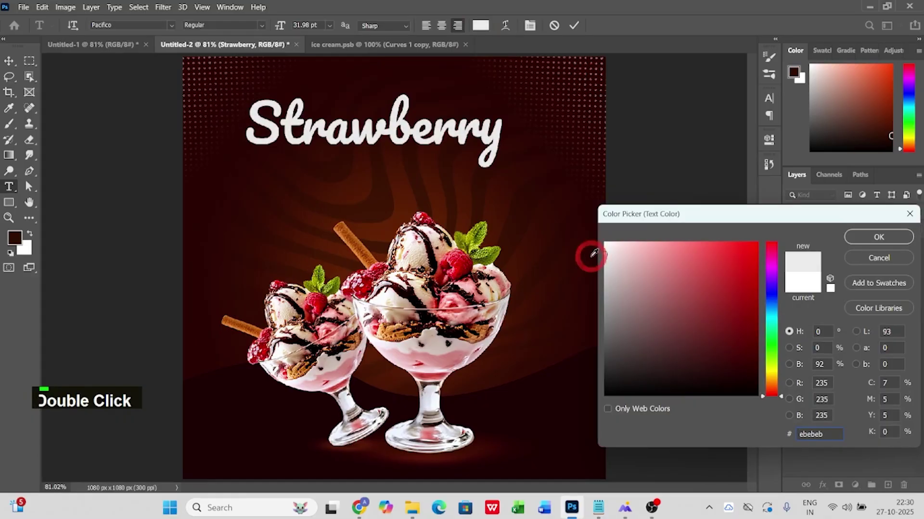
{"action": "left_click", "coordinate": [862, 235]}
{"action": "key", "text": "Return"}
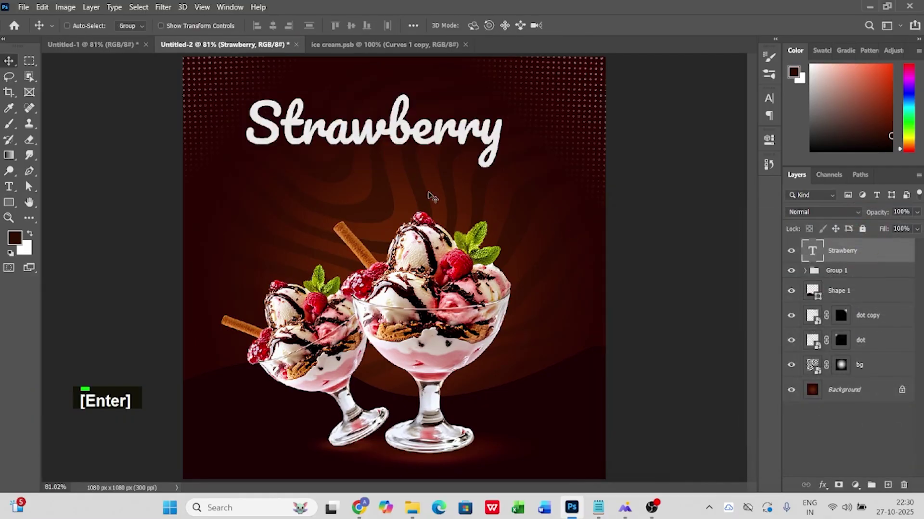
{"action": "left_click_drag", "start_coordinate": [393, 126], "coordinate": [401, 125]}
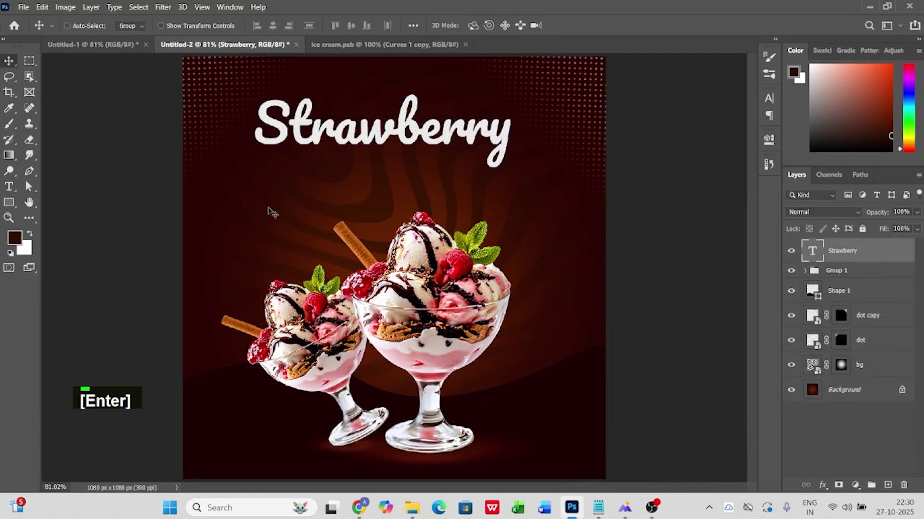
Step: Add a 4 px outside Stroke layer style in orange ff8a00 to the Strawberry headline
{"action": "left_click", "coordinate": [823, 485]}
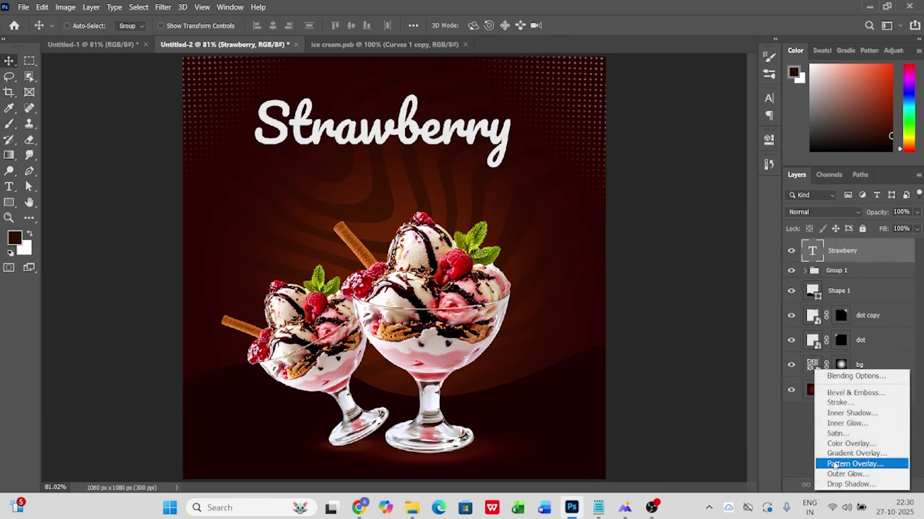
{"action": "left_click", "coordinate": [840, 378]}
{"action": "left_click_drag", "start_coordinate": [573, 198], "coordinate": [689, 169]}
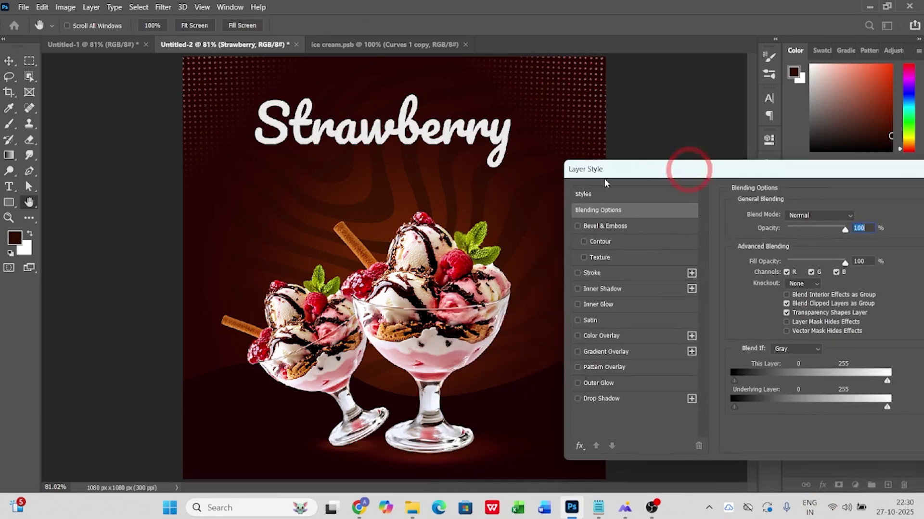
{"action": "left_click", "coordinate": [593, 274]}
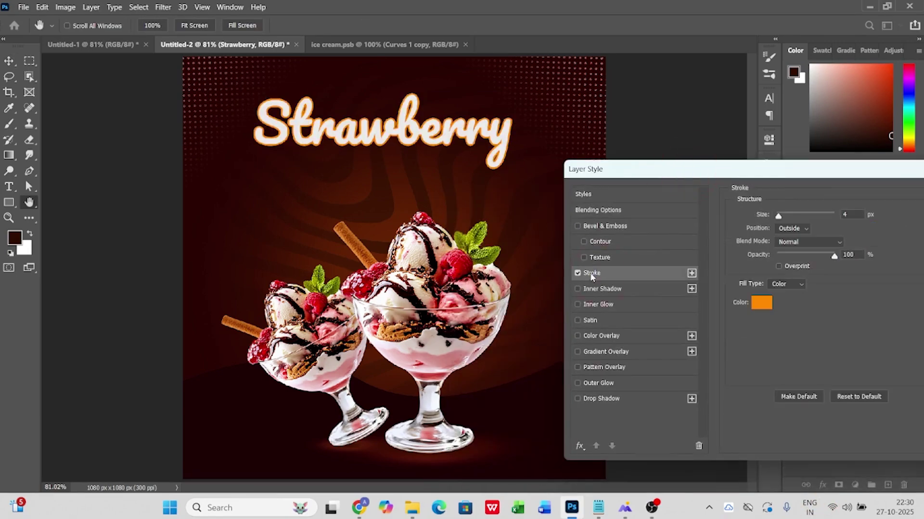
{"action": "left_click", "coordinate": [755, 304]}
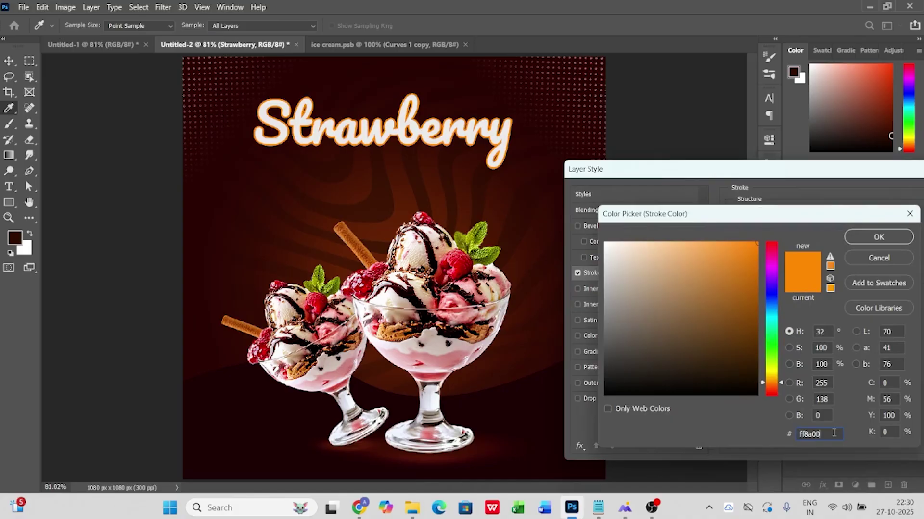
{"action": "left_click", "coordinate": [872, 237]}
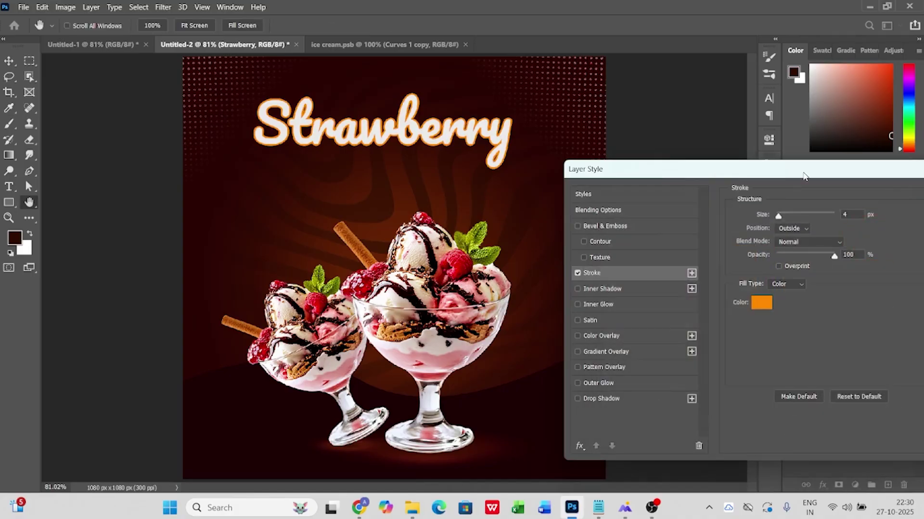
{"action": "left_click_drag", "start_coordinate": [809, 176], "coordinate": [519, 191]}
{"action": "left_click", "coordinate": [664, 208]}
Step: Shift the Strawberry headline slightly down, scale it to about 106%, and move it back toward the poster's horizontal centre
{"action": "right_click", "coordinate": [436, 136]}
{"action": "left_click", "coordinate": [447, 146]}
{"action": "left_click_drag", "start_coordinate": [428, 89], "coordinate": [427, 96]}
{"action": "key", "text": "ctrl+t"}
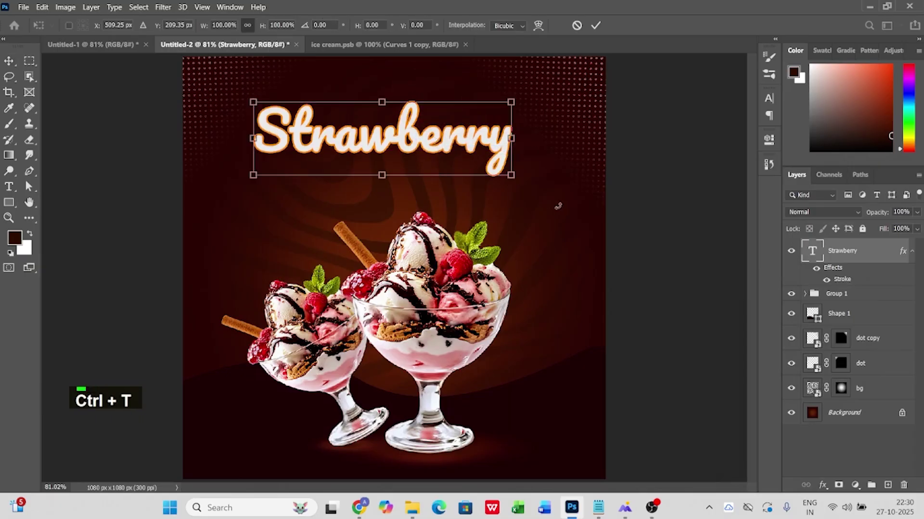
{"action": "left_click_drag", "start_coordinate": [513, 176], "coordinate": [529, 183]}
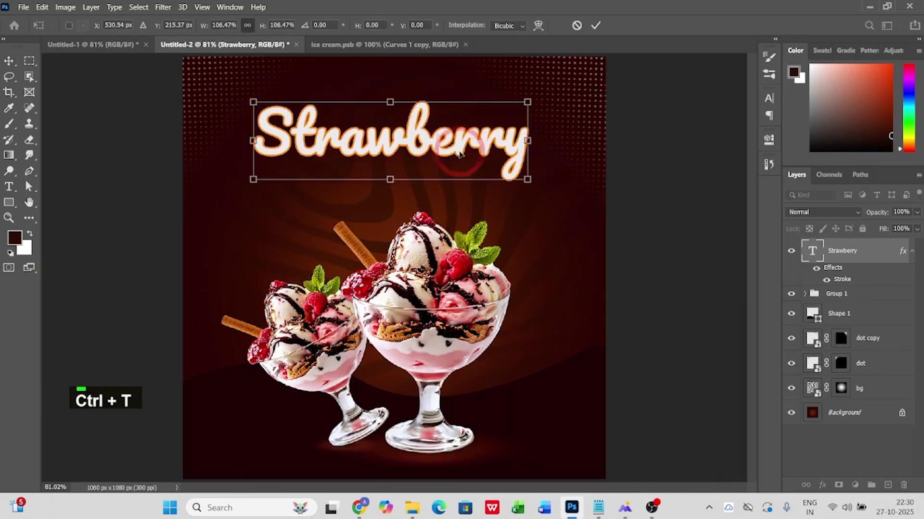
{"action": "double_click", "coordinate": [476, 150]}
{"action": "left_click_drag", "start_coordinate": [475, 150], "coordinate": [464, 150]}
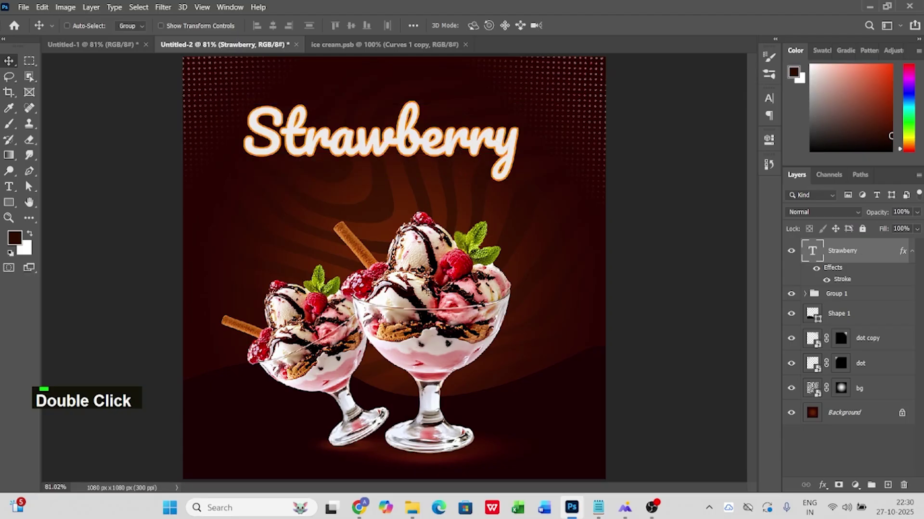
Step: Copy the word Special from the Notepad copy text and add it as a new text layer above Strawberry
{"action": "left_click", "coordinate": [597, 508]}
{"action": "double_click", "coordinate": [22, 54]}
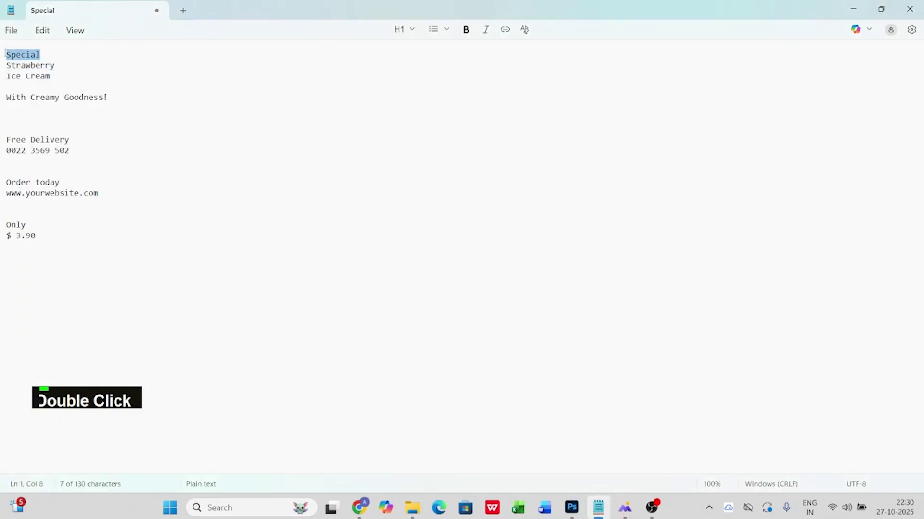
{"action": "key", "text": "ctrl+c"}
{"action": "key", "text": "alt+Tab"}
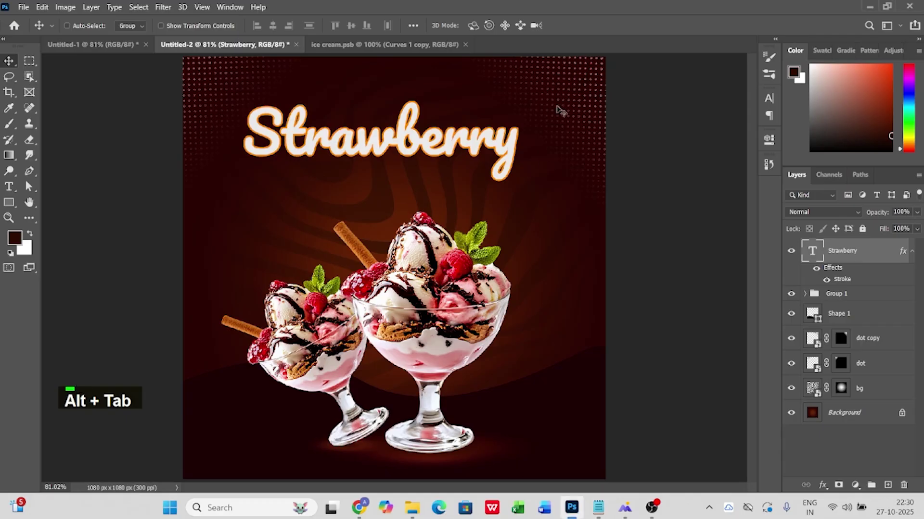
{"action": "left_click", "coordinate": [15, 191]}
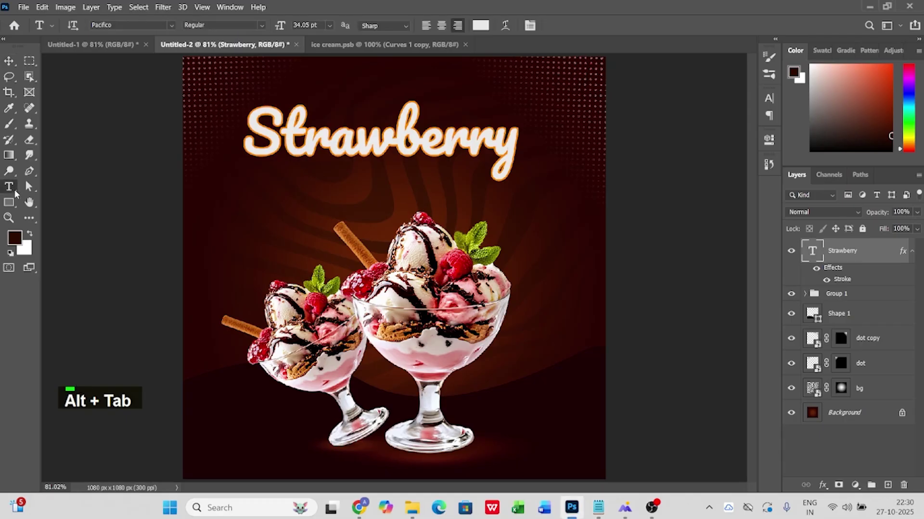
{"action": "left_click", "coordinate": [285, 83]}
{"action": "type", "text": "Special"}
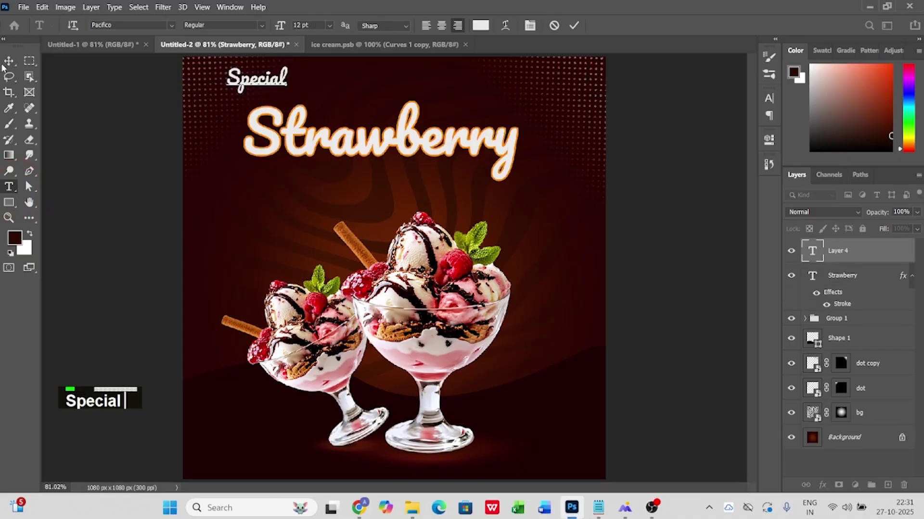
{"action": "left_click", "coordinate": [9, 61]}
Step: Move the Special text onto the upper part of the headline and set its font to Brush Script MT
{"action": "left_click_drag", "start_coordinate": [312, 101], "coordinate": [402, 131]}
{"action": "double_click", "coordinate": [338, 121]}
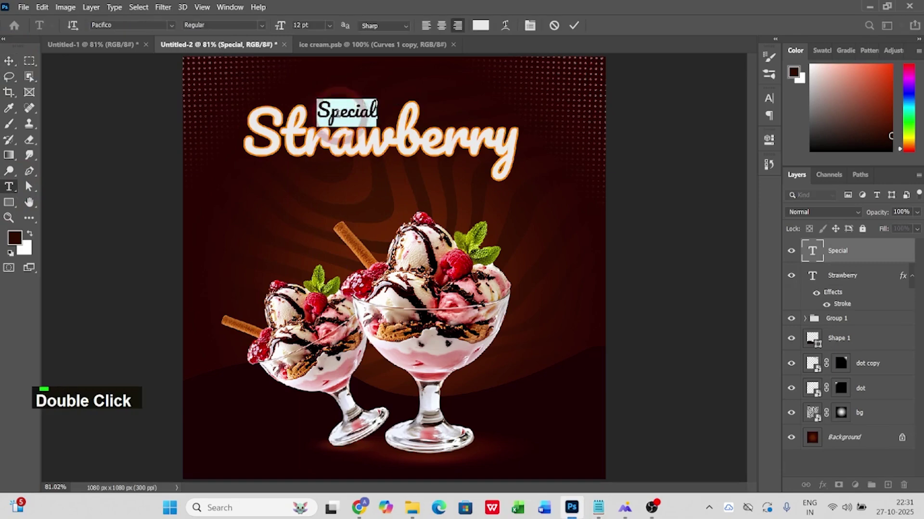
{"action": "left_click", "coordinate": [172, 25]}
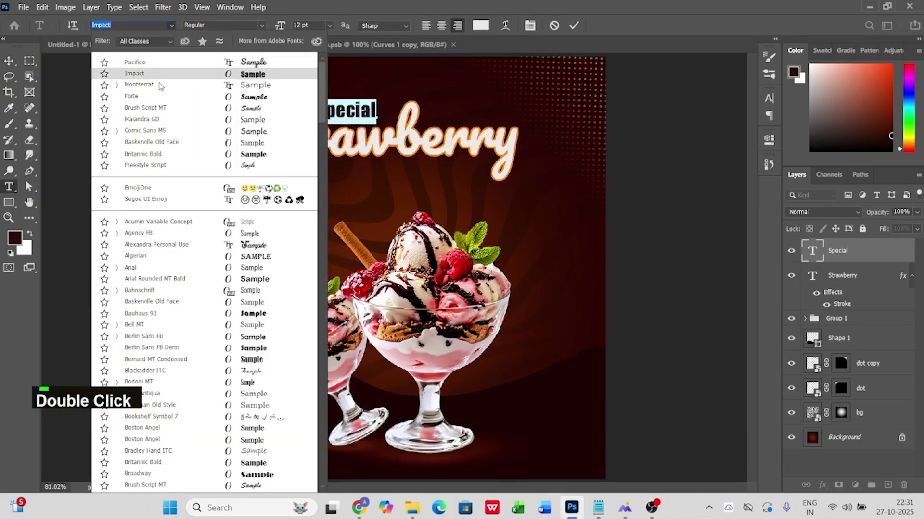
{"action": "left_click", "coordinate": [152, 112]}
{"action": "left_click", "coordinate": [17, 59]}
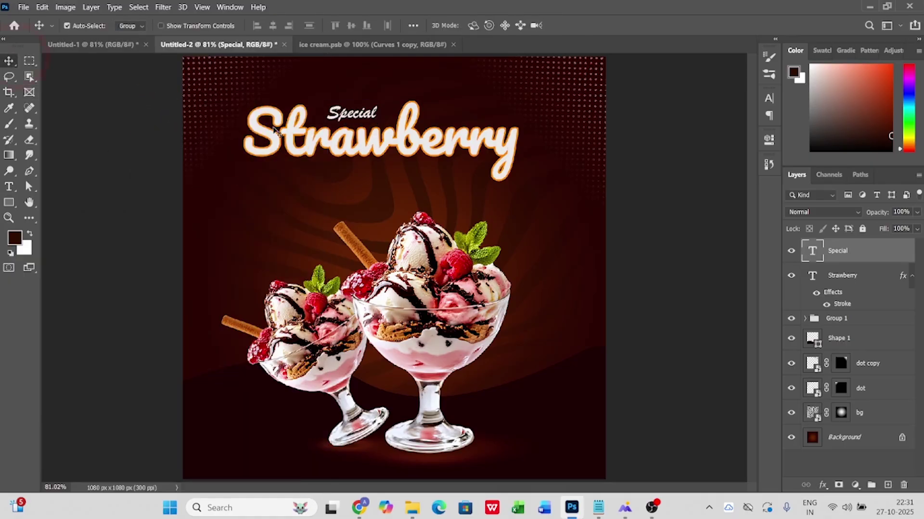
Step: Enlarge the Special text to about 21.6 pt and nestle it between the t and b of Strawberry
{"action": "key", "text": "ctrl+t"}
{"action": "left_click_drag", "start_coordinate": [377, 102], "coordinate": [397, 92]}
{"action": "double_click", "coordinate": [367, 119]}
{"action": "left_click_drag", "start_coordinate": [366, 119], "coordinate": [361, 119]}
{"action": "key", "text": "Left"}
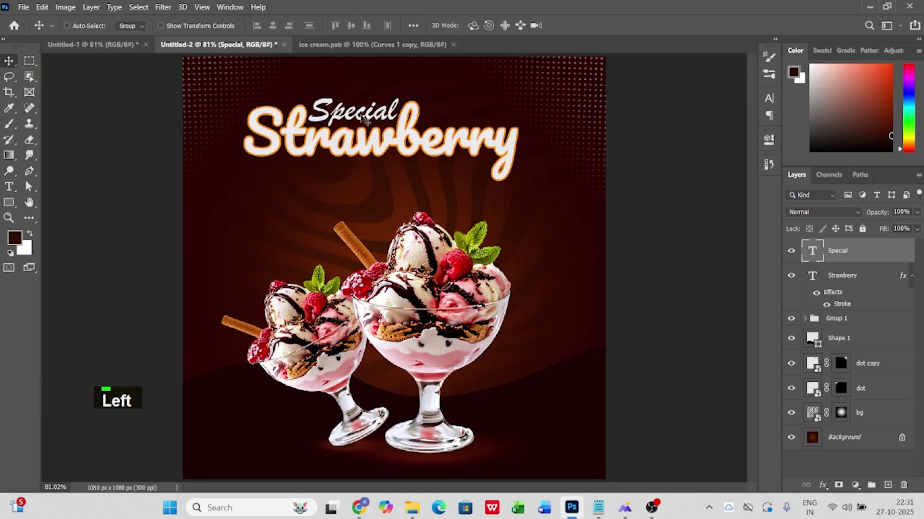
{"action": "key", "text": "Up"}
{"action": "key", "text": "Up"}
{"action": "key", "text": "Right"}
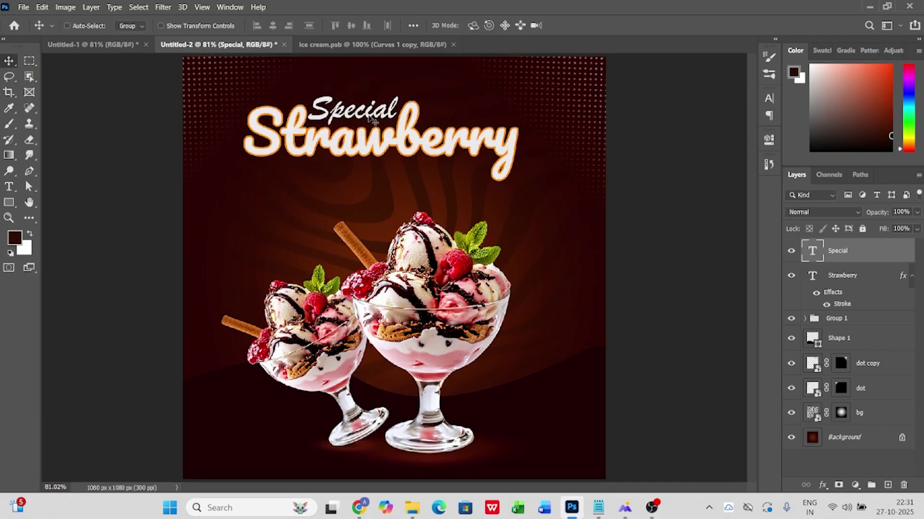
Step: Sample the yellow ffc000 swatch from the Untitled-1 palette document as the foreground colour
{"action": "double_click", "coordinate": [371, 119]}
{"action": "left_click", "coordinate": [480, 25]}
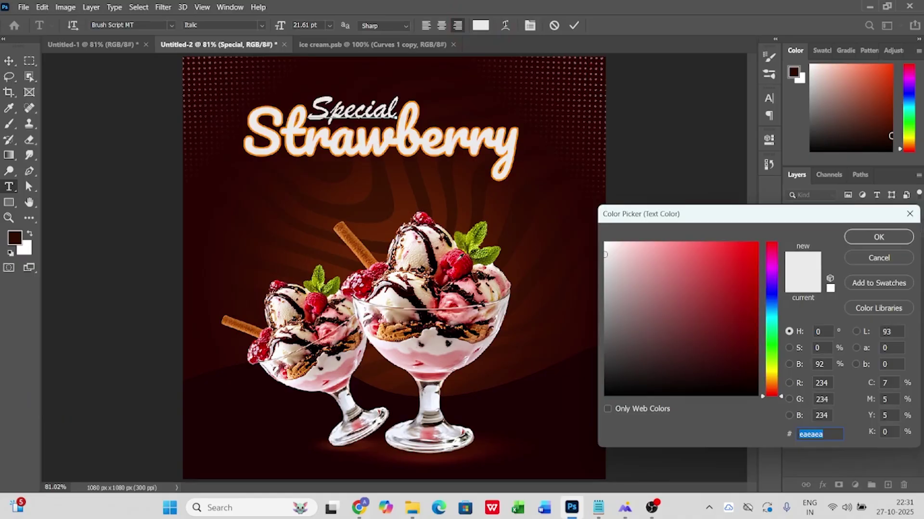
{"action": "left_click", "coordinate": [861, 262]}
{"action": "left_click", "coordinate": [92, 44]}
{"action": "left_click", "coordinate": [14, 237]}
{"action": "left_click", "coordinate": [351, 348]}
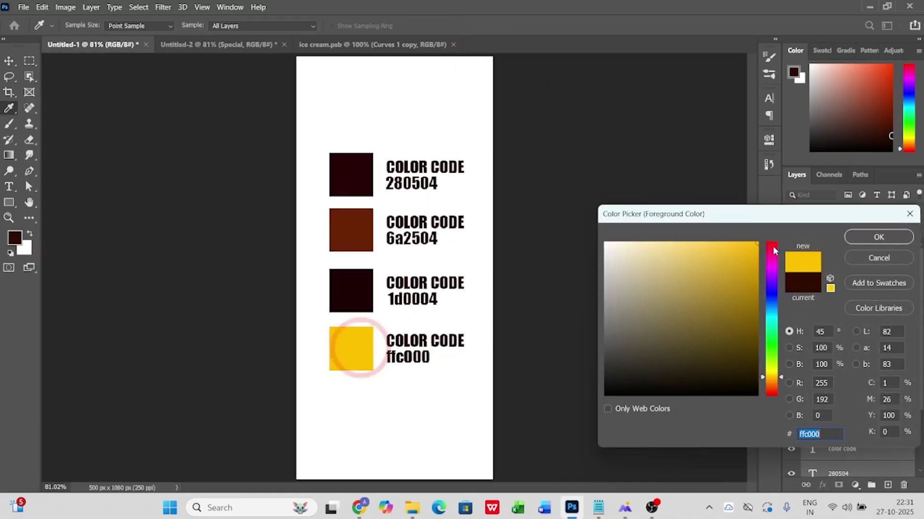
{"action": "left_click", "coordinate": [879, 237]}
Step: Recolour the Special text in the poster with the yellow foreground colour ffc000
{"action": "left_click", "coordinate": [241, 44]}
{"action": "left_click", "coordinate": [479, 26]}
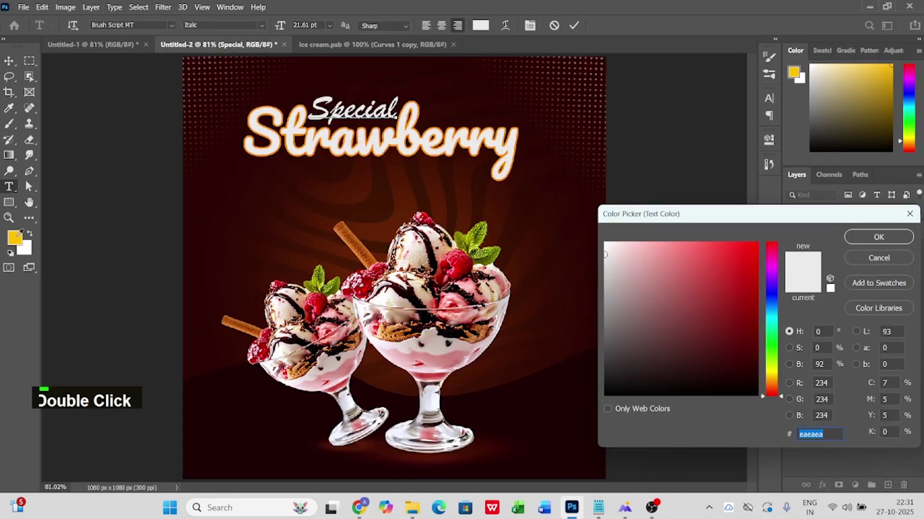
{"action": "left_click", "coordinate": [15, 237]}
{"action": "key", "text": "Return"}
{"action": "left_click", "coordinate": [8, 61]}
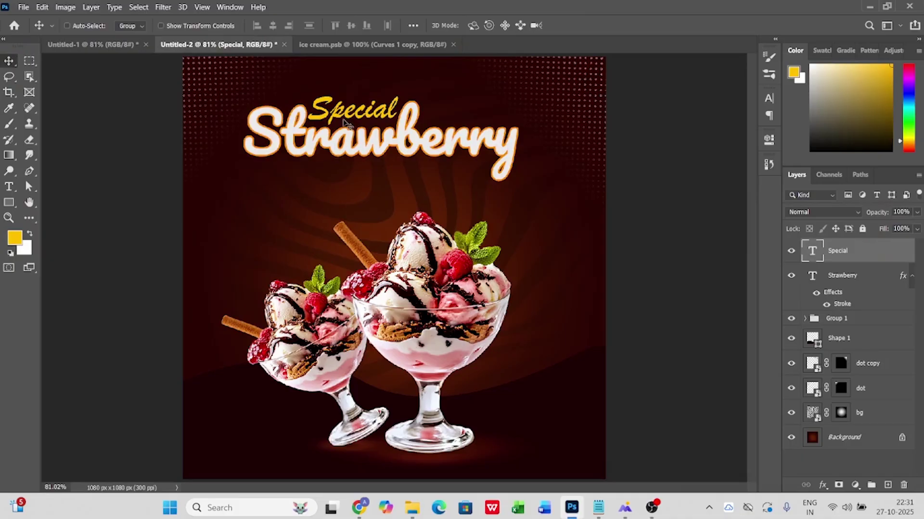
Step: Duplicate the Special text below Strawberry and replace the copy's wording with Ice Cream, copied from the Notepad text
{"action": "key", "text": "ctrl+j"}
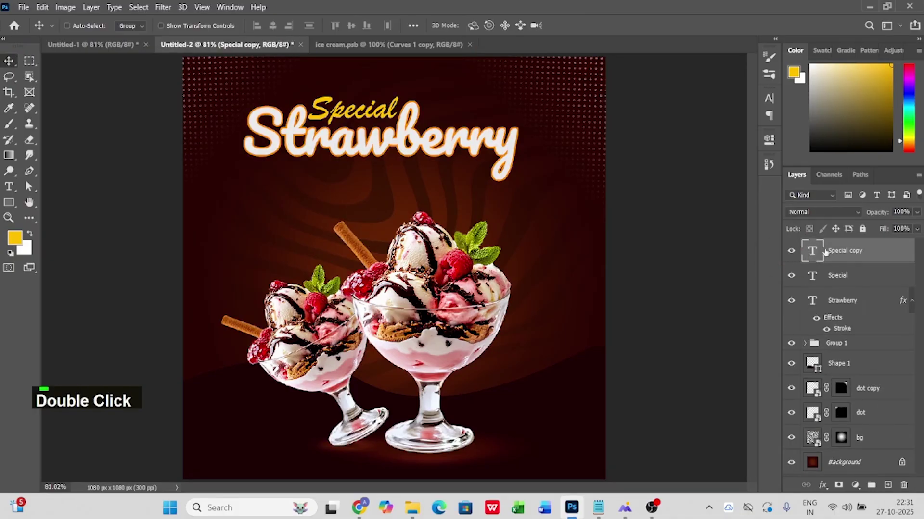
{"action": "left_click_drag", "start_coordinate": [389, 115], "coordinate": [388, 182]}
{"action": "left_click", "coordinate": [599, 507]}
{"action": "left_click", "coordinate": [50, 76]}
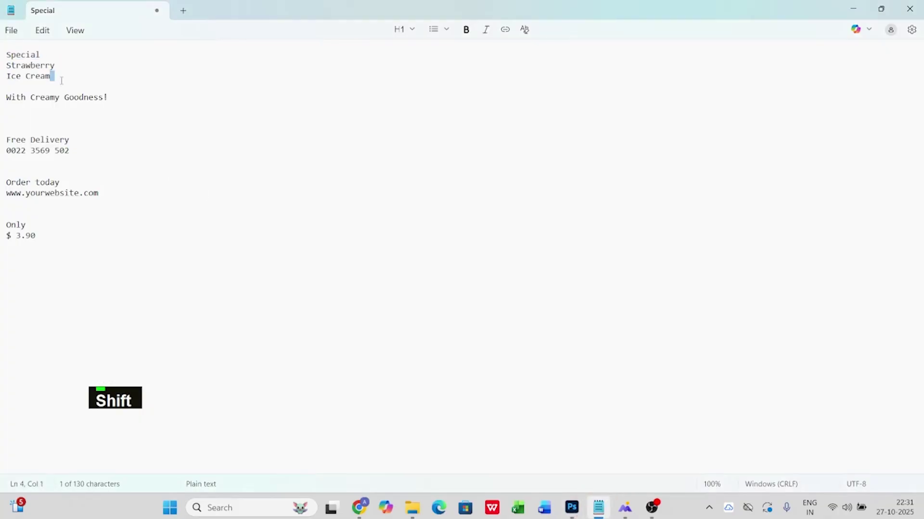
{"action": "left_click", "coordinate": [6, 77], "text": "shift"}
{"action": "key", "text": "ctrl+c"}
{"action": "left_click", "coordinate": [571, 508]}
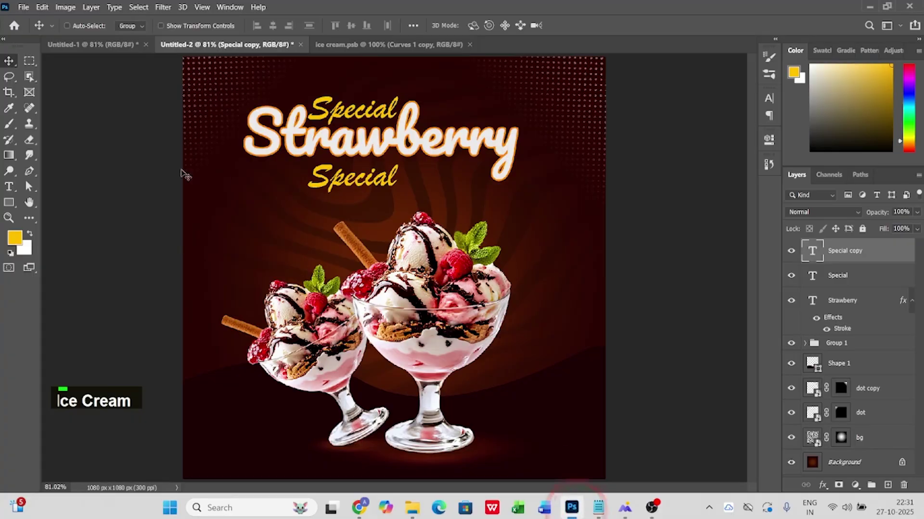
{"action": "double_click", "coordinate": [379, 186]}
{"action": "key", "text": "ctrl+v"}
{"action": "left_click", "coordinate": [8, 61]}
Step: Scale up the Ice Cream text and fit it directly beneath Strawberry, starting below the S of Special
{"action": "left_click_drag", "start_coordinate": [355, 179], "coordinate": [414, 181]}
{"action": "key", "text": "ctrl+t"}
{"action": "left_click_drag", "start_coordinate": [334, 185], "coordinate": [285, 183]}
{"action": "left_click_drag", "start_coordinate": [411, 192], "coordinate": [430, 184]}
{"action": "key", "text": "Return"}
{"action": "key", "text": "Down"}
{"action": "key", "text": "Left"}
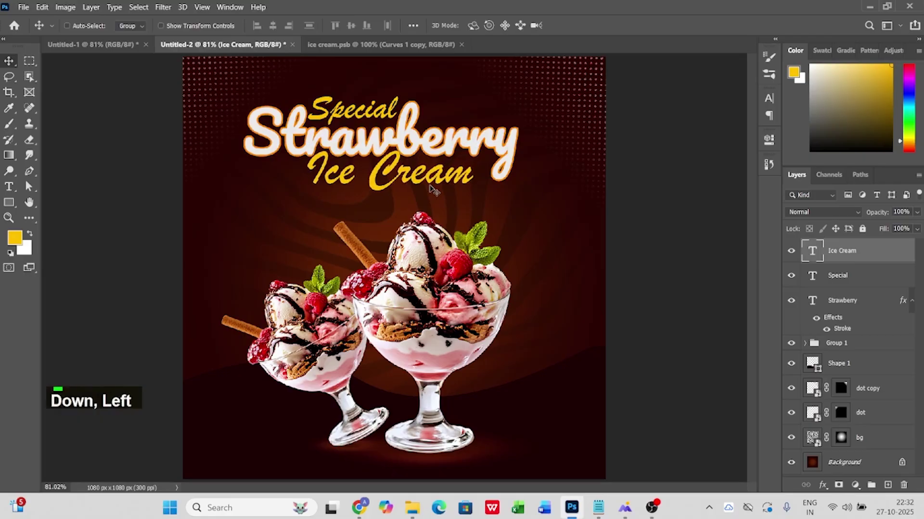
{"action": "key", "text": "Down"}
{"action": "key", "text": "Right"}
{"action": "key", "text": "Down"}
{"action": "key", "text": "Down"}
Step: Group the Ice Cream, Special and Strawberry text layers, and toggle the group's visibility to check its contents
{"action": "left_click", "coordinate": [851, 276], "text": "ctrl"}
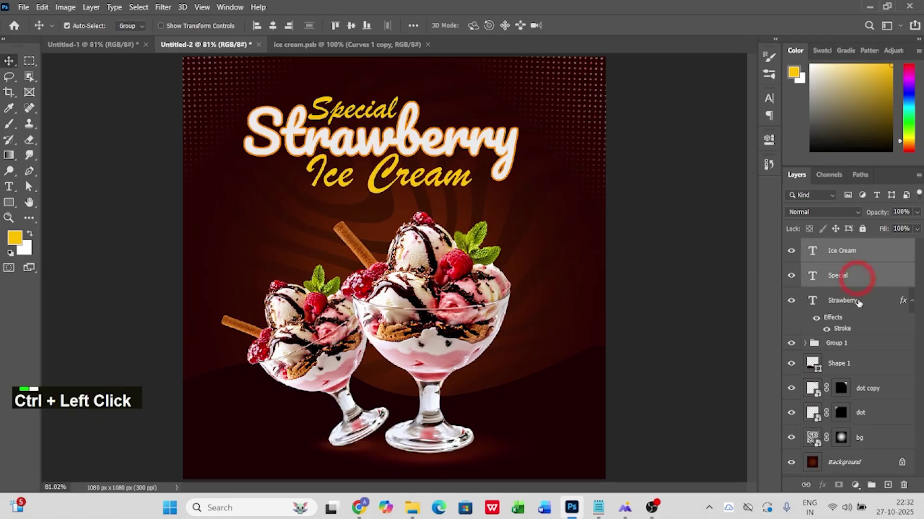
{"action": "left_click", "coordinate": [853, 301], "text": "ctrl"}
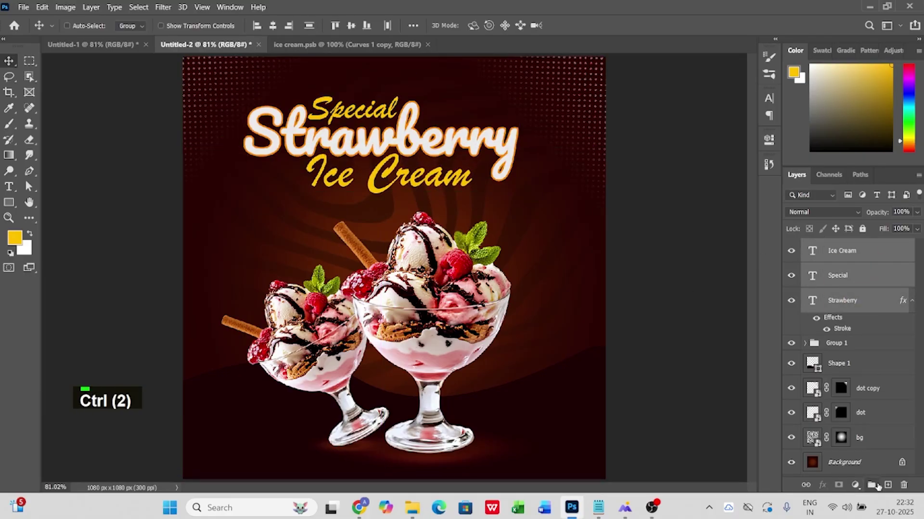
{"action": "left_click", "coordinate": [874, 486]}
{"action": "double_click", "coordinate": [793, 246]}
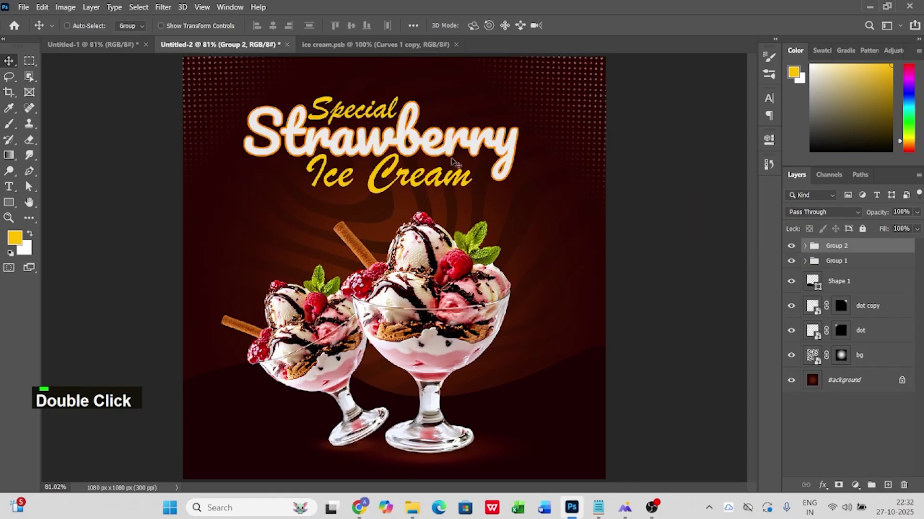
Step: Skew the headline group vertically by about -11.6° so it rises to the right, and reposition it above the glasses
{"action": "right_click", "coordinate": [421, 149]}
{"action": "left_click", "coordinate": [426, 144]}
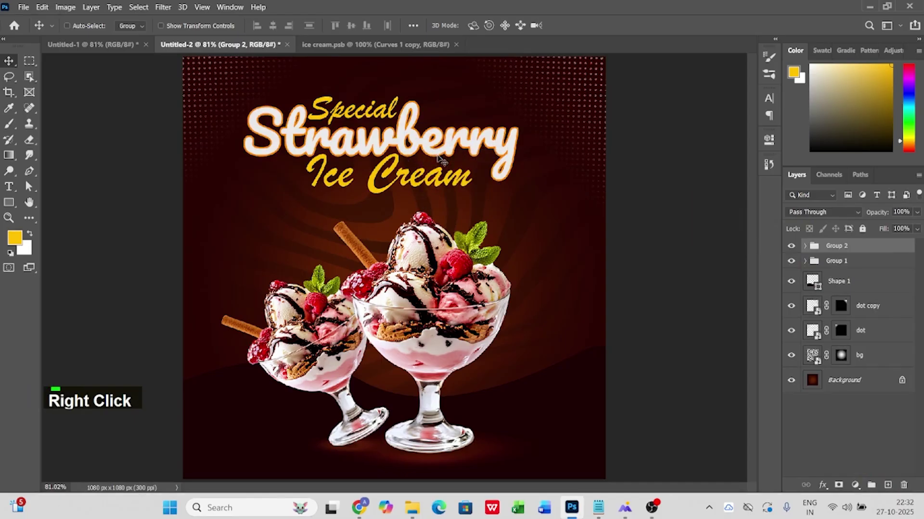
{"action": "key", "text": "ctrl+t"}
{"action": "right_click", "coordinate": [428, 147]}
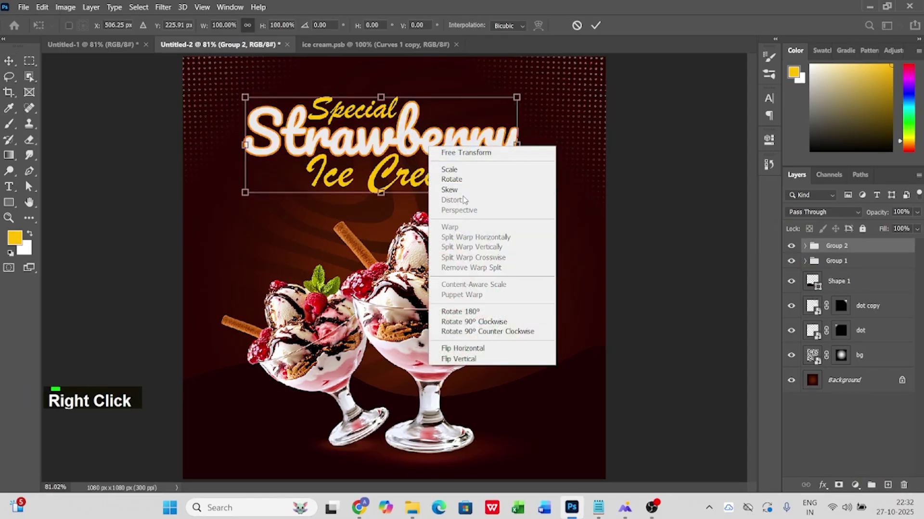
{"action": "left_click", "coordinate": [449, 189]}
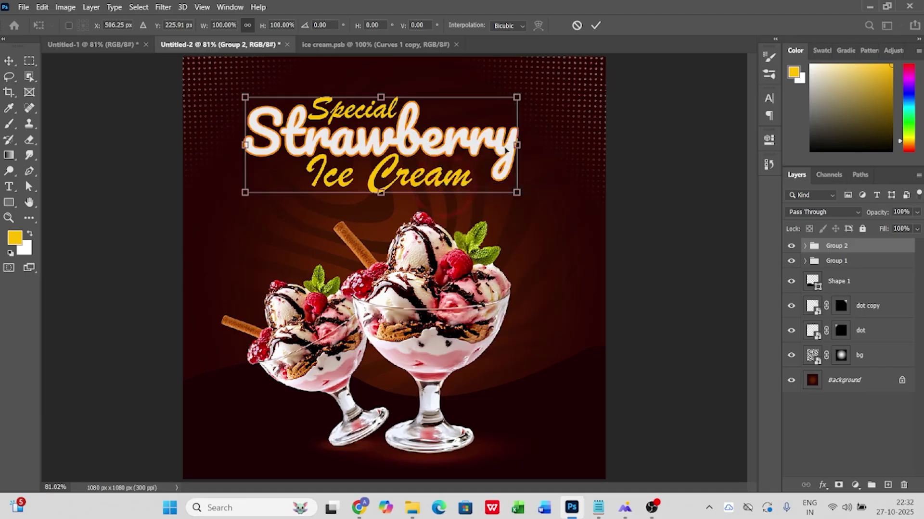
{"action": "left_click_drag", "start_coordinate": [518, 152], "coordinate": [518, 108]}
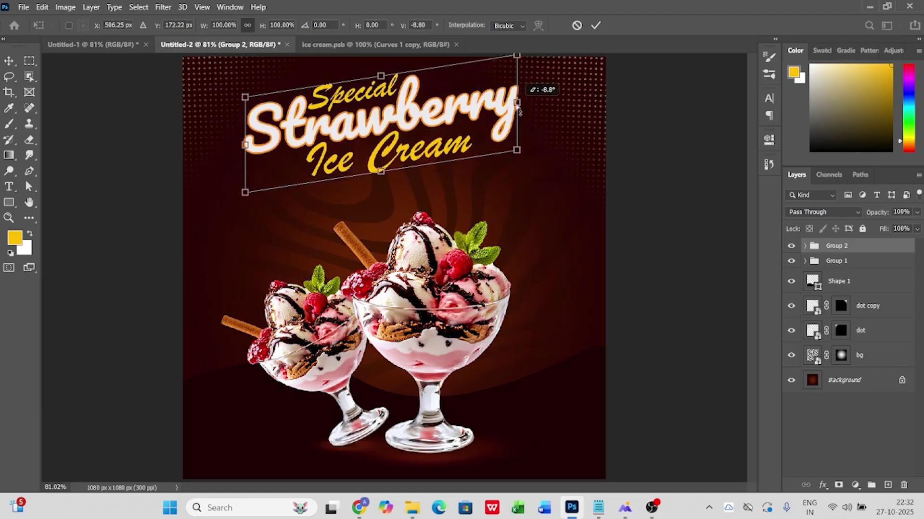
{"action": "left_click_drag", "start_coordinate": [381, 120], "coordinate": [374, 133]}
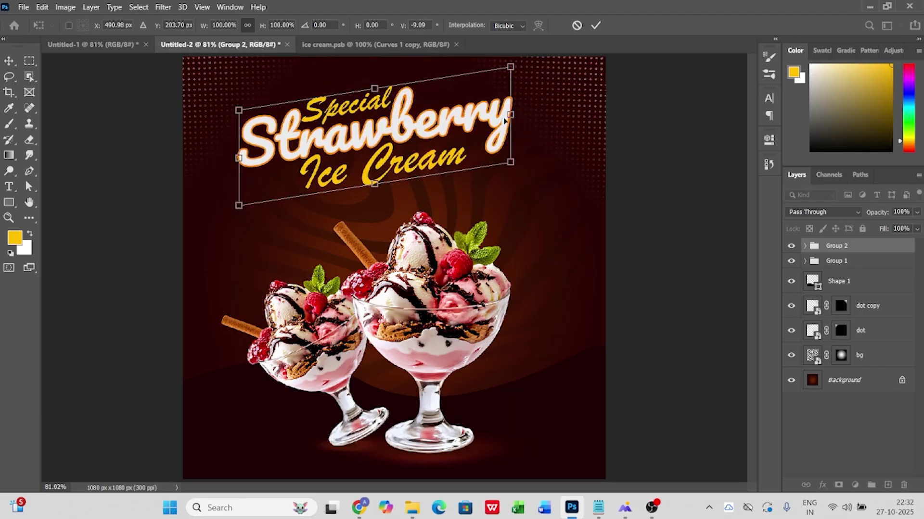
{"action": "left_click_drag", "start_coordinate": [510, 116], "coordinate": [511, 104]}
{"action": "left_click_drag", "start_coordinate": [386, 120], "coordinate": [397, 130]}
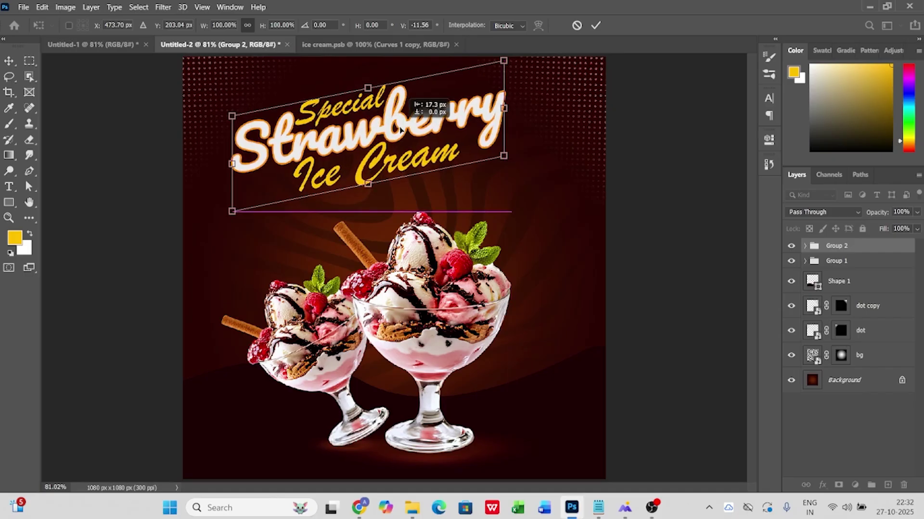
{"action": "key", "text": "Return"}
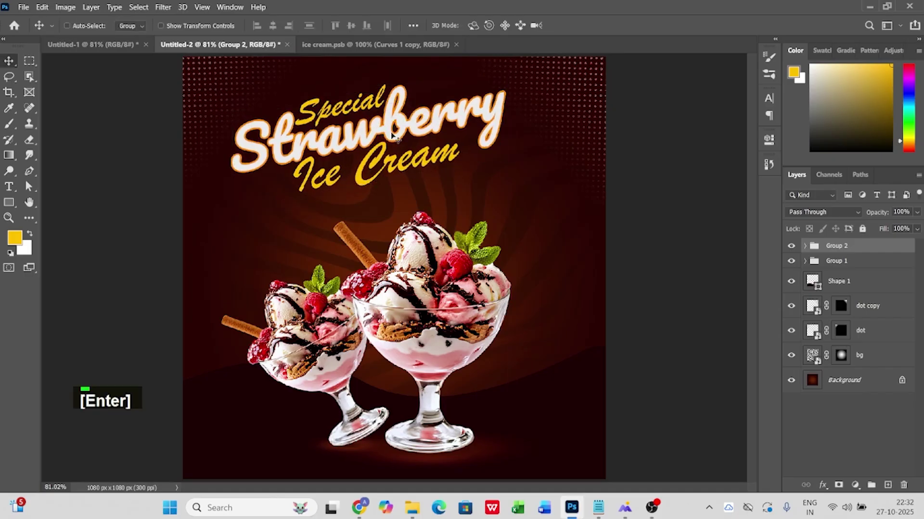
Step: Copy With Creamy Goodness! from Notepad into a new text layer below Ice Cream in Photoshop and set its font to Maiandra GD
{"action": "left_click", "coordinate": [600, 515]}
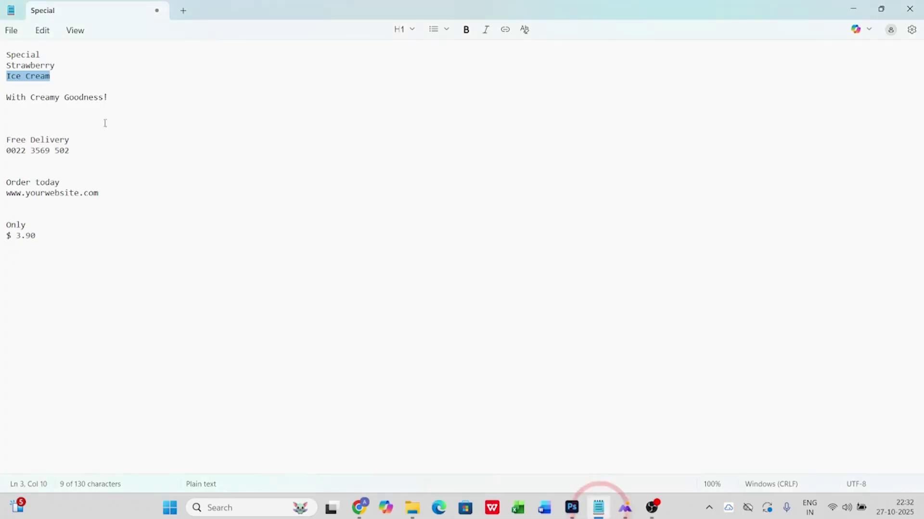
{"action": "left_click_drag", "start_coordinate": [109, 97], "coordinate": [6, 98]}
{"action": "key", "text": "ctrl+c"}
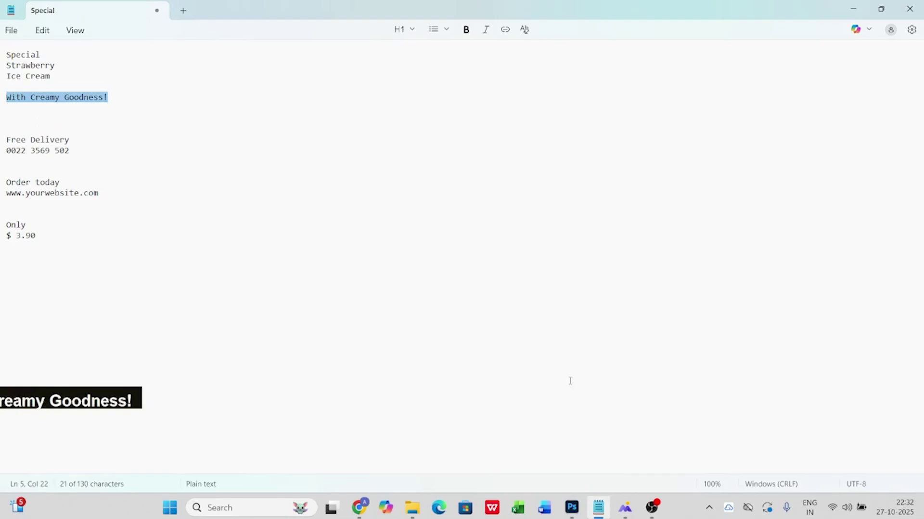
{"action": "left_click", "coordinate": [570, 514]}
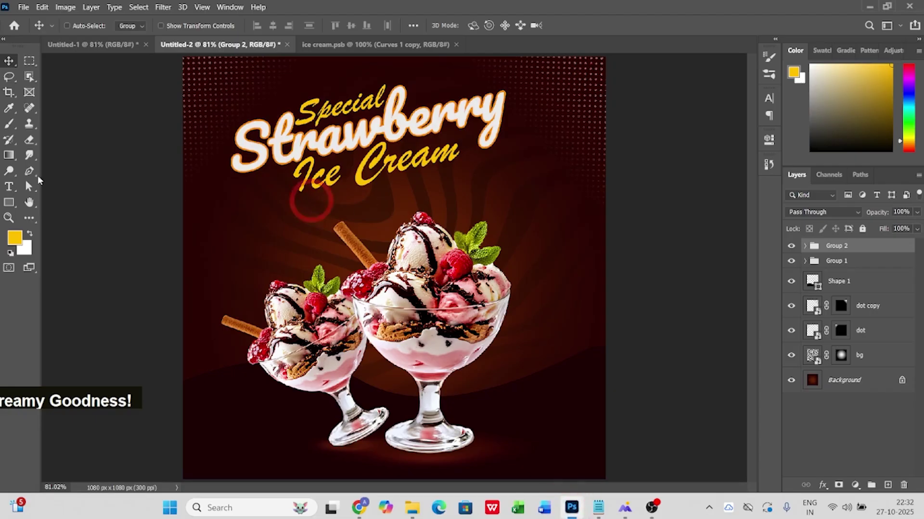
{"action": "left_click", "coordinate": [9, 187]}
{"action": "left_click_drag", "start_coordinate": [346, 177], "coordinate": [436, 202]}
{"action": "key", "text": "ctrl+v"}
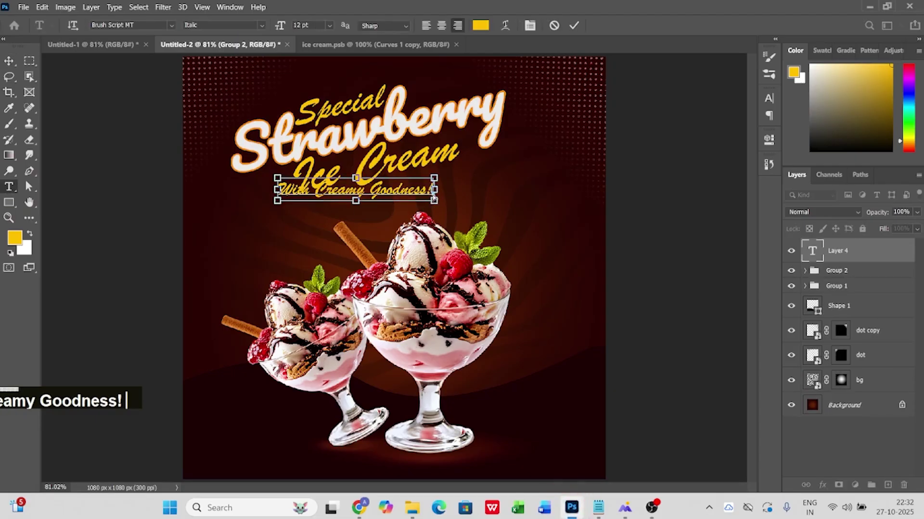
{"action": "left_click", "coordinate": [168, 26]}
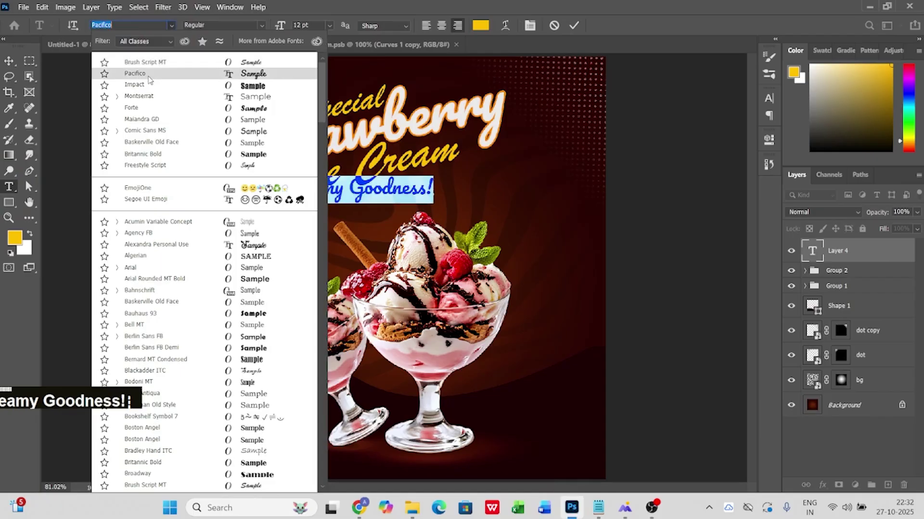
{"action": "left_click", "coordinate": [144, 96]}
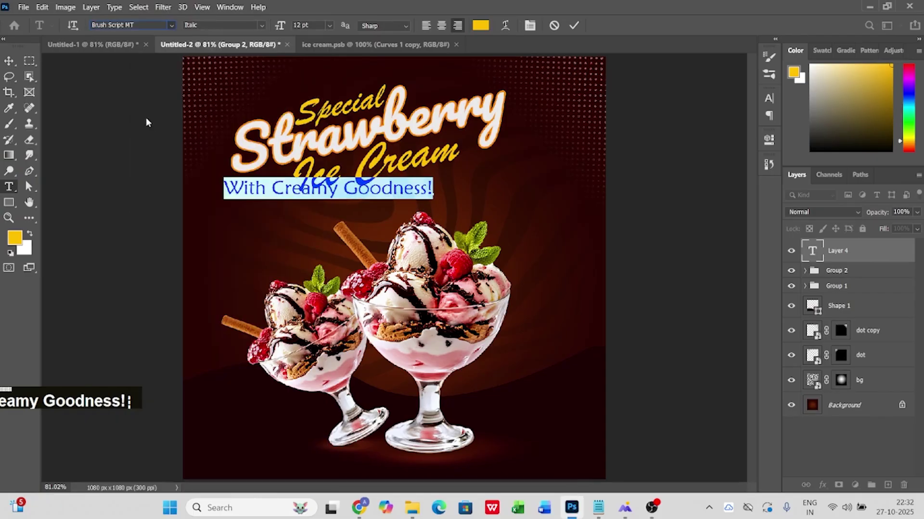
Step: Scale the With Creamy Goodness! tagline down to about 383 px wide and place it below the right end of Ice Cream
{"action": "left_click", "coordinate": [9, 61]}
{"action": "left_click_drag", "start_coordinate": [339, 205], "coordinate": [492, 208]}
{"action": "key", "text": "ctrl+t"}
{"action": "left_click_drag", "start_coordinate": [590, 188], "coordinate": [530, 190]}
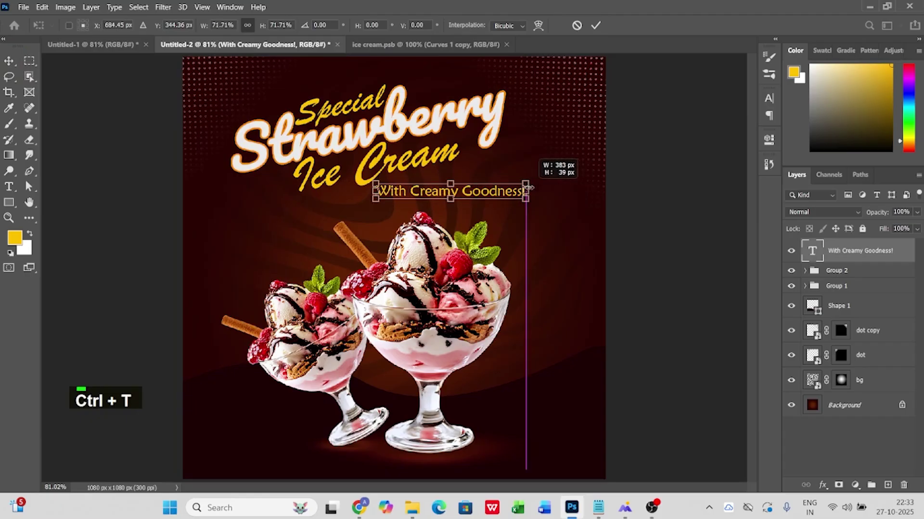
{"action": "double_click", "coordinate": [472, 190]}
{"action": "left_click_drag", "start_coordinate": [430, 191], "coordinate": [448, 192]}
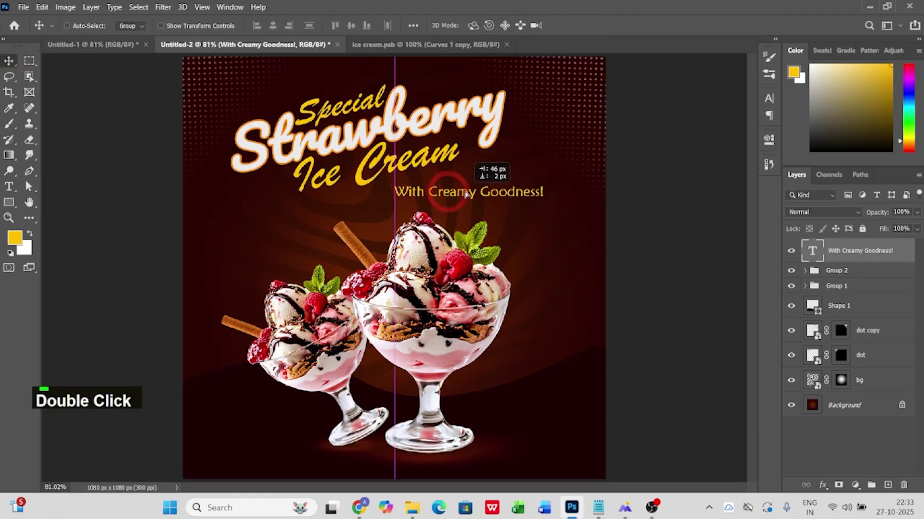
Step: Choose the 4069 px rough stroke from the free brush stroke set and add an empty layer beneath the tagline text
{"action": "left_click", "coordinate": [9, 124]}
{"action": "left_click", "coordinate": [72, 26]}
{"action": "scroll", "coordinate": [144, 147], "scroll_direction": "down", "scroll_amount": 2}
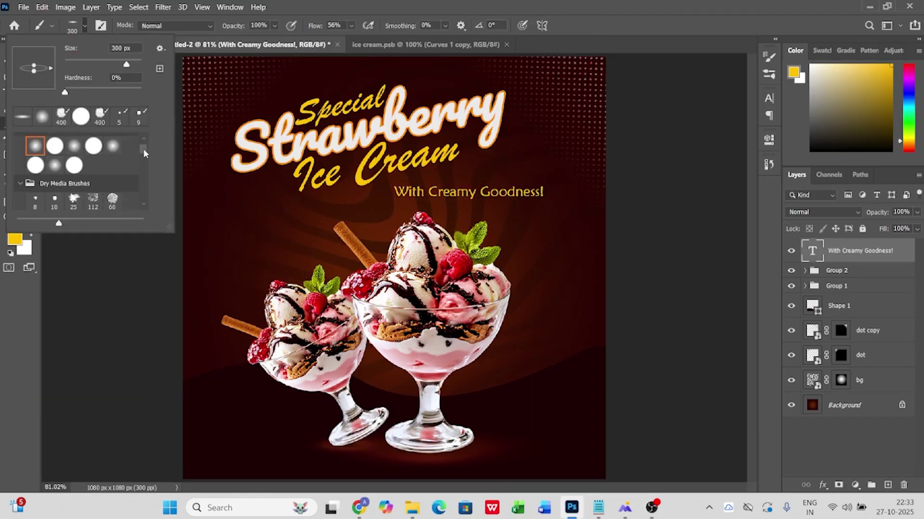
{"action": "left_click_drag", "start_coordinate": [144, 149], "coordinate": [145, 191]}
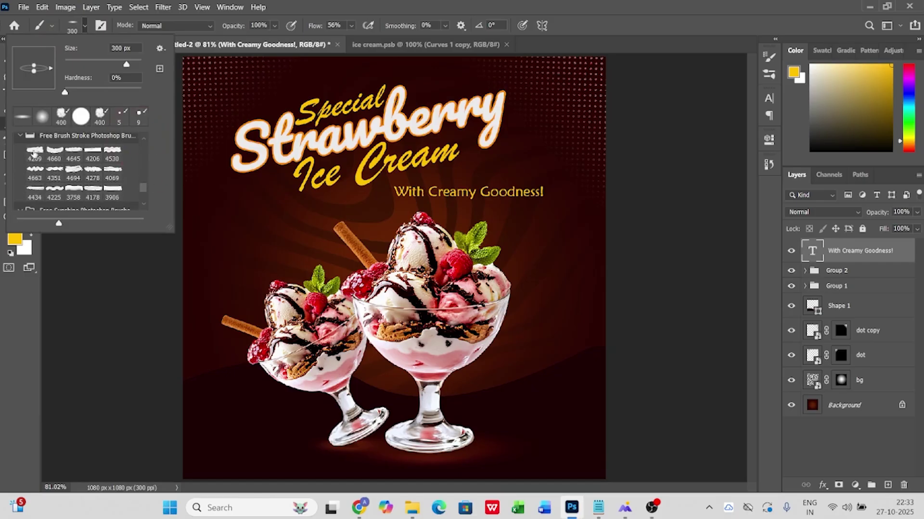
{"action": "left_click", "coordinate": [115, 174]}
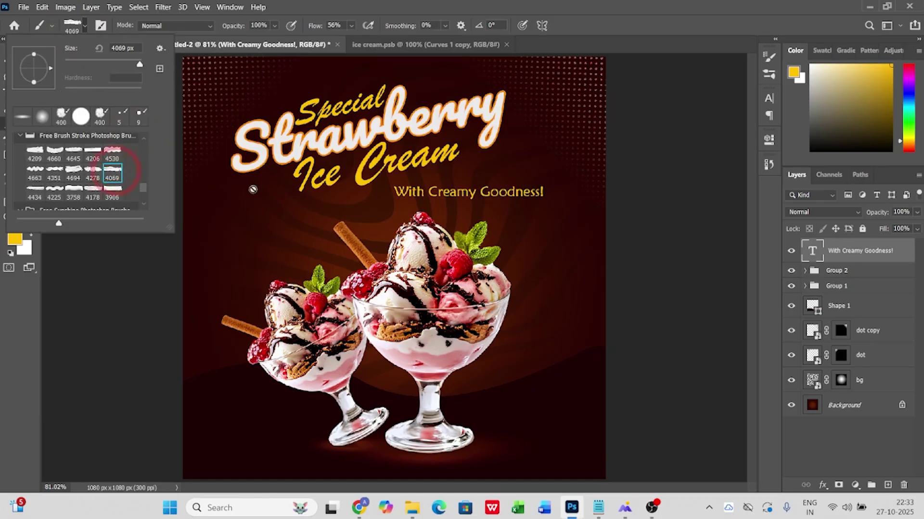
{"action": "left_click", "coordinate": [253, 189]}
{"action": "left_click", "coordinate": [506, 207]}
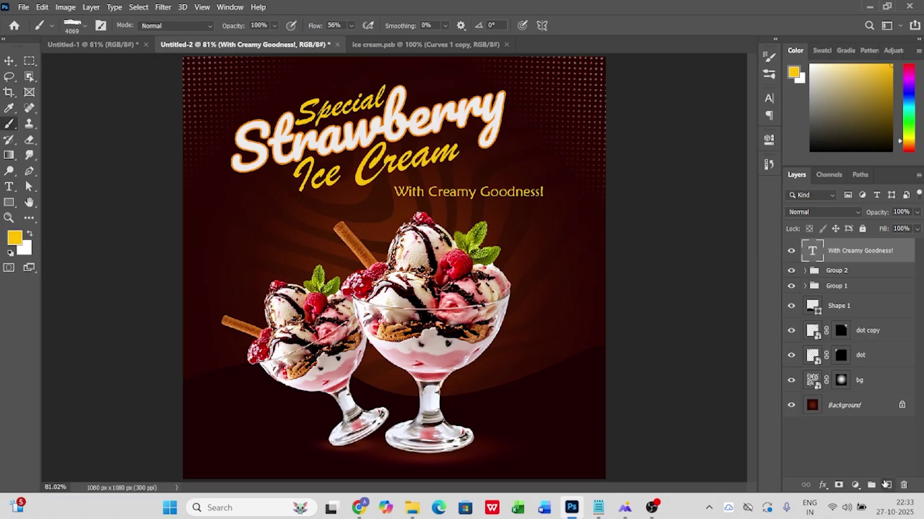
{"action": "left_click", "coordinate": [886, 485]}
{"action": "key", "text": "ctrl+bracketleft"}
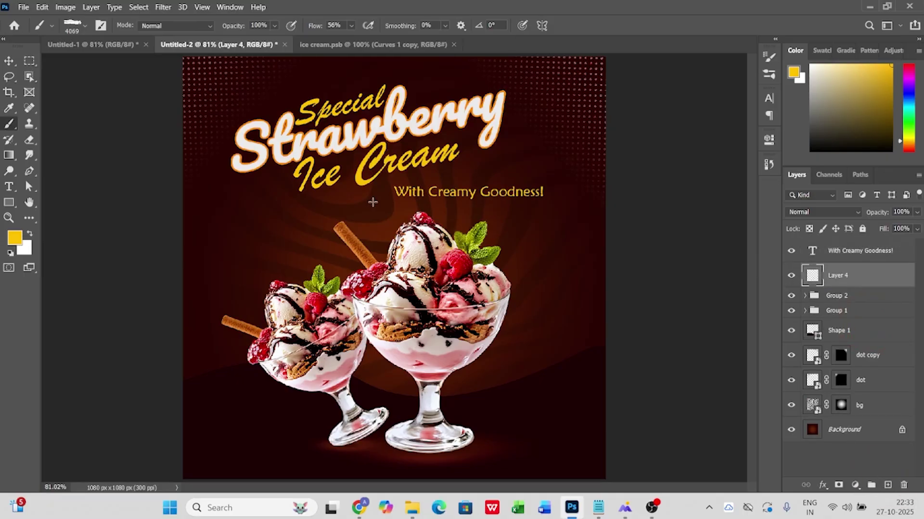
Step: Set the painting colour to white and enlarge the rough stroke brush to 400 px
{"action": "left_click", "coordinate": [70, 25]}
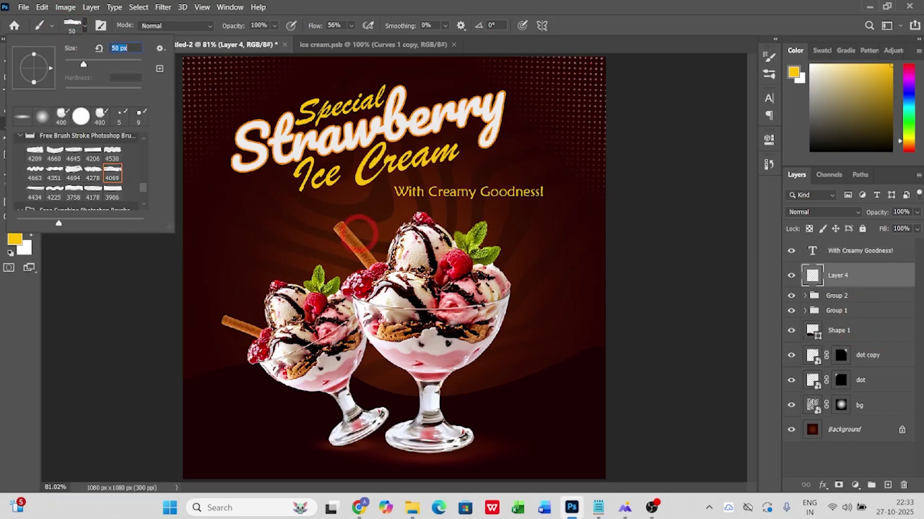
{"action": "left_click", "coordinate": [359, 233]}
{"action": "key", "text": "ctrl+z"}
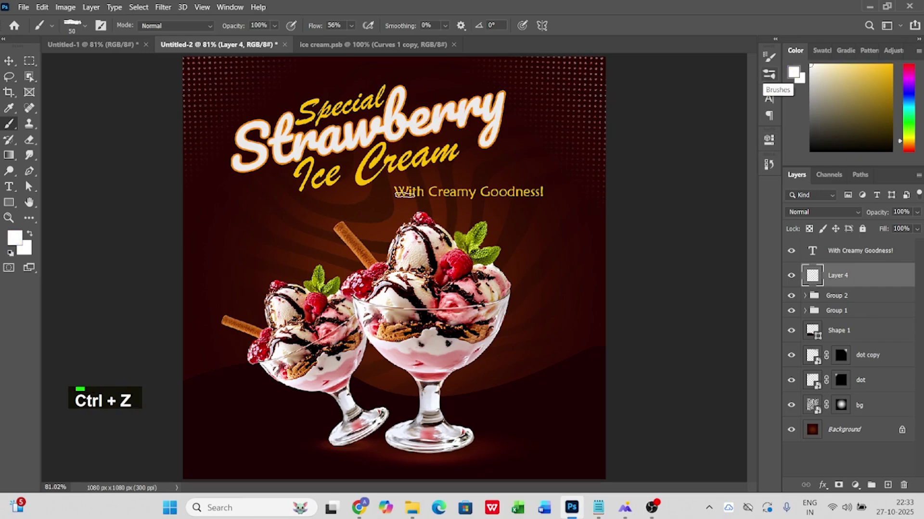
{"action": "key", "text": "bracketright"}
{"action": "key", "text": "bracketright"}
{"action": "key", "text": "bracketright"}
{"action": "key", "text": "bracketright"}
{"action": "key", "text": "bracketright"}
{"action": "key", "text": "bracketright"}
{"action": "key", "text": "bracketright"}
{"action": "key", "text": "bracketright"}
{"action": "key", "text": "bracketright"}
{"action": "key", "text": "bracketright"}
{"action": "key", "text": "bracketright"}
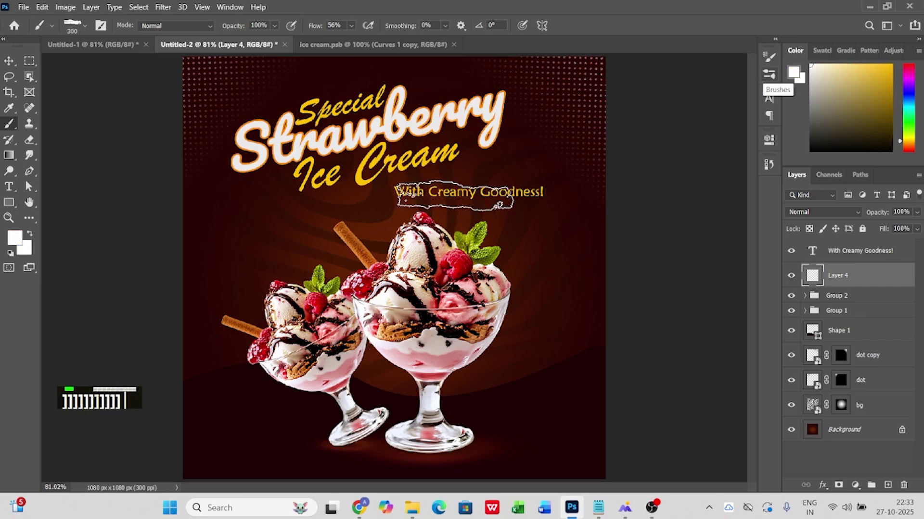
{"action": "key", "text": "bracketright"}
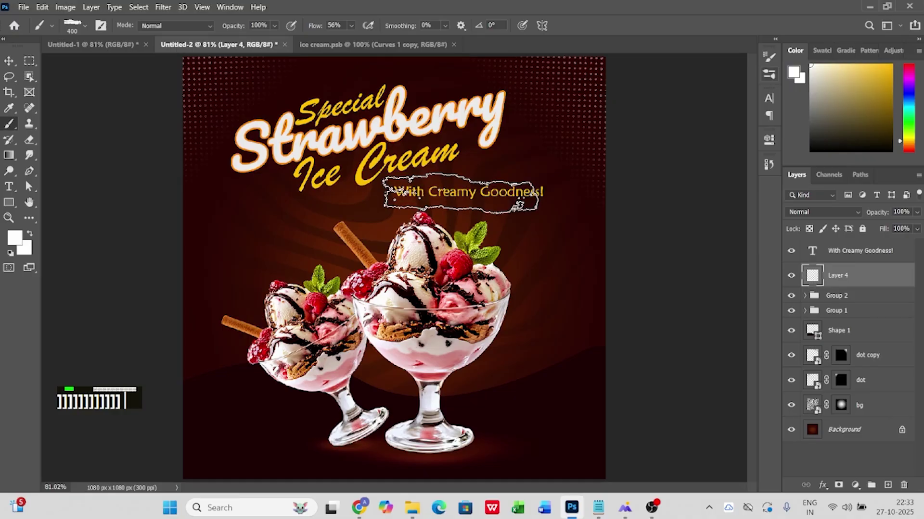
Step: Set the brush flow to 100% and stamp a solid white stroke behind the With Creamy Goodness! text
{"action": "left_click", "coordinate": [461, 193]}
{"action": "key", "text": "ctrl+z"}
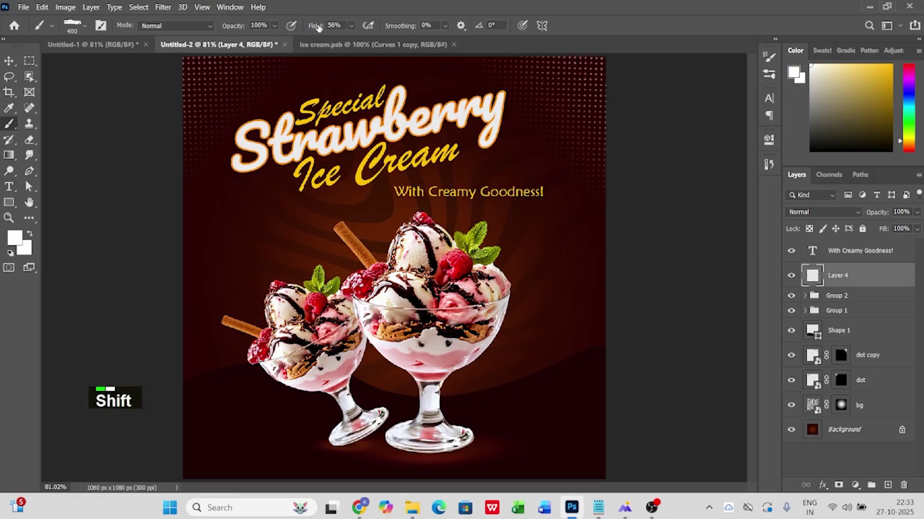
{"action": "left_click_drag", "start_coordinate": [318, 27], "coordinate": [336, 27]}
{"action": "left_click", "coordinate": [465, 195]}
{"action": "left_click", "coordinate": [466, 194]}
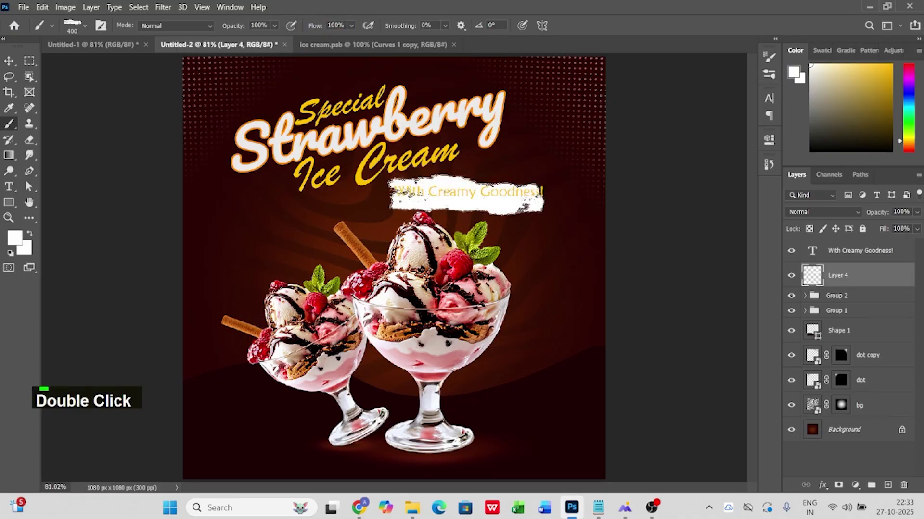
Step: Reduce the height of the white brush stroke and line it up behind the tagline
{"action": "left_click", "coordinate": [8, 60]}
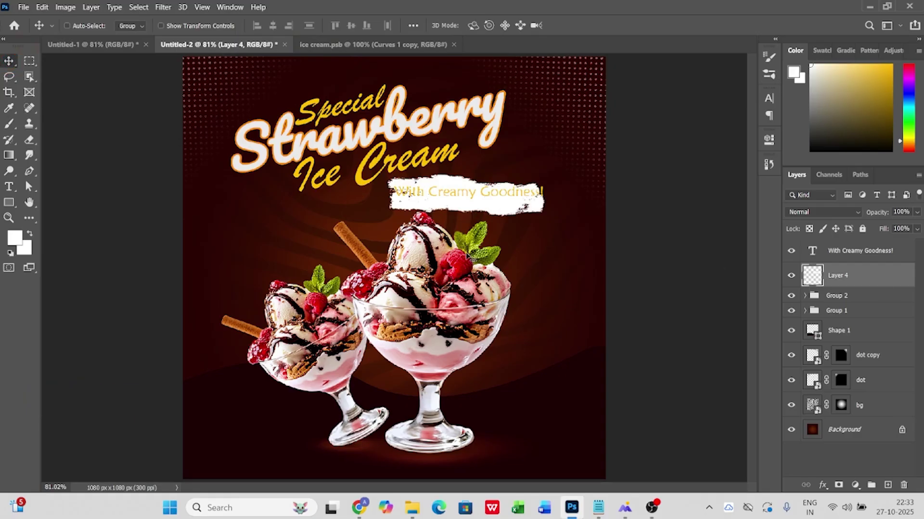
{"action": "key", "text": "ctrl+t"}
{"action": "left_click_drag", "start_coordinate": [466, 171], "coordinate": [481, 198]}
{"action": "double_click", "coordinate": [470, 200]}
{"action": "scroll", "coordinate": [471, 213], "scroll_direction": "up", "scroll_amount": 3}
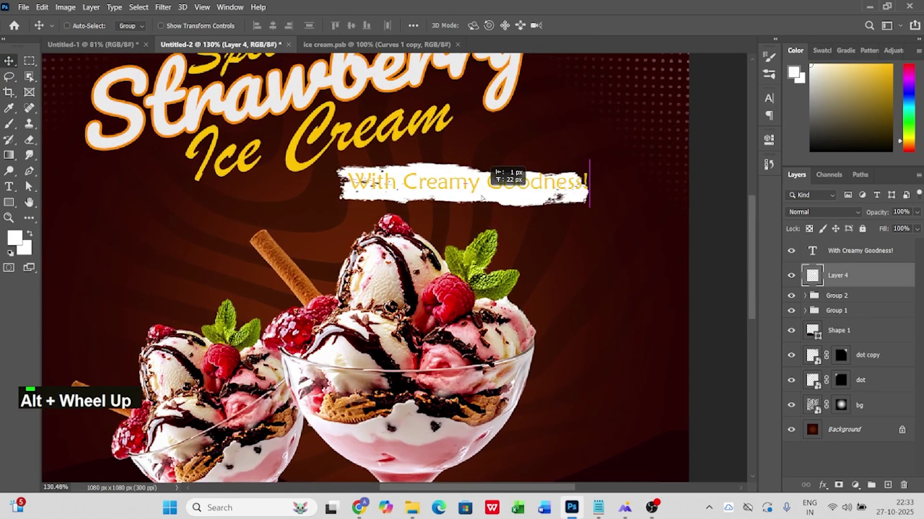
{"action": "right_click", "coordinate": [562, 184]}
{"action": "left_click", "coordinate": [531, 204]}
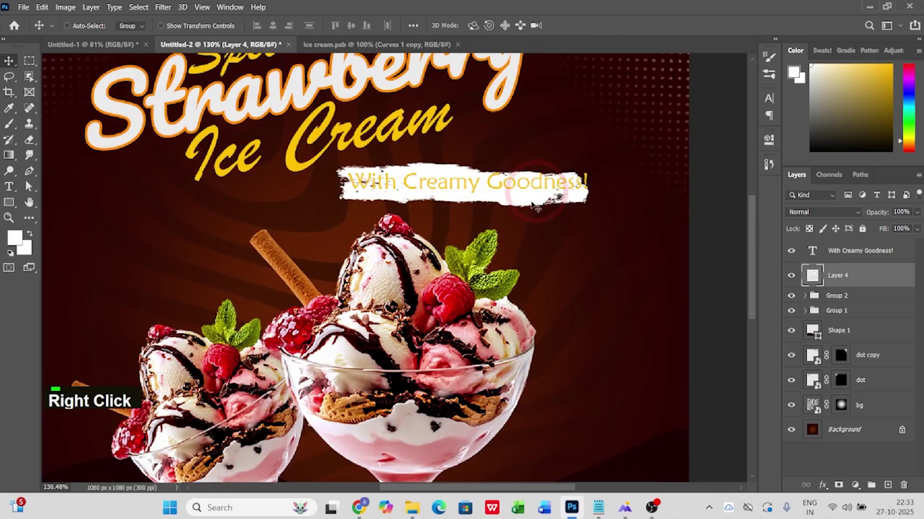
Step: Widen the white stroke past the tagline's exclamation mark and nudge it down to centre it behind the text
{"action": "key", "text": "ctrl+t"}
{"action": "left_click_drag", "start_coordinate": [590, 183], "coordinate": [618, 183]}
{"action": "double_click", "coordinate": [529, 194]}
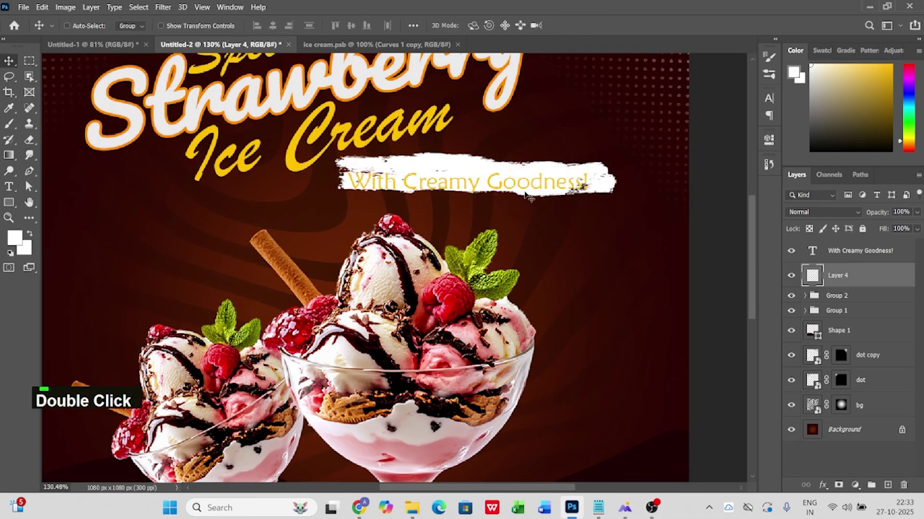
{"action": "key", "text": "Down"}
{"action": "key", "text": "Down"}
{"action": "key", "text": "Down"}
{"action": "key", "text": "Down"}
{"action": "key", "text": "Down"}
{"action": "key", "text": "Down"}
{"action": "key", "text": "Down"}
{"action": "key", "text": "Down"}
{"action": "key", "text": "Down"}
{"action": "key", "text": "Down"}
{"action": "key", "text": "Down"}
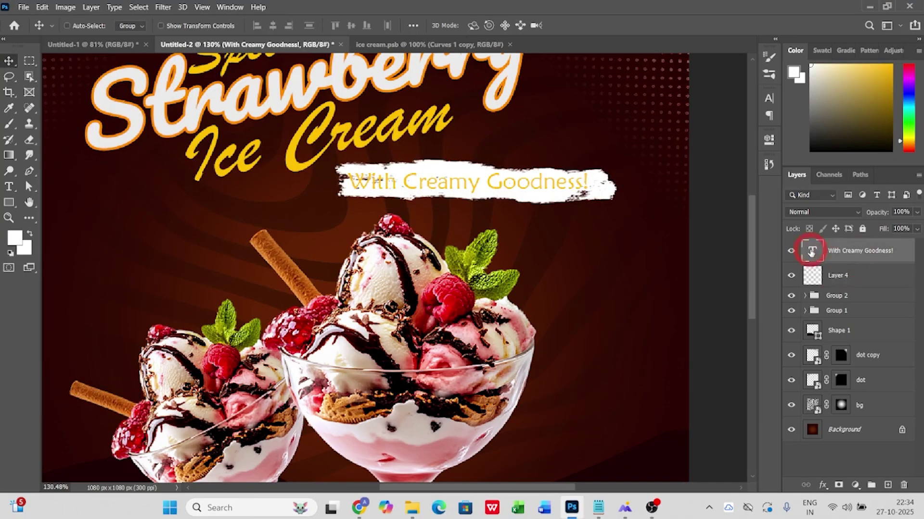
Step: Recolour the With Creamy Goodness! text to the dark brown #2e0704 sampled from the poster background
{"action": "double_click", "coordinate": [812, 251]}
{"action": "left_click_drag", "start_coordinate": [804, 148], "coordinate": [670, 136]}
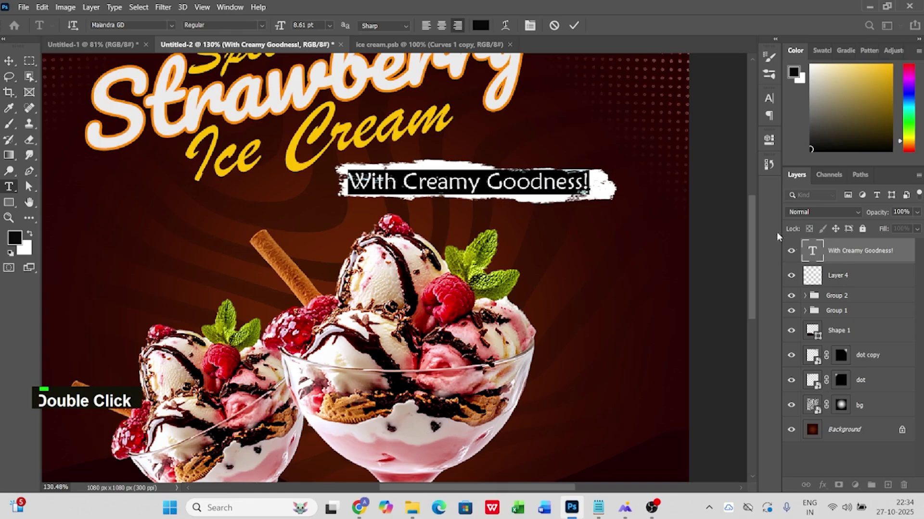
{"action": "left_click", "coordinate": [480, 25]}
{"action": "left_click", "coordinate": [521, 128]}
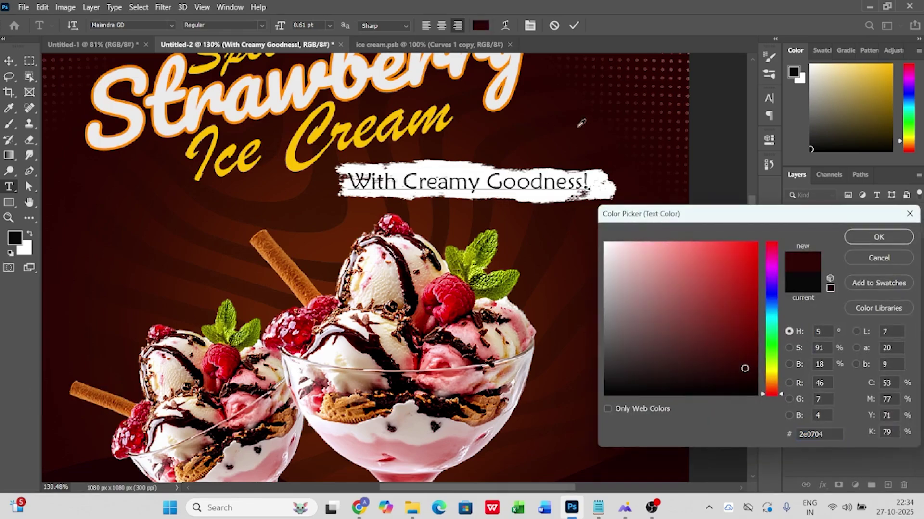
{"action": "left_click", "coordinate": [873, 237]}
{"action": "left_click", "coordinate": [8, 60]}
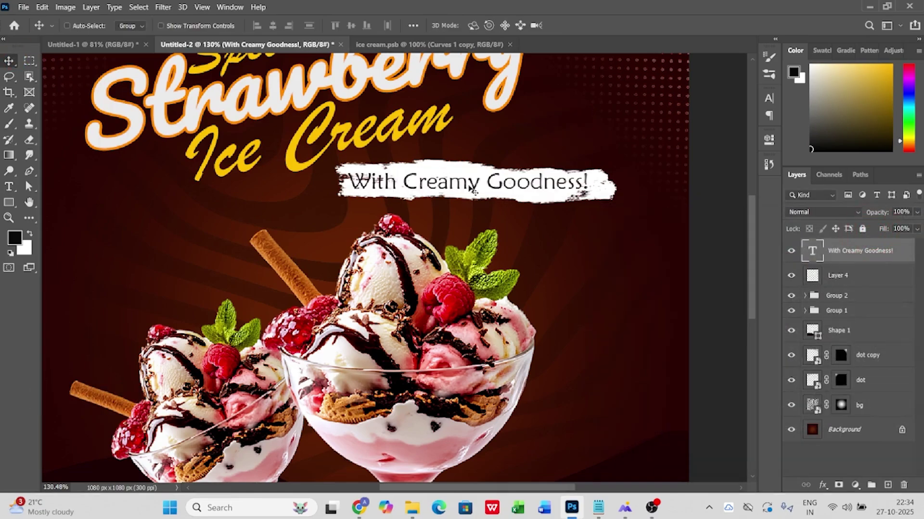
Step: Nudge the tagline slightly right and down on its white stroke, and group the text with the stroke layer
{"action": "key", "text": "Right"}
{"action": "key", "text": "Right"}
{"action": "key", "text": "Right"}
{"action": "key", "text": "Down"}
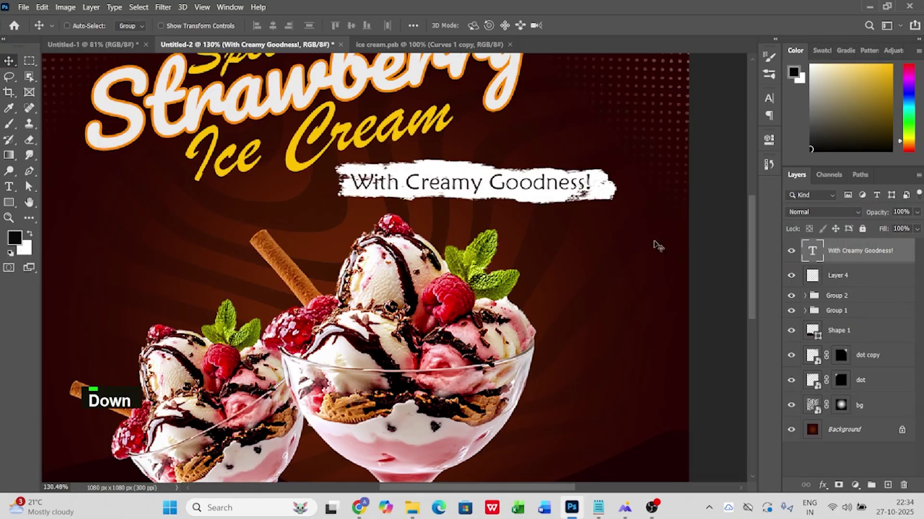
{"action": "left_click", "coordinate": [840, 275], "text": "ctrl"}
{"action": "key", "text": "ctrl+g"}
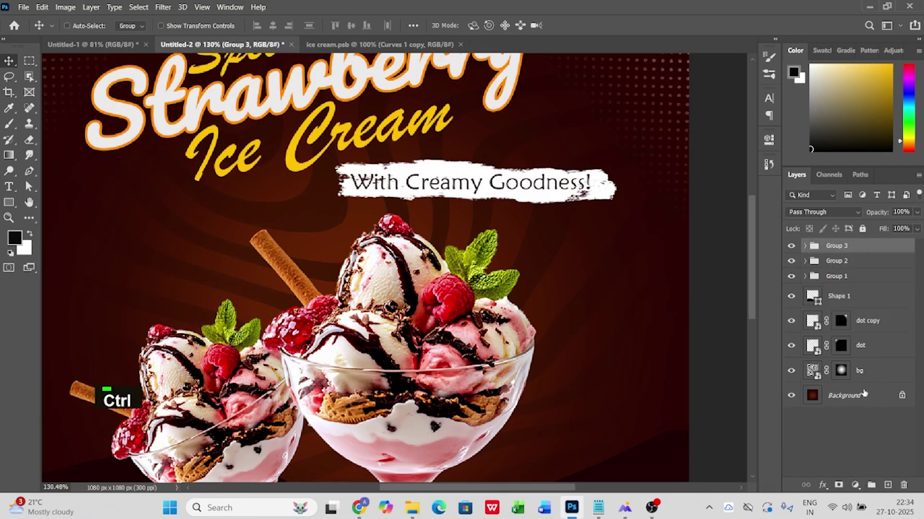
Step: Skew the tagline group vertically by about -14.2° so it rises to the right, and tuck it beneath Ice Cream
{"action": "key", "text": "ctrl+t"}
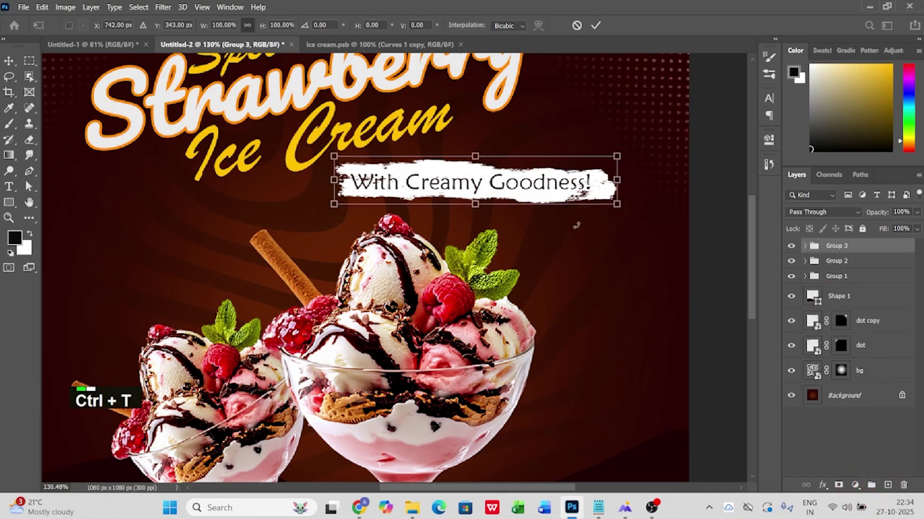
{"action": "right_click", "coordinate": [620, 189]}
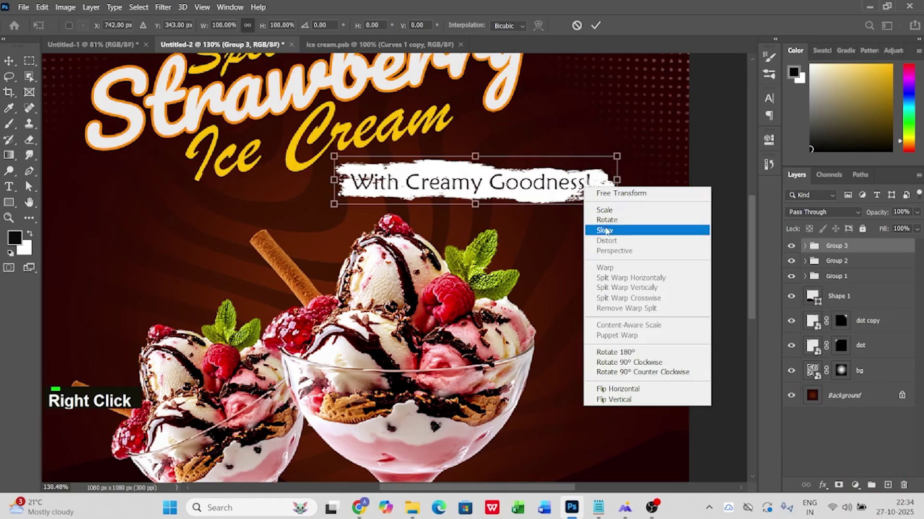
{"action": "left_click", "coordinate": [608, 211]}
{"action": "left_click_drag", "start_coordinate": [617, 179], "coordinate": [555, 127]}
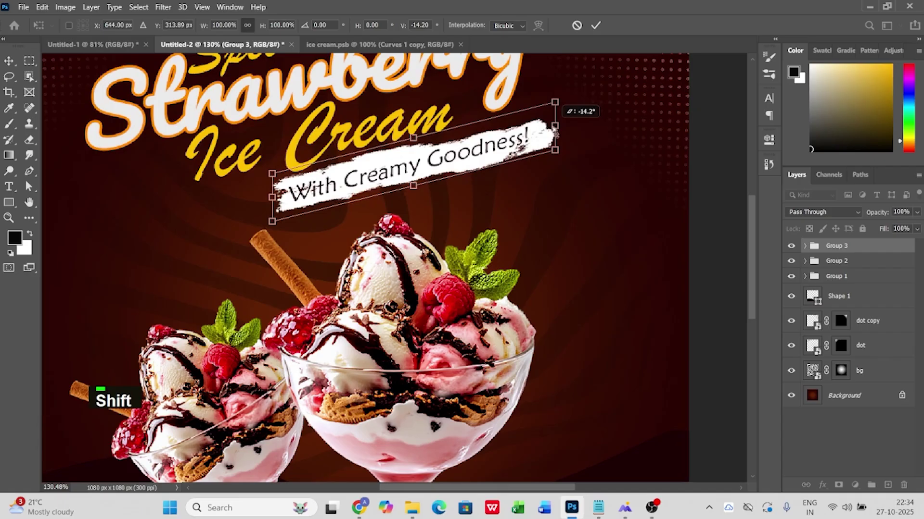
{"action": "double_click", "coordinate": [475, 154]}
{"action": "left_click_drag", "start_coordinate": [428, 153], "coordinate": [433, 155]}
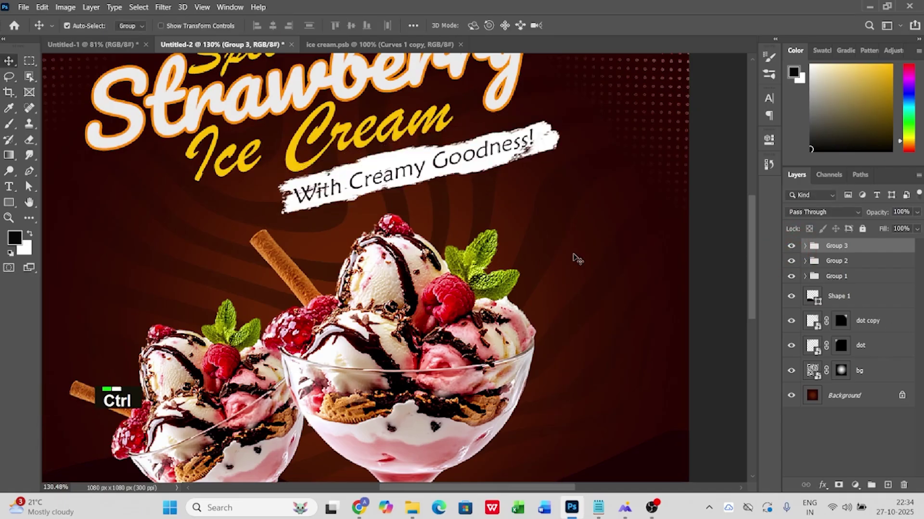
Step: Scale the tagline group down slightly and position it under Cream so its right end extends past the headline
{"action": "key", "text": "ctrl+0"}
{"action": "key", "text": "ctrl+t"}
{"action": "mouse_move", "coordinate": [523, 168]}
{"action": "left_mouse_down", "text": "alt"}
{"action": "mouse_move", "coordinate": [570, 185]}
{"action": "mouse_move", "coordinate": [509, 170]}
{"action": "left_mouse_up", "text": "alt"}
{"action": "double_click", "coordinate": [445, 185]}
{"action": "left_click_drag", "start_coordinate": [444, 186], "coordinate": [449, 188]}
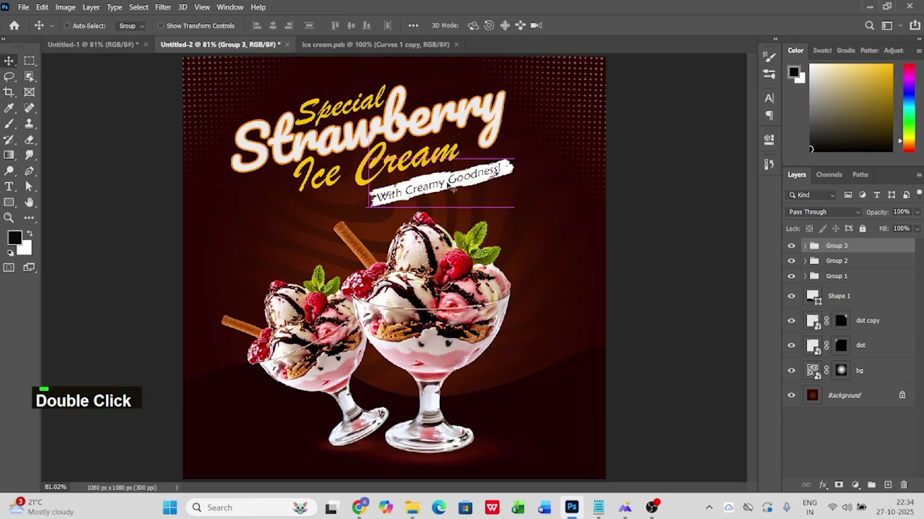
Step: Move the headline and tagline groups together slightly to the right above the glasses
{"action": "key", "text": "ctrl"}
{"action": "left_click", "coordinate": [842, 261], "text": "ctrl"}
{"action": "left_click_drag", "start_coordinate": [489, 210], "coordinate": [500, 208]}
{"action": "scroll", "coordinate": [520, 214], "scroll_direction": "down", "scroll_amount": 3, "text": "alt"}
{"action": "scroll", "coordinate": [522, 215], "scroll_direction": "up", "scroll_amount": 2, "text": "alt"}
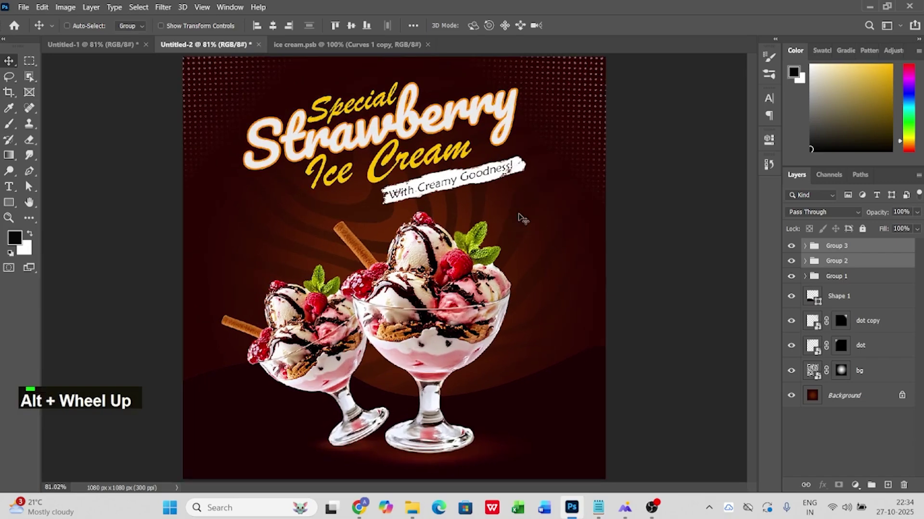
{"action": "key", "text": "ctrl+0"}
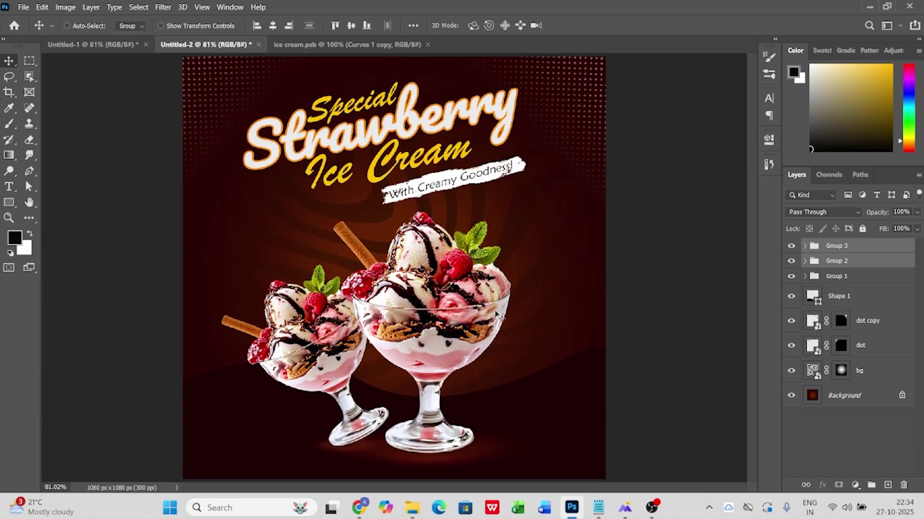
{"action": "left_click", "coordinate": [406, 510]}
{"action": "left_click", "coordinate": [436, 120]}
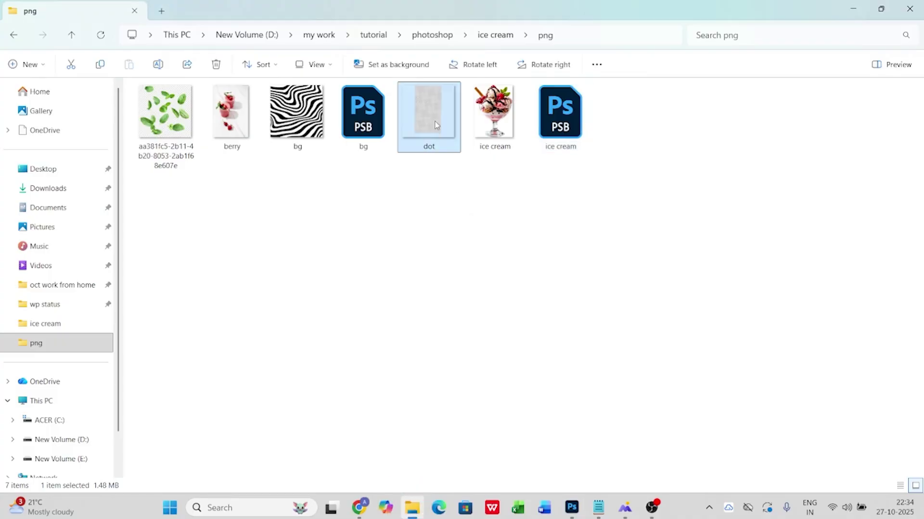
{"action": "left_click_drag", "start_coordinate": [436, 121], "coordinate": [567, 198]}
{"action": "key", "text": "alt+Tab"}
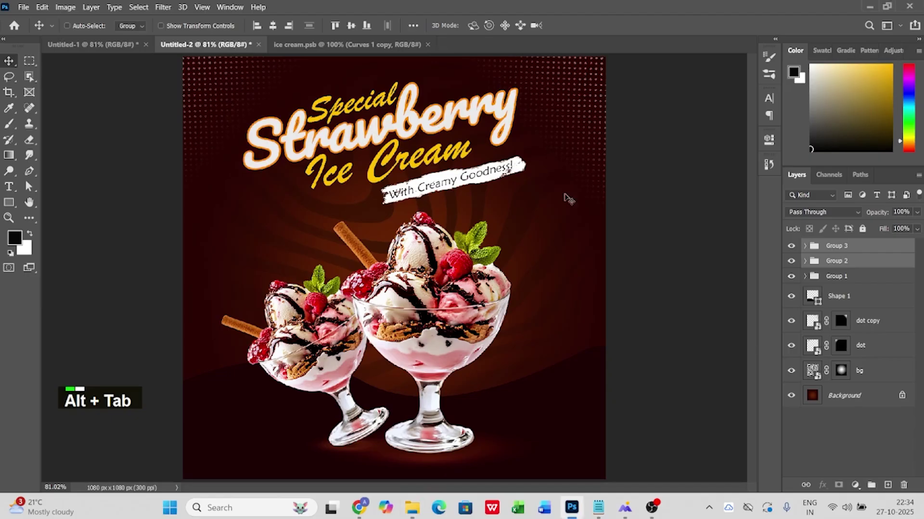
Step: Duplicate the dot layer and move the copy diagonally down towards the middle of the poster
{"action": "double_click", "coordinate": [792, 350]}
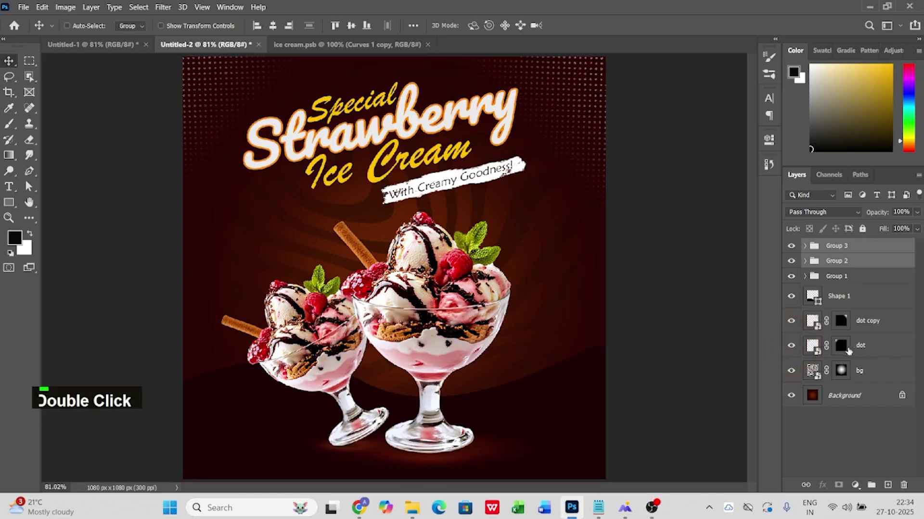
{"action": "left_click", "coordinate": [879, 353]}
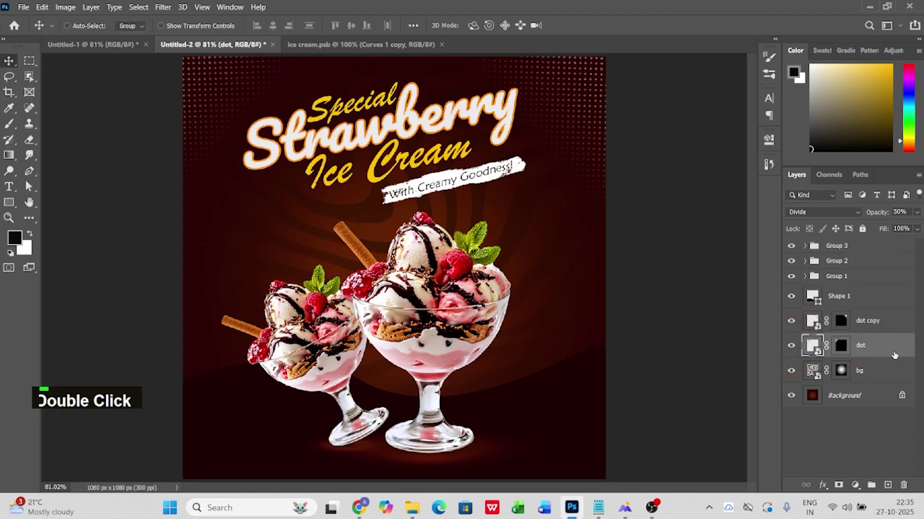
{"action": "left_click_drag", "start_coordinate": [884, 352], "coordinate": [887, 485]}
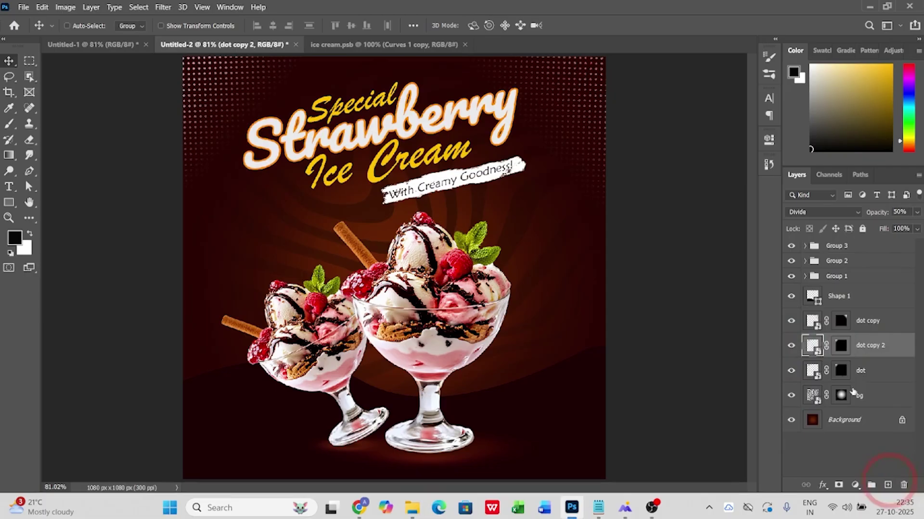
{"action": "double_click", "coordinate": [793, 347]}
{"action": "left_click_drag", "start_coordinate": [207, 104], "coordinate": [370, 260]}
Step: Rotate the duplicated dot pattern to about -131°, scale it to about 113% and centre it horizontally across the poster's lower half behind the glasses
{"action": "key", "text": "ctrl+t"}
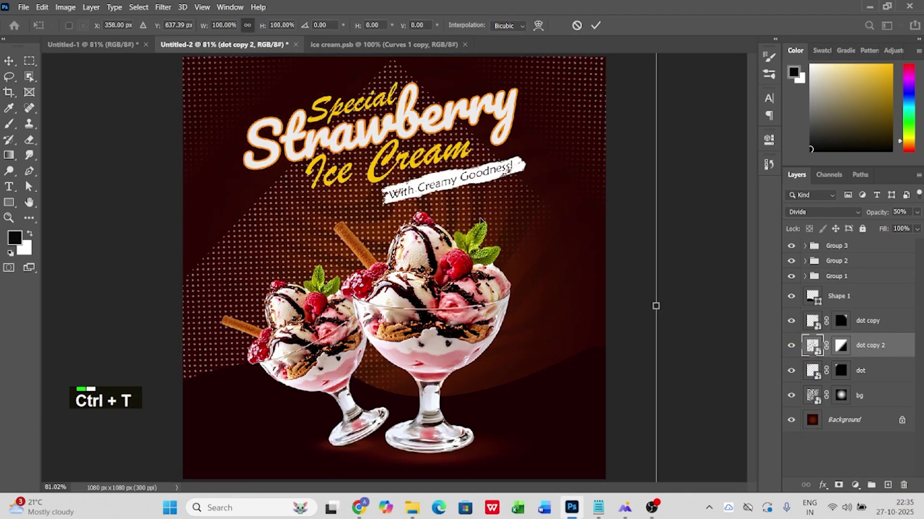
{"action": "left_click_drag", "start_coordinate": [683, 269], "coordinate": [144, 150]}
{"action": "left_click_drag", "start_coordinate": [237, 192], "coordinate": [394, 302]}
{"action": "left_click_drag", "start_coordinate": [703, 124], "coordinate": [717, 139]}
{"action": "left_click_drag", "start_coordinate": [530, 311], "coordinate": [481, 348]}
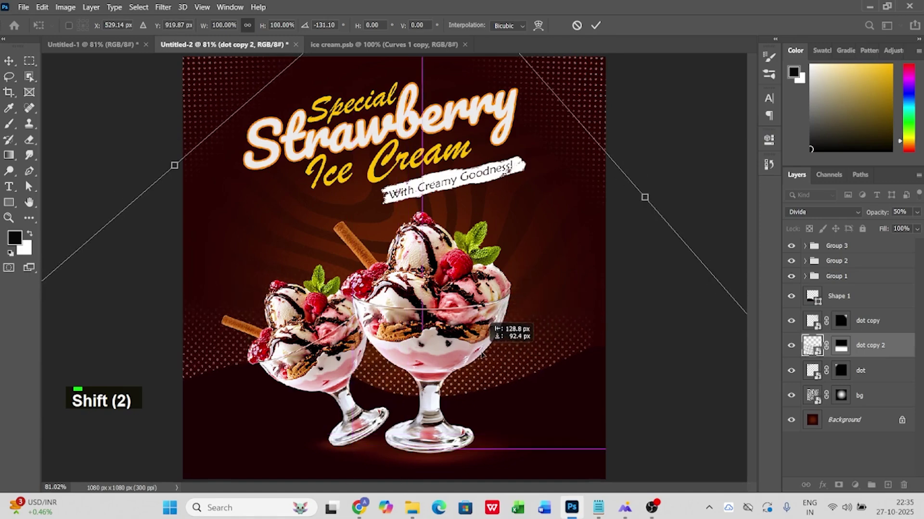
{"action": "left_click_drag", "start_coordinate": [646, 197], "coordinate": [676, 170]}
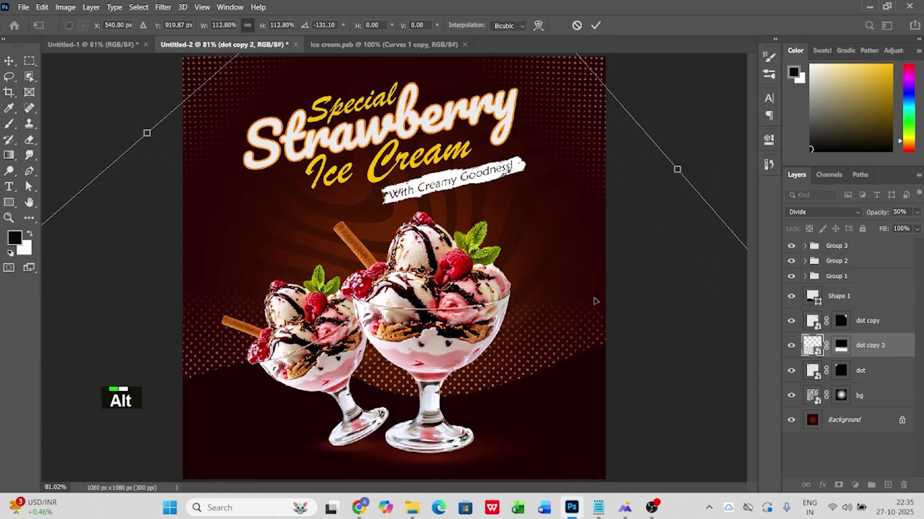
{"action": "double_click", "coordinate": [523, 340]}
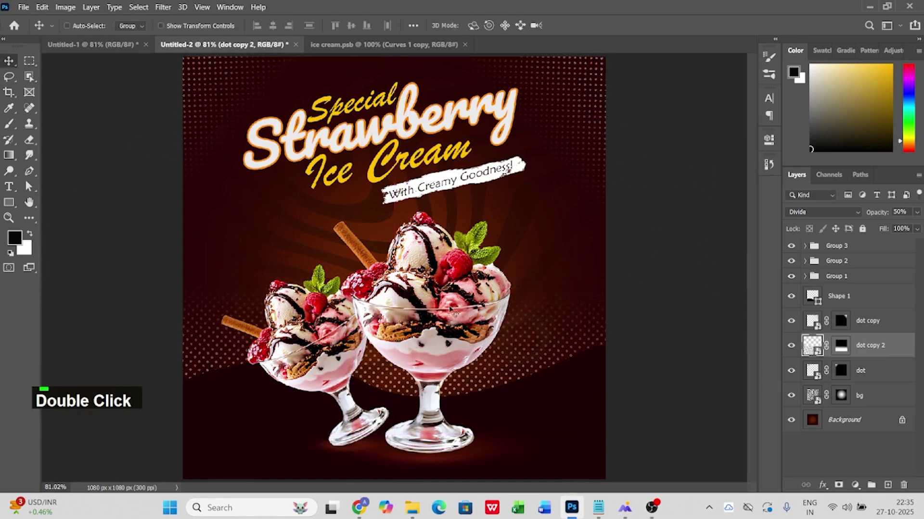
Step: Fade the duplicated dot layer's mask with a linear gradient and set the layer's opacity to 30%
{"action": "left_click", "coordinate": [841, 351]}
{"action": "left_click", "coordinate": [9, 155]}
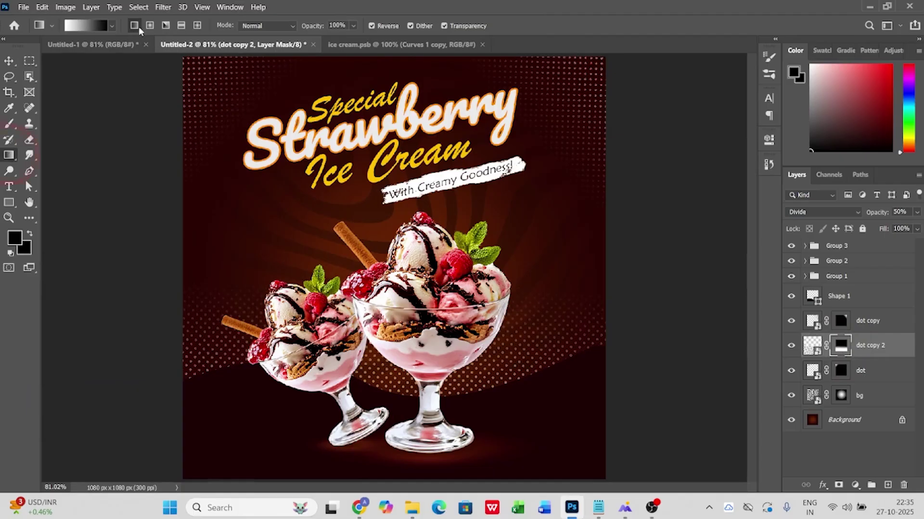
{"action": "left_click_drag", "start_coordinate": [404, 452], "coordinate": [403, 452]}
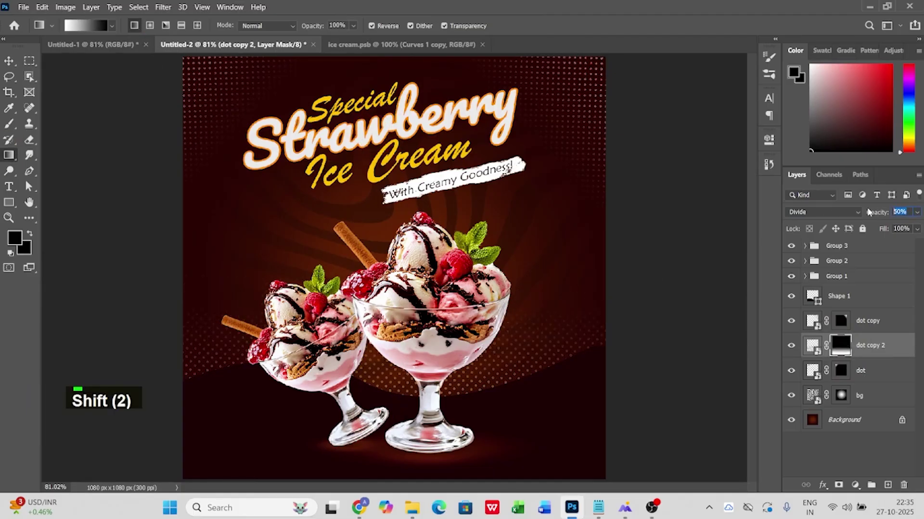
{"action": "type", "text": "30"}
{"action": "key", "text": "Return"}
{"action": "key", "text": "v"}
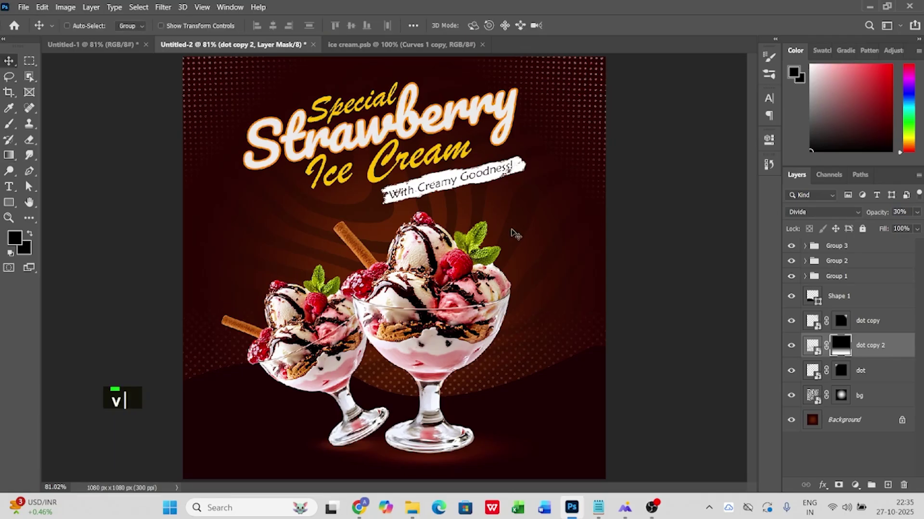
Step: Examine the blended dot pattern and the area around the glass bases, both close up and across the whole poster
{"action": "scroll", "coordinate": [511, 231], "scroll_direction": "down", "scroll_amount": 1, "text": "alt"}
{"action": "scroll", "coordinate": [505, 236], "scroll_direction": "up", "scroll_amount": 1, "text": "alt"}
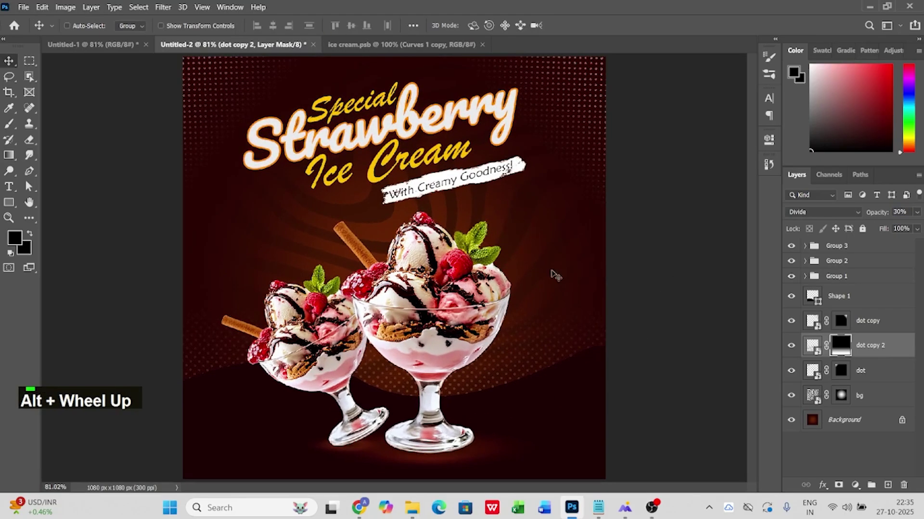
{"action": "scroll", "coordinate": [551, 274], "scroll_direction": "down", "scroll_amount": 1, "text": "alt"}
{"action": "scroll", "coordinate": [423, 269], "scroll_direction": "up", "scroll_amount": 1, "text": "alt"}
{"action": "key", "text": "ctrl+0"}
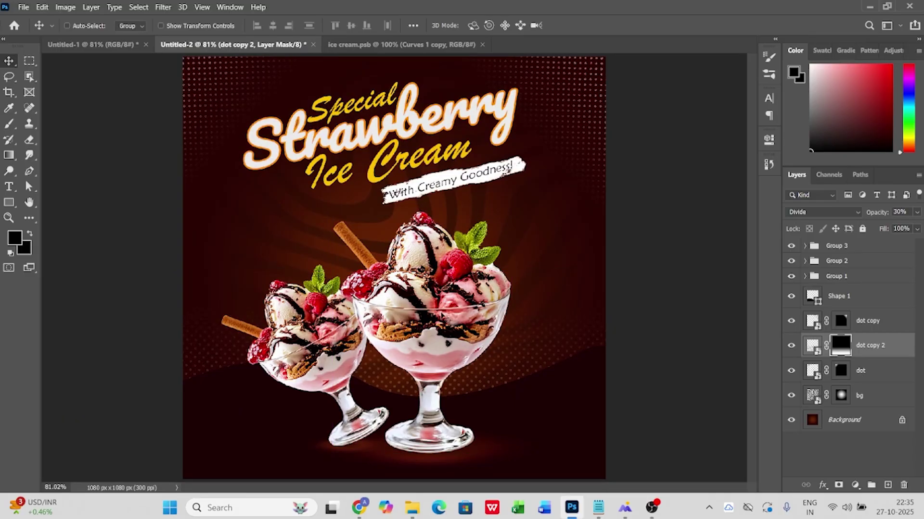
{"action": "key", "text": "alt+Tab"}
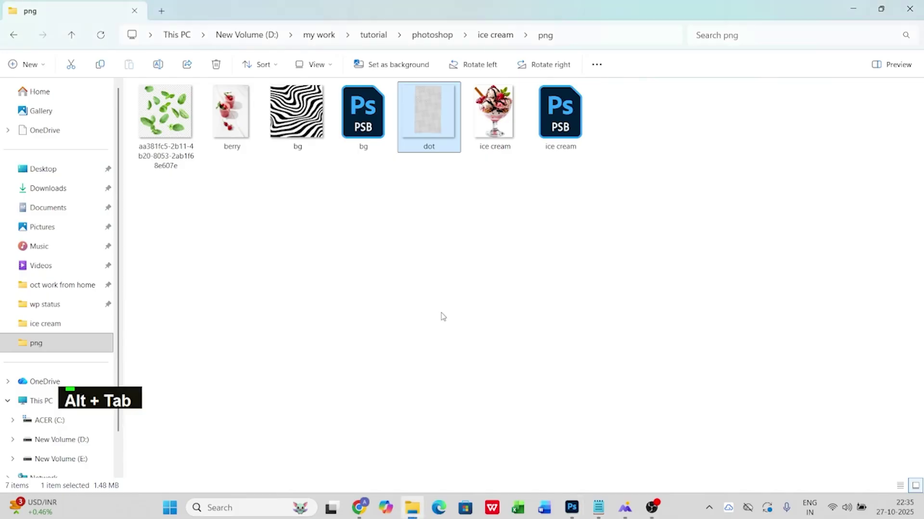
{"action": "key", "text": "alt+Tab"}
{"action": "scroll", "coordinate": [327, 431], "scroll_direction": "up", "scroll_amount": 3, "text": "alt"}
{"action": "left_click_drag", "start_coordinate": [327, 431], "coordinate": [364, 359]}
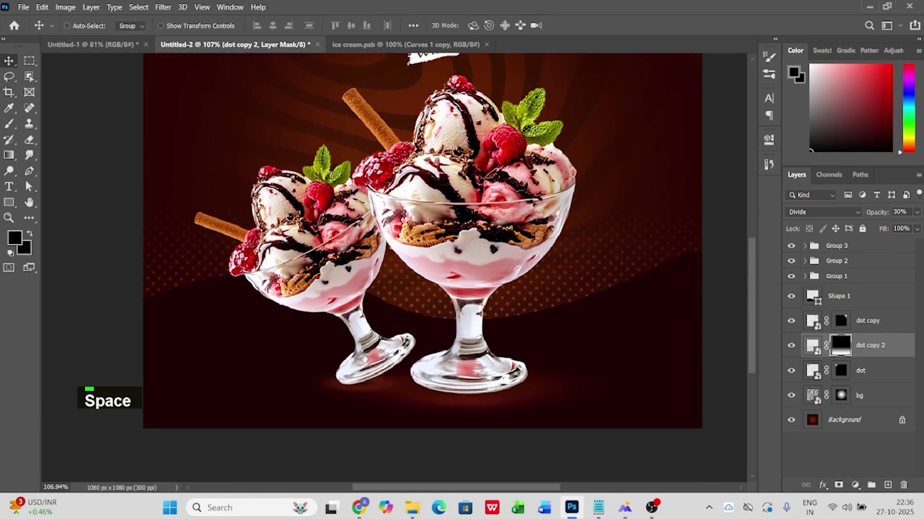
{"action": "key", "text": "ctrl+0"}
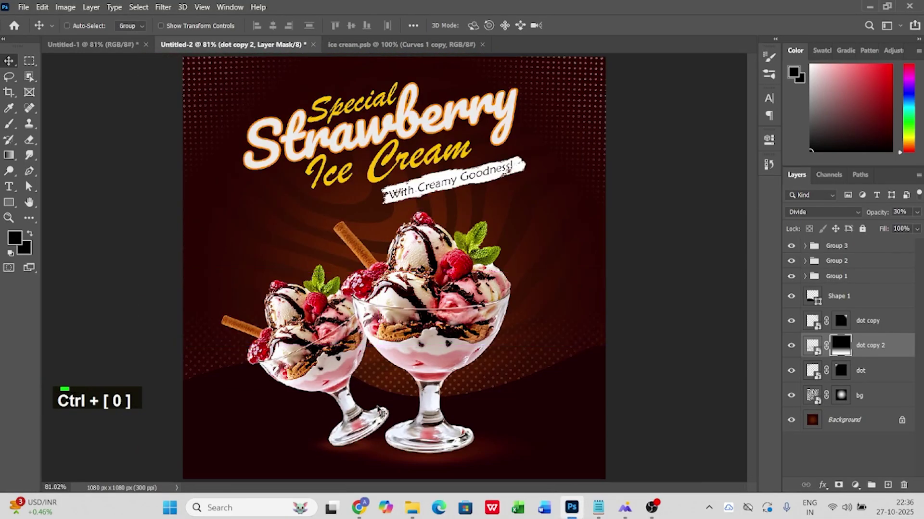
{"action": "scroll", "coordinate": [474, 364], "scroll_direction": "down", "scroll_amount": 2, "text": "alt"}
{"action": "scroll", "coordinate": [446, 339], "scroll_direction": "up", "scroll_amount": 2, "text": "alt"}
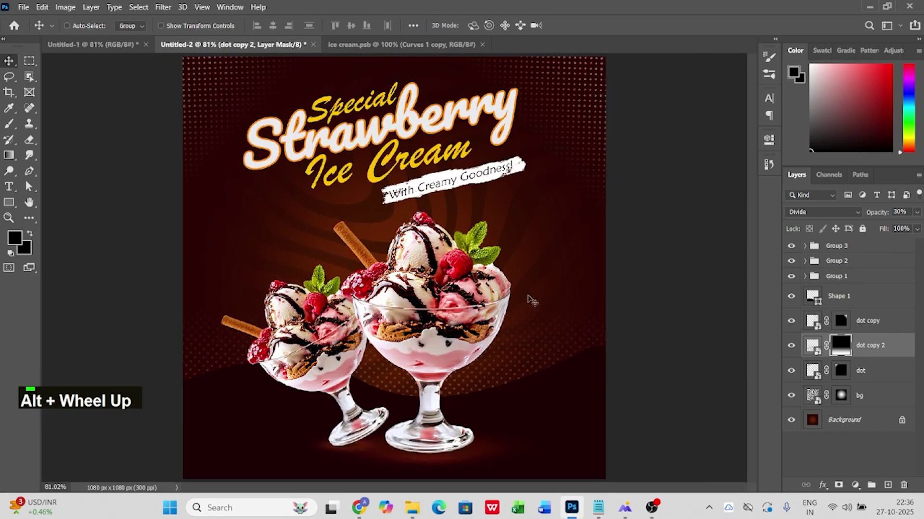
{"action": "key", "text": "ctrl+0"}
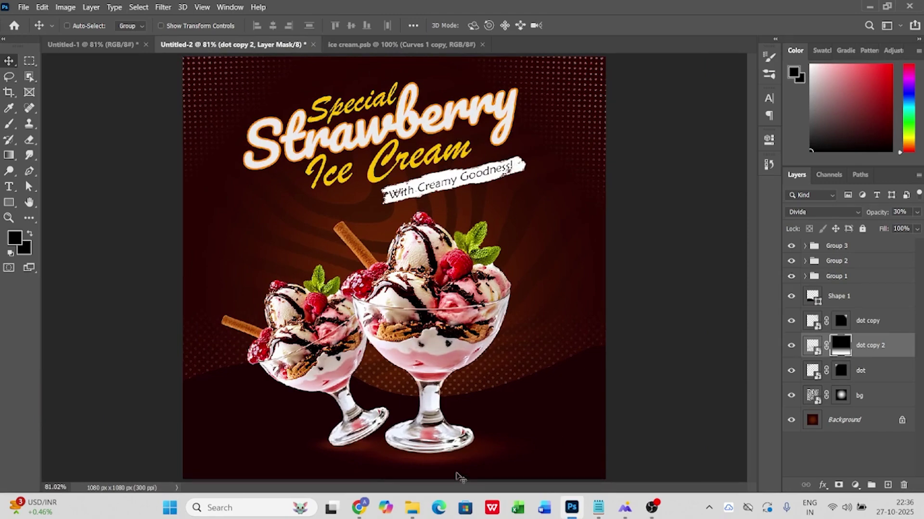
Step: Open the mint-leaf image aa381fc5-2b11-4b20-8053-2ab1f68e607e from the png folder as a separate Photoshop document
{"action": "left_click", "coordinate": [414, 509]}
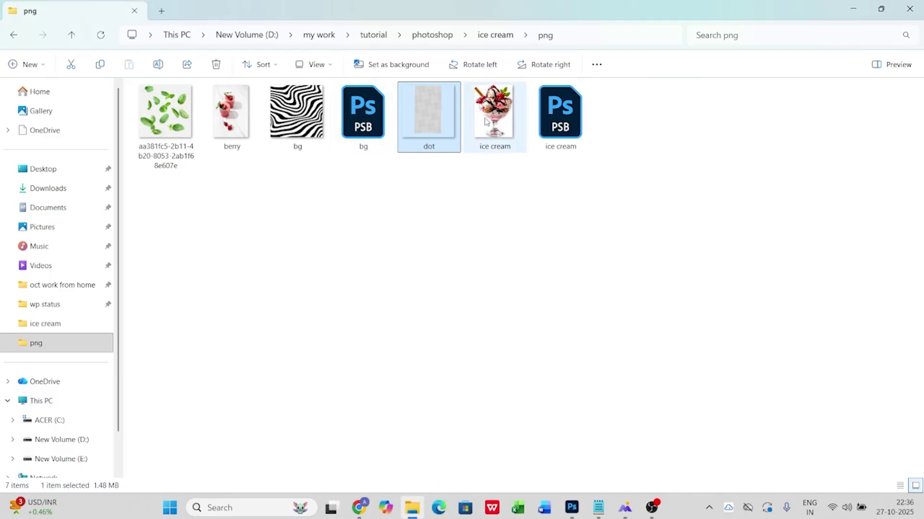
{"action": "left_click", "coordinate": [165, 121]}
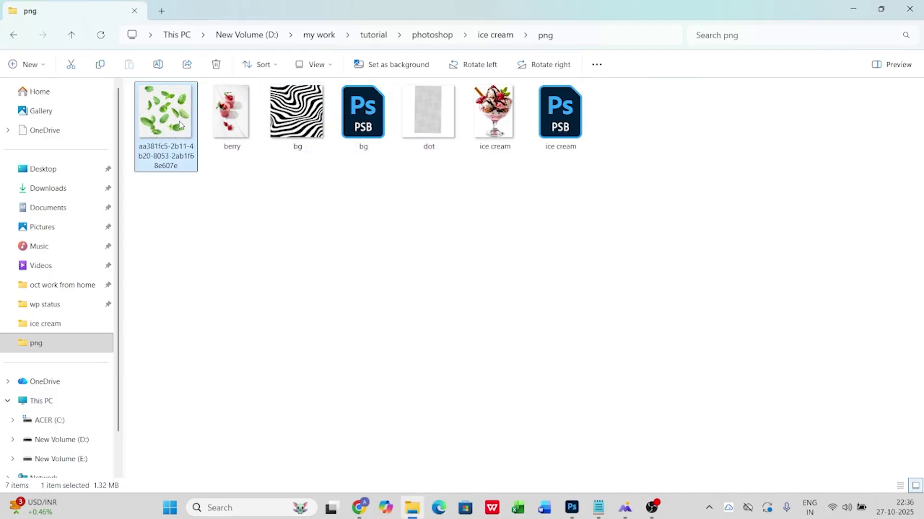
{"action": "left_click_drag", "start_coordinate": [165, 120], "coordinate": [609, 347]}
{"action": "left_click_drag", "start_coordinate": [568, 452], "coordinate": [595, 34]}
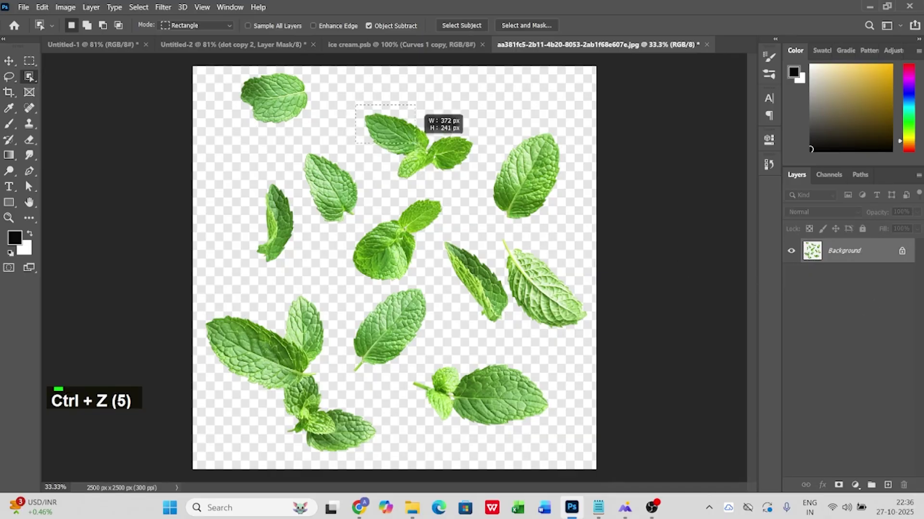
Step: Select the three-leaf mint sprig near the image's top centre with the Object Selection tool and copy it to a new layer
{"action": "left_click_drag", "start_coordinate": [416, 143], "coordinate": [478, 184]}
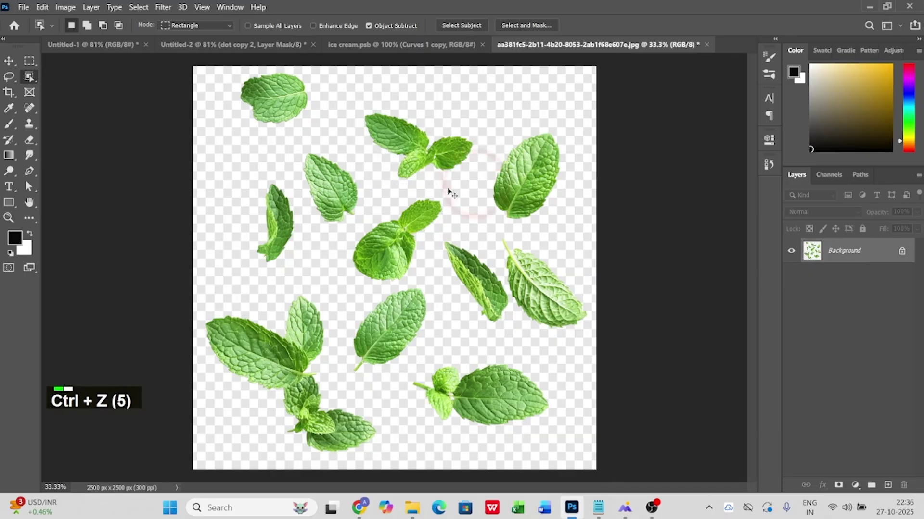
{"action": "right_click", "coordinate": [31, 78]}
{"action": "left_click", "coordinate": [54, 77]}
{"action": "left_click_drag", "start_coordinate": [407, 145], "coordinate": [469, 169]}
{"action": "key", "text": "ctrl+j"}
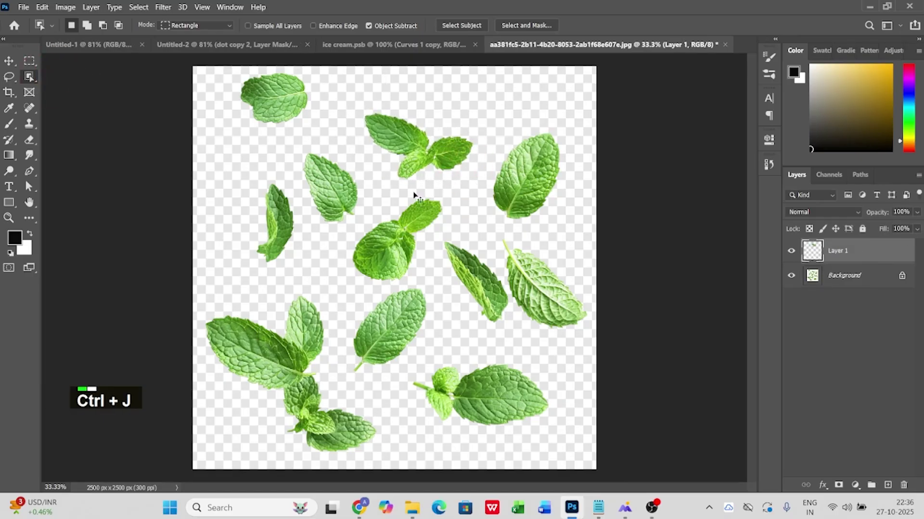
Step: Copy the isolated mint sprig and paste it into the Untitled-2 poster
{"action": "double_click", "coordinate": [812, 255]}
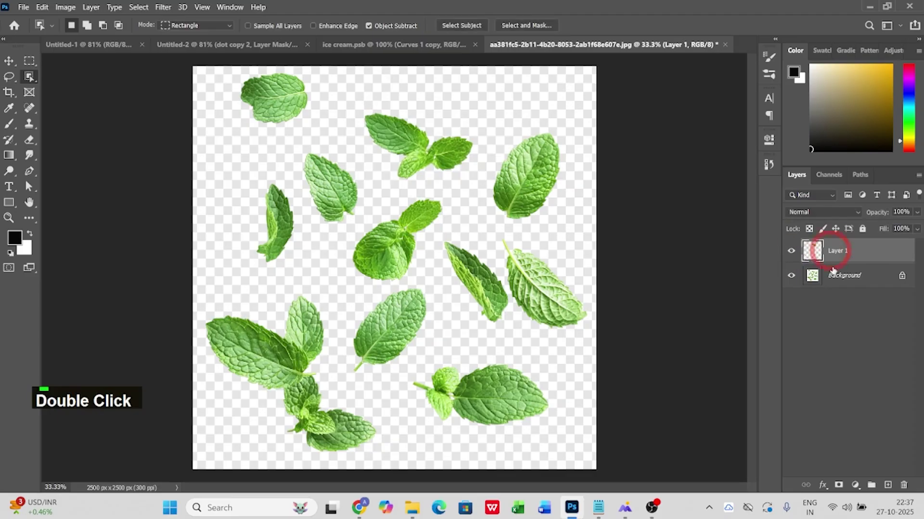
{"action": "left_click", "coordinate": [792, 276]}
{"action": "key", "text": "v"}
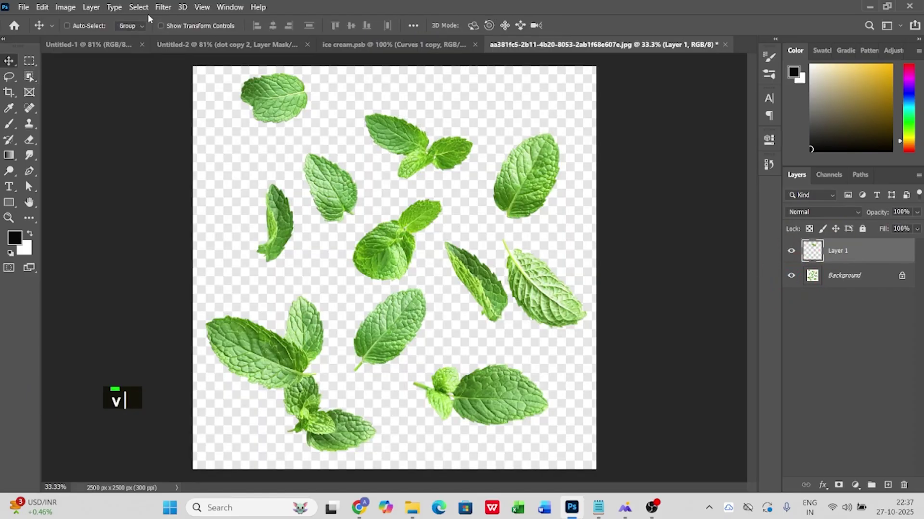
{"action": "left_click", "coordinate": [42, 7]}
{"action": "left_click", "coordinate": [62, 83]}
{"action": "left_click", "coordinate": [236, 47]}
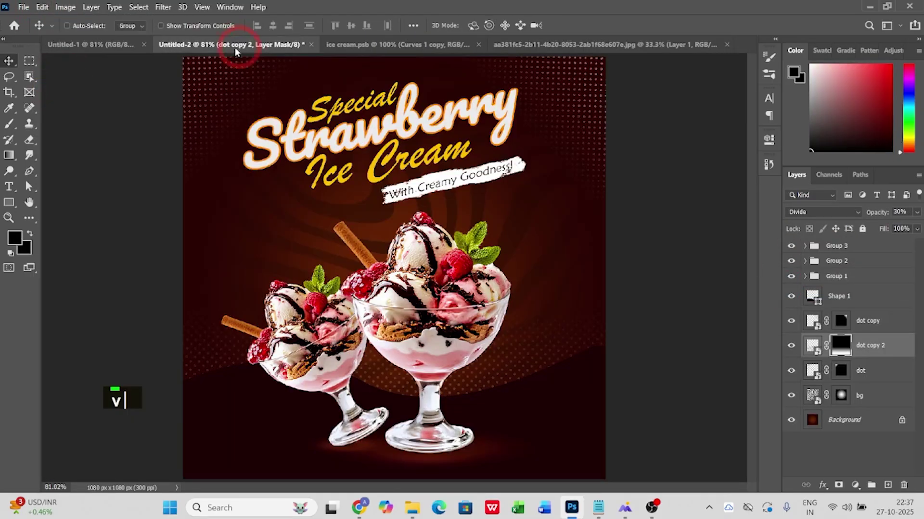
{"action": "left_click", "coordinate": [42, 7]}
{"action": "left_click", "coordinate": [50, 106]}
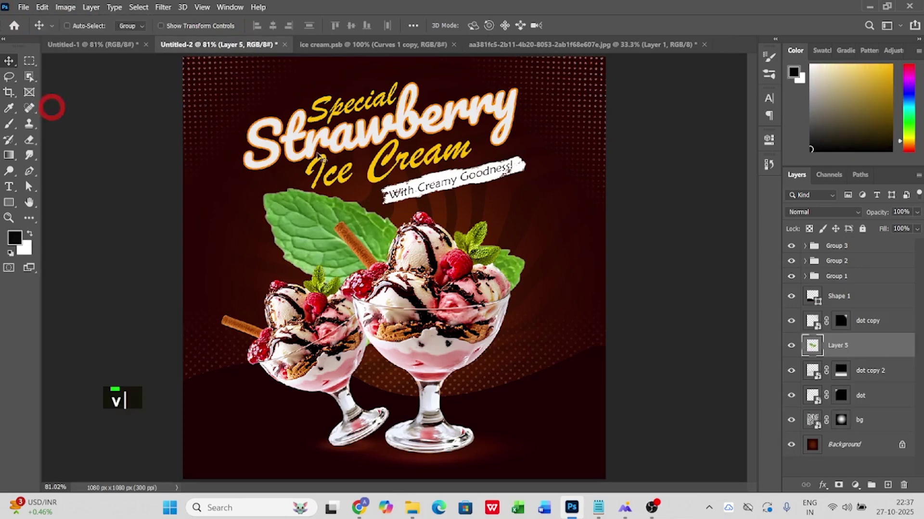
Step: Scale the pasted mint sprig to about 18.5% and place it just right of the large glass's stem
{"action": "left_click_drag", "start_coordinate": [318, 236], "coordinate": [262, 170]}
{"action": "key", "text": "ctrl+t"}
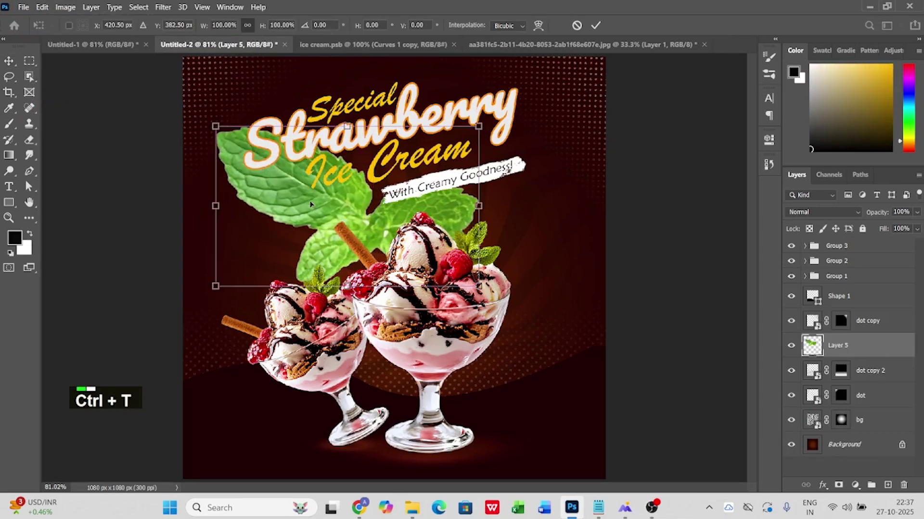
{"action": "left_click_drag", "start_coordinate": [475, 137], "coordinate": [473, 394]}
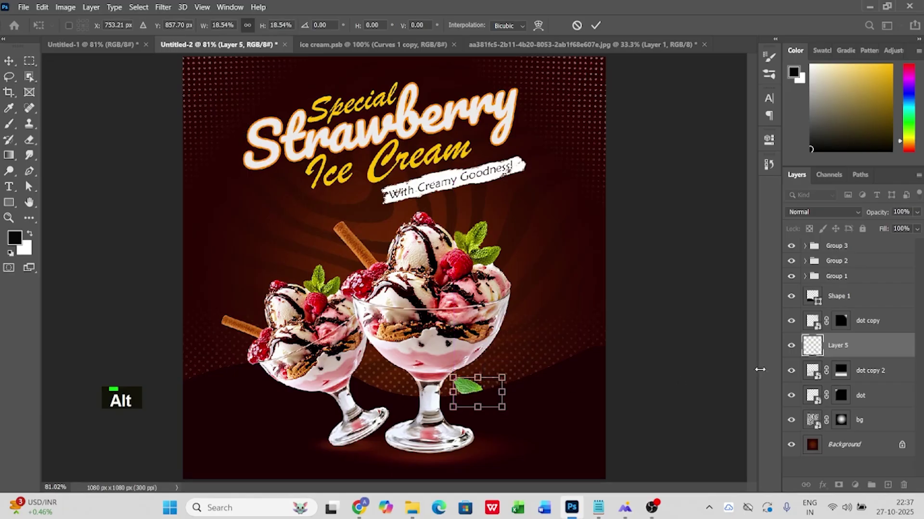
Step: Move the mint sprig's layer above Group 3 so it tops the layer stack
{"action": "left_click", "coordinate": [885, 350]}
{"action": "left_click_drag", "start_coordinate": [882, 338], "coordinate": [881, 240]}
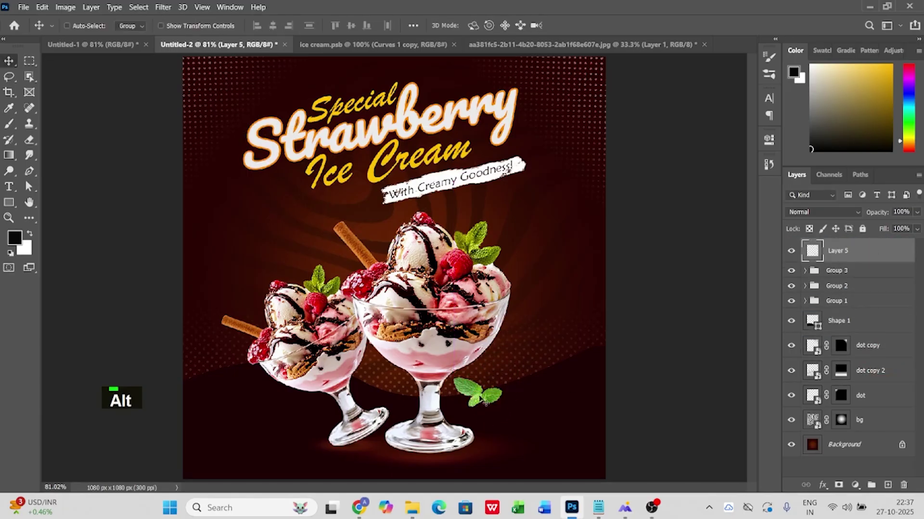
{"action": "mouse_move", "coordinate": [479, 399]}
{"action": "left_mouse_down"}
{"action": "mouse_move", "coordinate": [487, 400]}
{"action": "mouse_move", "coordinate": [476, 397]}
{"action": "left_mouse_up"}
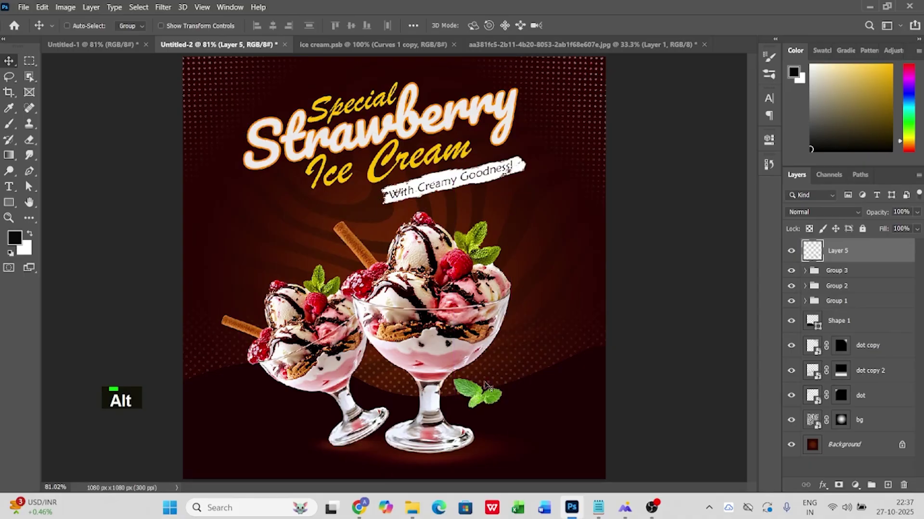
Step: Duplicate the mint sprig onto the poster's upper right edge, scaling the copy to about 129% and rotating it to about -25°
{"action": "left_click_drag", "start_coordinate": [487, 312], "coordinate": [604, 77]}
{"action": "key", "text": "ctrl+t"}
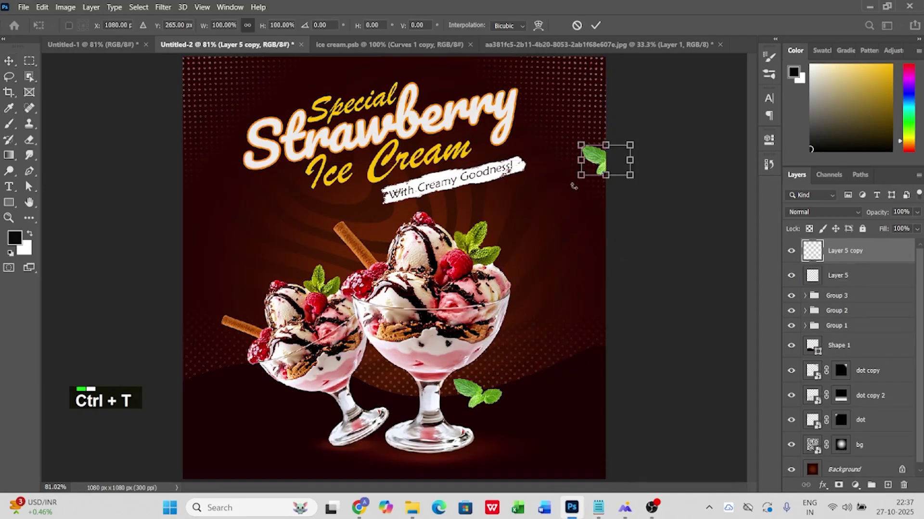
{"action": "left_click_drag", "start_coordinate": [582, 162], "coordinate": [567, 162]}
{"action": "left_click_drag", "start_coordinate": [579, 208], "coordinate": [598, 209]}
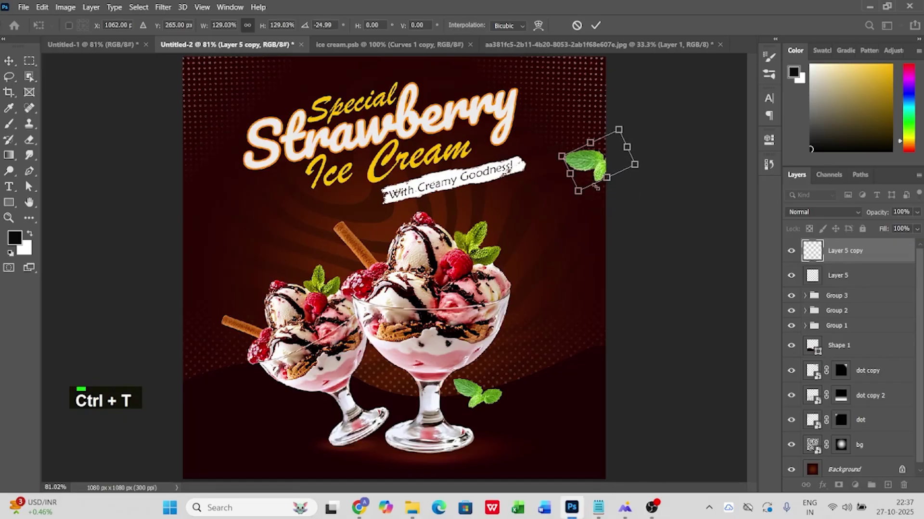
Step: Duplicate the enlarged mint sprig and place the copy partly beyond the poster's left edge, level with the title
{"action": "left_click_drag", "start_coordinate": [599, 165], "coordinate": [220, 174]}
{"action": "double_click", "coordinate": [522, 240]}
{"action": "key", "text": "ctrl+t"}
{"action": "double_click", "coordinate": [513, 303]}
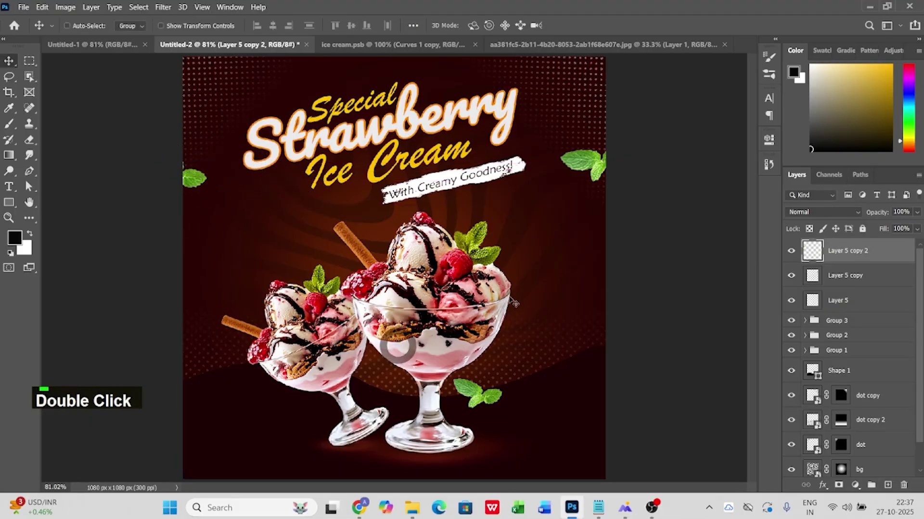
Step: Select the narrow curled mint leaf in the mint leaves image and copy it onto its own layer
{"action": "key", "text": "alt+Tab"}
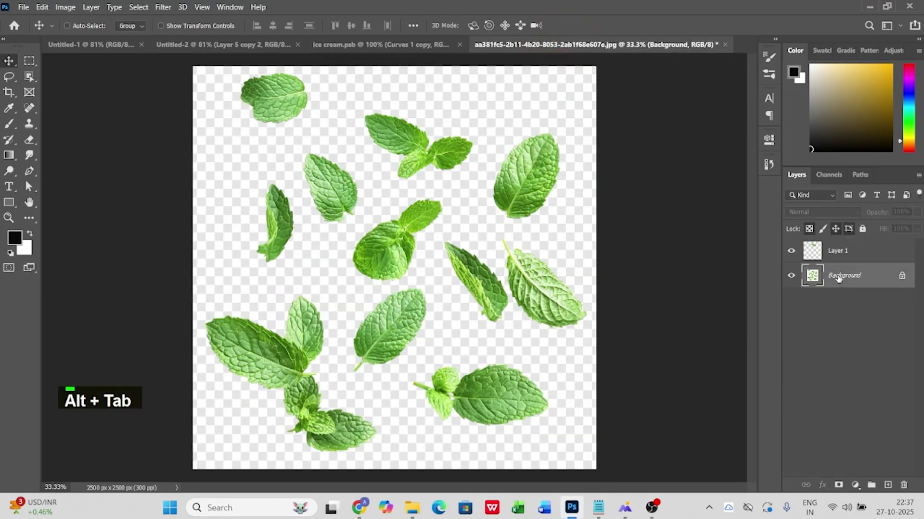
{"action": "left_click", "coordinate": [28, 77]}
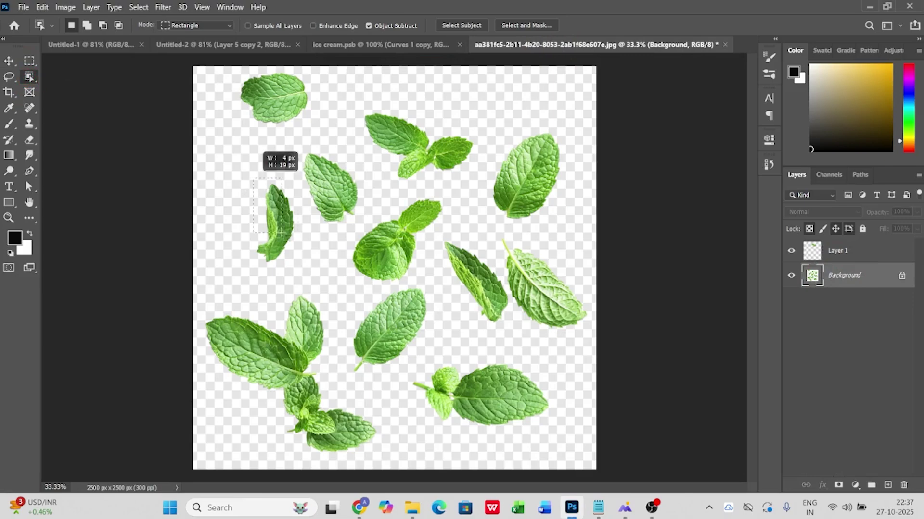
{"action": "left_click_drag", "start_coordinate": [282, 234], "coordinate": [296, 278]}
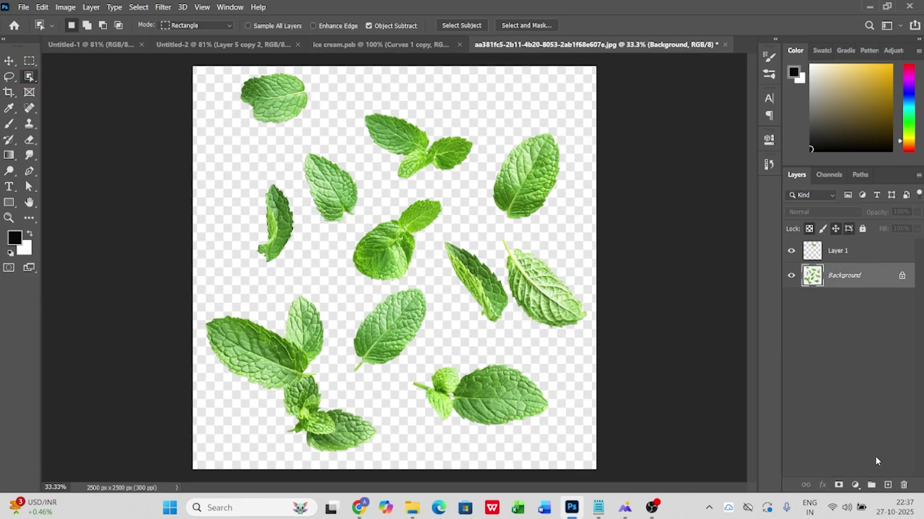
{"action": "key", "text": "ctrl+j"}
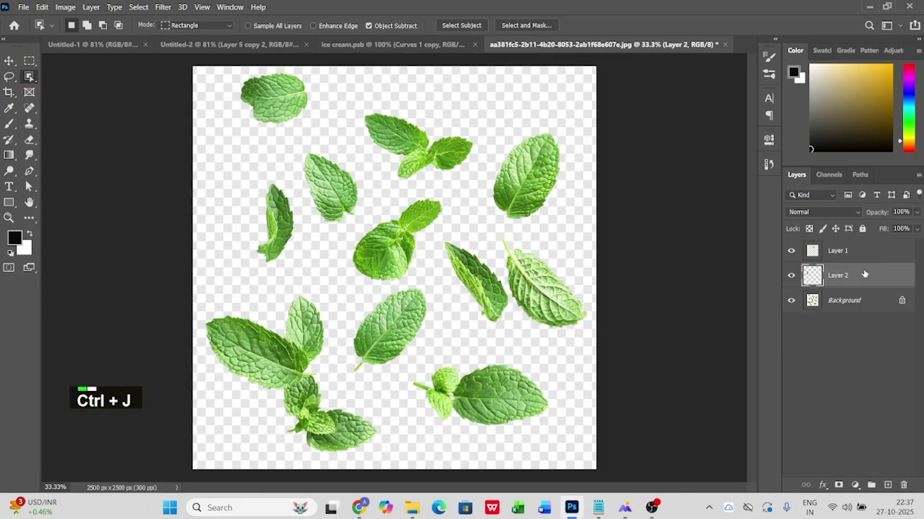
{"action": "double_click", "coordinate": [790, 300]}
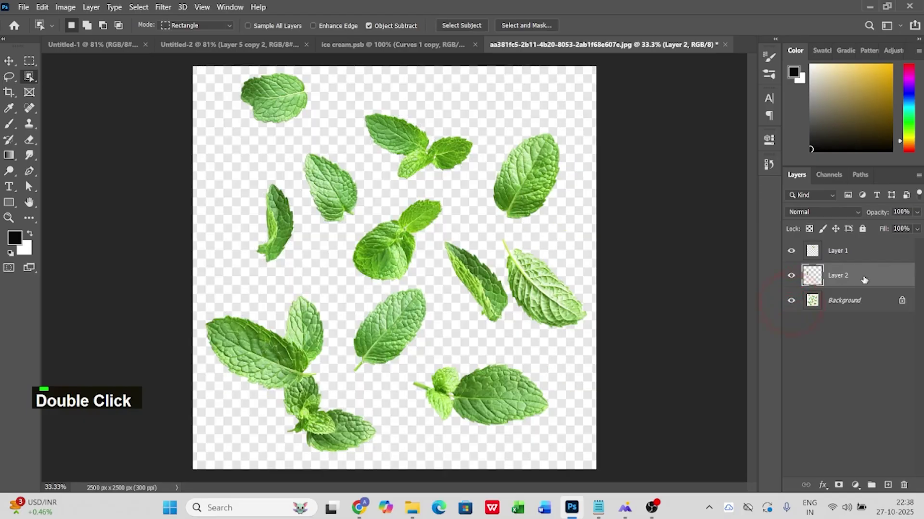
Step: Copy the isolated curled leaf and paste it into the Untitled-2 poster document
{"action": "left_click", "coordinate": [42, 6]}
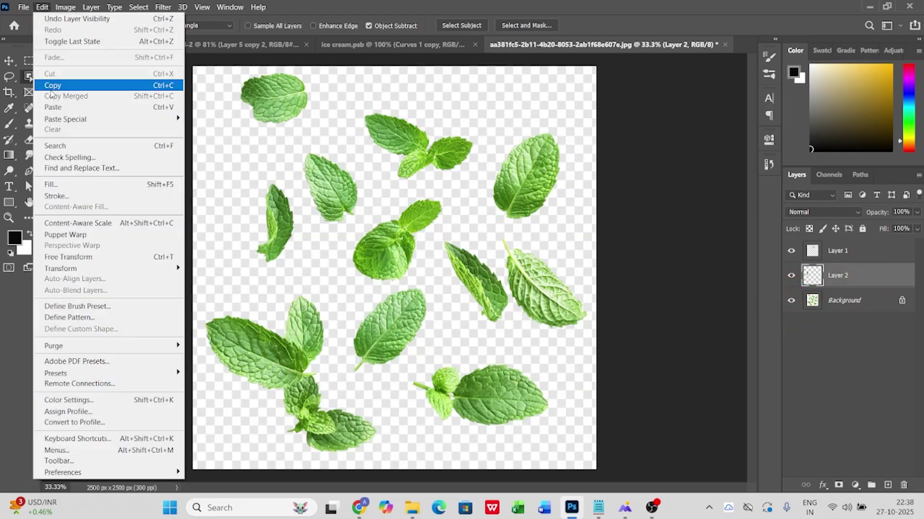
{"action": "left_click", "coordinate": [53, 86]}
{"action": "left_click", "coordinate": [221, 44]}
{"action": "left_click", "coordinate": [42, 7]}
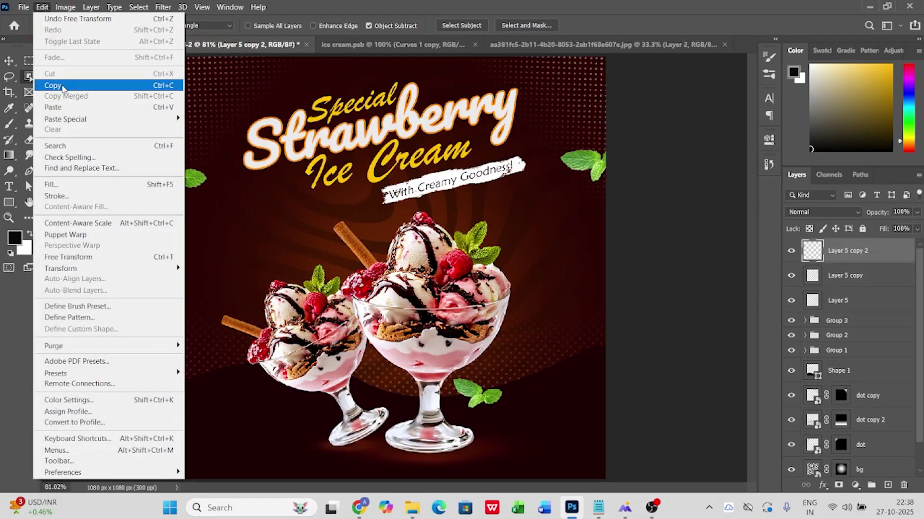
{"action": "left_click", "coordinate": [53, 108]}
Step: Scale the pasted curled leaf down, rotate it slightly and place it just left of the small glass's stem
{"action": "key", "text": "v"}
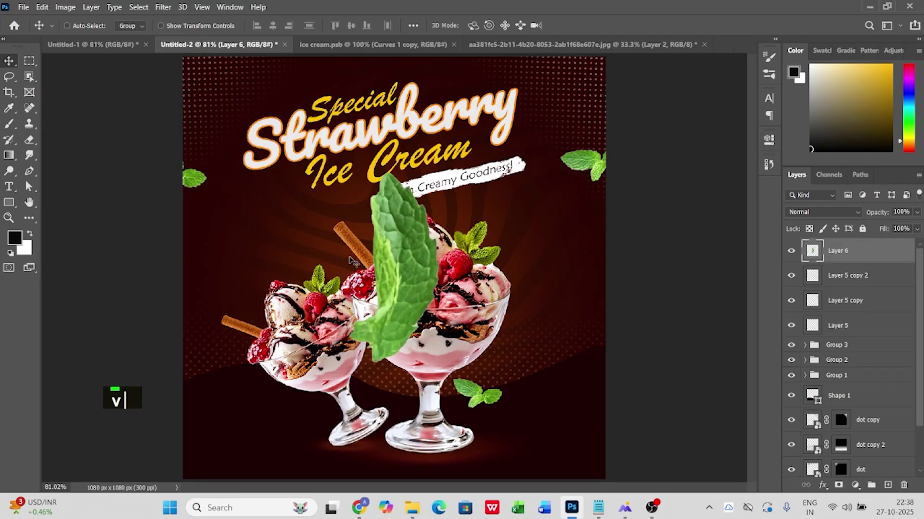
{"action": "key", "text": "ctrl+t"}
{"action": "left_click_drag", "start_coordinate": [348, 174], "coordinate": [272, 425]}
{"action": "double_click", "coordinate": [393, 267]}
{"action": "key", "text": "ctrl+t"}
{"action": "double_click", "coordinate": [272, 425]}
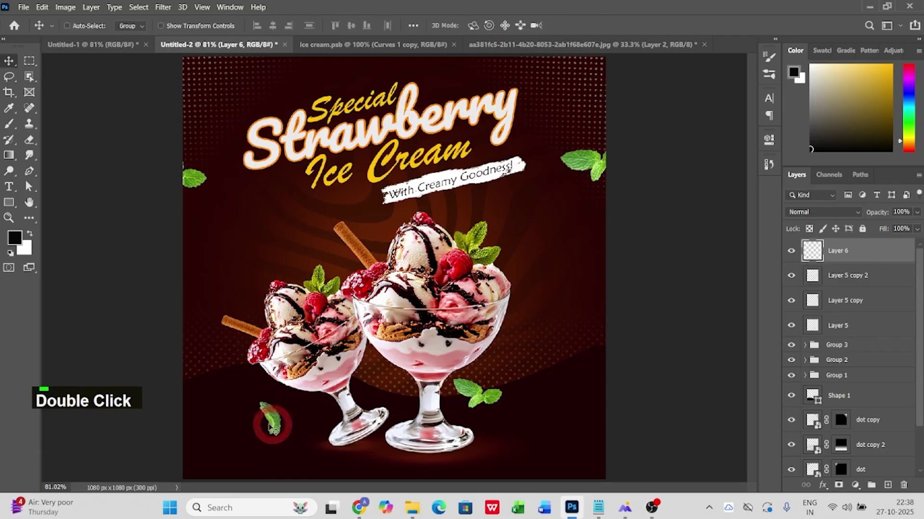
Step: Switch to File Explorer and open the berry image from the png folder as a separate Photoshop document
{"action": "key", "text": "alt+Tab"}
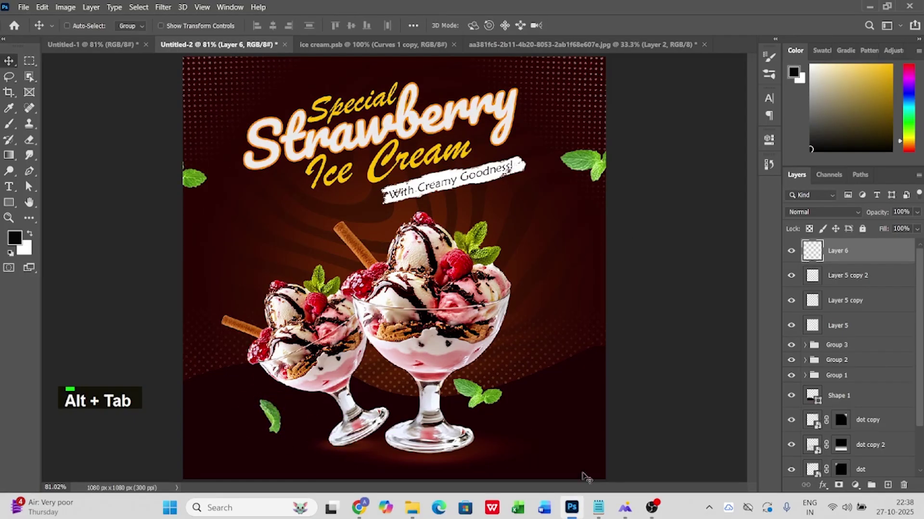
{"action": "left_click", "coordinate": [413, 508]}
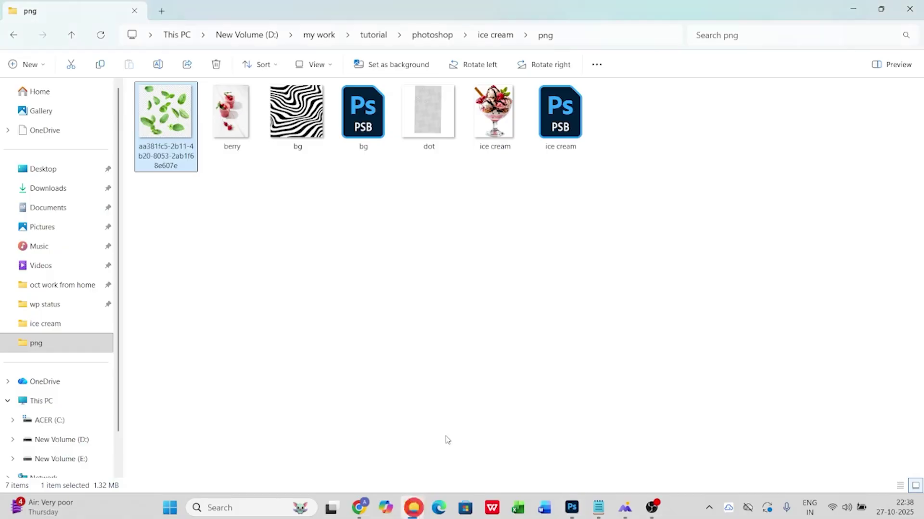
{"action": "left_click", "coordinate": [252, 130]}
{"action": "left_click_drag", "start_coordinate": [219, 137], "coordinate": [572, 511]}
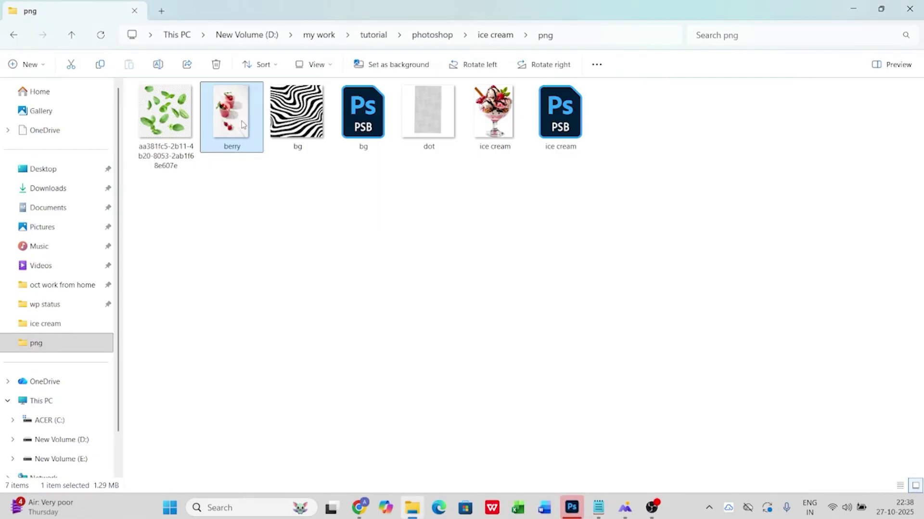
{"action": "left_click_drag", "start_coordinate": [243, 125], "coordinate": [658, 34]}
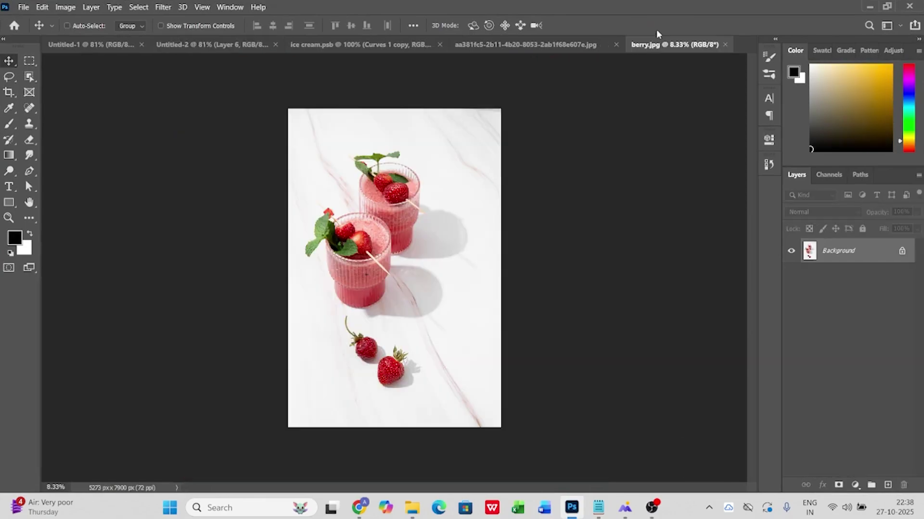
Step: Select the lower strawberry in berry.jpg with Object Selection and copy it onto its own layer
{"action": "key", "text": "ctrl+0"}
{"action": "scroll", "coordinate": [452, 470], "scroll_direction": "up", "scroll_amount": 5}
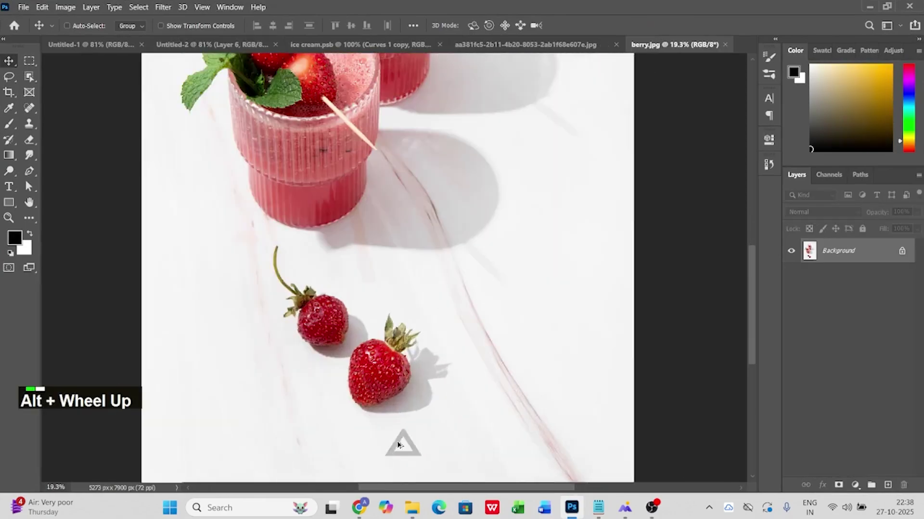
{"action": "left_click_drag", "start_coordinate": [404, 386], "coordinate": [437, 306]}
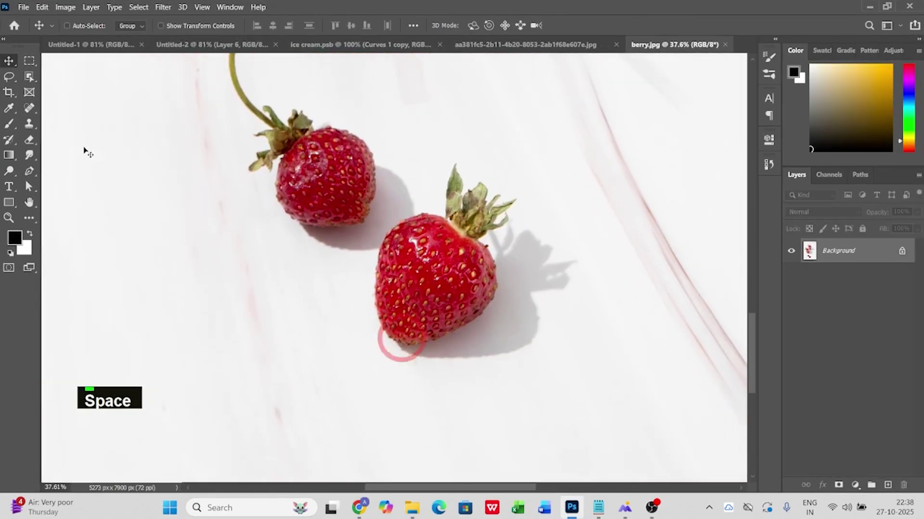
{"action": "left_click", "coordinate": [30, 76]}
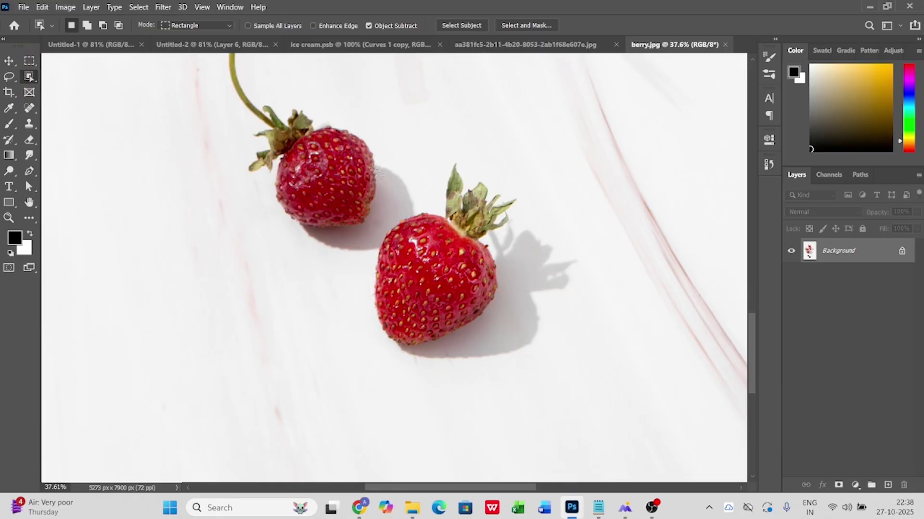
{"action": "left_click_drag", "start_coordinate": [375, 169], "coordinate": [520, 357]}
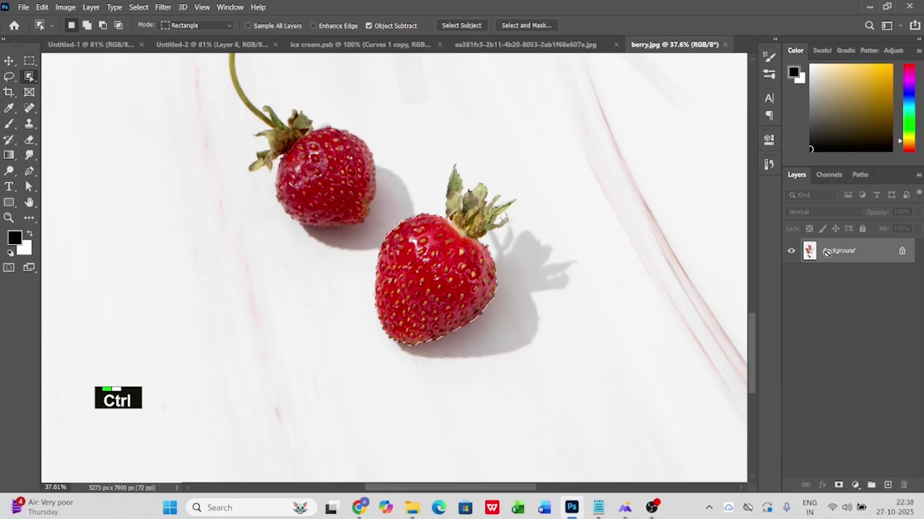
{"action": "key", "text": "ctrl+j"}
Step: Copy the strawberry cutout and paste it into the Untitled-2 poster as the topmost layer
{"action": "left_click", "coordinate": [51, 7]}
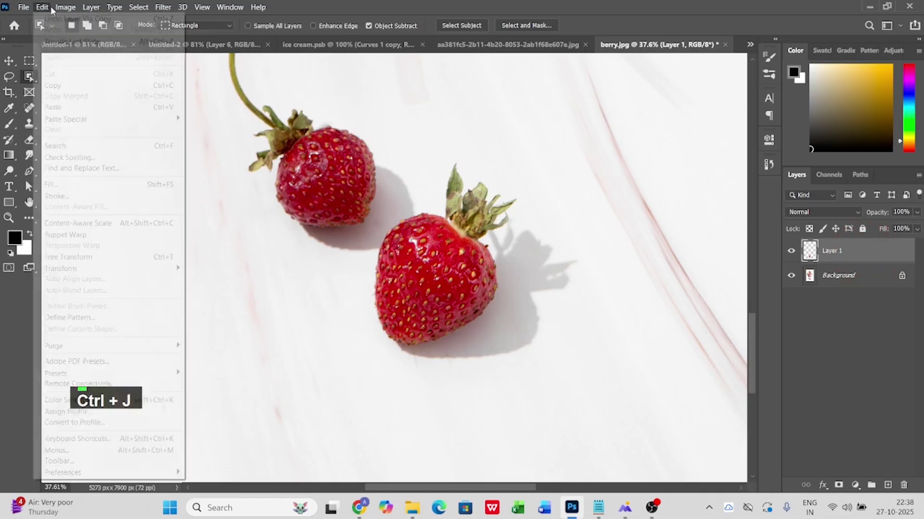
{"action": "left_click", "coordinate": [55, 85]}
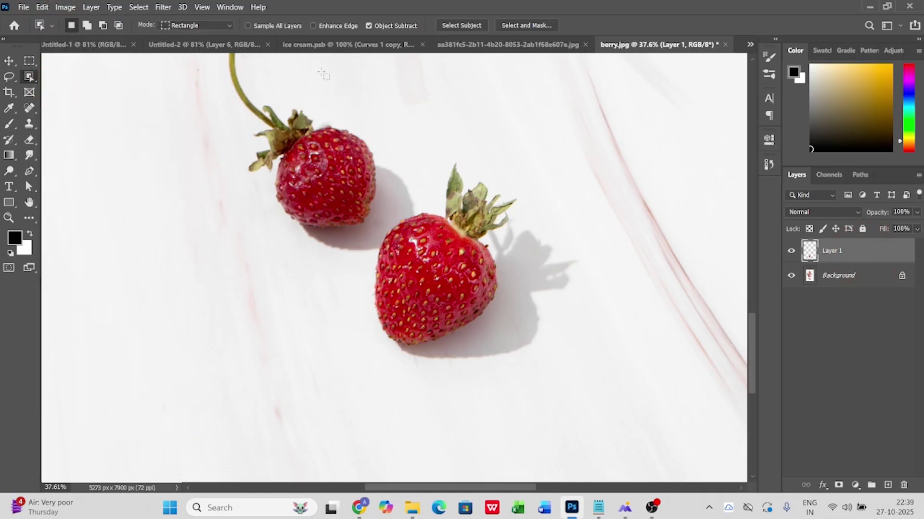
{"action": "left_click", "coordinate": [212, 45]}
{"action": "left_click", "coordinate": [58, 8]}
{"action": "left_click", "coordinate": [57, 7]}
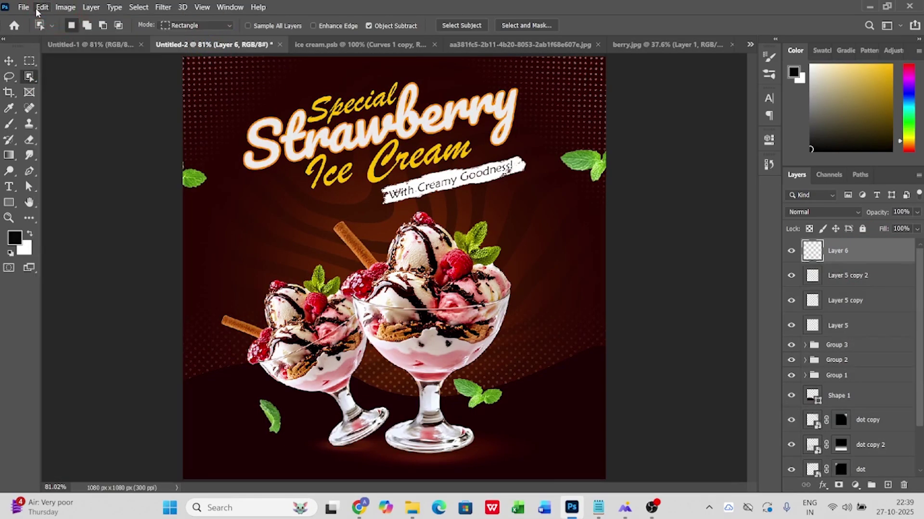
{"action": "left_click", "coordinate": [42, 7]}
{"action": "left_click", "coordinate": [58, 96]}
Step: Scale the pasted strawberry down and move it beside the large glass, over the dark background
{"action": "left_click", "coordinate": [8, 61]}
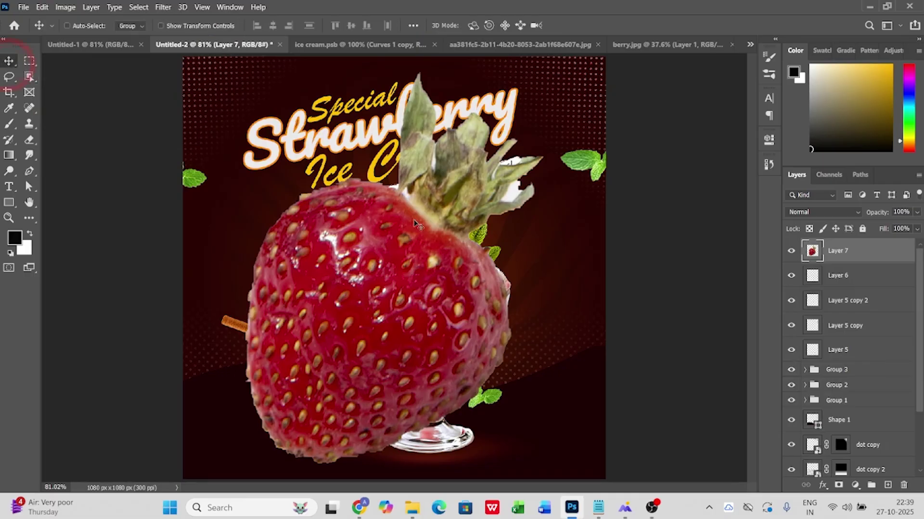
{"action": "key", "text": "ctrl+t"}
{"action": "left_click_drag", "start_coordinate": [545, 77], "coordinate": [418, 231]}
{"action": "double_click", "coordinate": [384, 270]}
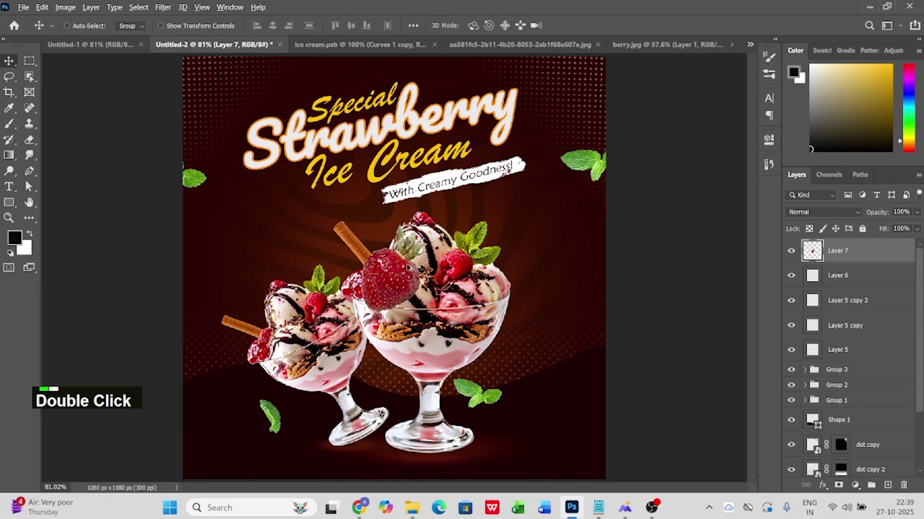
{"action": "scroll", "coordinate": [408, 268], "scroll_direction": "up", "scroll_amount": 5}
{"action": "key", "text": "space"}
{"action": "left_click_drag", "start_coordinate": [342, 299], "coordinate": [435, 285]}
{"action": "key", "text": "space"}
{"action": "left_click_drag", "start_coordinate": [445, 283], "coordinate": [470, 272]}
Step: Convert the strawberry layer to a smart object and add a Color Balance adjustment above it
{"action": "right_click", "coordinate": [884, 251]}
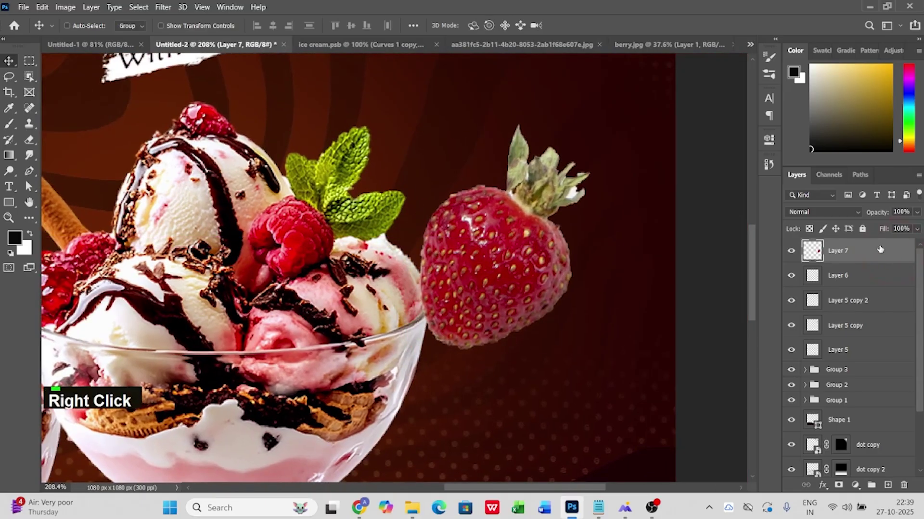
{"action": "left_click", "coordinate": [765, 157]}
{"action": "left_click", "coordinate": [857, 485]}
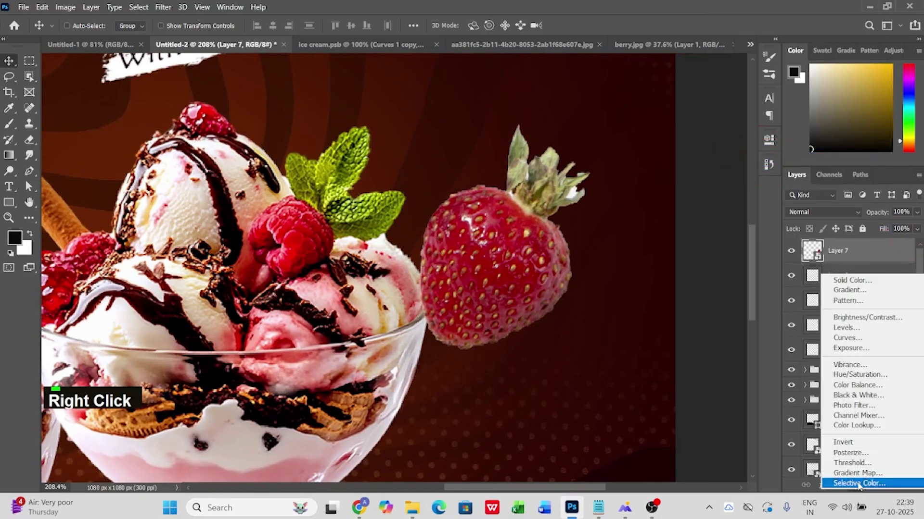
{"action": "left_click", "coordinate": [857, 387]}
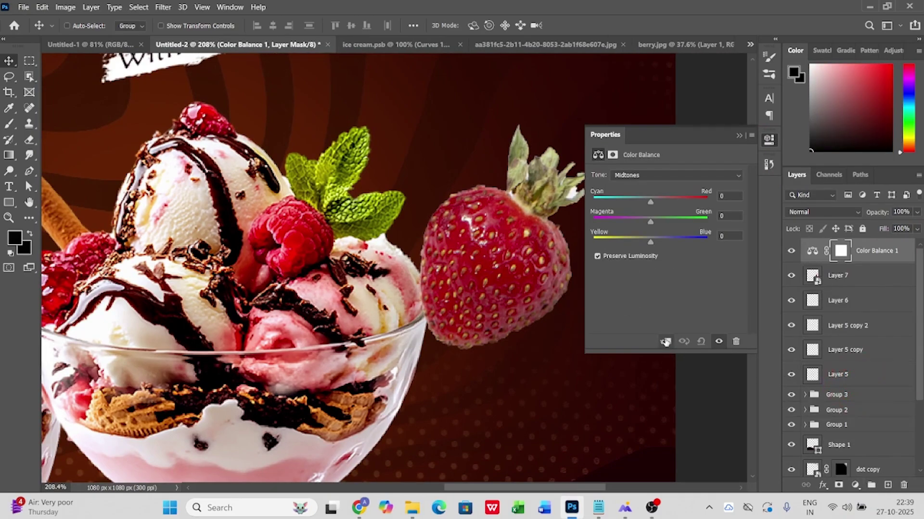
Step: Clip the Color Balance to the strawberry, with midtones at red +66 and green -36, and shadows at red +9 and green -14
{"action": "left_click_drag", "start_coordinate": [651, 201], "coordinate": [640, 224]}
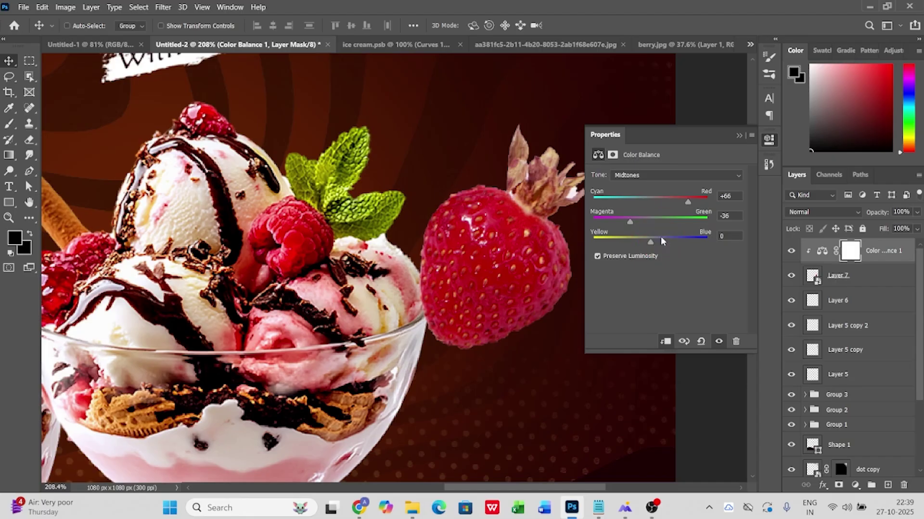
{"action": "left_click", "coordinate": [671, 184]}
{"action": "left_click_drag", "start_coordinate": [660, 201], "coordinate": [643, 222]}
{"action": "left_click", "coordinate": [651, 224]}
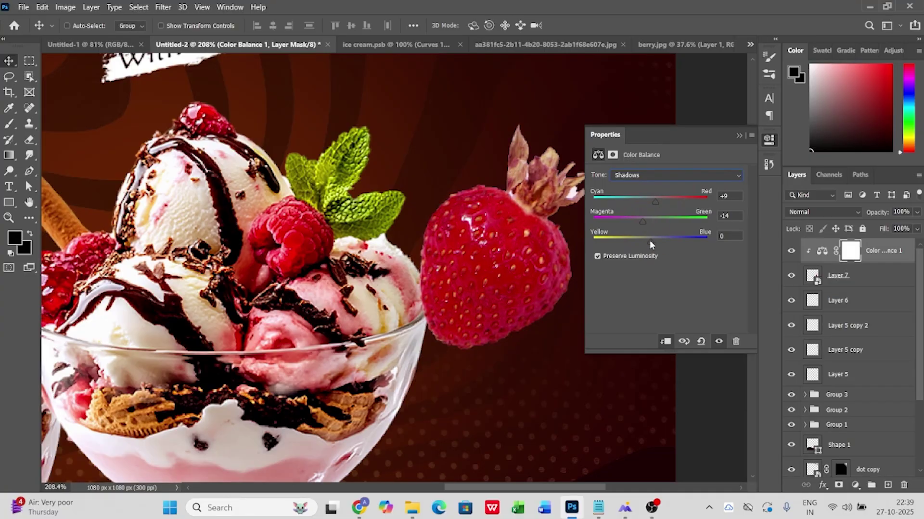
{"action": "left_click", "coordinate": [738, 136]}
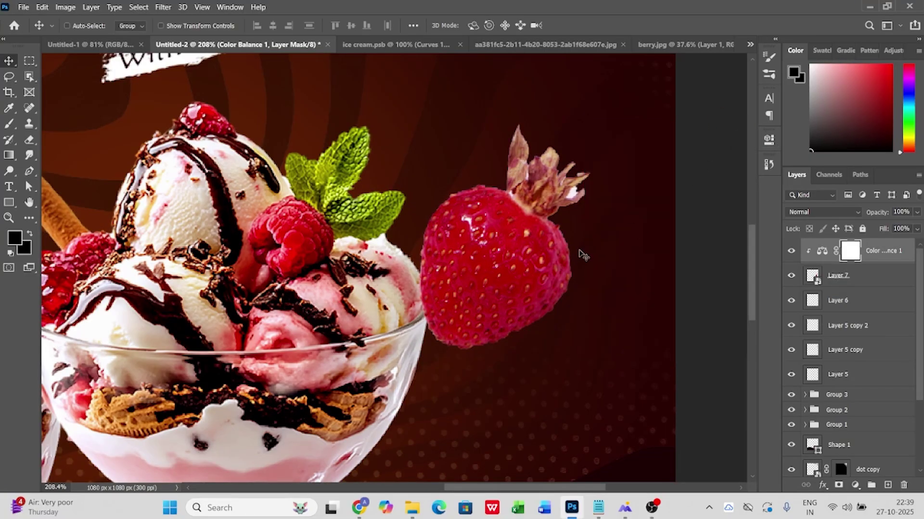
Step: Combine the strawberry layer and its Color Balance adjustment into one smart object
{"action": "left_click", "coordinate": [870, 278], "text": "ctrl"}
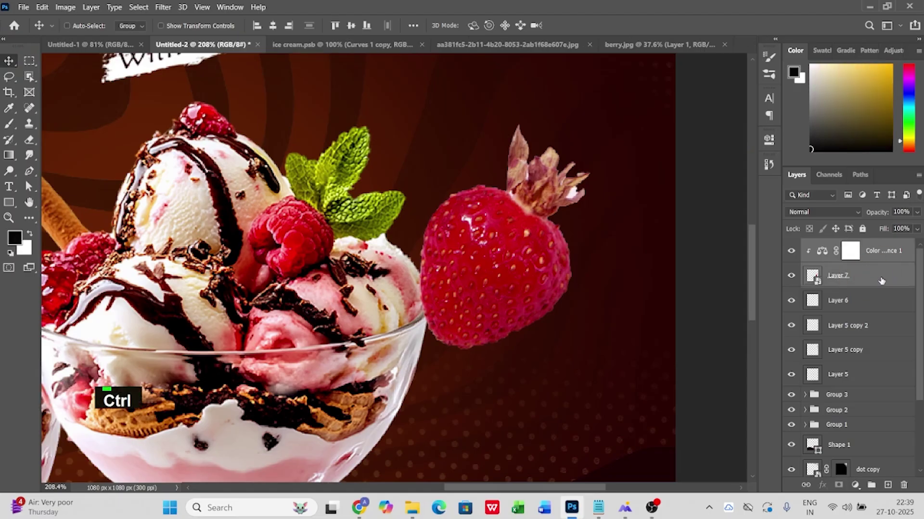
{"action": "right_click", "coordinate": [881, 281]}
{"action": "left_click", "coordinate": [760, 115]}
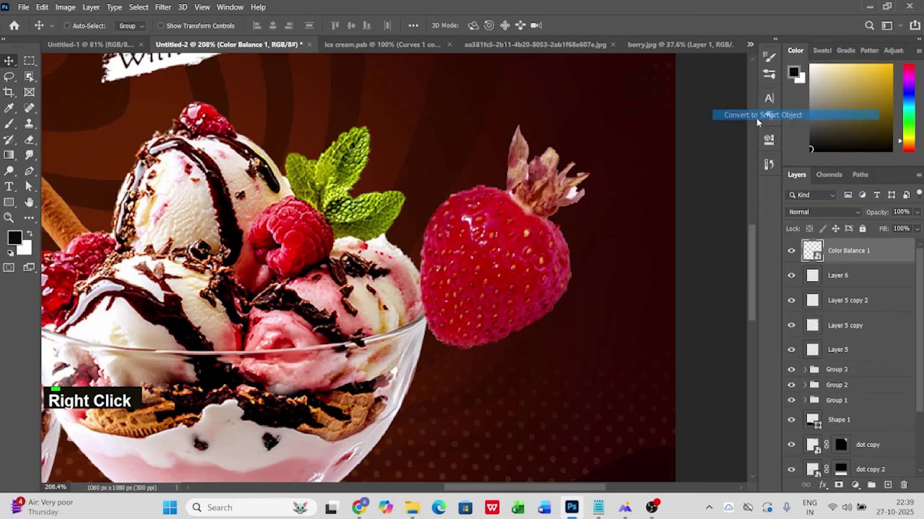
Step: Scale the color-corrected strawberry down and place it to the right of the large glass's bowl
{"action": "key", "text": "ctrl+t"}
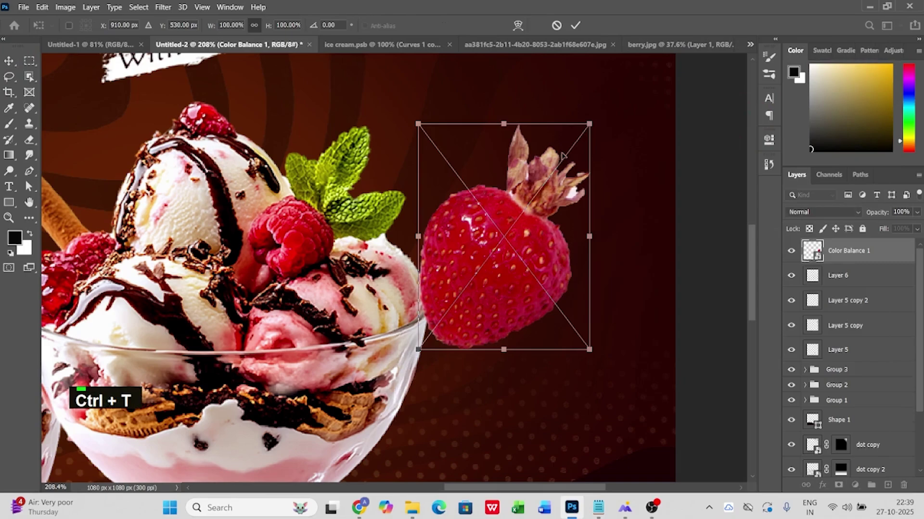
{"action": "left_click_drag", "start_coordinate": [589, 124], "coordinate": [556, 225]}
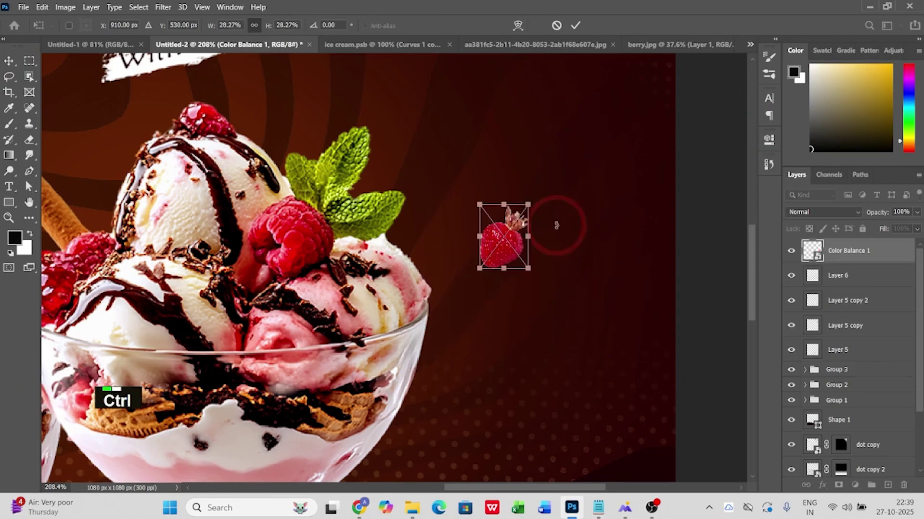
{"action": "key", "text": "ctrl+0"}
{"action": "left_click_drag", "start_coordinate": [545, 276], "coordinate": [552, 286]}
{"action": "left_click_drag", "start_coordinate": [542, 269], "coordinate": [546, 328]}
{"action": "left_click_drag", "start_coordinate": [565, 294], "coordinate": [217, 112]}
{"action": "double_click", "coordinate": [542, 325]}
Step: Duplicate the strawberry twice, placing a smaller inverted copy right of the large glass's scoops and a rotated copy above the small glass
{"action": "key", "text": "ctrl+t"}
{"action": "double_click", "coordinate": [523, 237]}
{"action": "key", "text": "ctrl+t"}
{"action": "double_click", "coordinate": [290, 252]}
Step: Duplicate the strawberry again and place the rotated copy partly beyond the poster's left edge, above the mint sprig
{"action": "key", "text": "ctrl+t"}
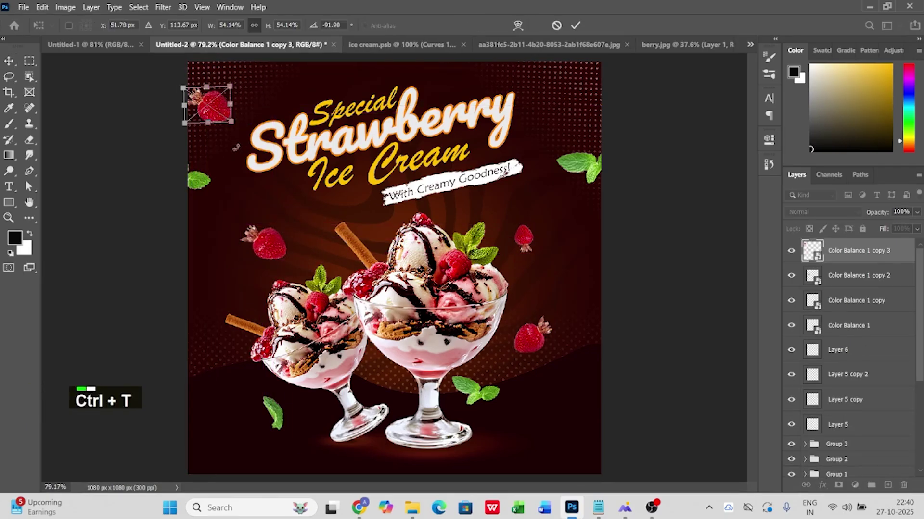
{"action": "left_click_drag", "start_coordinate": [240, 147], "coordinate": [235, 93]}
{"action": "left_click_drag", "start_coordinate": [230, 85], "coordinate": [550, 130]}
{"action": "double_click", "coordinate": [205, 113]}
Step: Place another rotated strawberry copy right of the title, above the mint sprig on the poster's right edge
{"action": "key", "text": "ctrl+t"}
{"action": "double_click", "coordinate": [558, 130]}
{"action": "key", "text": "ctrl+t"}
{"action": "double_click", "coordinate": [547, 128]}
{"action": "key", "text": "alt+Tab"}
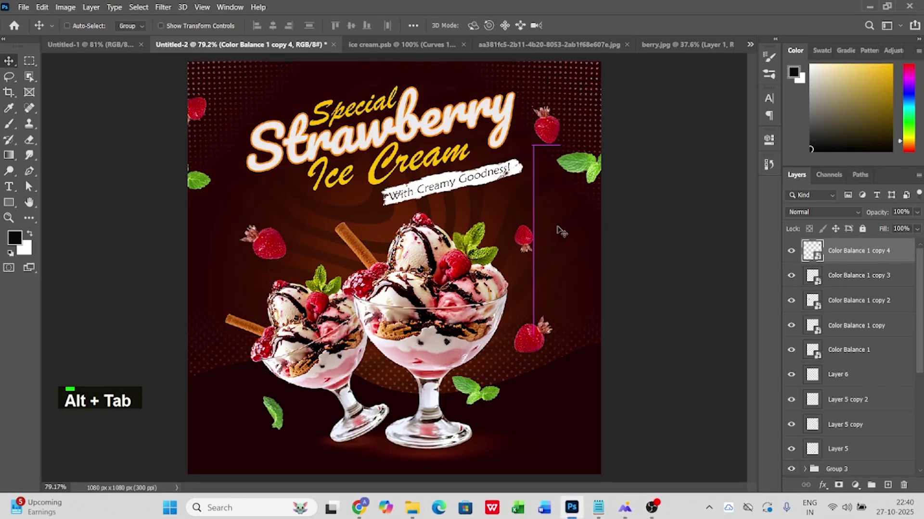
{"action": "key", "text": "ctrl+0"}
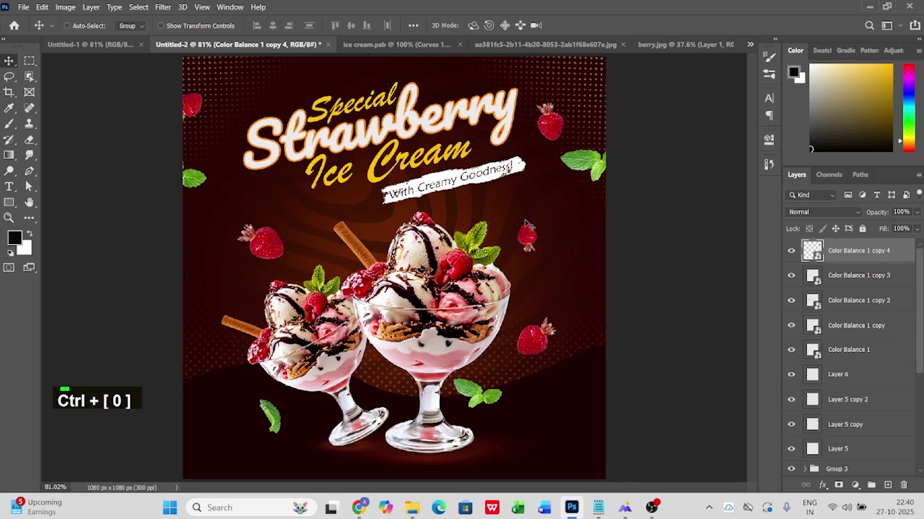
Step: Apply a Motion Blur with a 0° angle and 30 px distance to the small strawberry beside the large glass's scoops
{"action": "right_click", "coordinate": [528, 240]}
{"action": "left_click", "coordinate": [555, 241]}
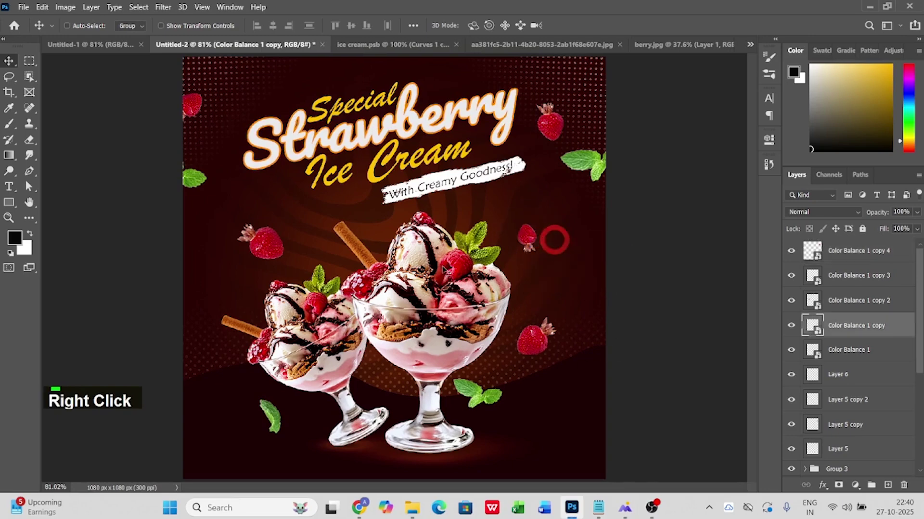
{"action": "left_click", "coordinate": [163, 7]}
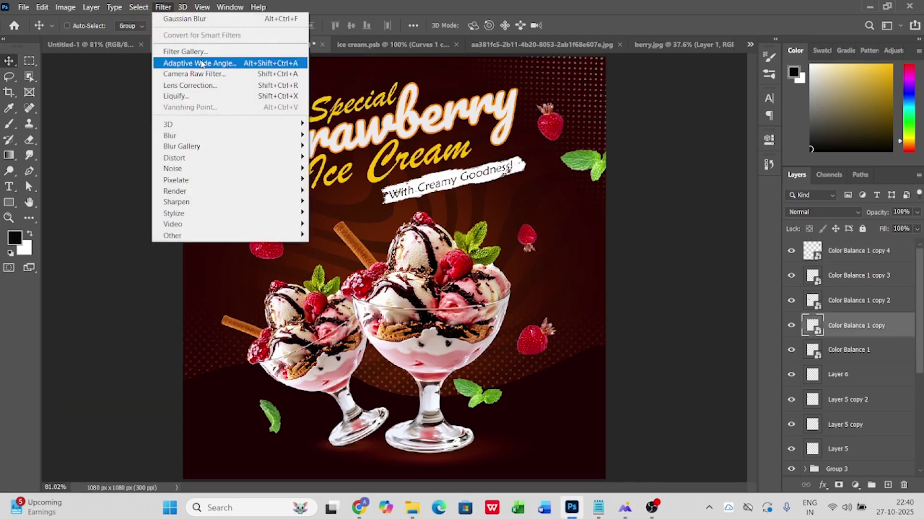
{"action": "left_click", "coordinate": [201, 138]}
{"action": "left_click", "coordinate": [336, 202]}
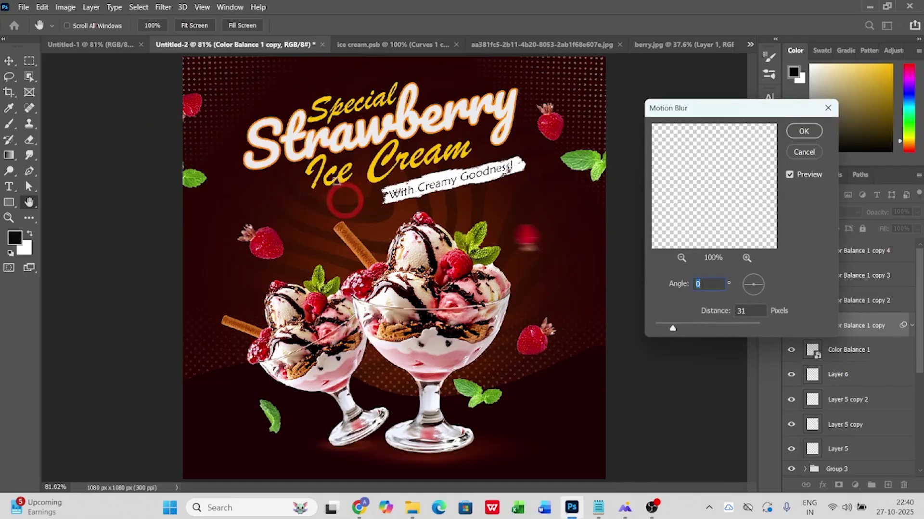
{"action": "left_click_drag", "start_coordinate": [737, 108], "coordinate": [724, 109]}
{"action": "left_click", "coordinate": [594, 244]}
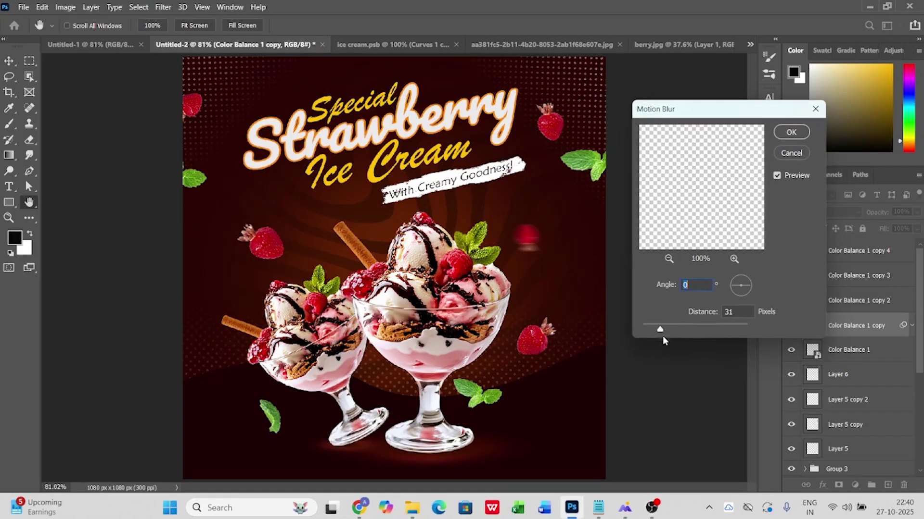
{"action": "left_click_drag", "start_coordinate": [655, 330], "coordinate": [662, 333]}
{"action": "left_click", "coordinate": [718, 329]}
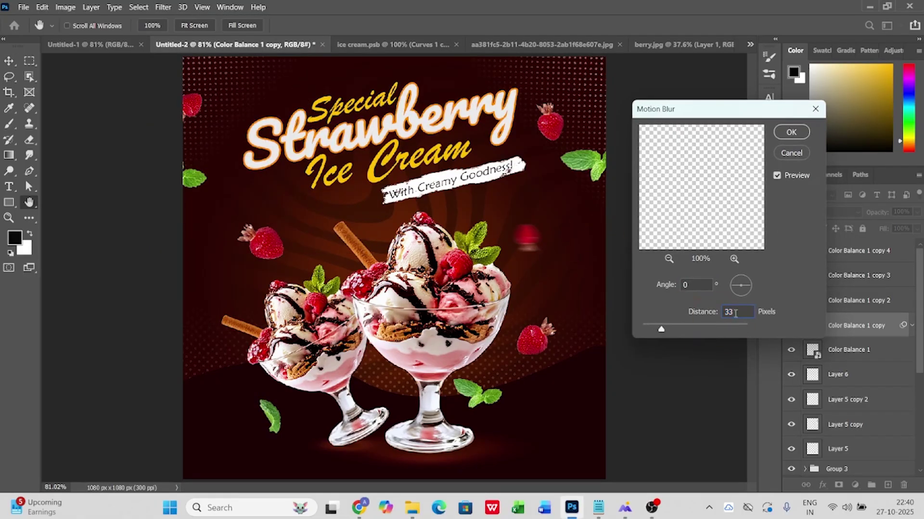
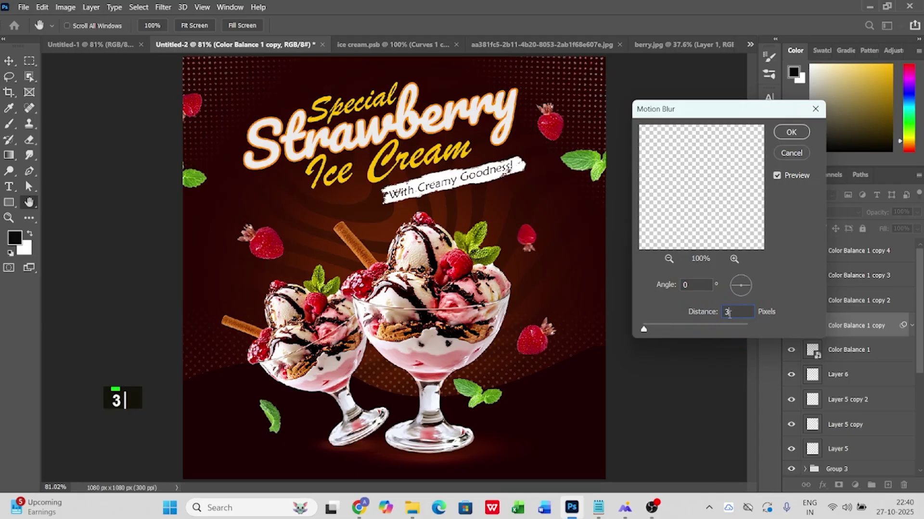
{"action": "left_click", "coordinate": [791, 134]}
Step: Apply the same 30 px horizontal Motion Blur to the strawberry above the small glass
{"action": "right_click", "coordinate": [264, 248]}
{"action": "left_click", "coordinate": [285, 254]}
{"action": "left_click", "coordinate": [163, 8]}
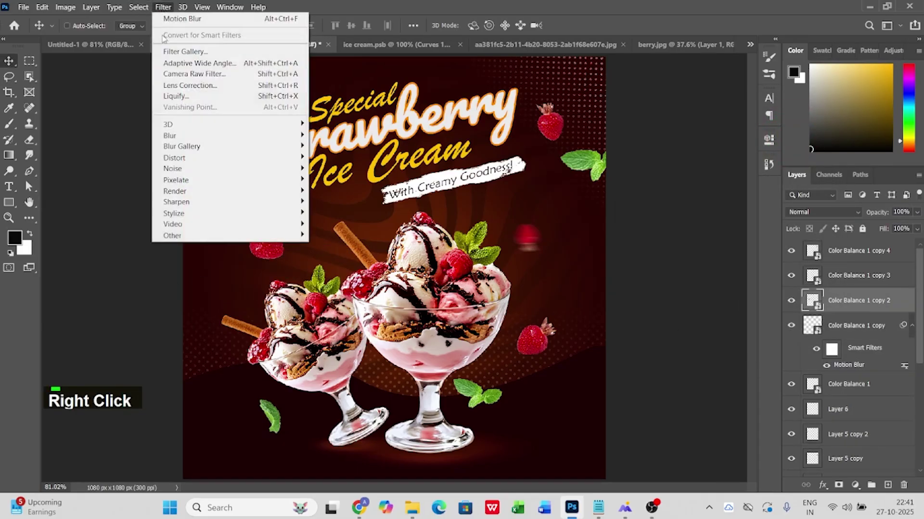
{"action": "mouse_move", "coordinate": [171, 135]}
{"action": "left_click", "coordinate": [337, 202]}
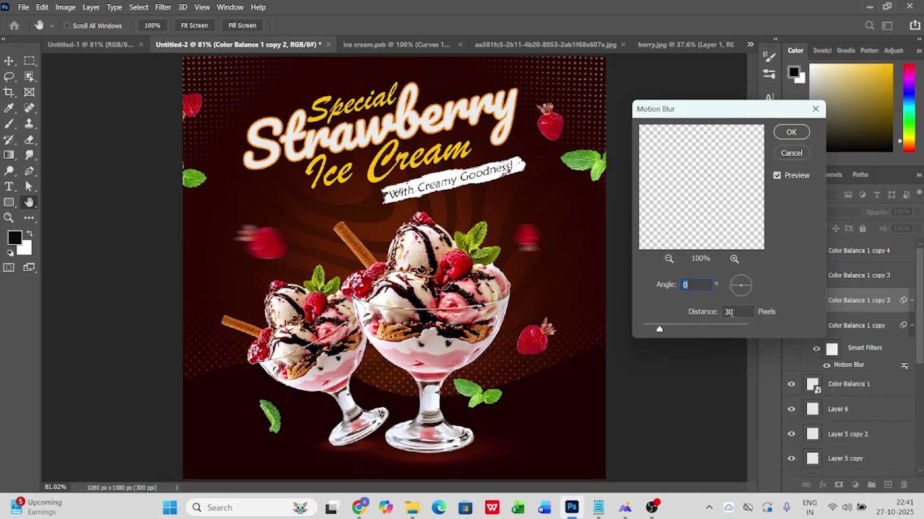
{"action": "left_click", "coordinate": [791, 132]}
Step: Apply a 30 px Motion Blur at 0° to the mint sprig on the poster's right edge
{"action": "right_click", "coordinate": [589, 161]}
{"action": "left_click", "coordinate": [620, 170]}
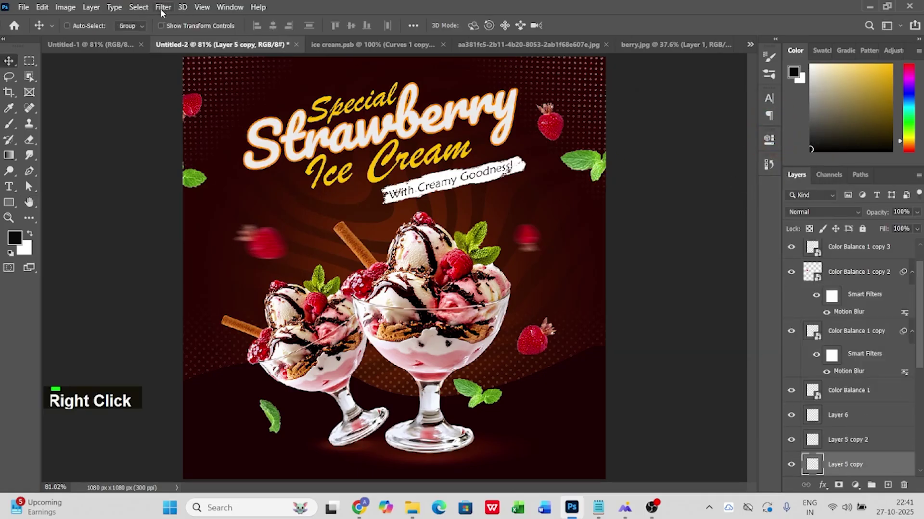
{"action": "left_click", "coordinate": [162, 7]}
{"action": "double_click", "coordinate": [171, 134]}
{"action": "left_click", "coordinate": [336, 202]}
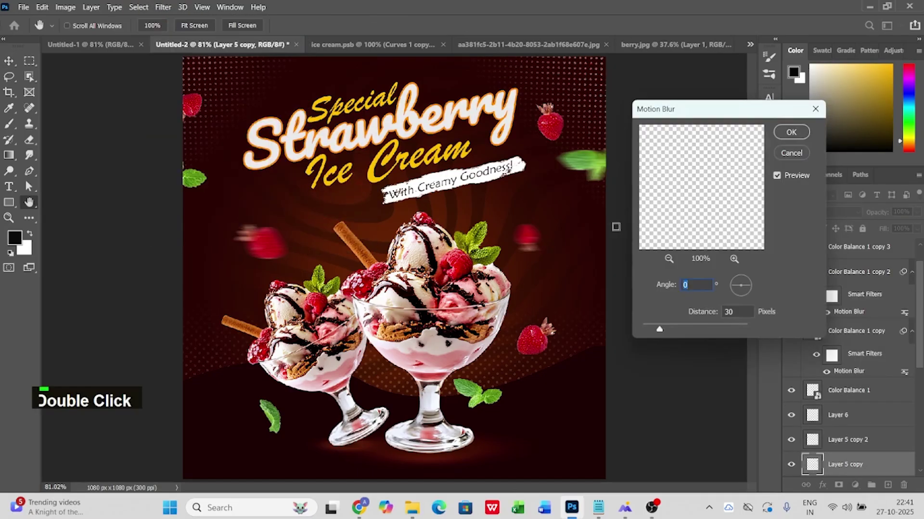
{"action": "left_click", "coordinate": [791, 137]}
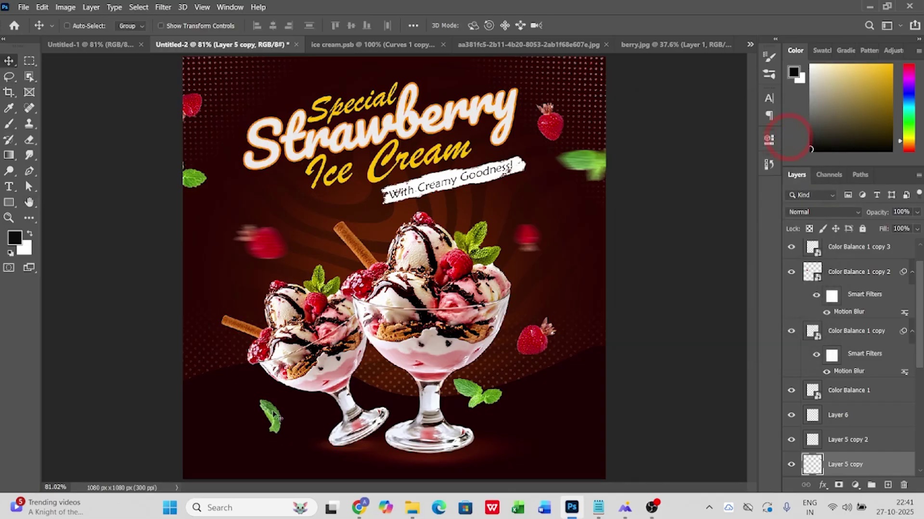
Step: Apply the same Motion Blur to the strawberry cut off by the poster's left edge
{"action": "scroll", "coordinate": [308, 324], "scroll_direction": "down", "scroll_amount": 1}
{"action": "scroll", "coordinate": [416, 262], "scroll_direction": "up", "scroll_amount": 1}
{"action": "right_click", "coordinate": [188, 105]}
{"action": "left_click", "coordinate": [199, 113]}
{"action": "left_click", "coordinate": [163, 7]}
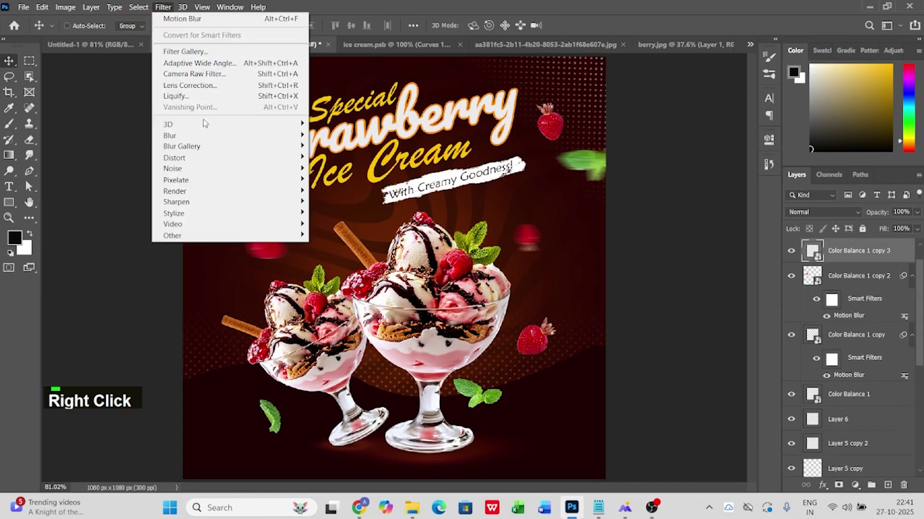
{"action": "left_click", "coordinate": [185, 135]}
{"action": "left_click", "coordinate": [337, 202]}
{"action": "left_click", "coordinate": [791, 132]}
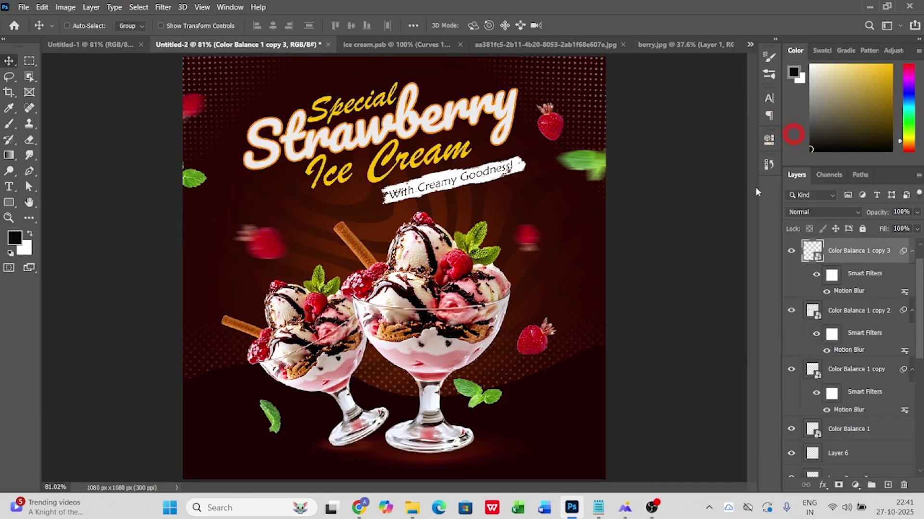
Step: Add the text "logo" below the tagline's right end, above all other layers, and colour it white
{"action": "scroll", "coordinate": [431, 177], "scroll_direction": "down", "scroll_amount": 1}
{"action": "key", "text": "ctrl+0"}
{"action": "key", "text": "ctrl+0"}
{"action": "scroll", "coordinate": [432, 177], "scroll_direction": "down", "scroll_amount": 1}
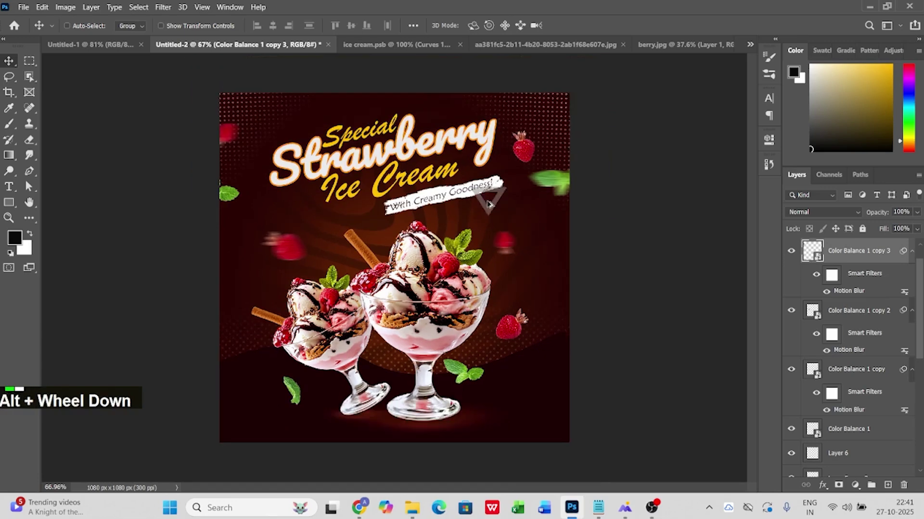
{"action": "scroll", "coordinate": [424, 126], "scroll_direction": "up", "scroll_amount": 1}
{"action": "left_click", "coordinate": [859, 252]}
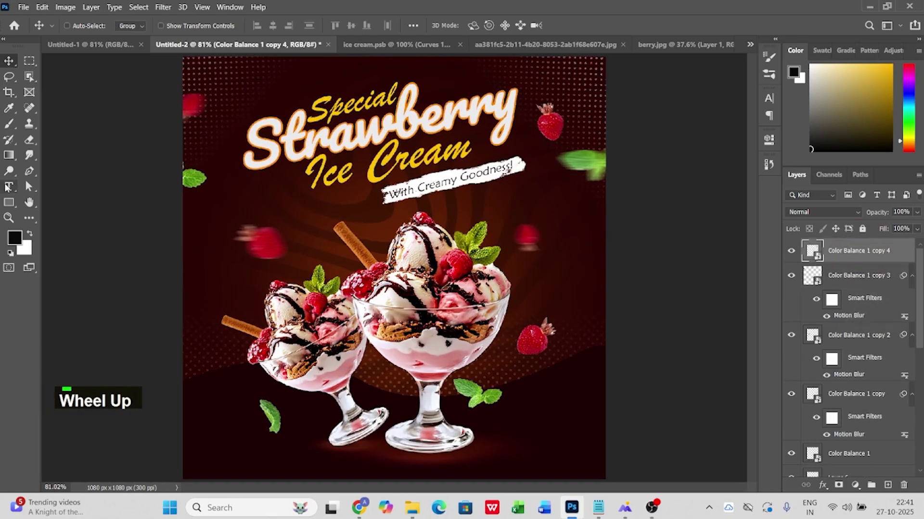
{"action": "left_click", "coordinate": [9, 187]}
{"action": "left_click", "coordinate": [549, 216]}
{"action": "type", "text": "logo"}
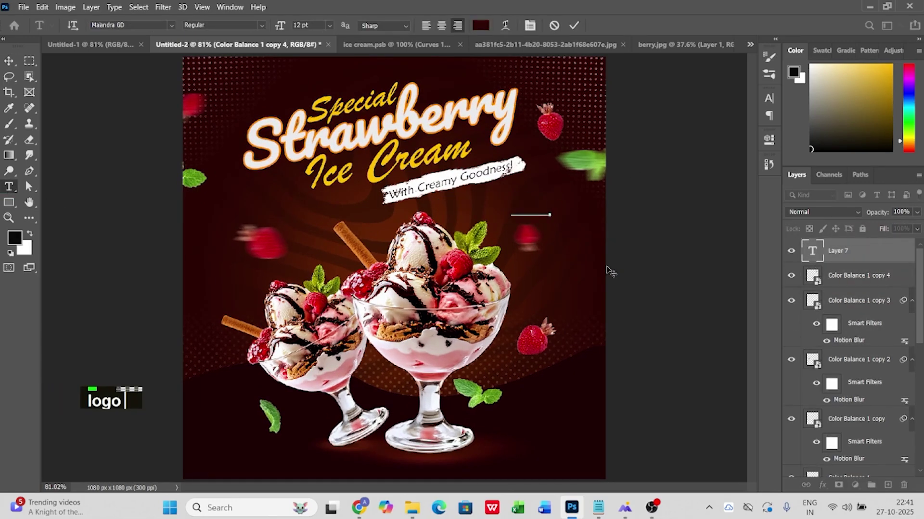
{"action": "key", "text": "ctrl+a"}
{"action": "left_click", "coordinate": [482, 27]}
{"action": "left_click_drag", "start_coordinate": [621, 255], "coordinate": [583, 231]}
{"action": "left_click", "coordinate": [884, 240]}
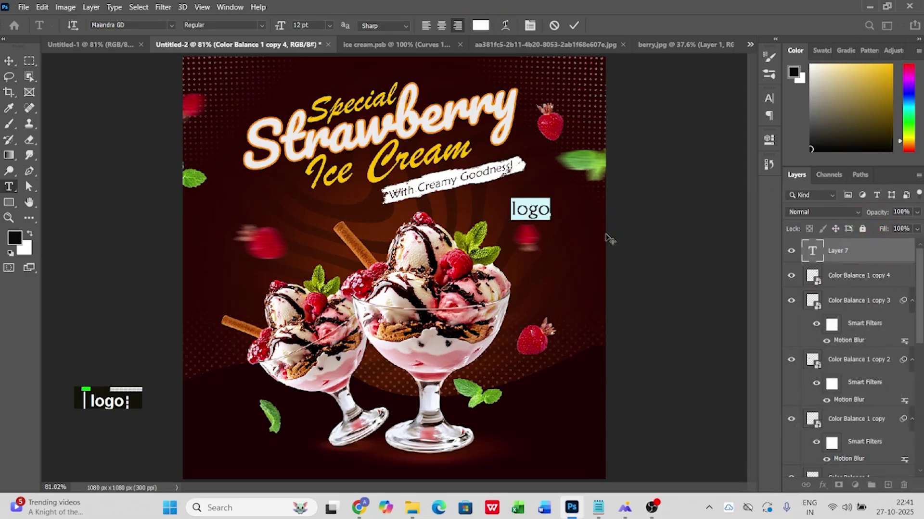
Step: Replace the text with "logo here" on two lines and format it in all caps with the Impact font
{"action": "type", "text": "logo"}
{"action": "key", "text": "Return"}
{"action": "type", "text": "here"}
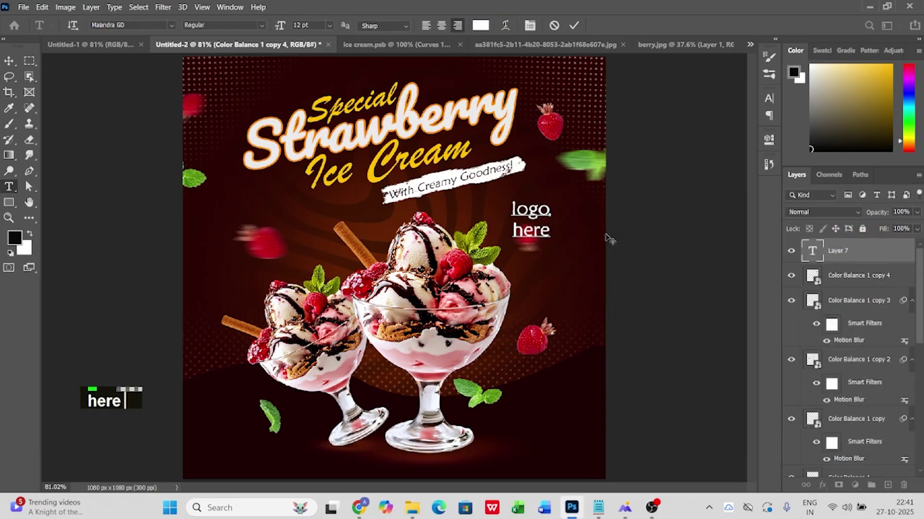
{"action": "key", "text": "ctrl+a"}
{"action": "left_click", "coordinate": [768, 99]}
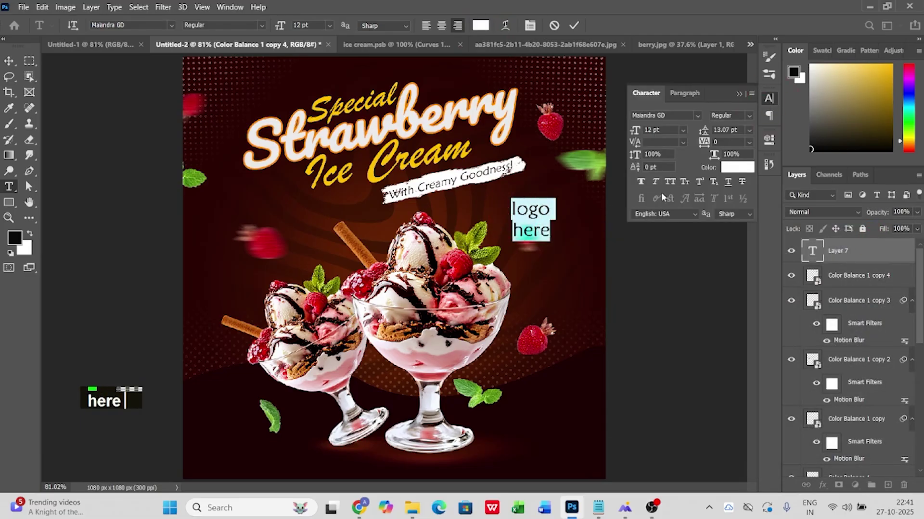
{"action": "left_click", "coordinate": [670, 183]}
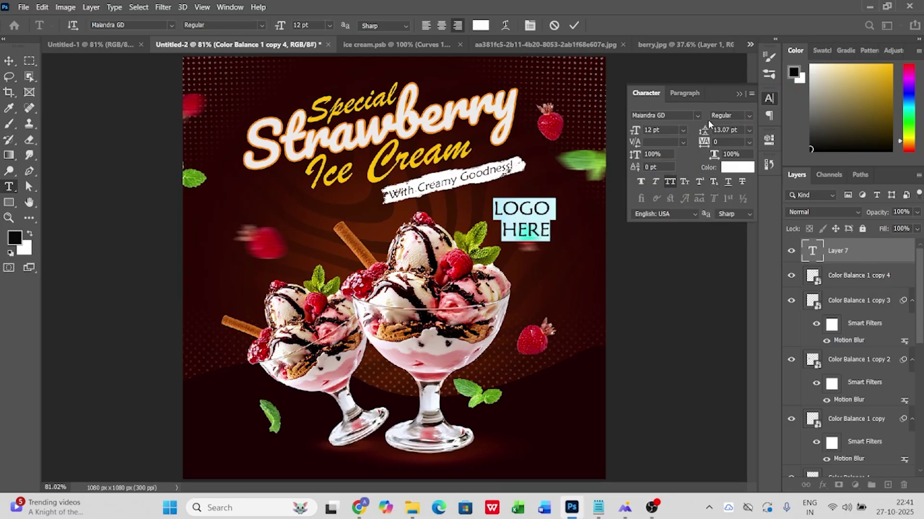
{"action": "left_click", "coordinate": [697, 116]}
{"action": "left_click", "coordinate": [676, 186]}
{"action": "left_click", "coordinate": [9, 62]}
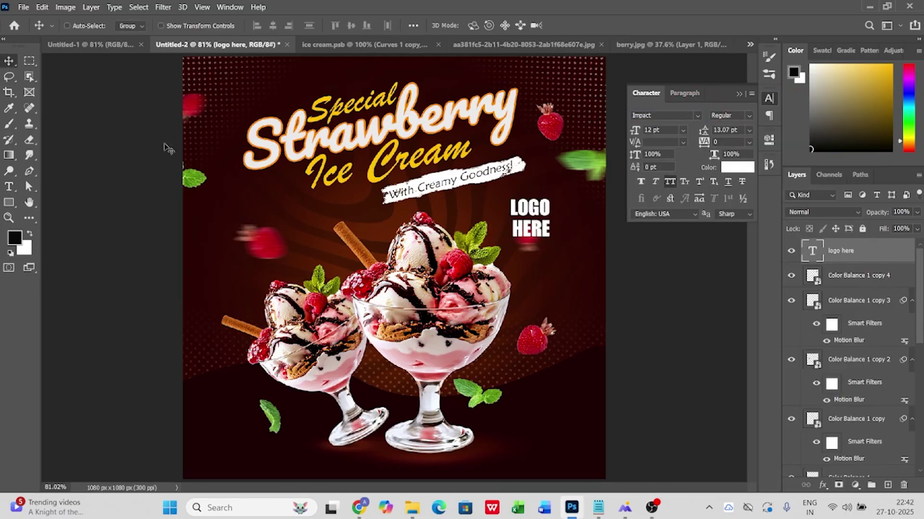
Step: Move the LOGO HERE text to the poster's top-right corner and centre-align its two lines
{"action": "left_click", "coordinate": [696, 116]}
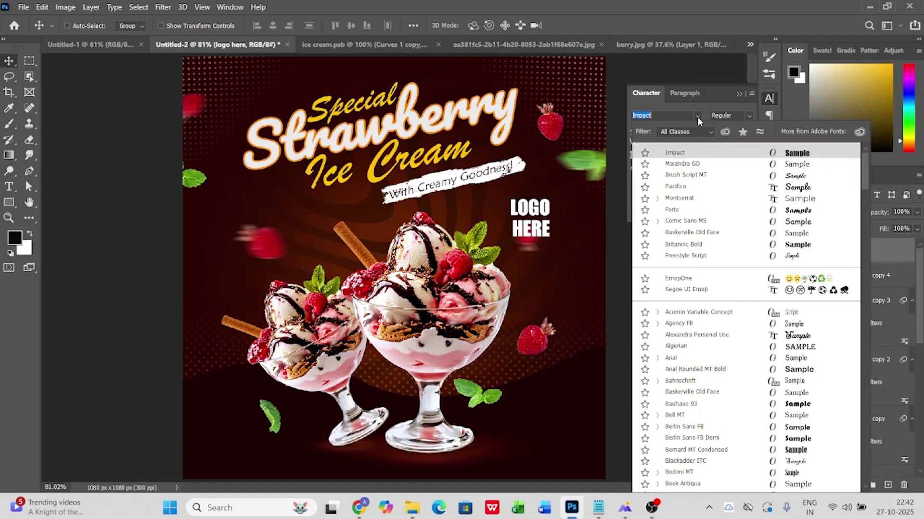
{"action": "left_click", "coordinate": [697, 117]}
{"action": "left_click_drag", "start_coordinate": [540, 212], "coordinate": [587, 77]}
{"action": "double_click", "coordinate": [587, 77]}
{"action": "left_click", "coordinate": [440, 26]}
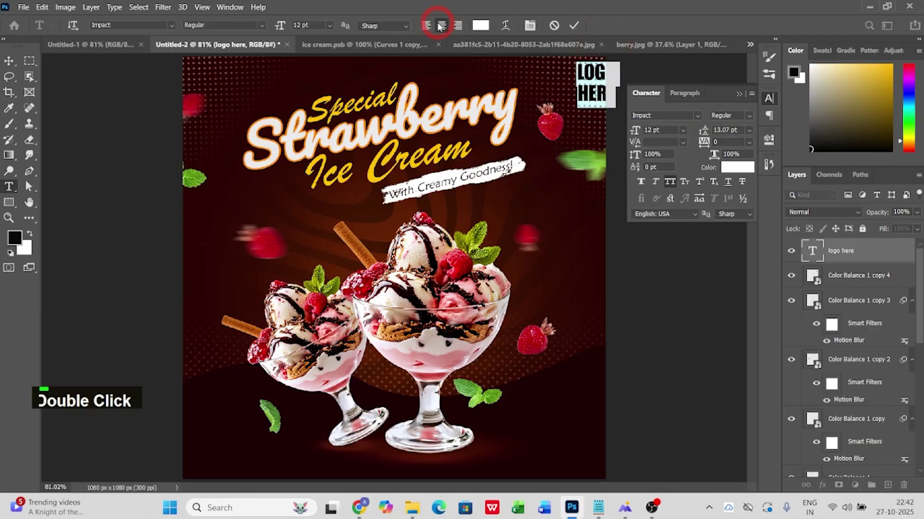
{"action": "left_click", "coordinate": [8, 62]}
{"action": "left_click_drag", "start_coordinate": [561, 80], "coordinate": [537, 79]}
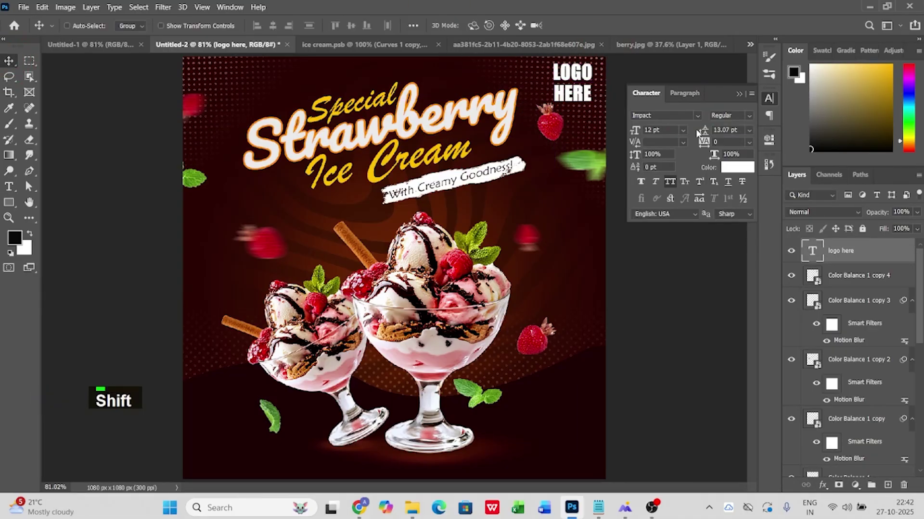
Step: Change the LOGO HERE text's font to Montserrat Bold and set its leading to 12 pt
{"action": "double_click", "coordinate": [581, 102]}
{"action": "left_click", "coordinate": [697, 116]}
{"action": "left_click", "coordinate": [658, 199]}
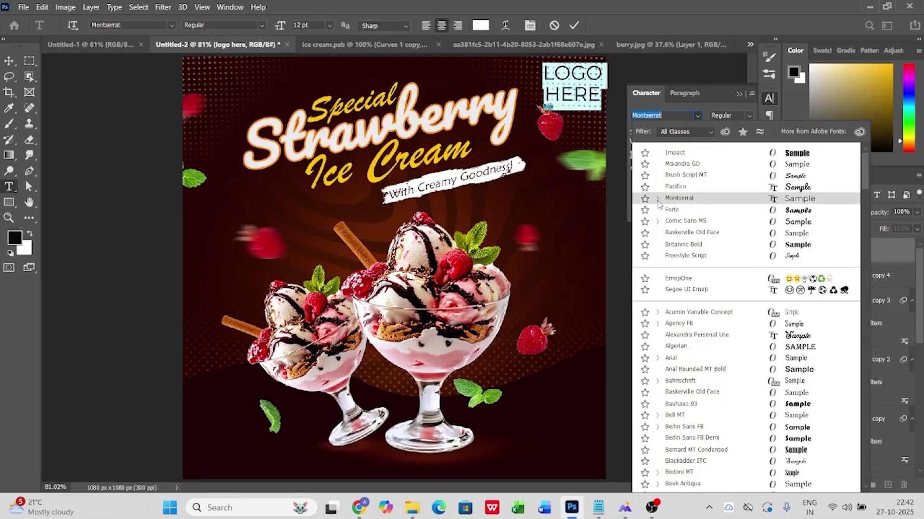
{"action": "left_click", "coordinate": [685, 245]}
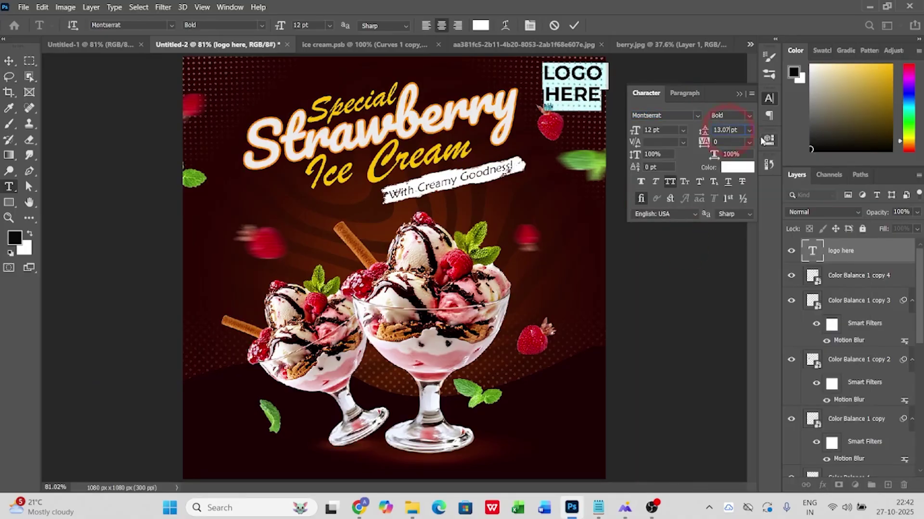
{"action": "key", "text": "Down"}
{"action": "key", "text": "Down"}
{"action": "key", "text": "Up"}
{"action": "key", "text": "Up"}
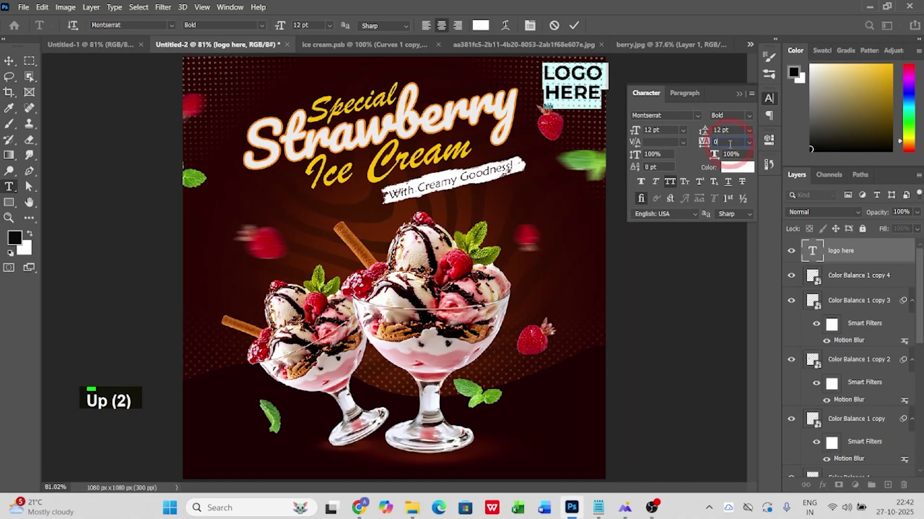
{"action": "key", "text": "Down"}
{"action": "key", "text": "Down"}
{"action": "left_click", "coordinate": [748, 96]}
{"action": "key", "text": "ctrl+Return"}
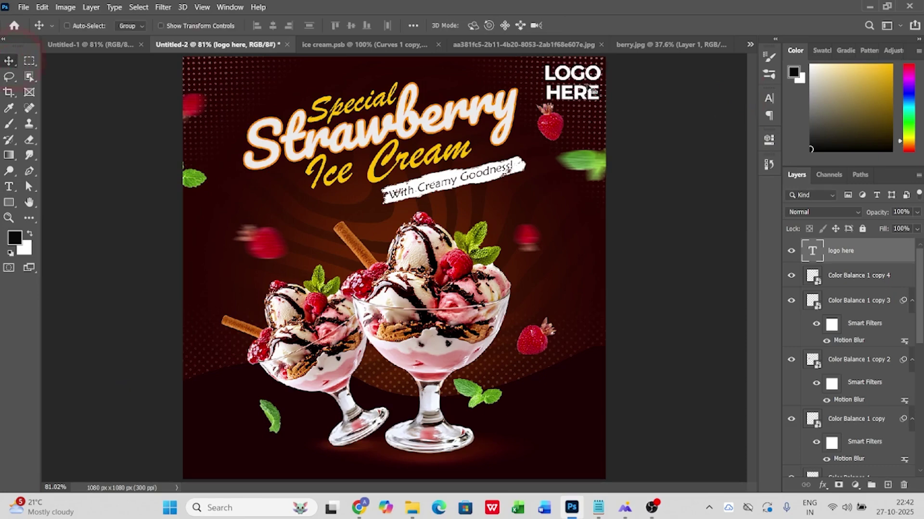
Step: Scale the logo text down to 8.81 pt in the poster's corner and colour the word HERE with the title's yellow
{"action": "key", "text": "ctrl+t"}
{"action": "double_click", "coordinate": [582, 80]}
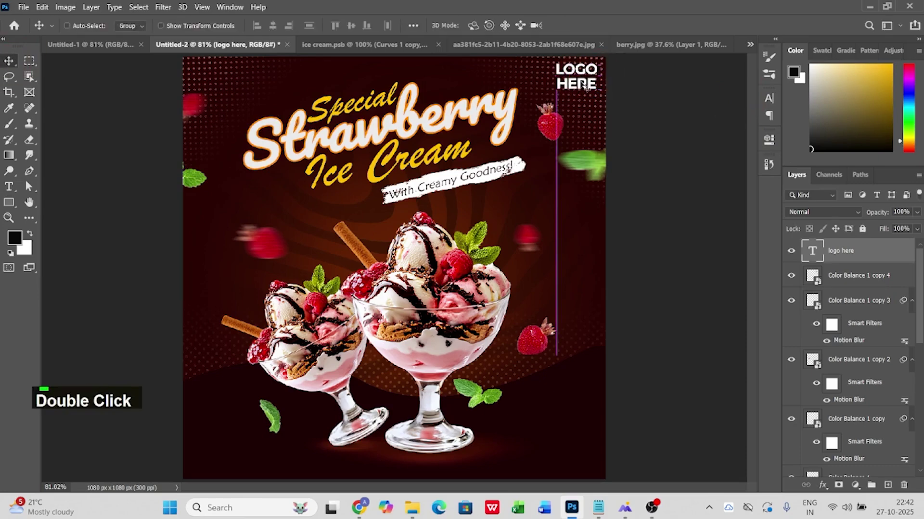
{"action": "double_click", "coordinate": [577, 84]}
{"action": "left_click", "coordinate": [481, 25]}
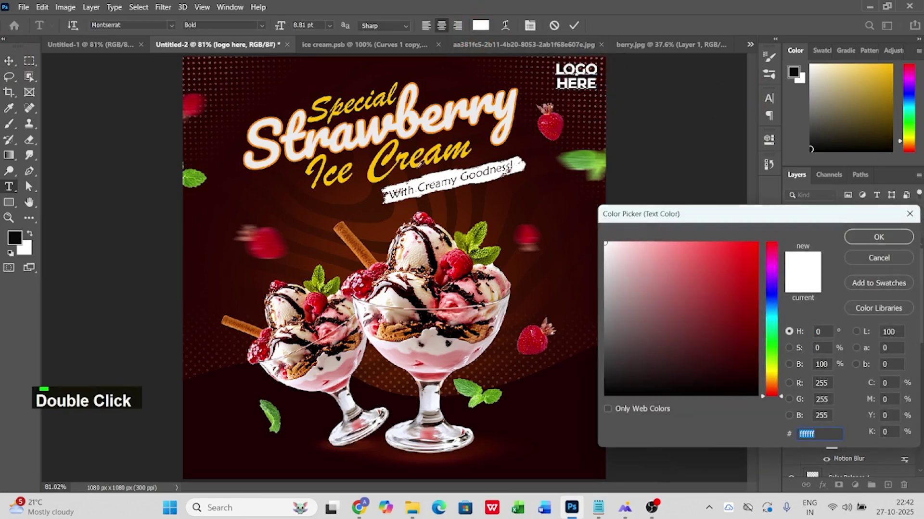
{"action": "left_click", "coordinate": [420, 164]}
{"action": "left_click", "coordinate": [873, 238]}
{"action": "key", "text": "KP_Enter"}
{"action": "key", "text": "v"}
{"action": "key", "text": "ctrl+0"}
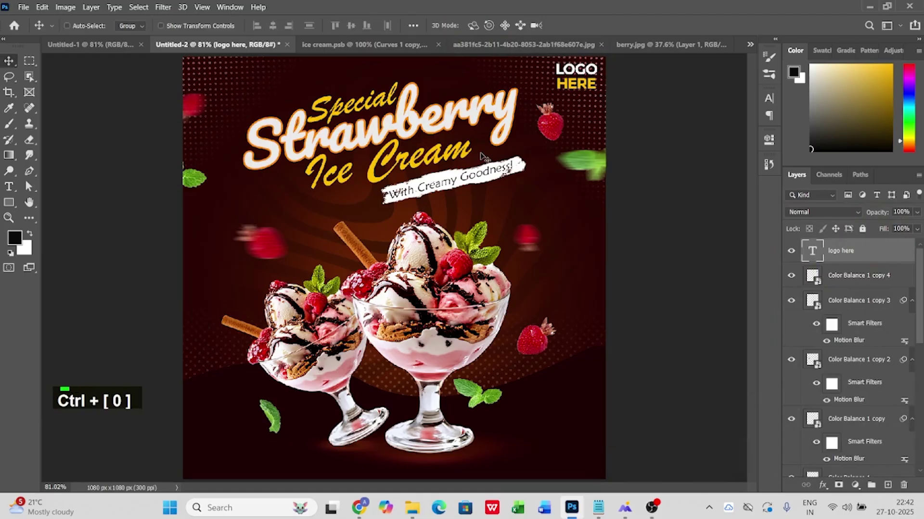
Step: Shift the ice cream glasses group slightly to the left on the poster
{"action": "scroll", "coordinate": [436, 441], "scroll_direction": "up", "scroll_amount": 3}
{"action": "left_click_drag", "start_coordinate": [489, 441], "coordinate": [409, 449]}
{"action": "left_click_drag", "start_coordinate": [472, 235], "coordinate": [453, 238]}
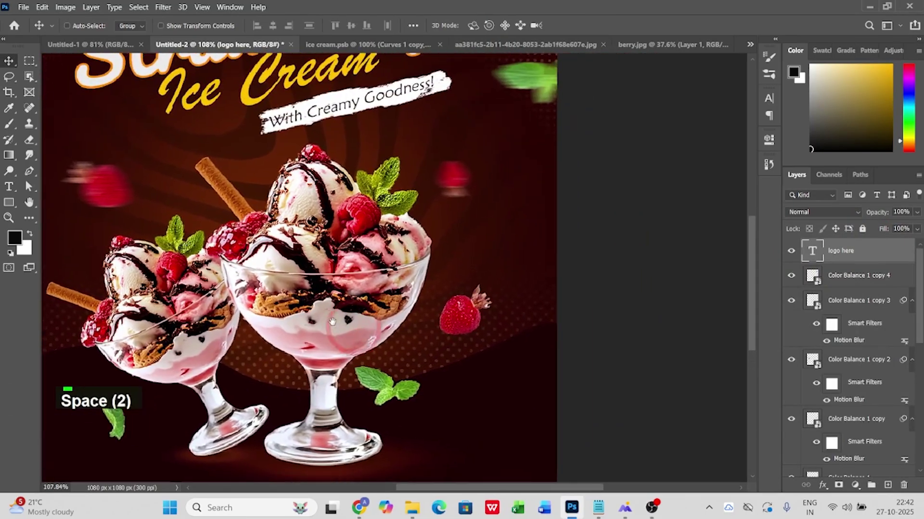
{"action": "scroll", "coordinate": [452, 239], "scroll_direction": "up", "scroll_amount": 2}
{"action": "left_click_drag", "start_coordinate": [398, 297], "coordinate": [451, 263]}
{"action": "right_click", "coordinate": [433, 254]}
{"action": "left_click", "coordinate": [460, 263]}
{"action": "left_click_drag", "start_coordinate": [515, 299], "coordinate": [467, 318]}
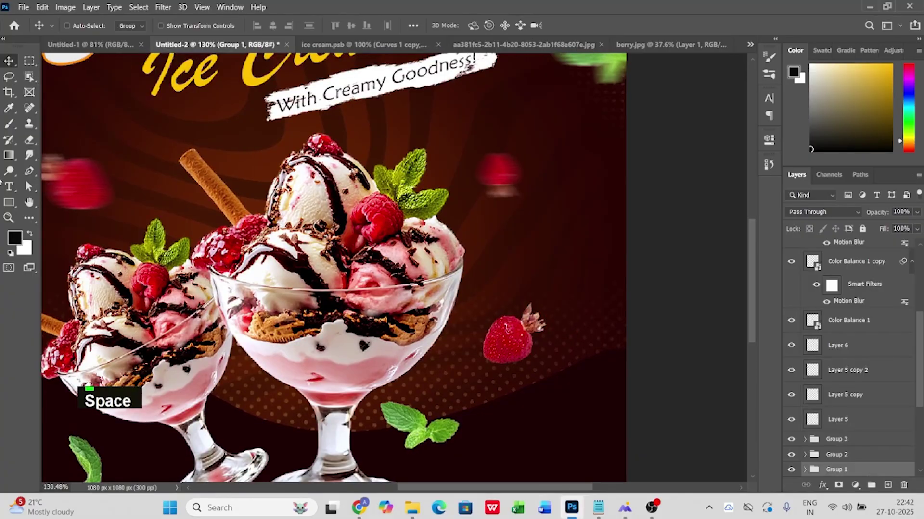
Step: Choose the 25 px textured brush from the Dry Media Brushes set for painting
{"action": "left_click", "coordinate": [8, 123]}
{"action": "left_click", "coordinate": [69, 26]}
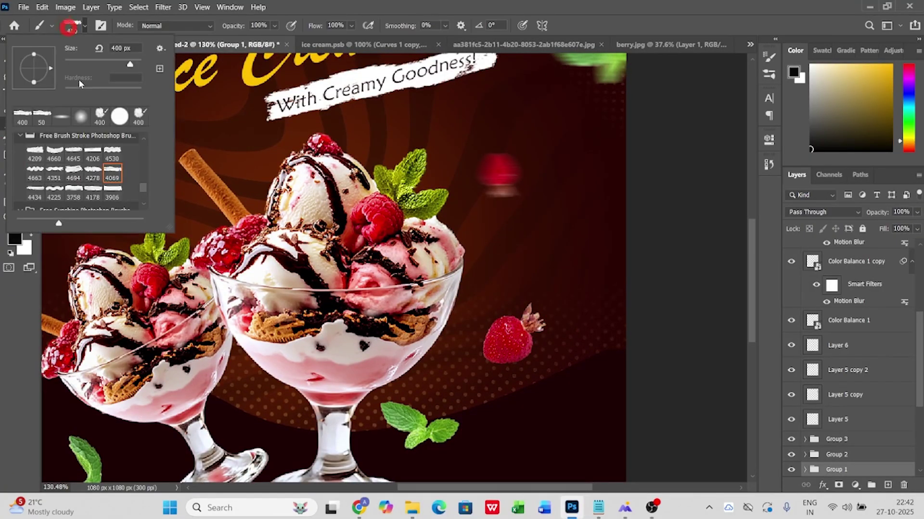
{"action": "mouse_move", "coordinate": [144, 188]}
{"action": "left_mouse_down"}
{"action": "mouse_move", "coordinate": [146, 131]}
{"action": "mouse_move", "coordinate": [145, 148]}
{"action": "left_mouse_up"}
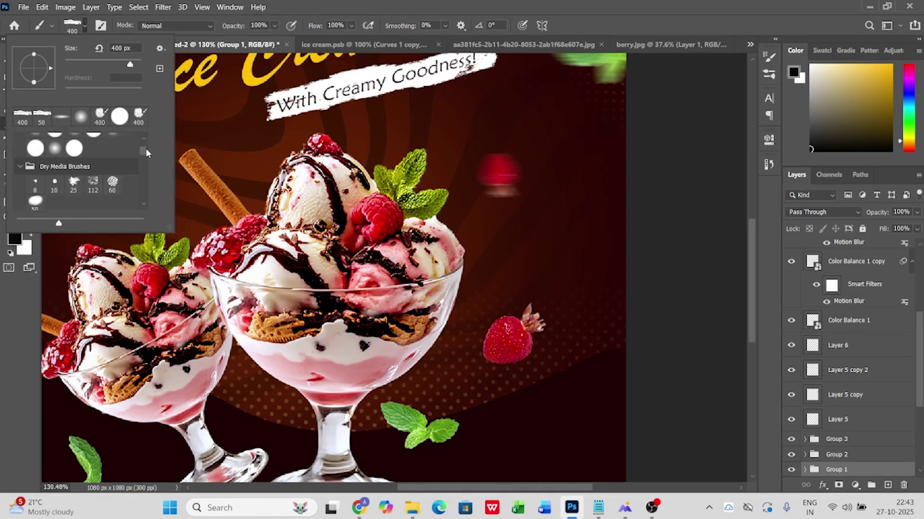
{"action": "left_click", "coordinate": [73, 181]}
{"action": "left_click", "coordinate": [559, 209]}
{"action": "left_click", "coordinate": [493, 211]}
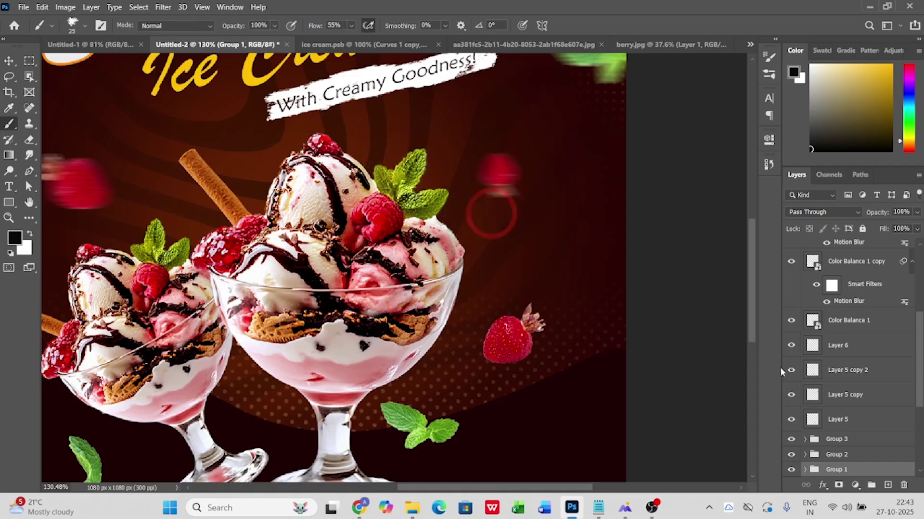
Step: On a new top layer, paint white accent strokes and a rounded triangular outline beside the large glass, with brush smoothing at 100%
{"action": "scroll", "coordinate": [853, 347], "scroll_direction": "down", "scroll_amount": 3}
{"action": "scroll", "coordinate": [827, 389], "scroll_direction": "up", "scroll_amount": 3}
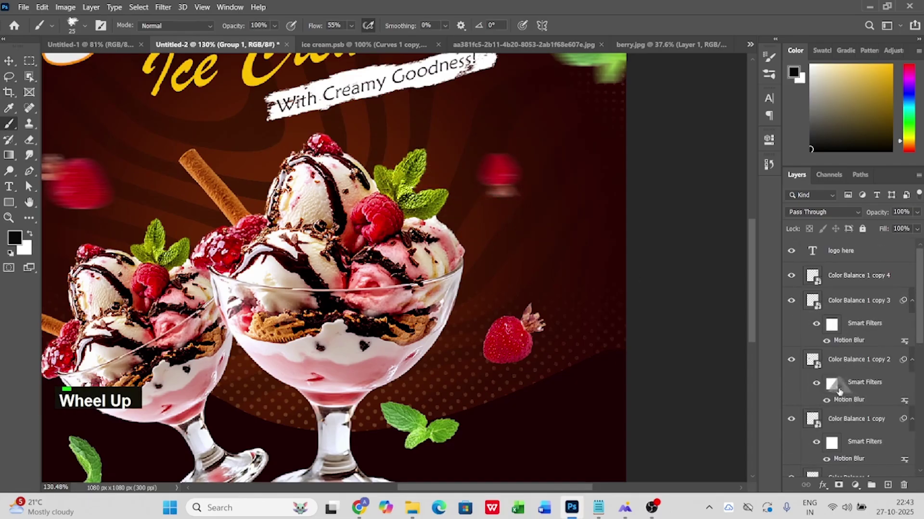
{"action": "left_click", "coordinate": [878, 255]}
{"action": "key", "text": "ctrl+shift+alt+n"}
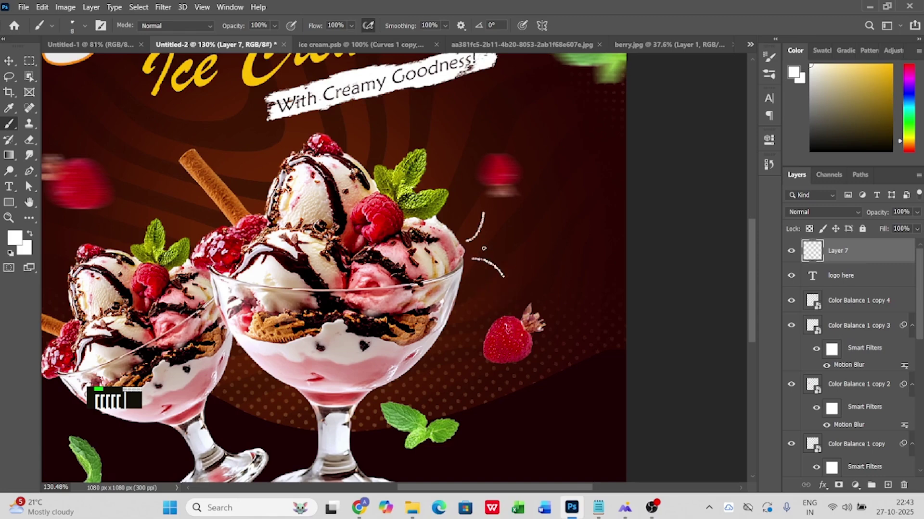
{"action": "key", "text": "ctrl+z"}
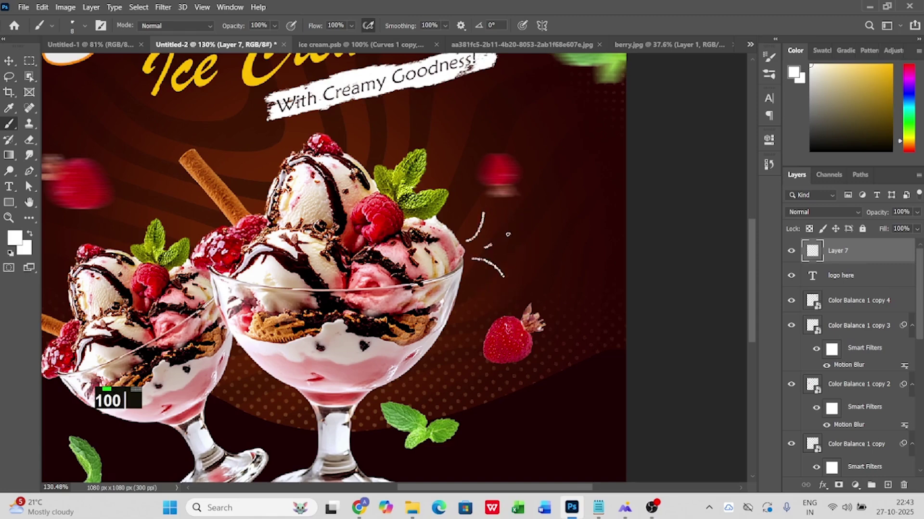
{"action": "left_click_drag", "start_coordinate": [519, 240], "coordinate": [524, 247]}
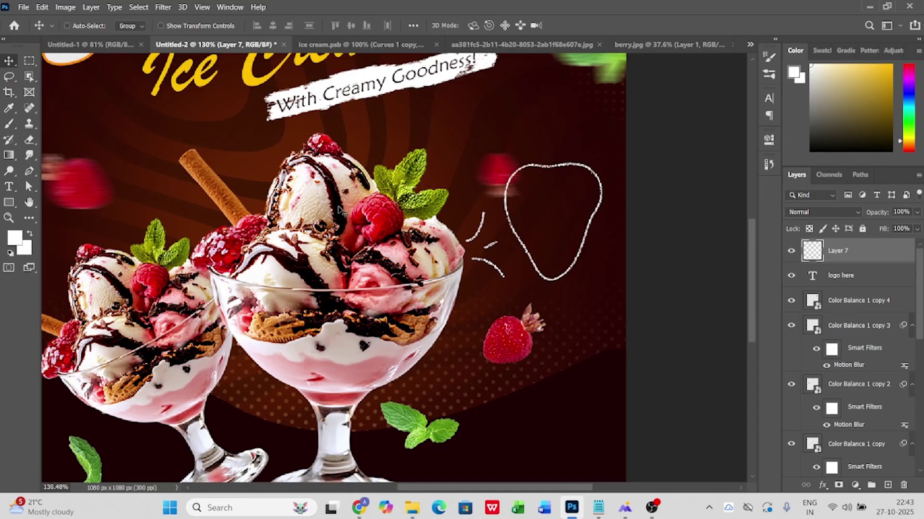
Step: Copy "Only $ 3.90" from the Notepad copy text and paste it as new text above the white outline on the Photoshop poster
{"action": "key", "text": "ctrl+0"}
{"action": "key", "text": "t"}
{"action": "left_click", "coordinate": [531, 202]}
{"action": "left_click", "coordinate": [598, 507]}
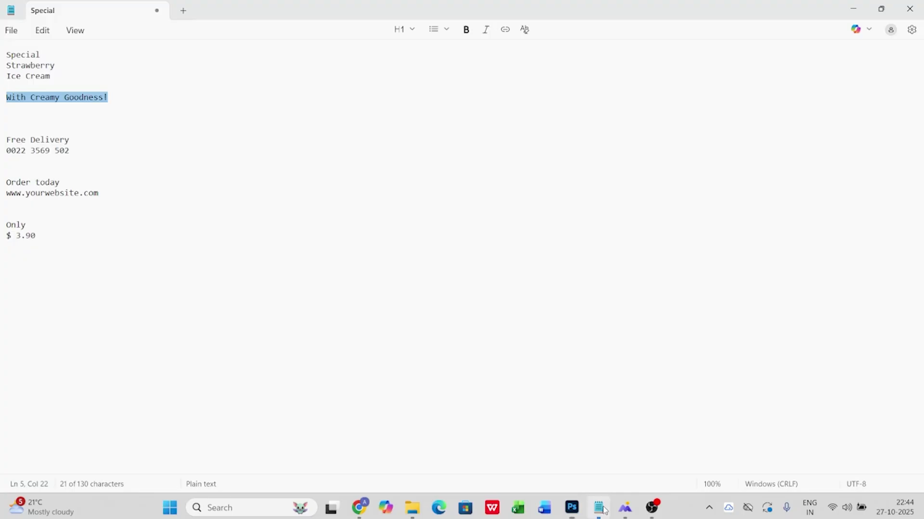
{"action": "mouse_move", "coordinate": [6, 222]}
{"action": "left_mouse_down"}
{"action": "mouse_move", "coordinate": [36, 236]}
{"action": "mouse_move", "coordinate": [4, 231]}
{"action": "left_mouse_up"}
{"action": "left_click", "coordinate": [33, 225]}
{"action": "key", "text": "ctrl+c"}
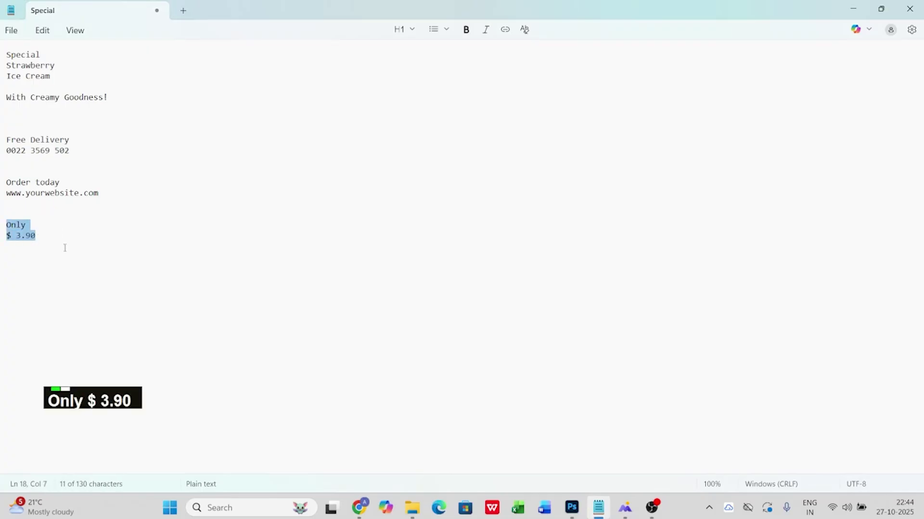
{"action": "key", "text": "alt+Tab"}
{"action": "key", "text": "ctrl+v"}
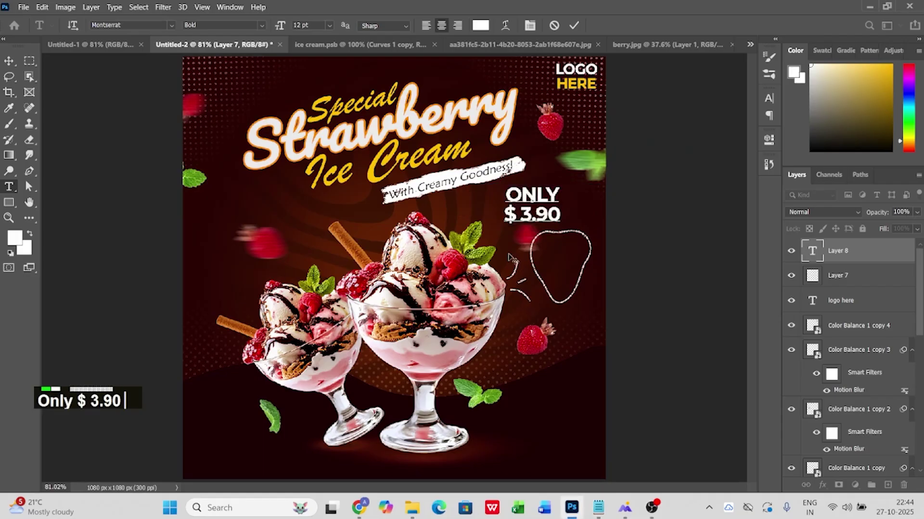
Step: Set the price text's font to Impact, scale it to 9.56 pt and place it inside the white hand-drawn outline
{"action": "left_click", "coordinate": [170, 25]}
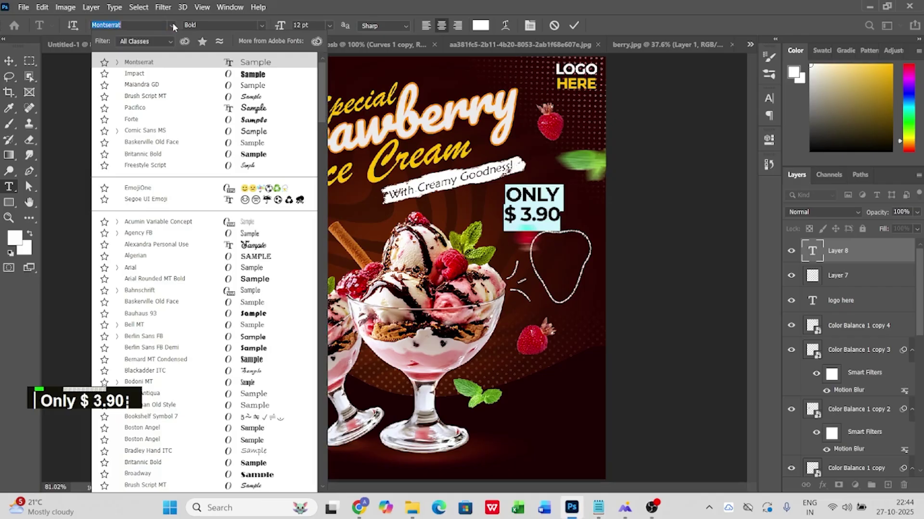
{"action": "left_click", "coordinate": [134, 85]}
{"action": "left_click", "coordinate": [9, 62]}
{"action": "left_click_drag", "start_coordinate": [547, 226], "coordinate": [583, 277]}
{"action": "scroll", "coordinate": [574, 279], "scroll_direction": "up", "scroll_amount": 5}
{"action": "key", "text": "ctrl+t"}
{"action": "double_click", "coordinate": [571, 229]}
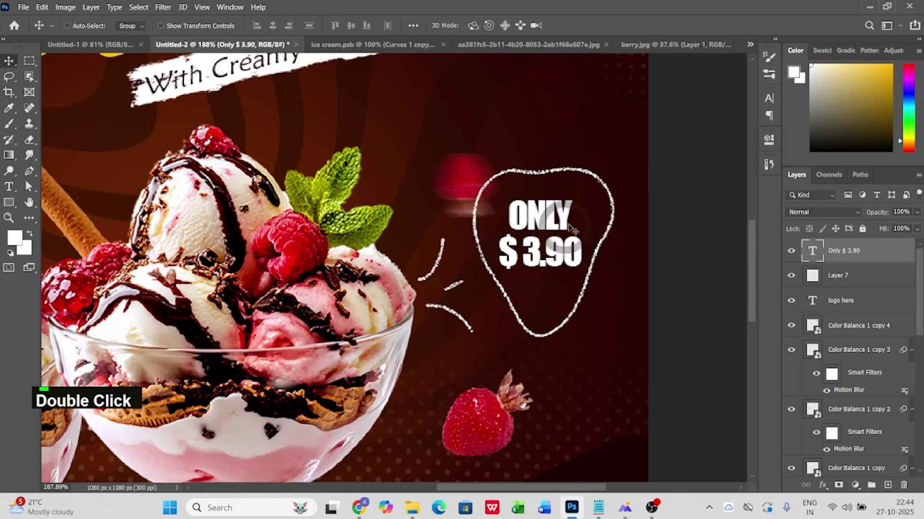
Step: Set the word ONLY in the price text to 12 pt and colour it with the title's yellow
{"action": "double_click", "coordinate": [810, 252]}
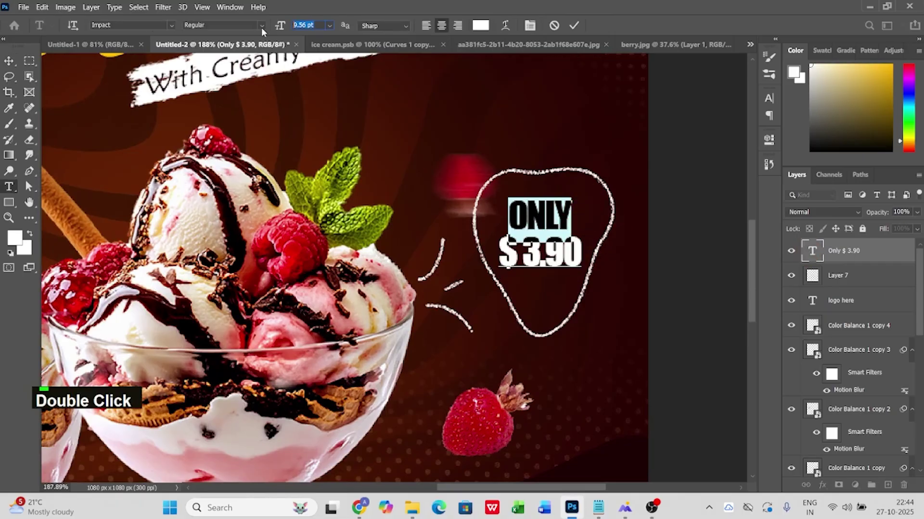
{"action": "type", "text": "12"}
{"action": "key", "text": "Return"}
{"action": "double_click", "coordinate": [580, 220]}
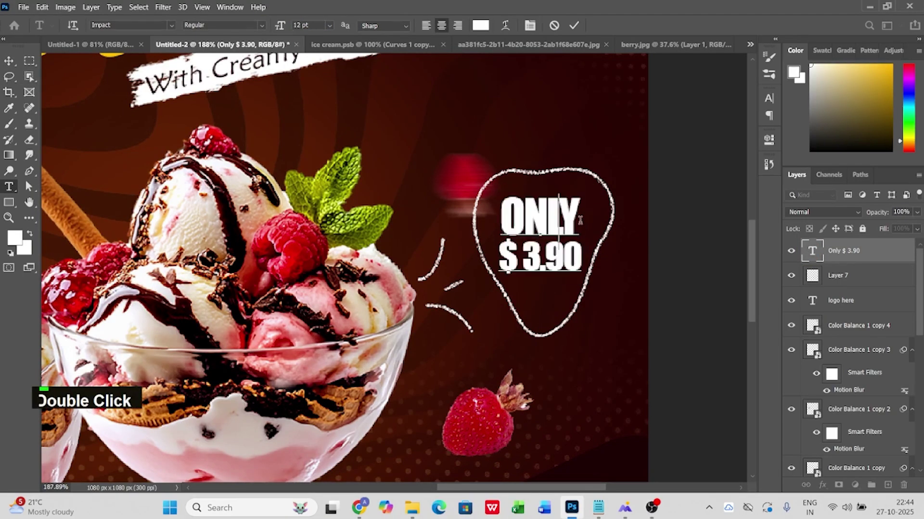
{"action": "left_click", "coordinate": [480, 25]}
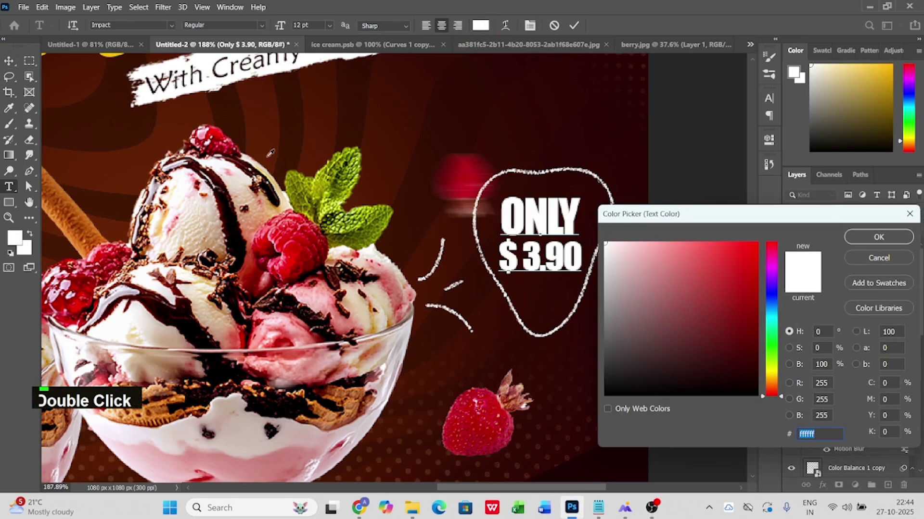
{"action": "scroll", "coordinate": [483, 274], "scroll_direction": "down", "scroll_amount": 2}
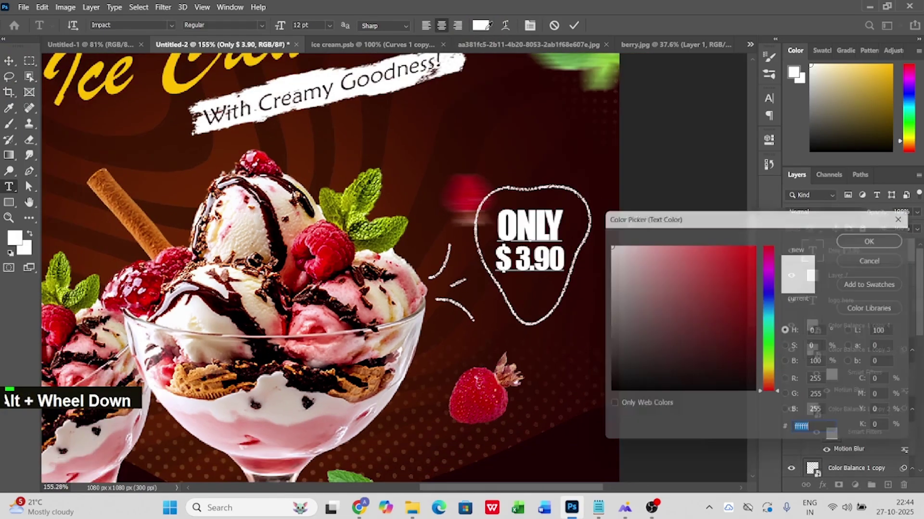
{"action": "type", "text": "ffcc000"}
{"action": "key", "text": "Return"}
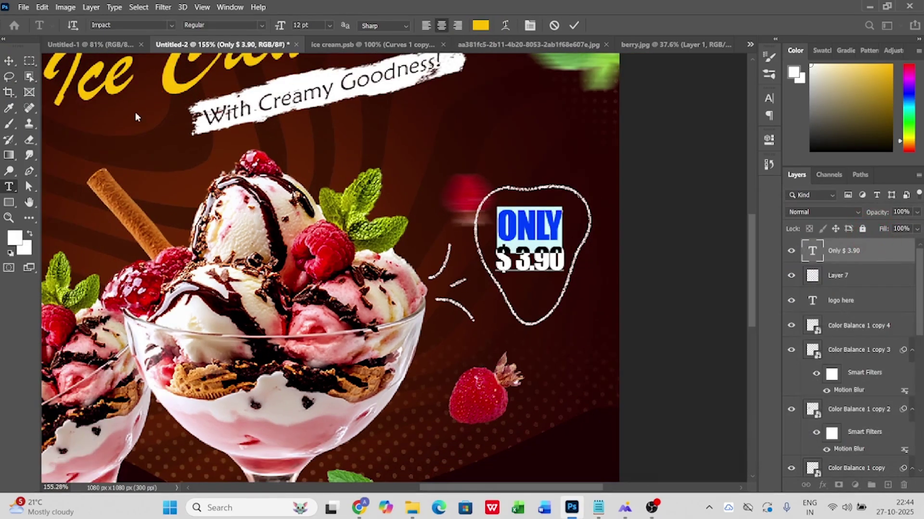
{"action": "left_click", "coordinate": [11, 62]}
{"action": "key", "text": "ctrl+0"}
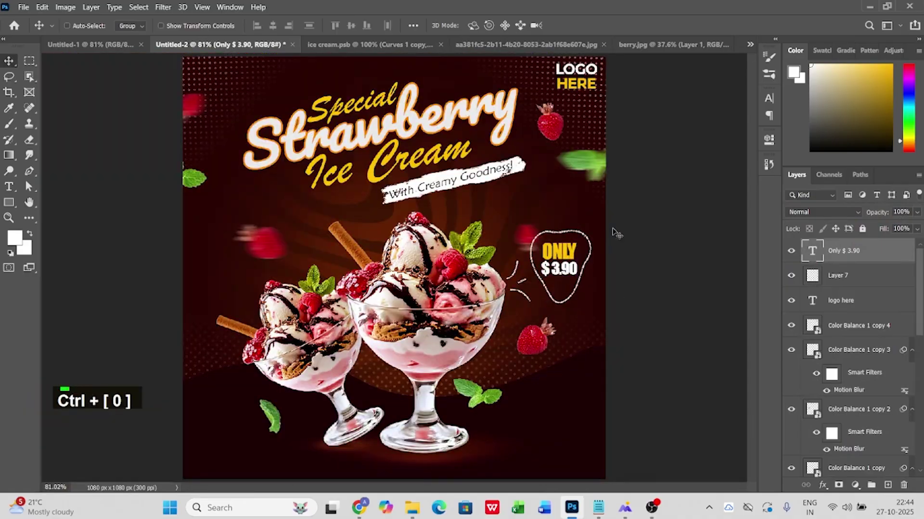
Step: Copy "Order today" from the Notepad copy text and paste it as new text near the poster's left edge in Photoshop
{"action": "left_click", "coordinate": [598, 508]}
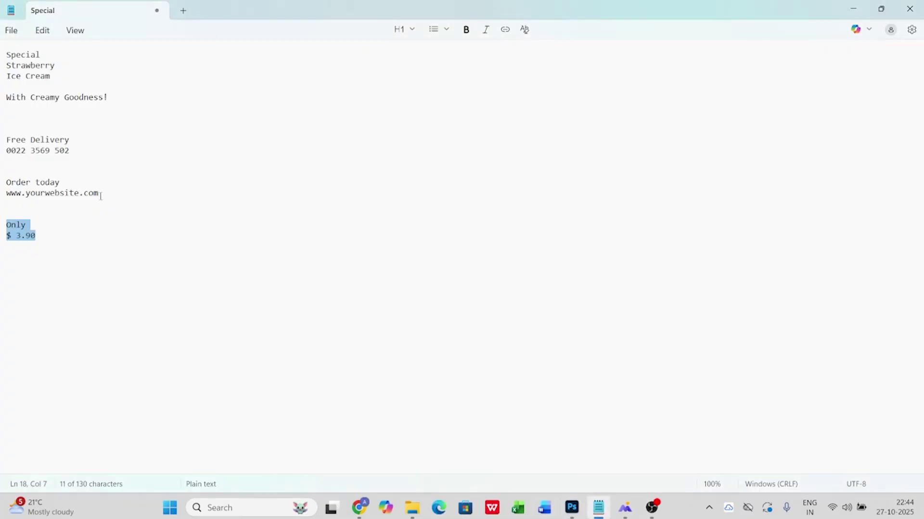
{"action": "left_click_drag", "start_coordinate": [101, 196], "coordinate": [9, 184]}
{"action": "triple_click", "coordinate": [35, 184]}
{"action": "key", "text": "ctrl+c"}
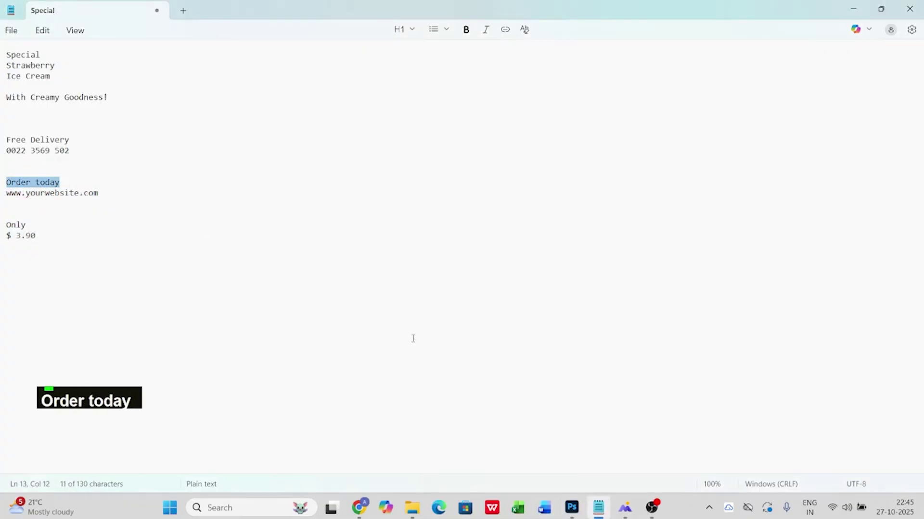
{"action": "left_click", "coordinate": [571, 508]}
{"action": "left_click", "coordinate": [8, 187]}
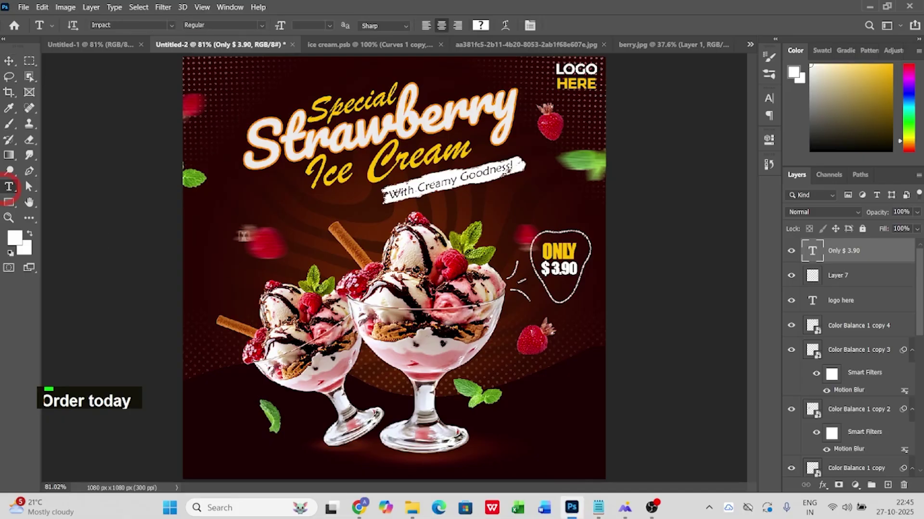
{"action": "left_click", "coordinate": [205, 227]}
{"action": "key", "text": "ctrl+v"}
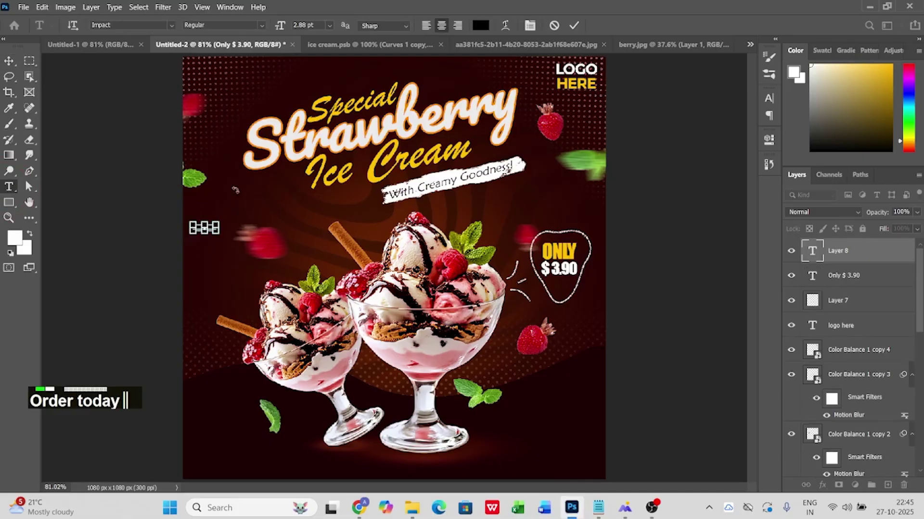
Step: Colour the ORDER TODAY text white, enlarge it and move it to the poster's lower-right area
{"action": "left_click", "coordinate": [479, 28]}
{"action": "left_click_drag", "start_coordinate": [607, 262], "coordinate": [603, 242]}
{"action": "left_click", "coordinate": [878, 236]}
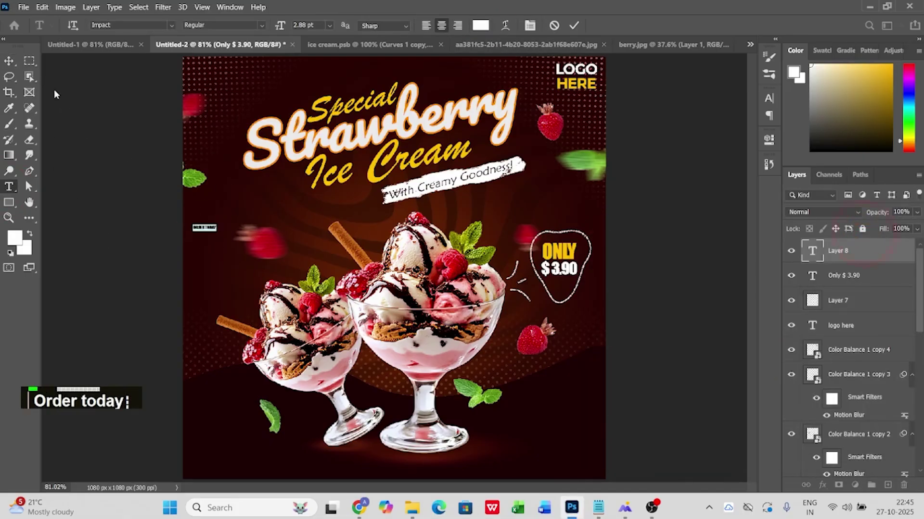
{"action": "left_click", "coordinate": [8, 61]}
{"action": "key", "text": "ctrl+t"}
{"action": "left_click_drag", "start_coordinate": [218, 231], "coordinate": [301, 247]}
{"action": "double_click", "coordinate": [231, 233]}
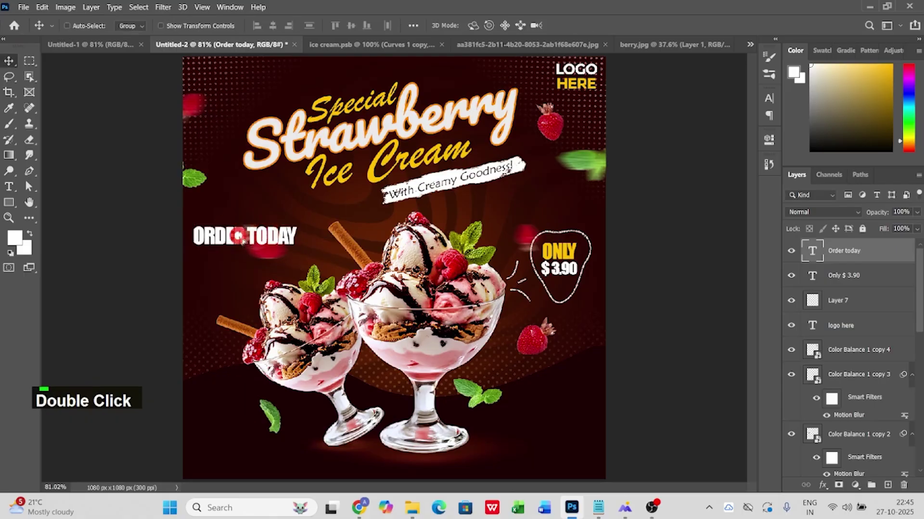
{"action": "left_click_drag", "start_coordinate": [231, 233], "coordinate": [508, 371]}
Step: Draw a rectangle about 269 × 67 px above the ORDER TODAY text, with no stroke and the title's yellow as fill
{"action": "scroll", "coordinate": [528, 432], "scroll_direction": "up", "scroll_amount": 3}
{"action": "key", "text": "u"}
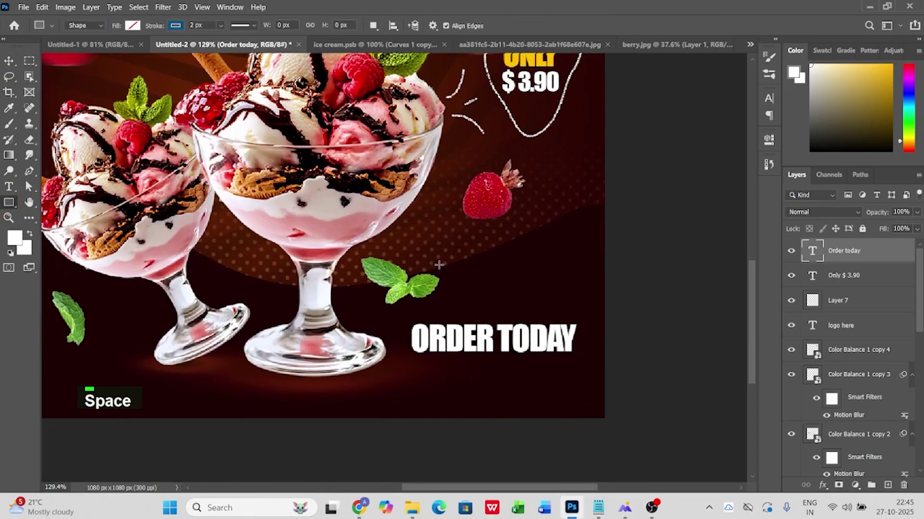
{"action": "left_click_drag", "start_coordinate": [416, 253], "coordinate": [576, 291]}
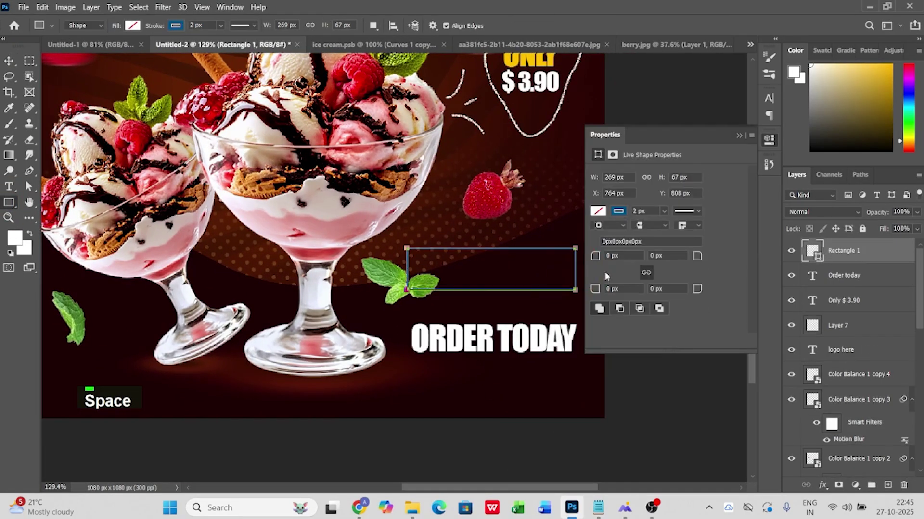
{"action": "left_click", "coordinate": [619, 210]}
{"action": "left_click", "coordinate": [605, 234]}
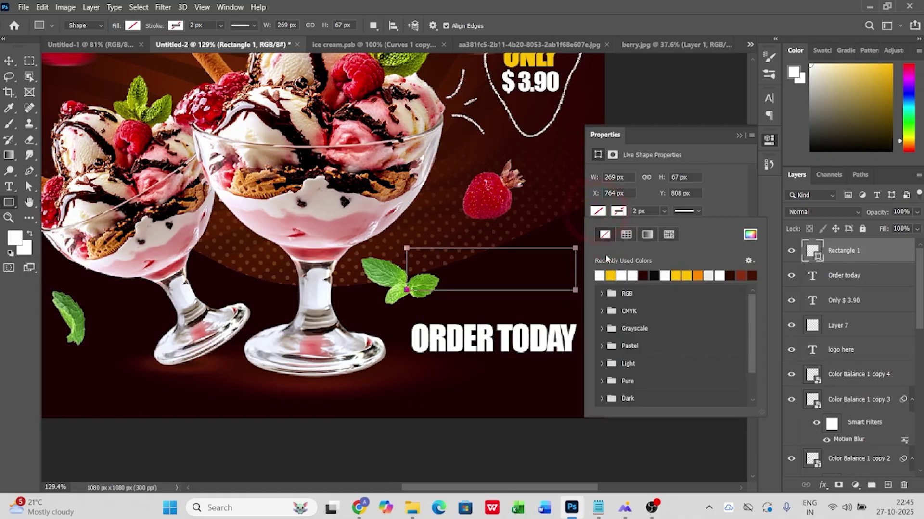
{"action": "left_click", "coordinate": [609, 275]}
{"action": "left_click", "coordinate": [724, 183]}
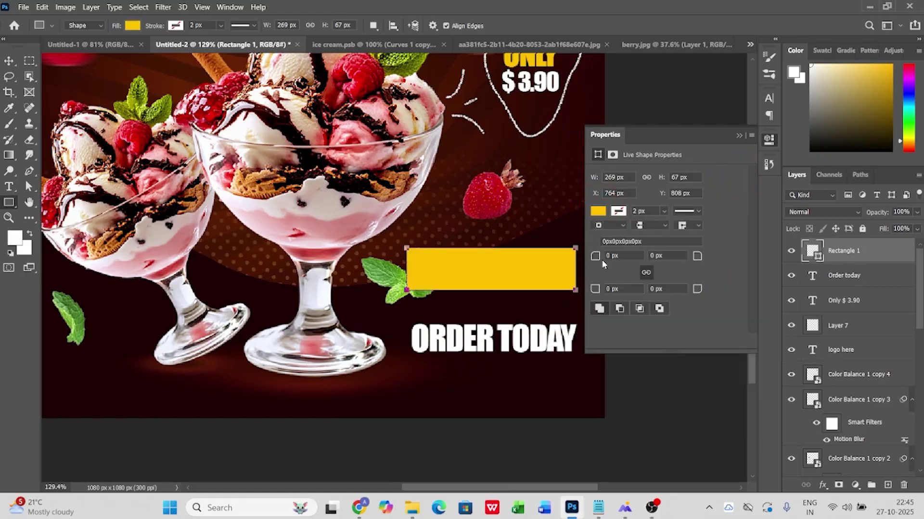
Step: Round all four corners of the yellow rectangle to 32 px
{"action": "left_click", "coordinate": [646, 273]}
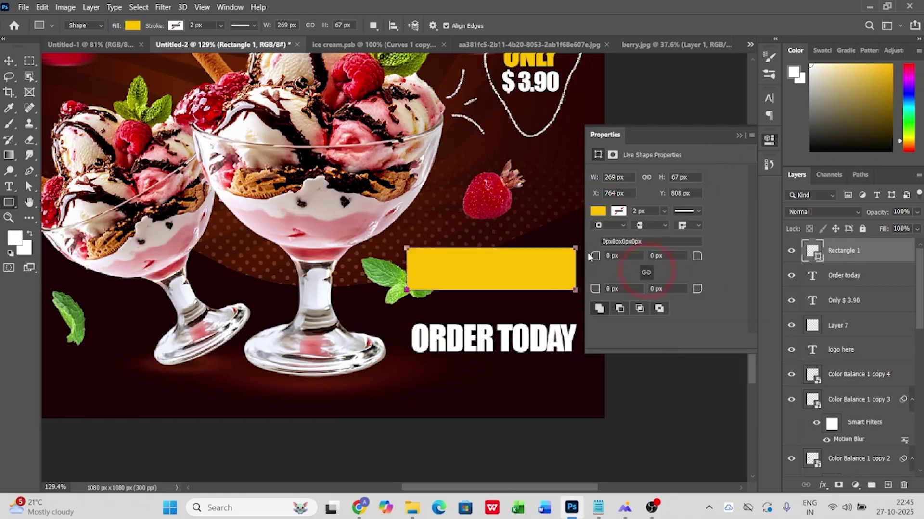
{"action": "left_click_drag", "start_coordinate": [597, 256], "coordinate": [612, 257]}
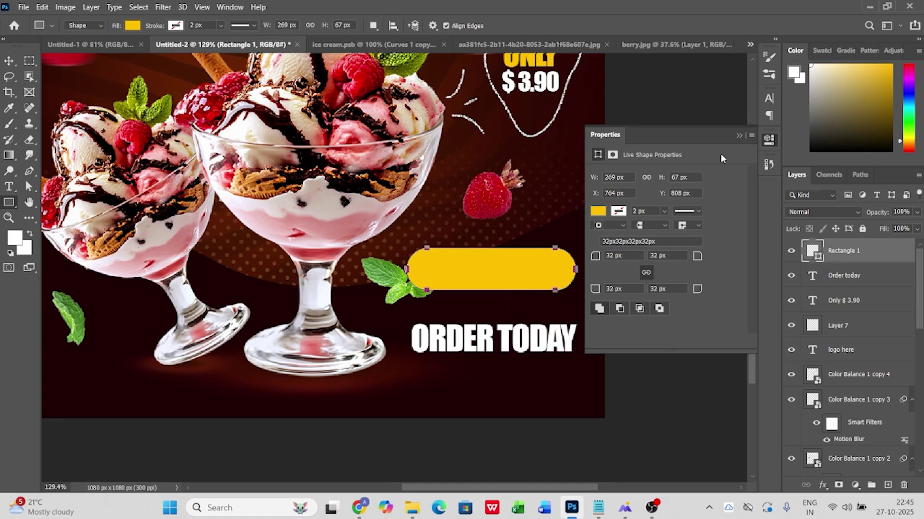
{"action": "double_click", "coordinate": [735, 136]}
{"action": "left_click", "coordinate": [6, 63]}
{"action": "left_click", "coordinate": [738, 136]}
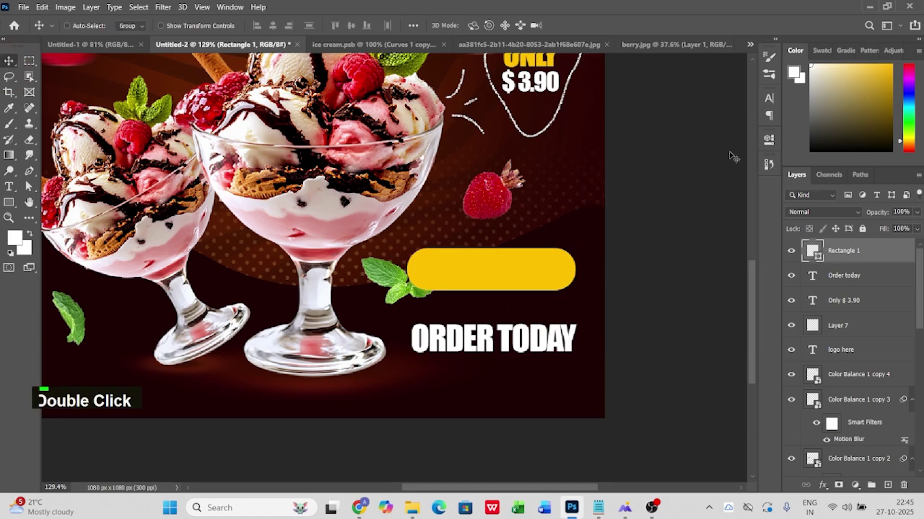
Step: Move the yellow rectangle over ORDER TODAY, stack it beneath the text, and scale the text to about 214 × 54 px
{"action": "left_click_drag", "start_coordinate": [537, 266], "coordinate": [538, 333]}
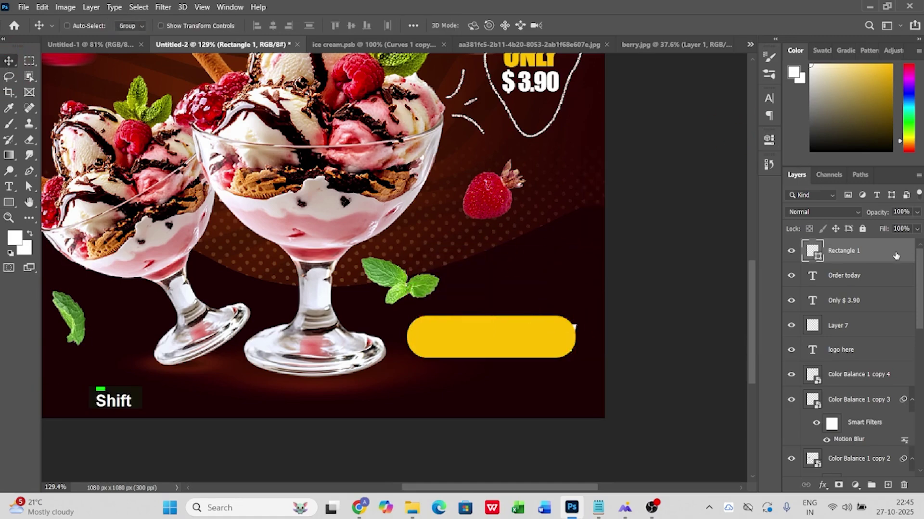
{"action": "left_click_drag", "start_coordinate": [829, 247], "coordinate": [829, 282]}
{"action": "left_click", "coordinate": [826, 256]}
{"action": "key", "text": "ctrl+t"}
{"action": "left_click_drag", "start_coordinate": [577, 360], "coordinate": [559, 354]}
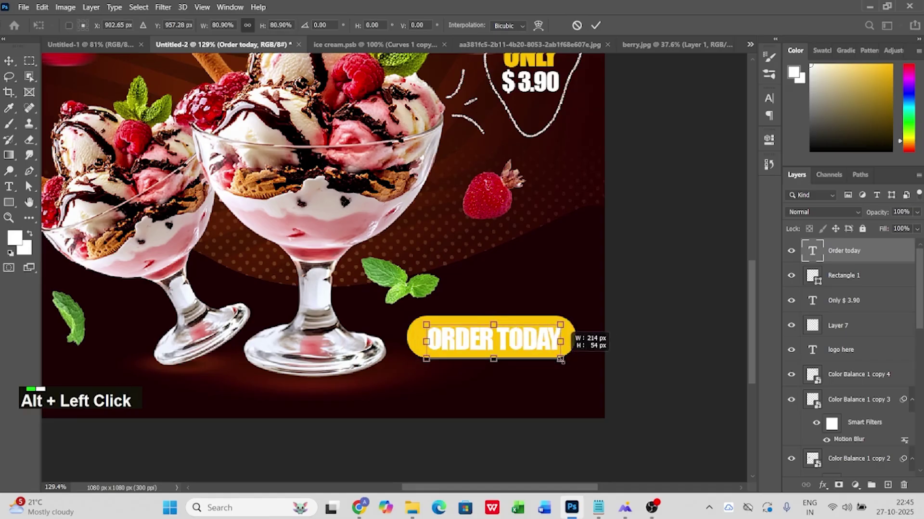
Step: Set the ORDER TODAY text's tracking to 60 and nudge it to centre within the yellow button
{"action": "double_click", "coordinate": [532, 343]}
{"action": "left_click", "coordinate": [768, 98]}
{"action": "left_click", "coordinate": [739, 141]}
{"action": "key", "text": "Up"}
{"action": "key", "text": "Up"}
{"action": "key", "text": "Up"}
{"action": "key", "text": "Up"}
{"action": "key", "text": "Up"}
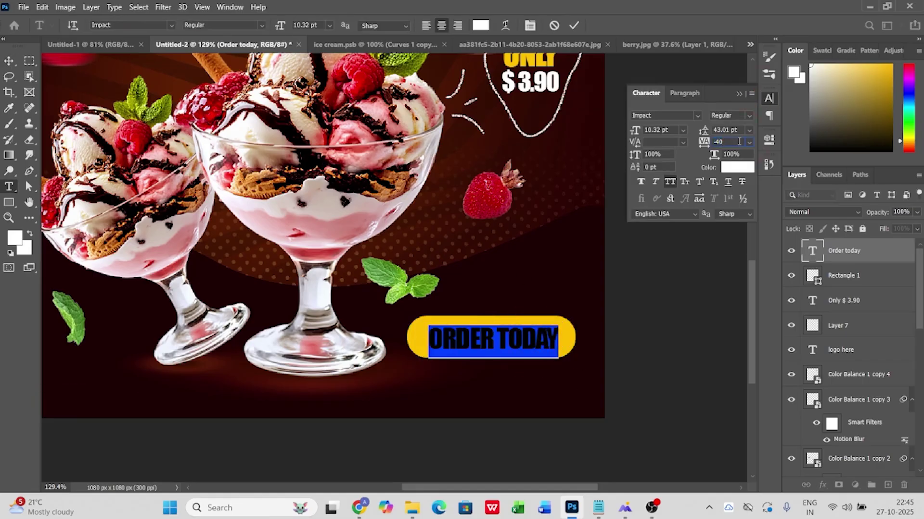
{"action": "left_click", "coordinate": [9, 61]}
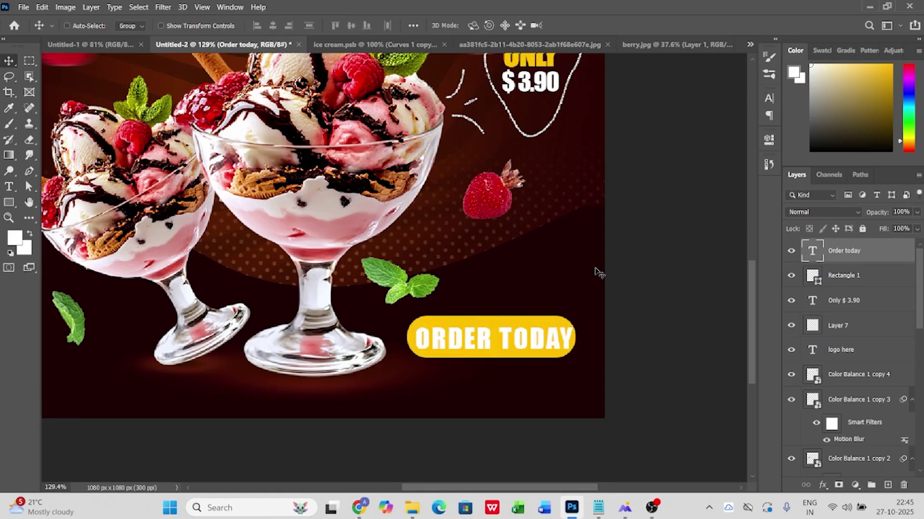
{"action": "key", "text": "Down"}
{"action": "key", "text": "Left"}
{"action": "key", "text": "Up"}
{"action": "key", "text": "Down"}
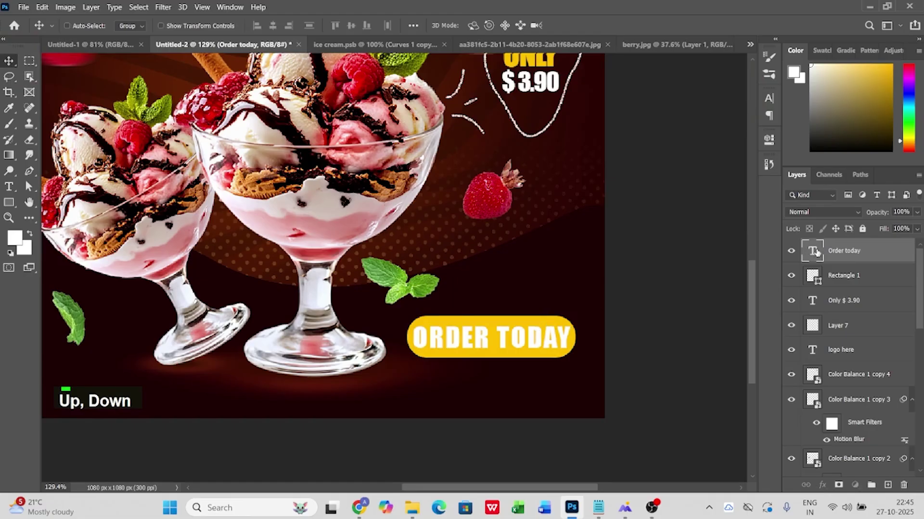
Step: Recolour the ORDER TODAY text with the dark maroon sampled from the poster background
{"action": "double_click", "coordinate": [816, 252]}
{"action": "left_click", "coordinate": [481, 25]}
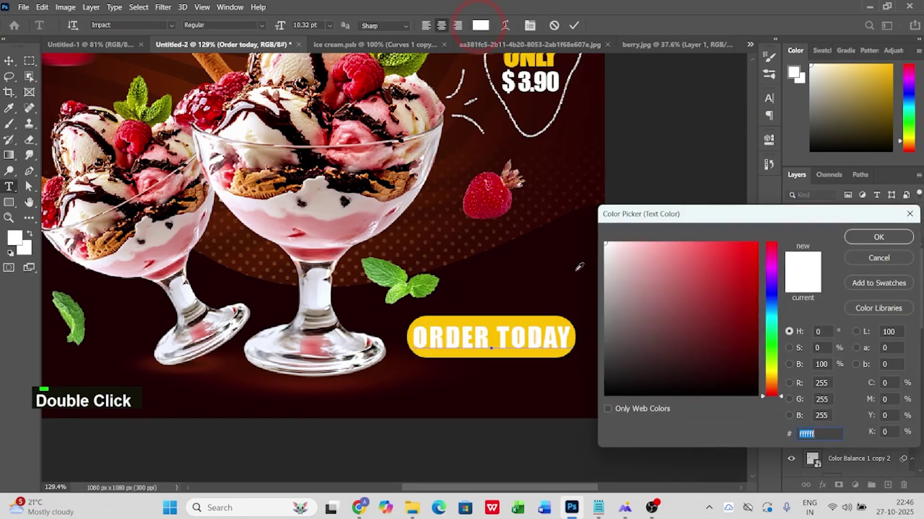
{"action": "left_click", "coordinate": [575, 268]}
{"action": "left_click", "coordinate": [879, 237]}
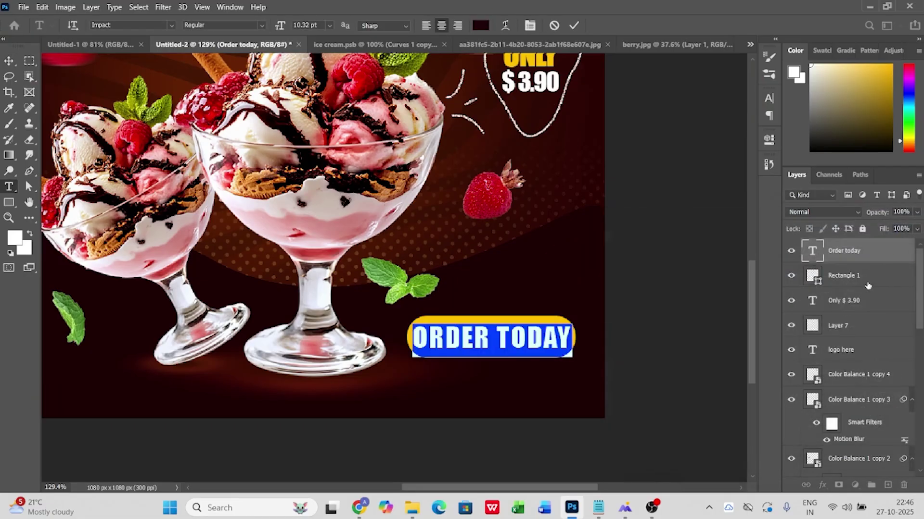
{"action": "left_click", "coordinate": [7, 62]}
Step: Scale the ORDER TODAY text and its yellow rectangle together to about 220 × 55 px
{"action": "key", "text": "ctrl+t"}
{"action": "left_click_drag", "start_coordinate": [456, 376], "coordinate": [473, 371]}
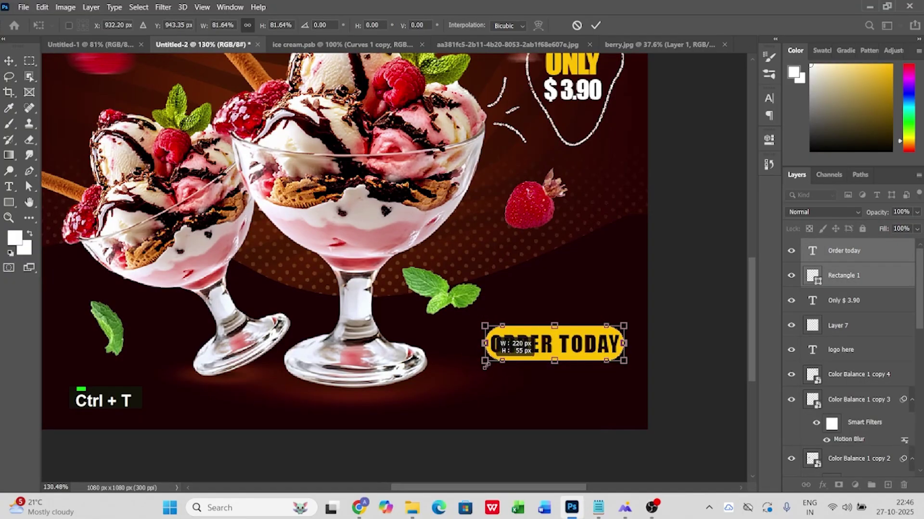
{"action": "double_click", "coordinate": [609, 343]}
{"action": "left_click", "coordinate": [598, 508]}
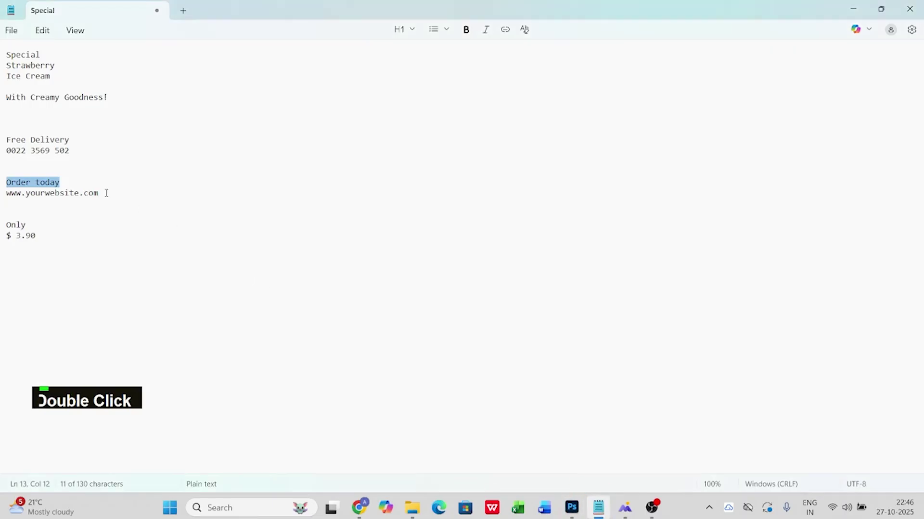
{"action": "double_click", "coordinate": [52, 192]}
{"action": "key", "text": "ctrl+c"}
{"action": "key", "text": "alt+Tab"}
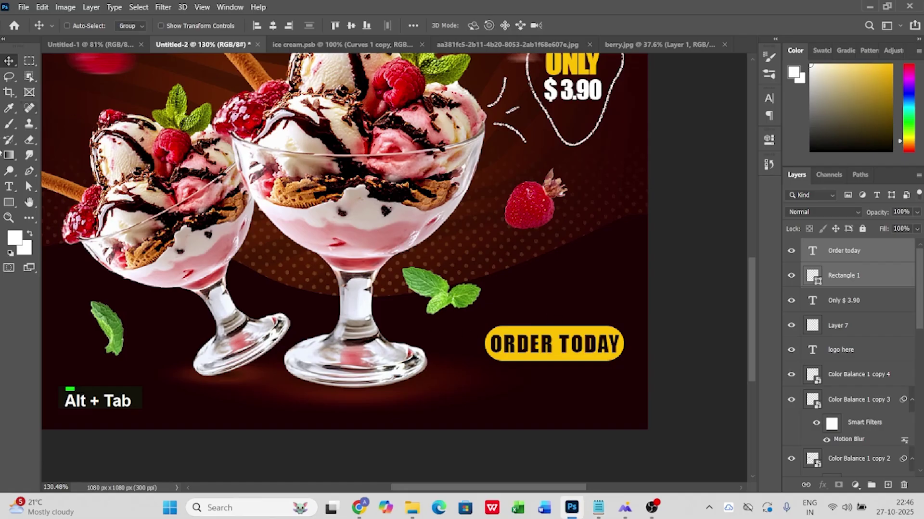
{"action": "left_click", "coordinate": [8, 186]}
{"action": "left_click", "coordinate": [451, 402]}
{"action": "key", "text": "ctrl+v"}
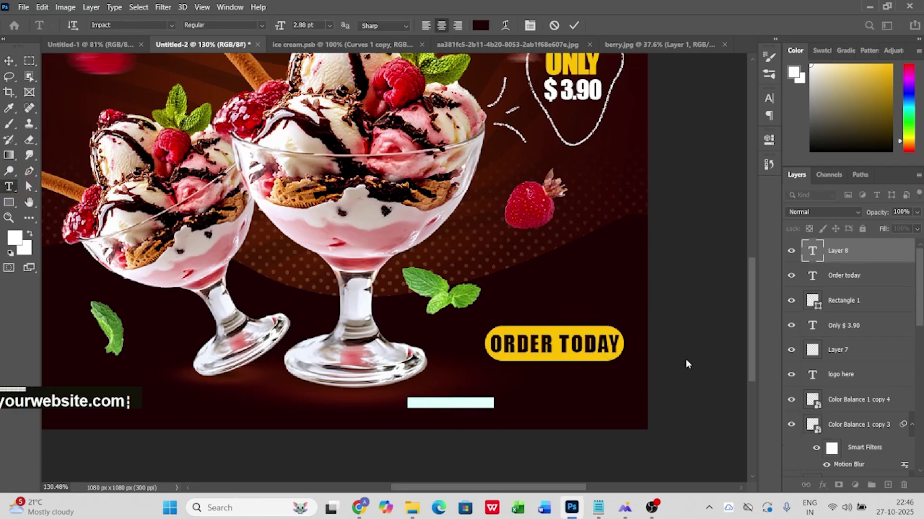
{"action": "key", "text": "Return"}
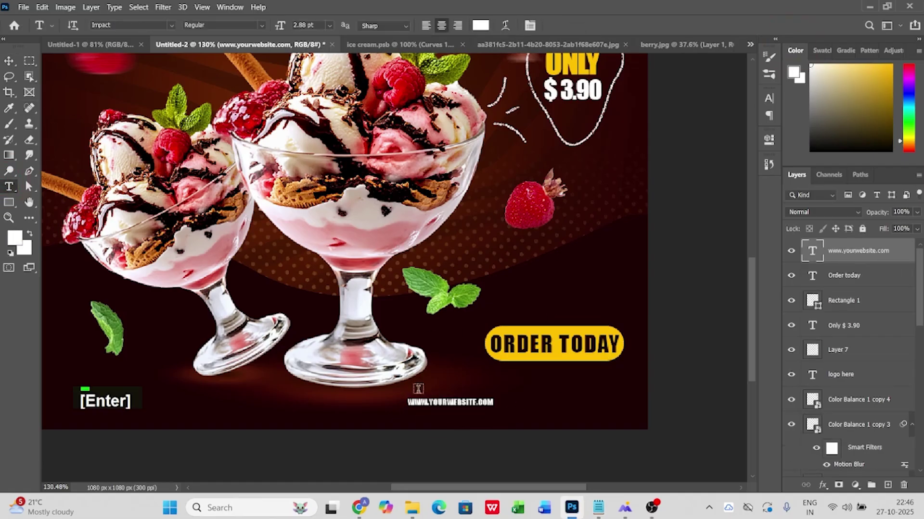
{"action": "left_click", "coordinate": [417, 388]}
{"action": "key", "text": "ctrl+z"}
{"action": "key", "text": "ctrl+z"}
{"action": "key", "text": "ctrl+z"}
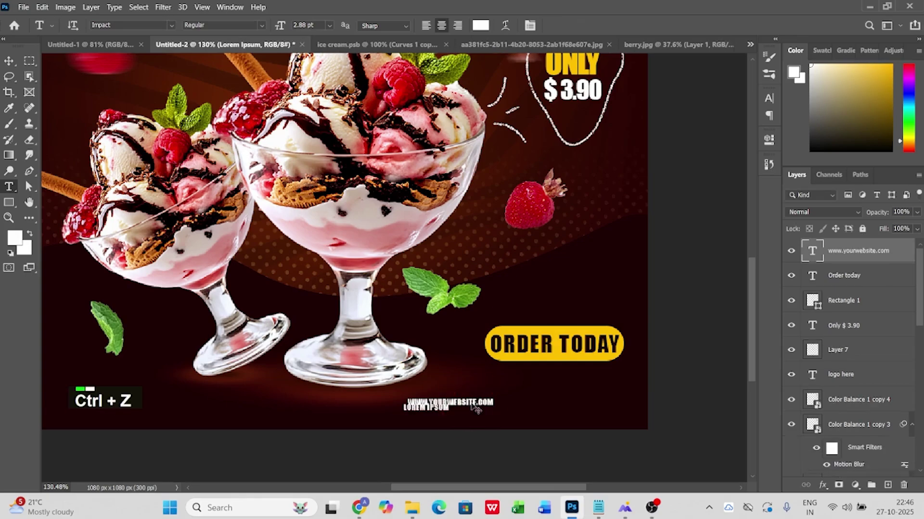
{"action": "key", "text": "ctrl+z"}
Step: Set the website text's font to Montserrat Regular and turn off its All Caps formatting
{"action": "left_click", "coordinate": [477, 407]}
{"action": "key", "text": "ctrl+a"}
{"action": "left_click", "coordinate": [768, 98]}
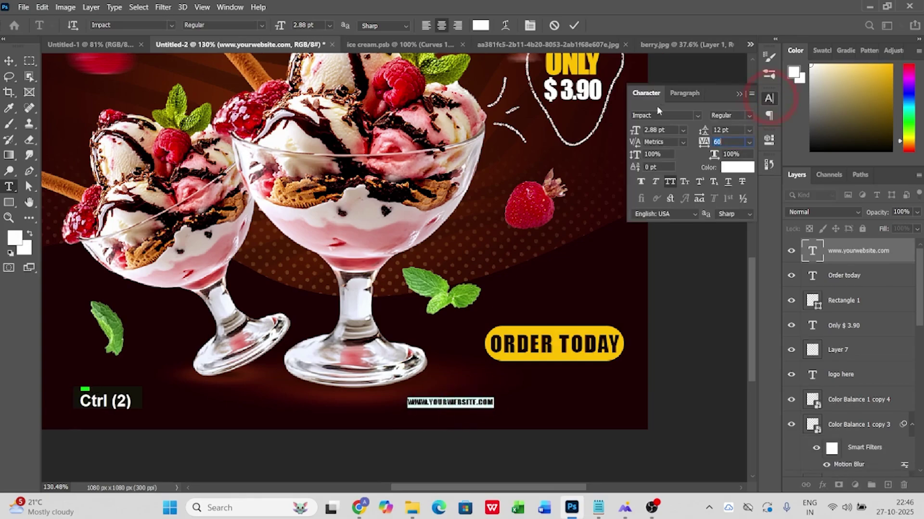
{"action": "left_click", "coordinate": [697, 115]}
{"action": "left_click", "coordinate": [657, 163]}
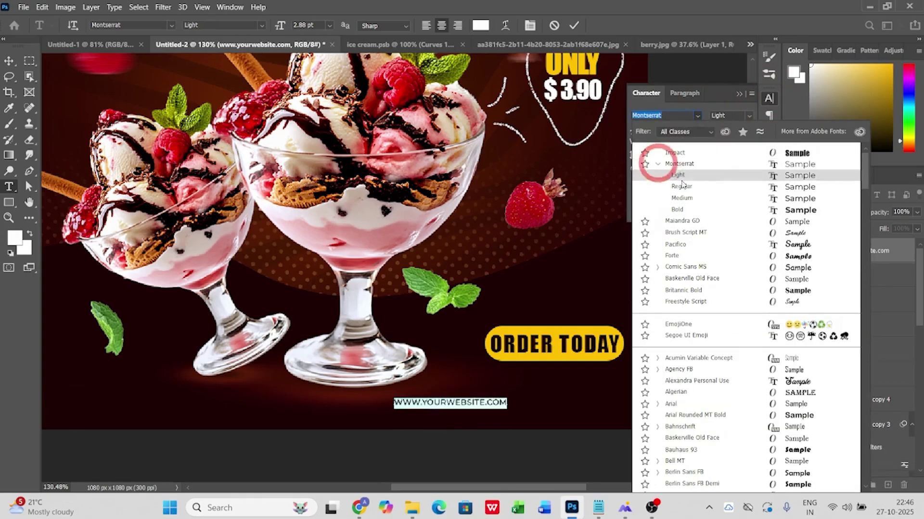
{"action": "left_click", "coordinate": [681, 187]}
{"action": "left_click", "coordinate": [671, 184]}
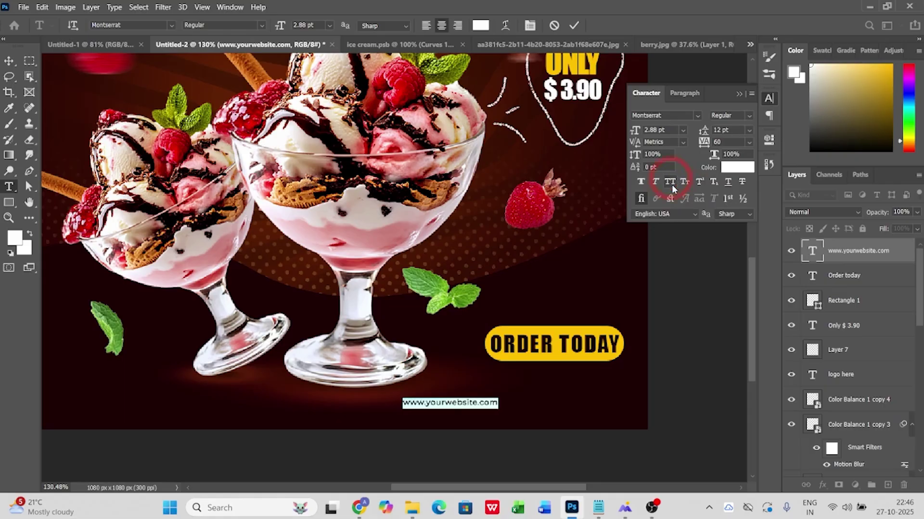
{"action": "left_click", "coordinate": [671, 184]}
{"action": "left_click", "coordinate": [671, 184]}
{"action": "left_click", "coordinate": [738, 94]}
{"action": "left_click", "coordinate": [8, 61]}
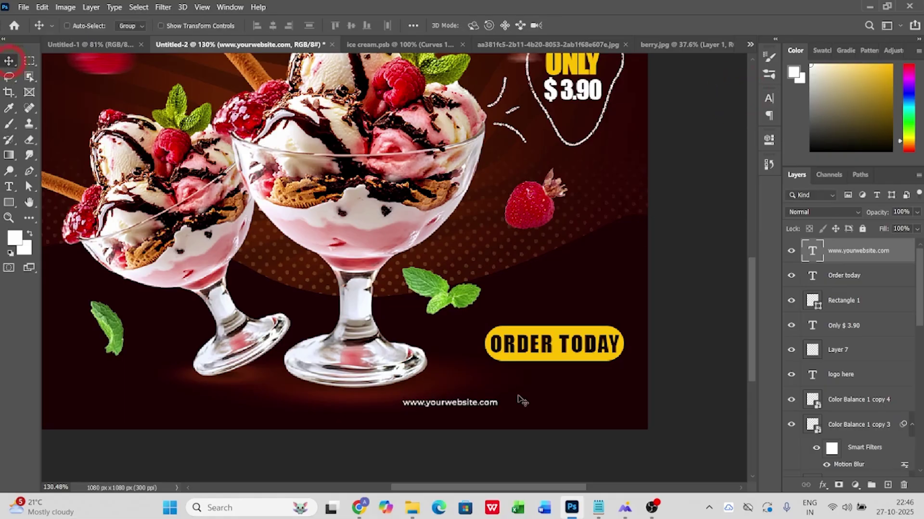
Step: Place the website text just below the order button, and shift the text and button together slightly lower
{"action": "left_click_drag", "start_coordinate": [464, 407], "coordinate": [573, 379]}
{"action": "left_click", "coordinate": [845, 283], "text": "ctrl"}
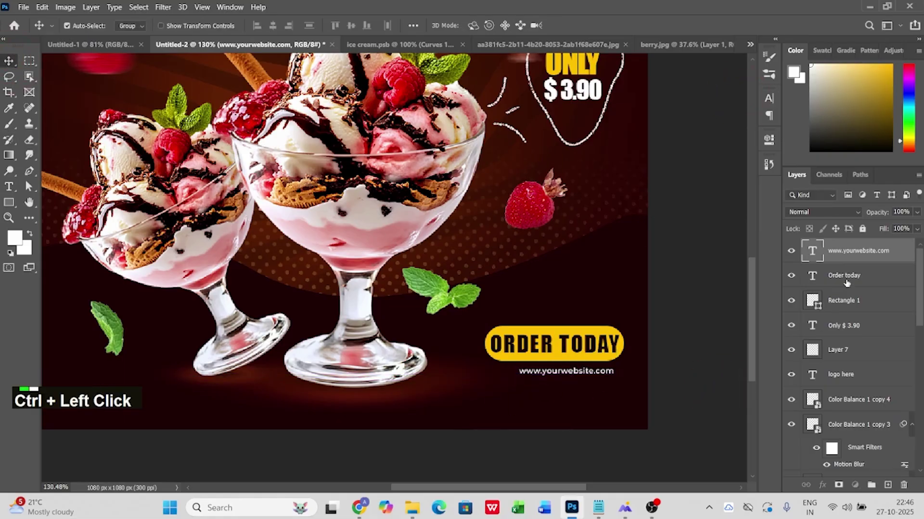
{"action": "left_click", "coordinate": [845, 301], "text": "ctrl"}
{"action": "left_click_drag", "start_coordinate": [624, 349], "coordinate": [625, 368]}
Step: Set the website text's font size to 5 pt
{"action": "left_click", "coordinate": [882, 257]}
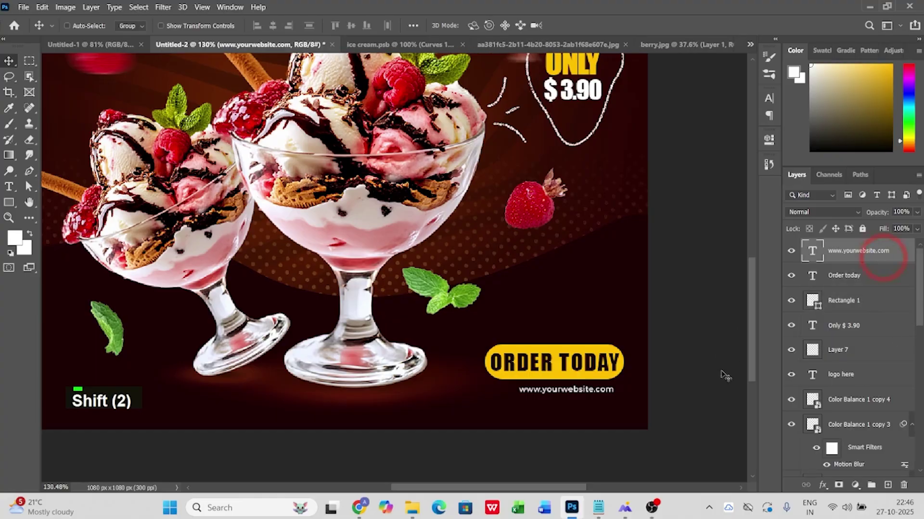
{"action": "left_click", "coordinate": [770, 98]}
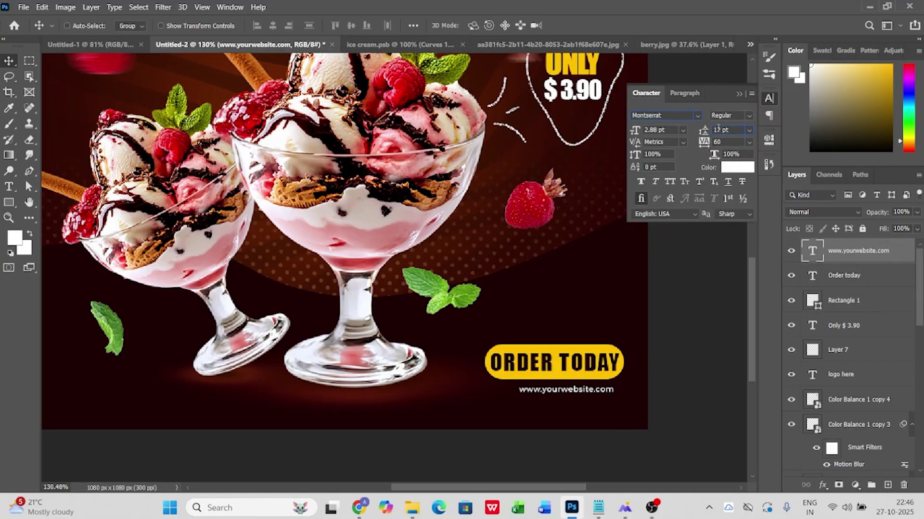
{"action": "left_click", "coordinate": [676, 132]}
{"action": "key", "text": "Up"}
{"action": "key", "text": "Up"}
{"action": "key", "text": "Up"}
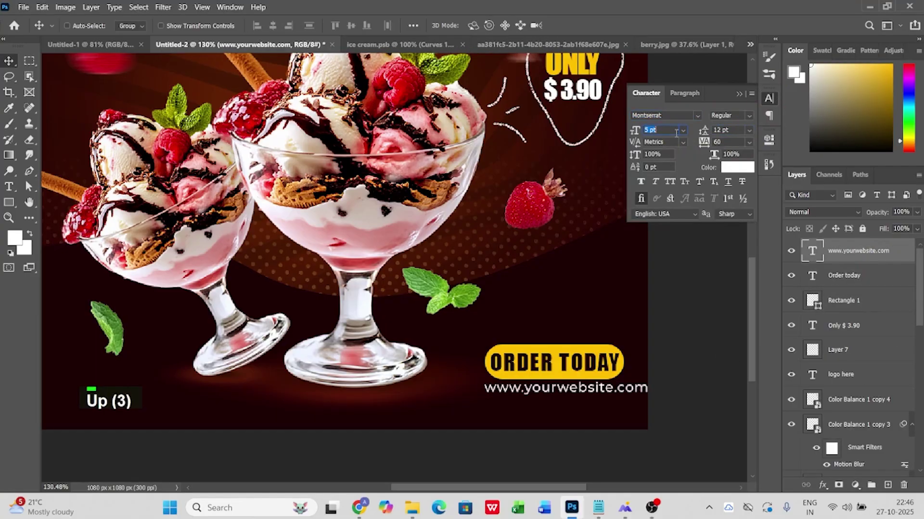
{"action": "key", "text": "Down"}
{"action": "key", "text": "Up"}
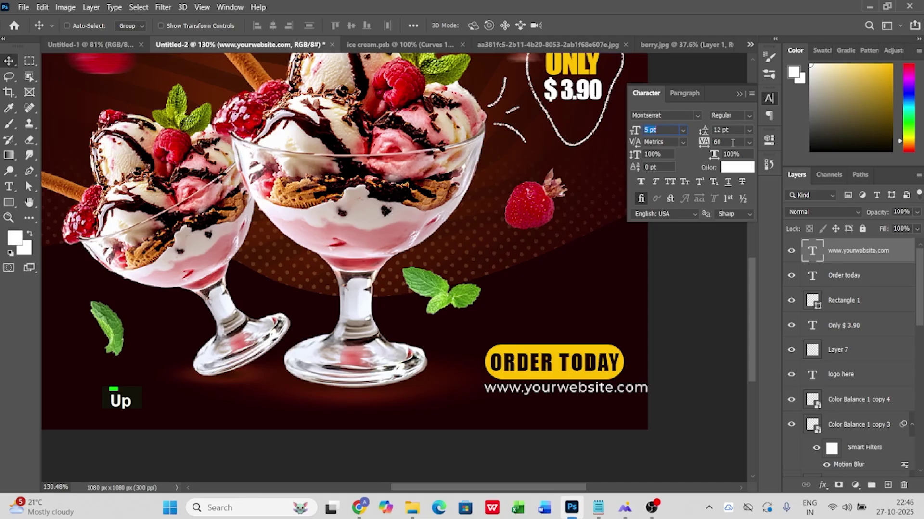
Step: Widen the website text's letter spacing to a tracking of 200
{"action": "key", "text": "Up"}
{"action": "key", "text": "Up"}
{"action": "key", "text": "Up"}
{"action": "key", "text": "Up"}
{"action": "key", "text": "Up"}
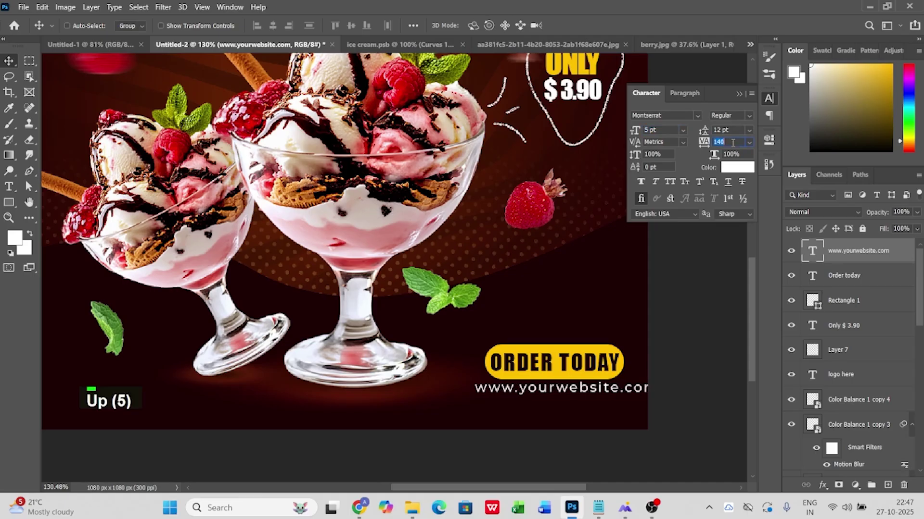
{"action": "key", "text": "Up"}
{"action": "key", "text": "Up"}
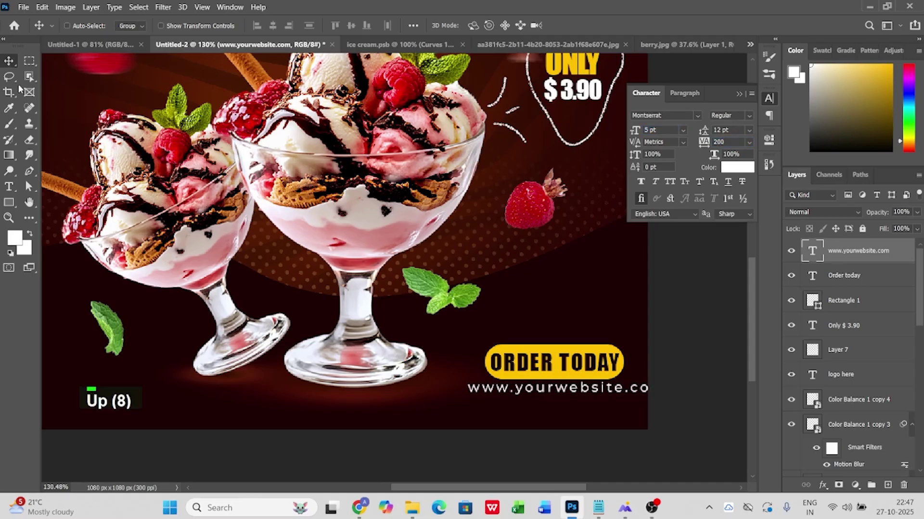
Step: Move the website text left until it fits inside the poster, and shift it with the order button towards the lower-right corner
{"action": "mouse_move", "coordinate": [580, 398]}
{"action": "left_mouse_down"}
{"action": "mouse_move", "coordinate": [561, 392]}
{"action": "mouse_move", "coordinate": [625, 392]}
{"action": "mouse_move", "coordinate": [569, 391]}
{"action": "left_mouse_up"}
{"action": "left_click", "coordinate": [842, 276], "text": "ctrl"}
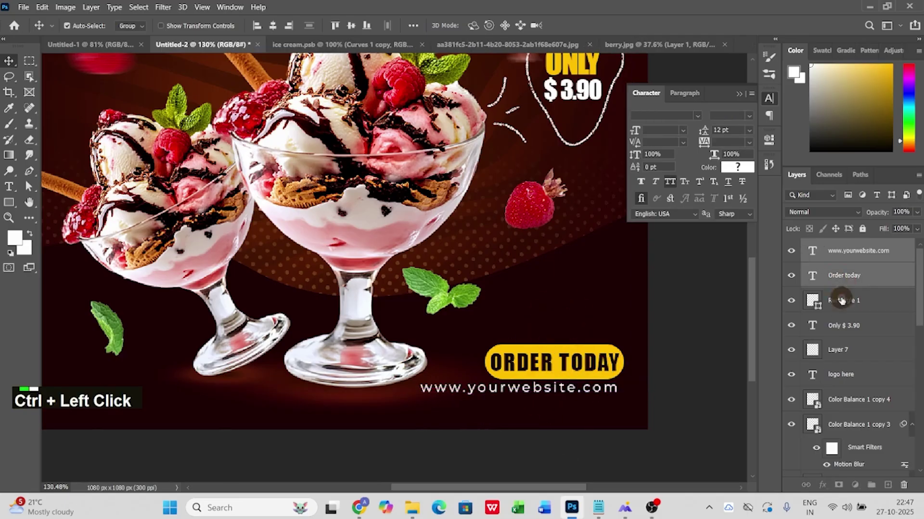
{"action": "left_click", "coordinate": [839, 300], "text": "ctrl"}
{"action": "left_click_drag", "start_coordinate": [623, 364], "coordinate": [630, 372]}
{"action": "key", "text": "ctrl+0"}
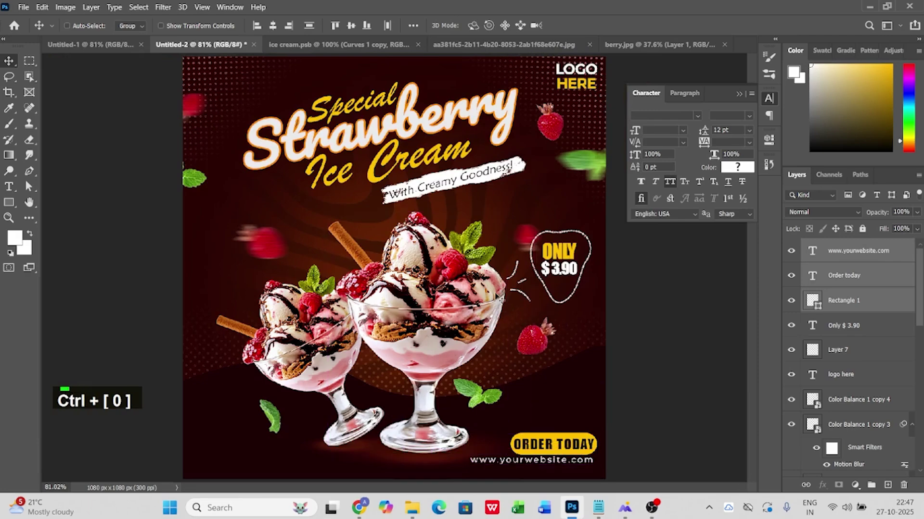
Step: Paste "Free Delivery" with the phone number as new text in the poster's lower-left corner
{"action": "left_click", "coordinate": [8, 187]}
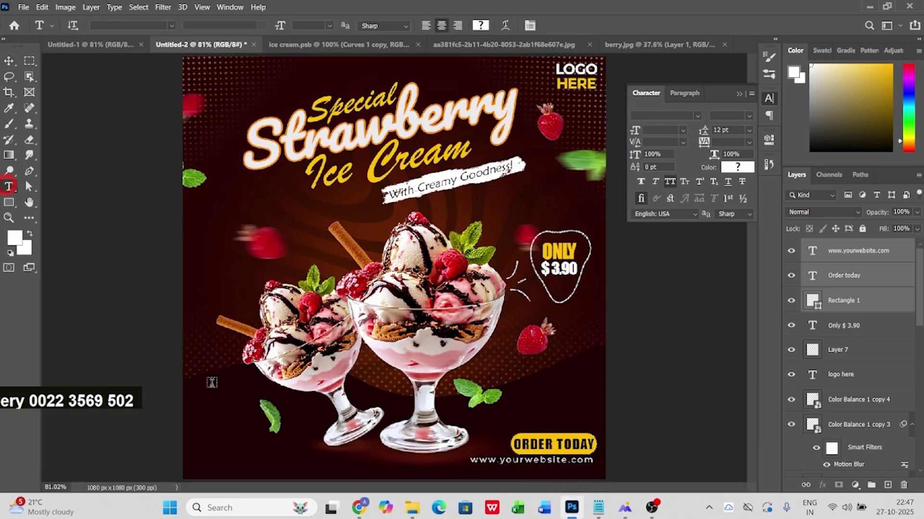
{"action": "left_click", "coordinate": [203, 441]}
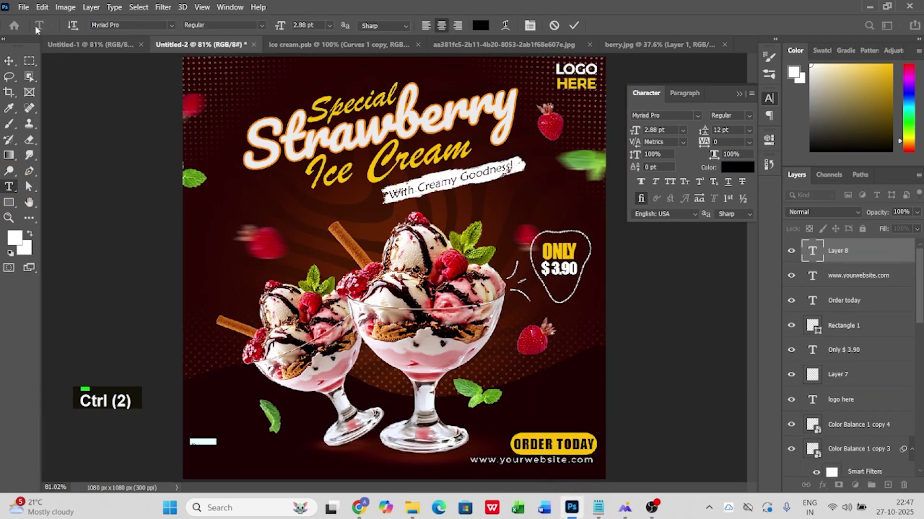
{"action": "key", "text": "ctrl+v"}
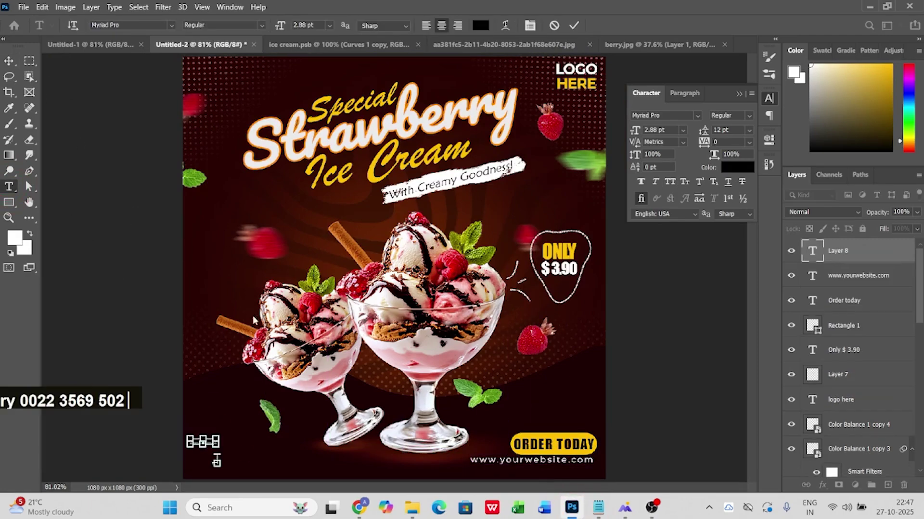
Step: Colour the Free Delivery text white and set its font size to 5 pt
{"action": "left_click", "coordinate": [727, 171]}
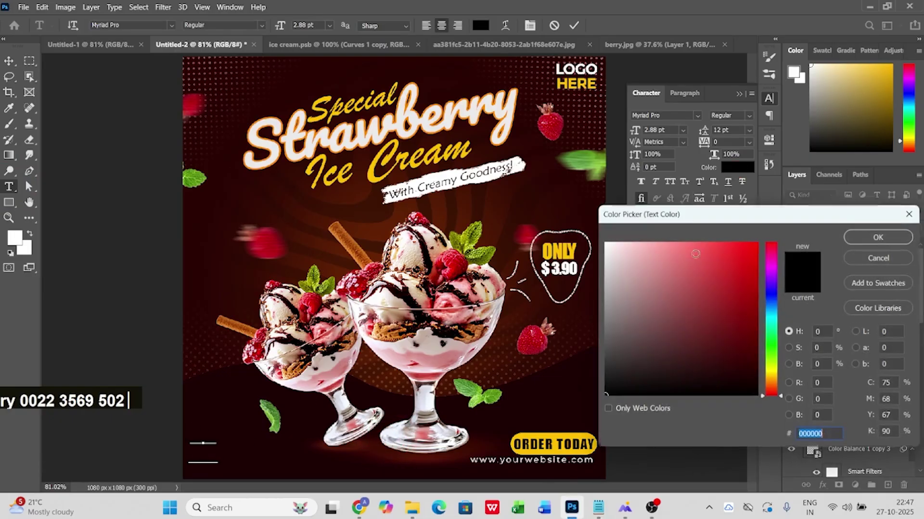
{"action": "left_click_drag", "start_coordinate": [630, 300], "coordinate": [584, 233]}
{"action": "left_click", "coordinate": [869, 238]}
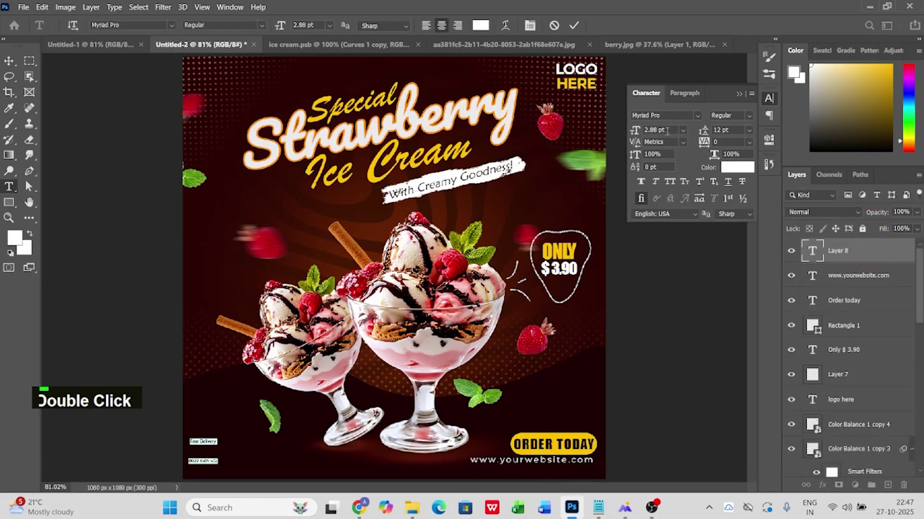
{"action": "type", "text": "5"}
{"action": "key", "text": "Return"}
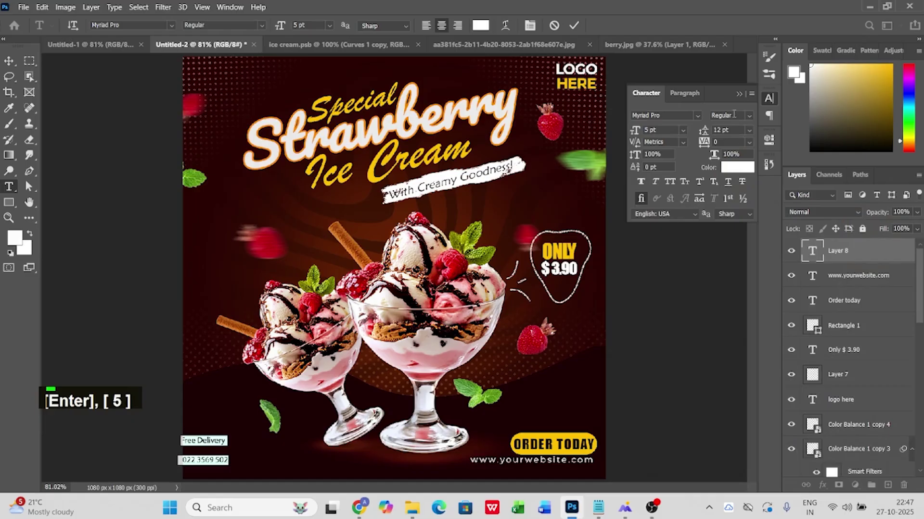
Step: Left-align the Free Delivery text and set its leading to 6 pt
{"action": "left_click", "coordinate": [685, 93]}
{"action": "left_click", "coordinate": [642, 118]}
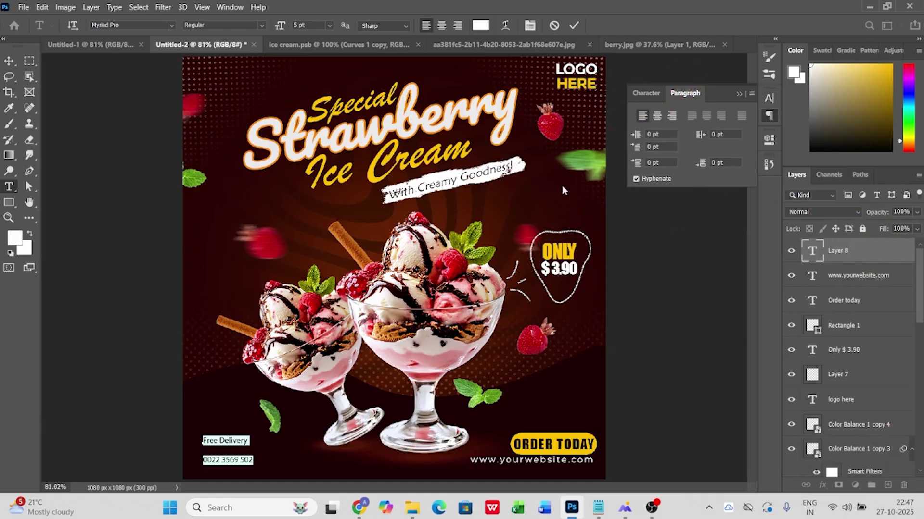
{"action": "left_click", "coordinate": [643, 94]}
{"action": "key", "text": "Down"}
{"action": "key", "text": "Down"}
{"action": "key", "text": "Down"}
{"action": "key", "text": "Down"}
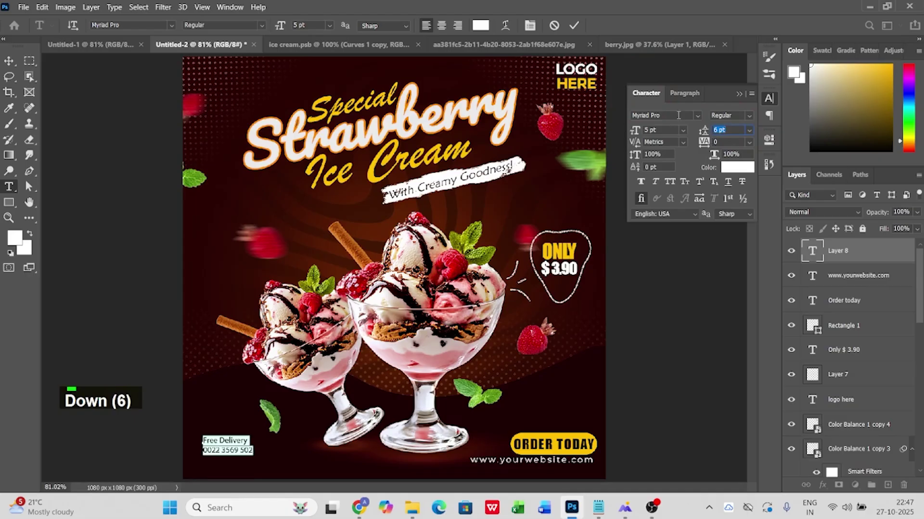
Step: Set the font of the Free Delivery text and phone number to Impact and the size to 8 pt
{"action": "left_click", "coordinate": [697, 116]}
{"action": "left_click_drag", "start_coordinate": [864, 308], "coordinate": [862, 159]}
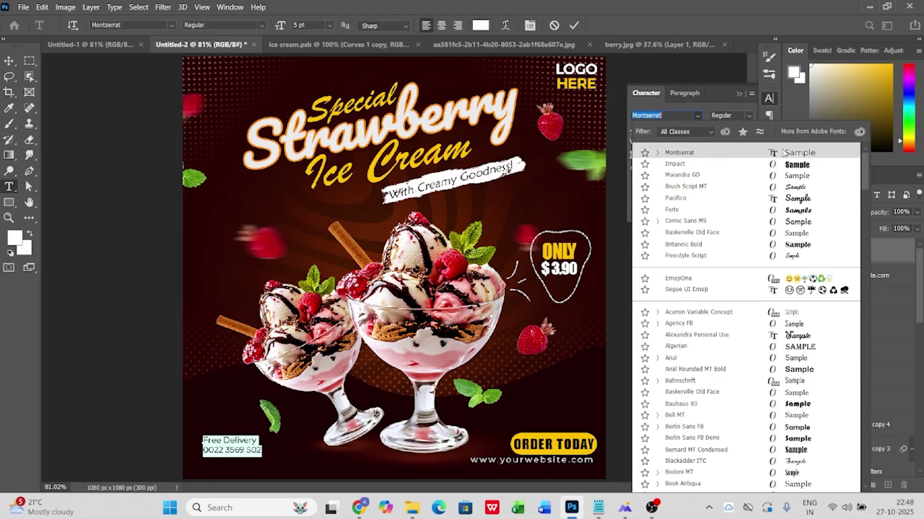
{"action": "left_click", "coordinate": [784, 164]}
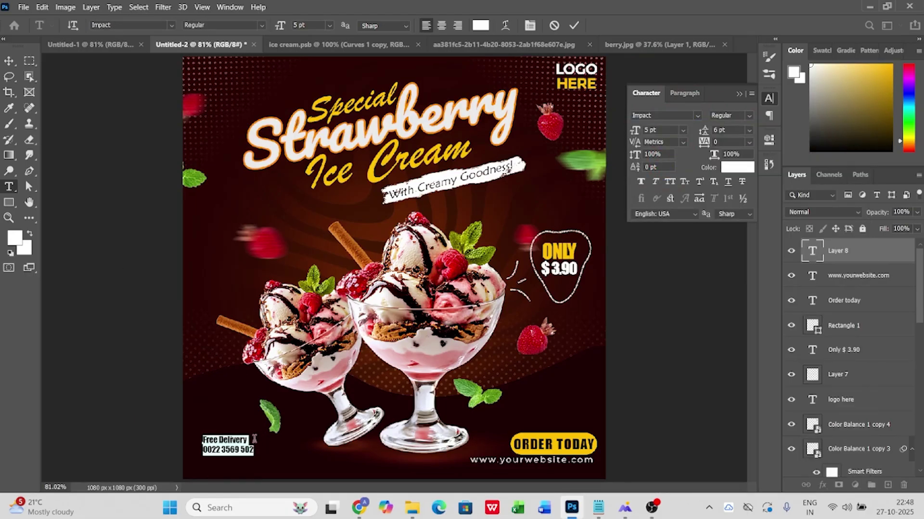
{"action": "double_click", "coordinate": [668, 130]}
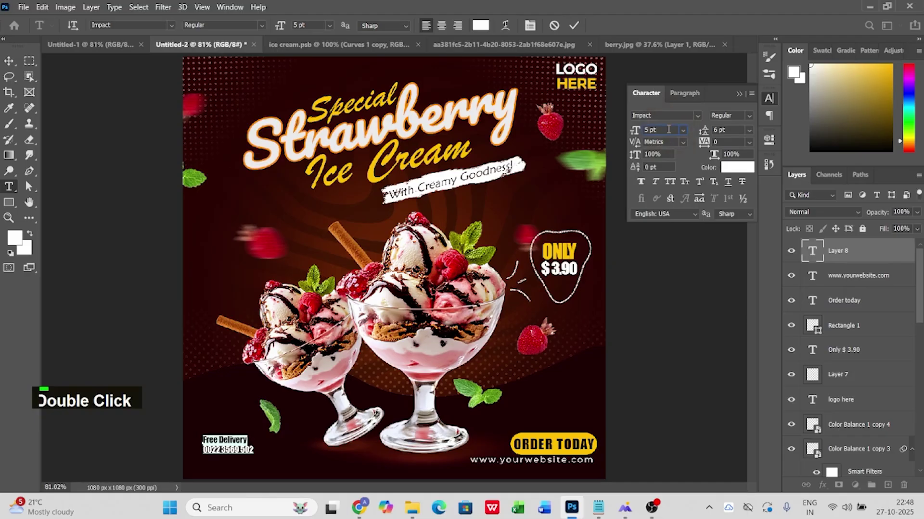
{"action": "key", "text": "Up"}
{"action": "key", "text": "Up"}
{"action": "key", "text": "Up"}
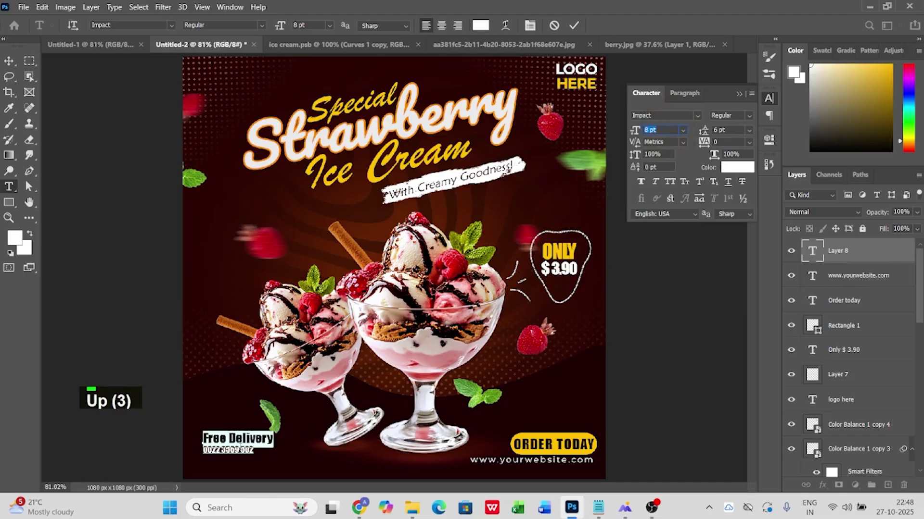
{"action": "left_click", "coordinate": [203, 453]}
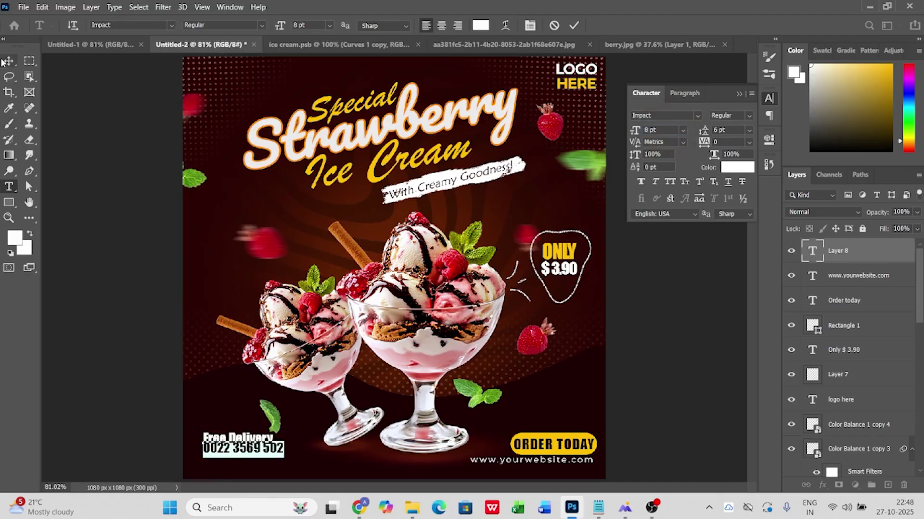
Step: Set the Free Delivery text's leading to 9 pt and position the two-line block in the poster's lower-left corner
{"action": "left_click", "coordinate": [4, 62]}
{"action": "left_click_drag", "start_coordinate": [220, 436], "coordinate": [220, 448]}
{"action": "double_click", "coordinate": [220, 447]}
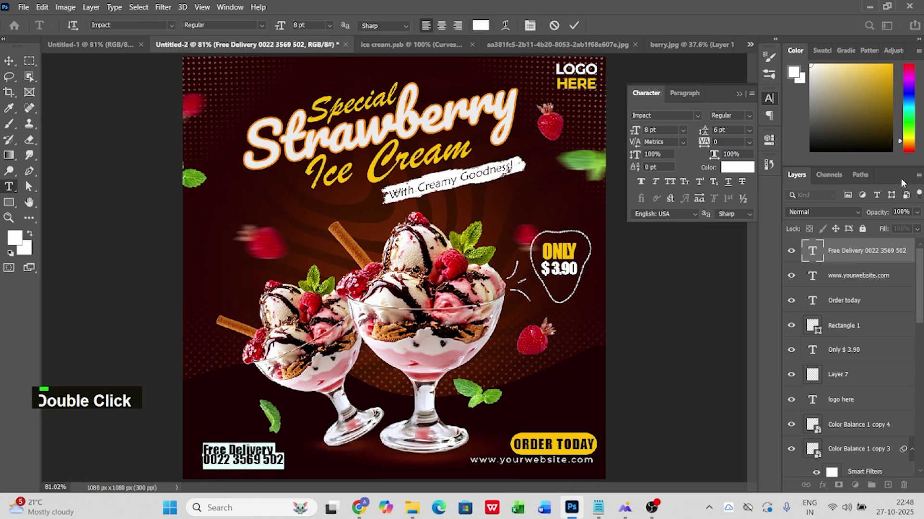
{"action": "left_click", "coordinate": [731, 131]}
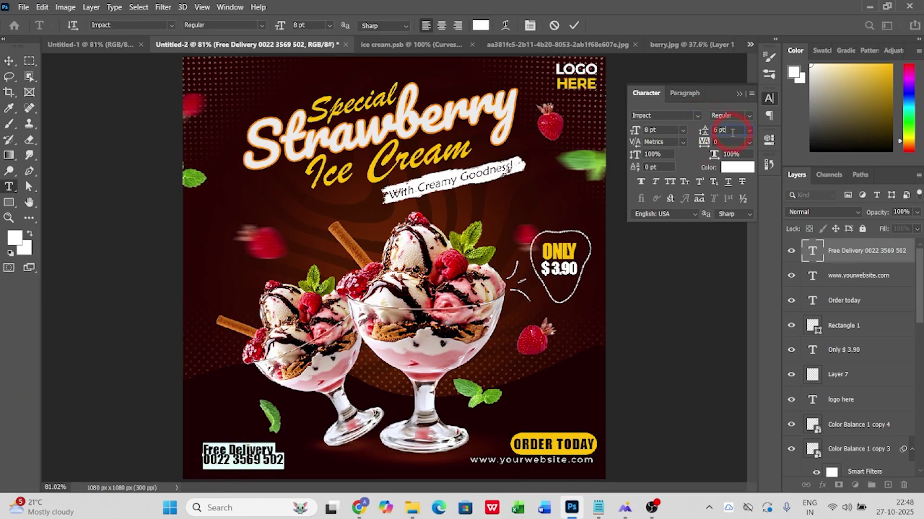
{"action": "key", "text": "Up"}
{"action": "key", "text": "Up"}
{"action": "key", "text": "Up"}
{"action": "left_click", "coordinate": [8, 61]}
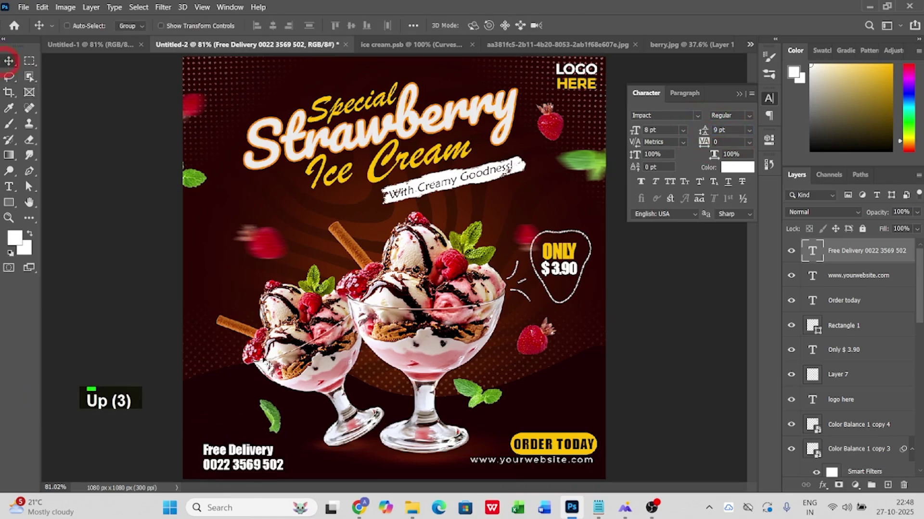
{"action": "scroll", "coordinate": [263, 474], "scroll_direction": "up", "scroll_amount": 3}
{"action": "mouse_move", "coordinate": [253, 341]}
{"action": "left_mouse_down"}
{"action": "mouse_move", "coordinate": [252, 327]}
{"action": "mouse_move", "coordinate": [242, 326]}
{"action": "left_mouse_up"}
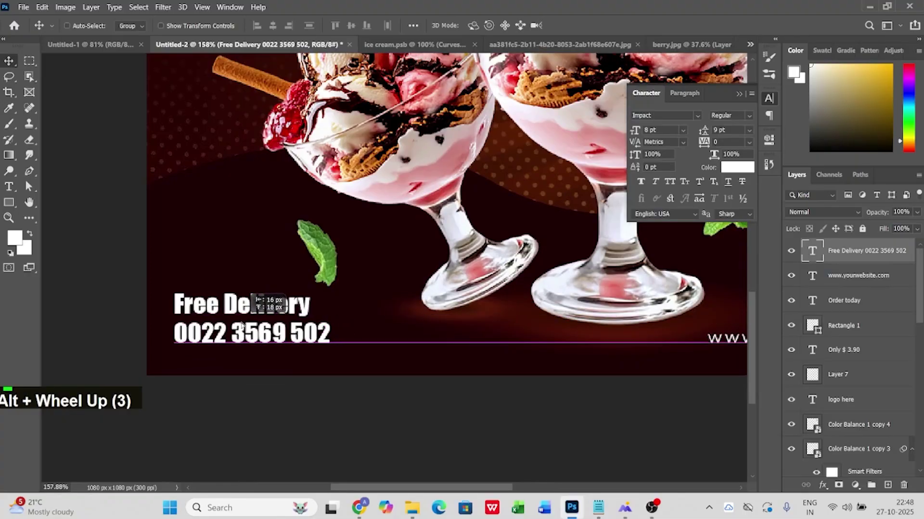
{"action": "double_click", "coordinate": [813, 252]}
{"action": "left_click_drag", "start_coordinate": [310, 304], "coordinate": [174, 304]}
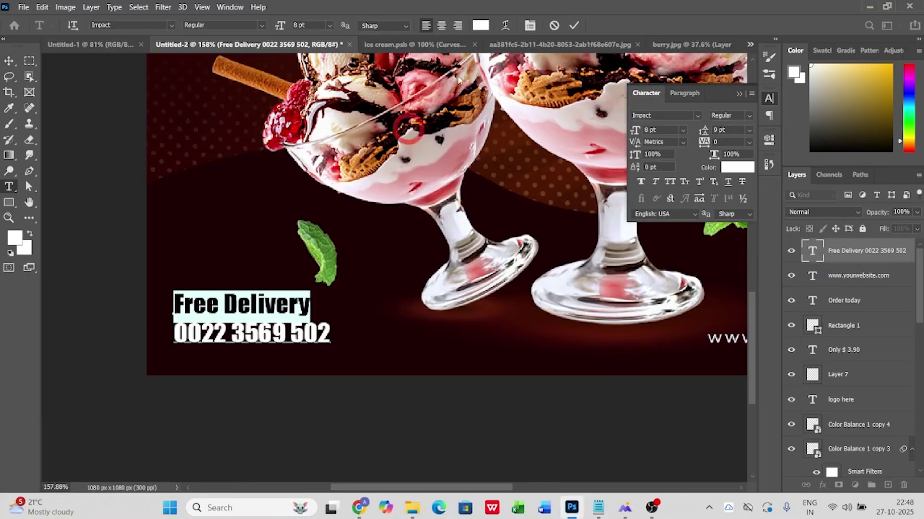
{"action": "left_click", "coordinate": [729, 168]}
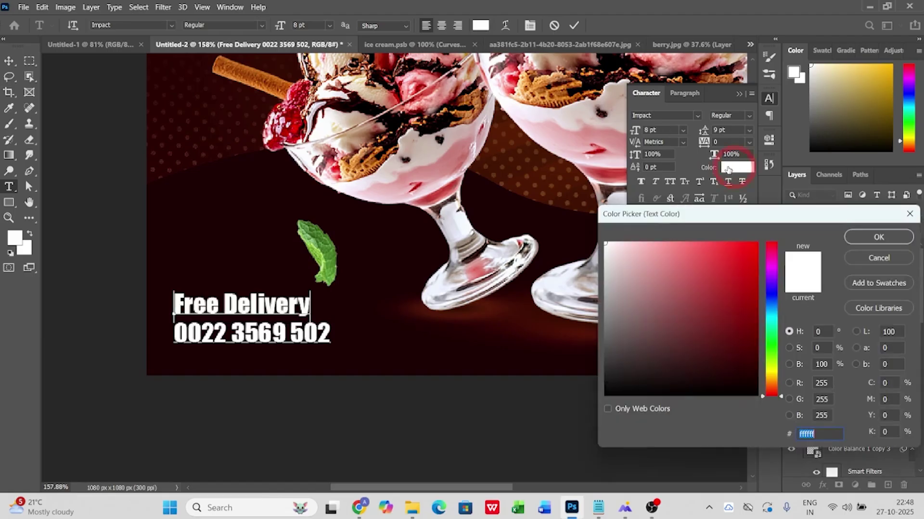
{"action": "left_click", "coordinate": [864, 260]}
{"action": "key", "text": "KP_Enter"}
{"action": "key", "text": "ctrl+0"}
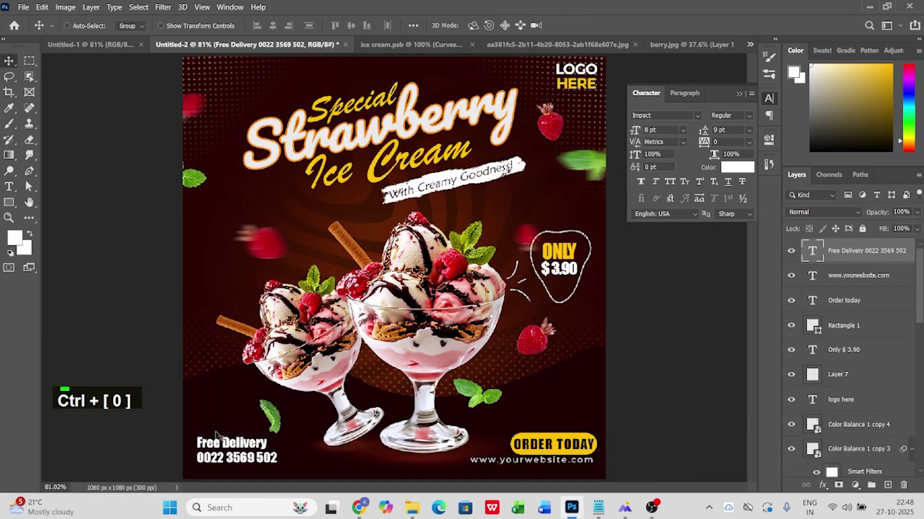
Step: Recolour only the "Free Delivery" line yellow (#ffc000), sampled from the order button, and collapse the character settings
{"action": "double_click", "coordinate": [236, 450]}
{"action": "triple_click", "coordinate": [272, 443]}
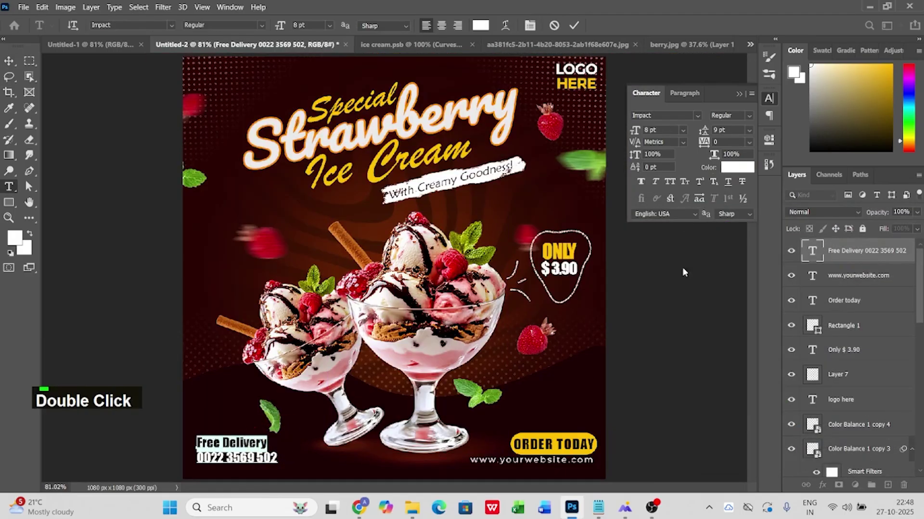
{"action": "left_click", "coordinate": [482, 26]}
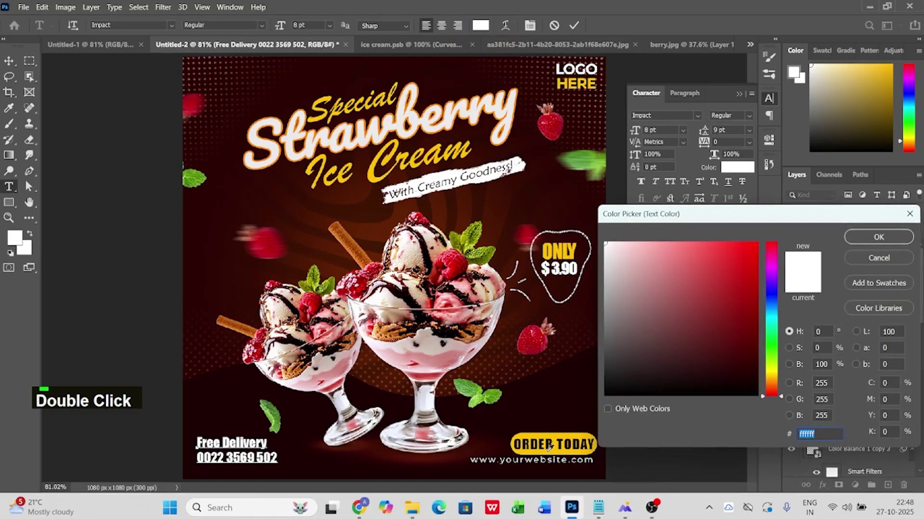
{"action": "left_click", "coordinate": [576, 433]}
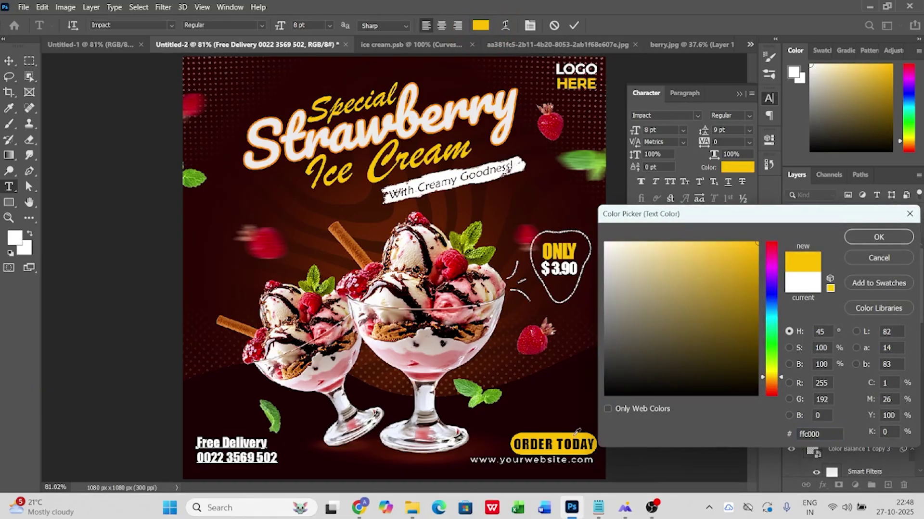
{"action": "left_click", "coordinate": [878, 238]}
{"action": "double_click", "coordinate": [8, 60]}
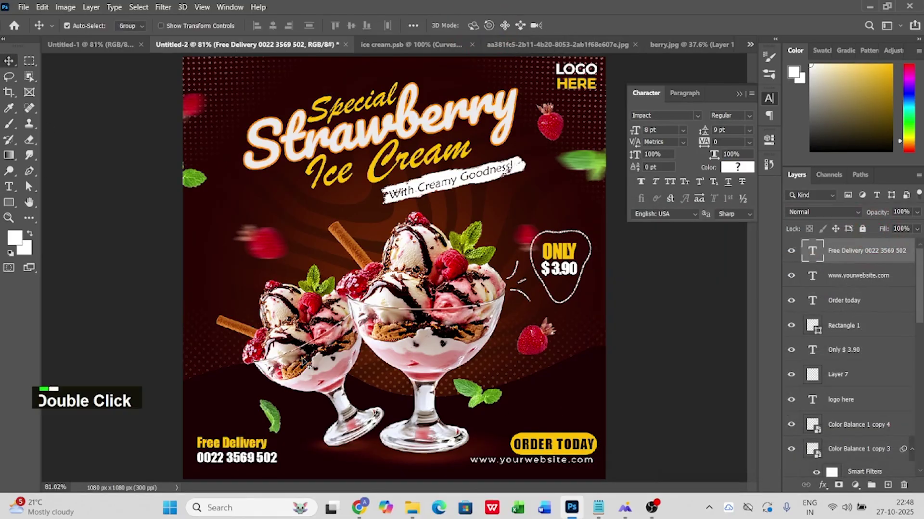
{"action": "key", "text": "ctrl+0"}
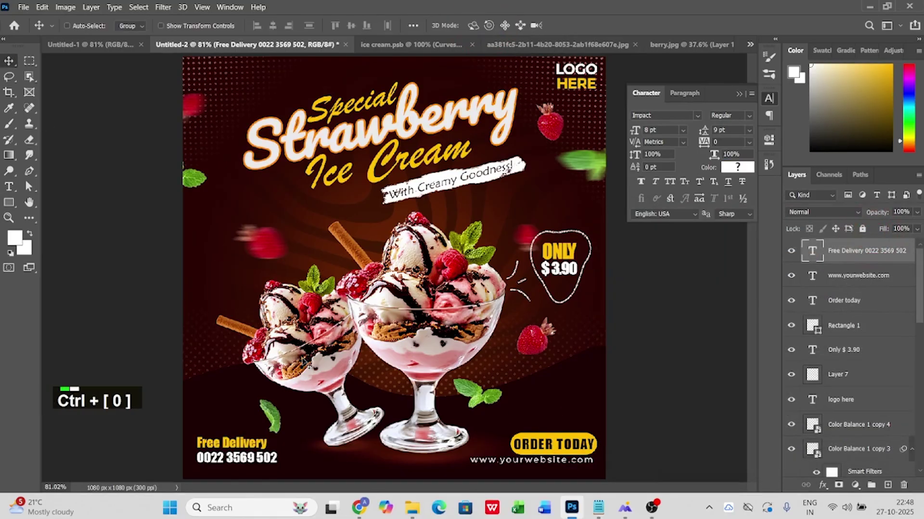
{"action": "left_click", "coordinate": [741, 93]}
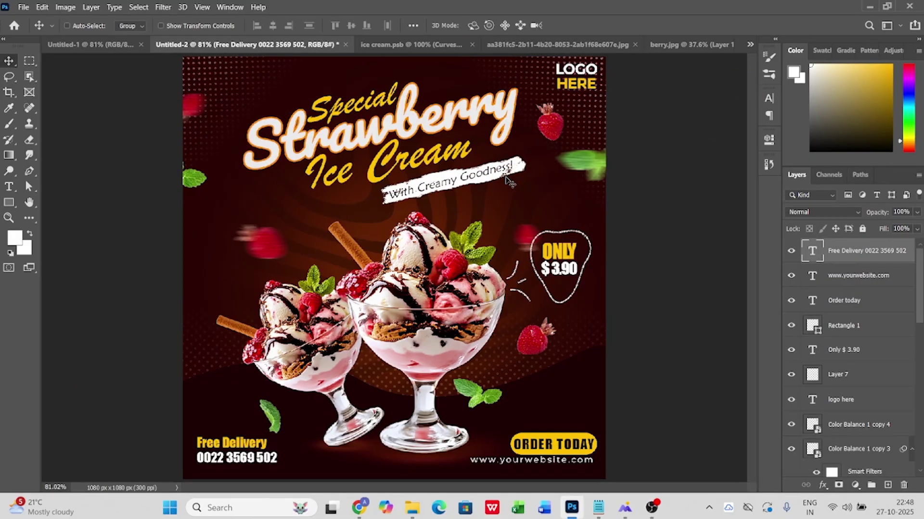
Step: Draw a thin vertical rectangle about 4 px wide and 54 px high above the price callout
{"action": "key", "text": "alt+Tab"}
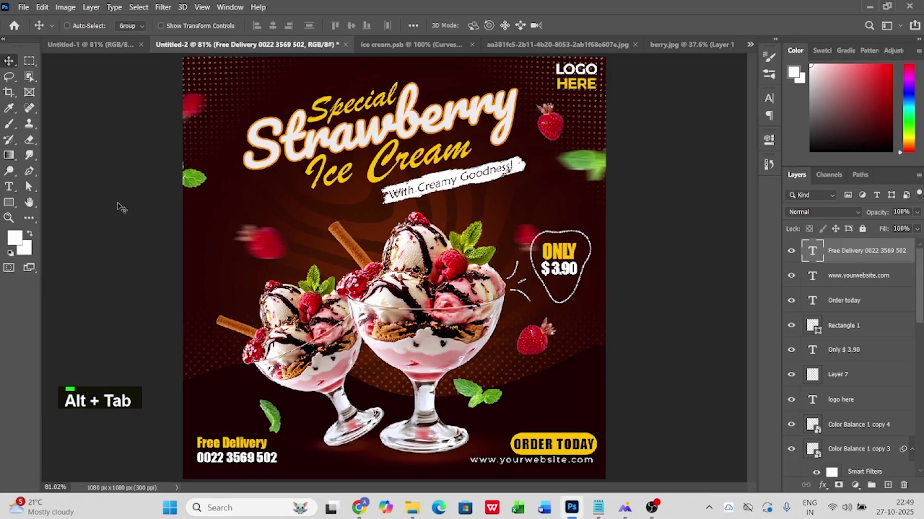
{"action": "scroll", "coordinate": [853, 287], "scroll_direction": "up", "scroll_amount": 1}
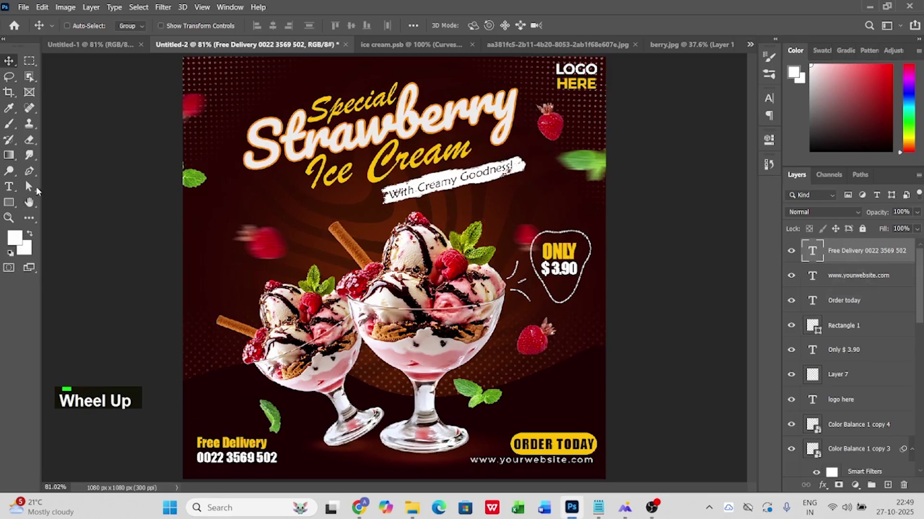
{"action": "left_click", "coordinate": [9, 202]}
{"action": "scroll", "coordinate": [538, 170], "scroll_direction": "up", "scroll_amount": 5}
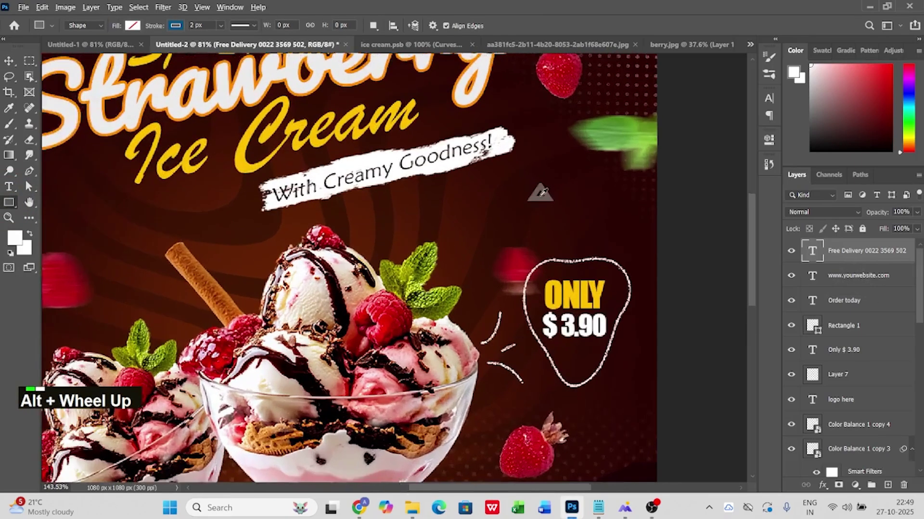
{"action": "key", "text": "space"}
{"action": "mouse_move", "coordinate": [556, 190]}
{"action": "left_mouse_down"}
{"action": "mouse_move", "coordinate": [457, 206]}
{"action": "mouse_move", "coordinate": [445, 197]}
{"action": "mouse_move", "coordinate": [447, 235]}
{"action": "left_mouse_up"}
Step: Remove the thin rectangle's stroke and fill it with white
{"action": "left_click", "coordinate": [618, 213]}
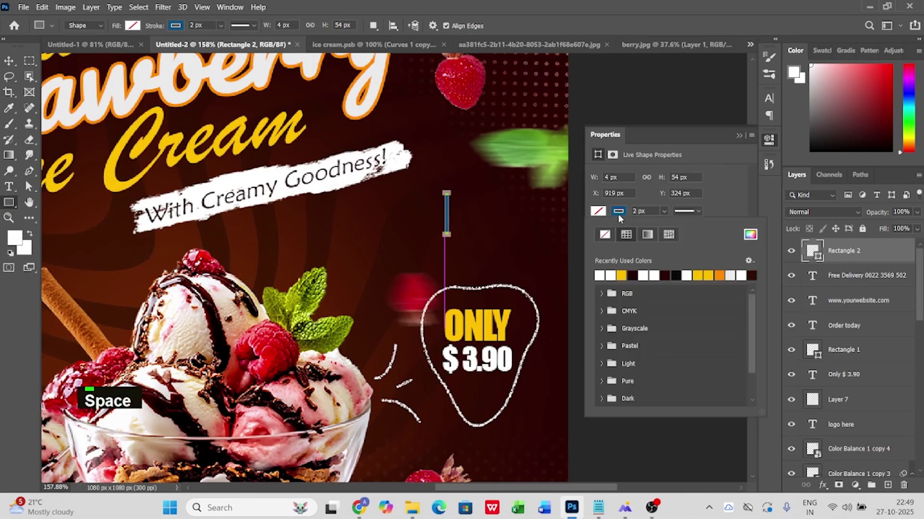
{"action": "double_click", "coordinate": [604, 236]}
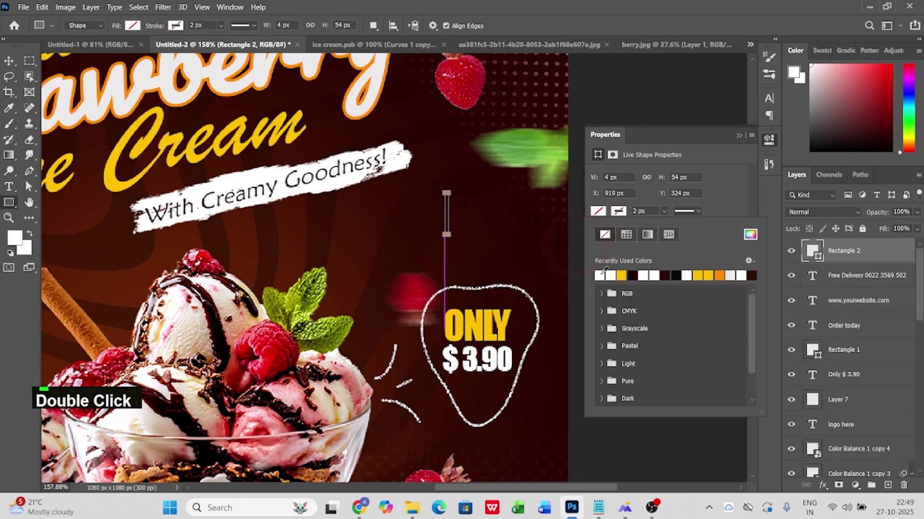
{"action": "left_click", "coordinate": [9, 61]}
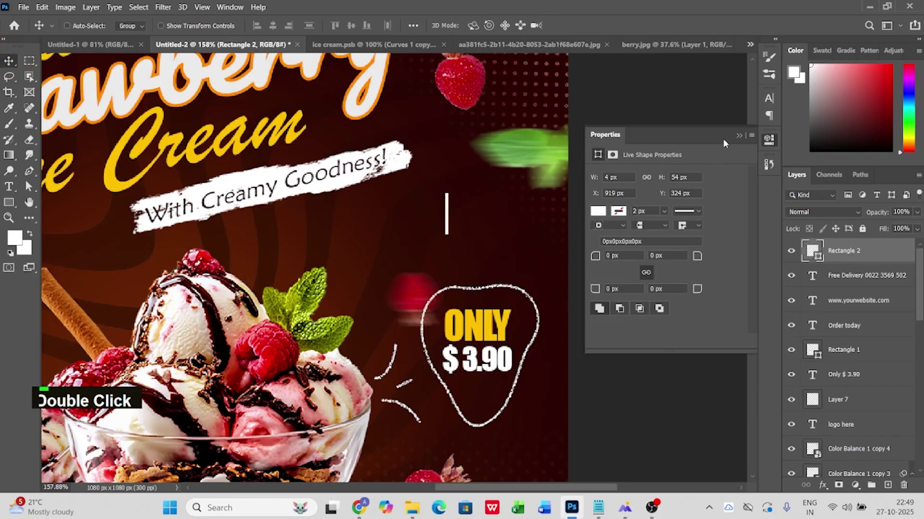
{"action": "left_click", "coordinate": [738, 136]}
Step: Duplicate the white bar and rotate the copy 90° about its centre to form a plus sign
{"action": "left_click_drag", "start_coordinate": [887, 258], "coordinate": [888, 485]}
{"action": "left_click", "coordinate": [854, 274]}
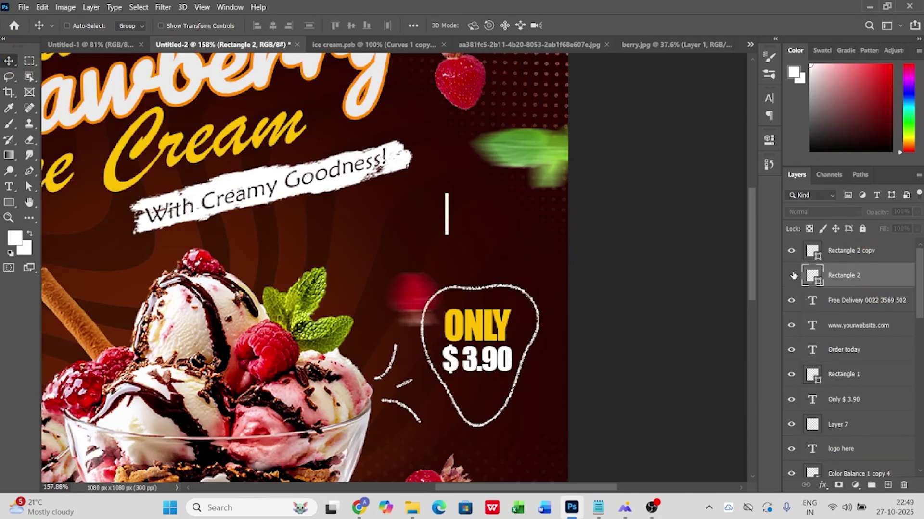
{"action": "left_click", "coordinate": [791, 275]}
{"action": "left_click", "coordinate": [851, 250]}
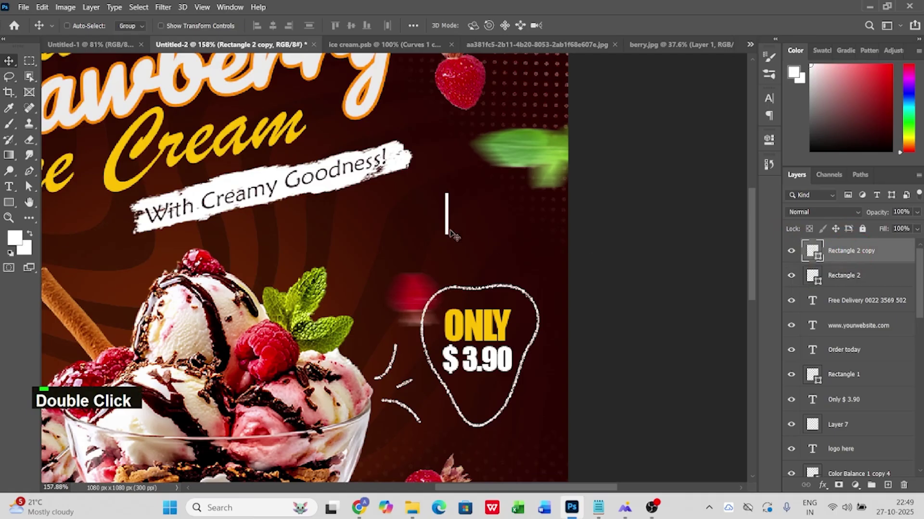
{"action": "key", "text": "ctrl+t"}
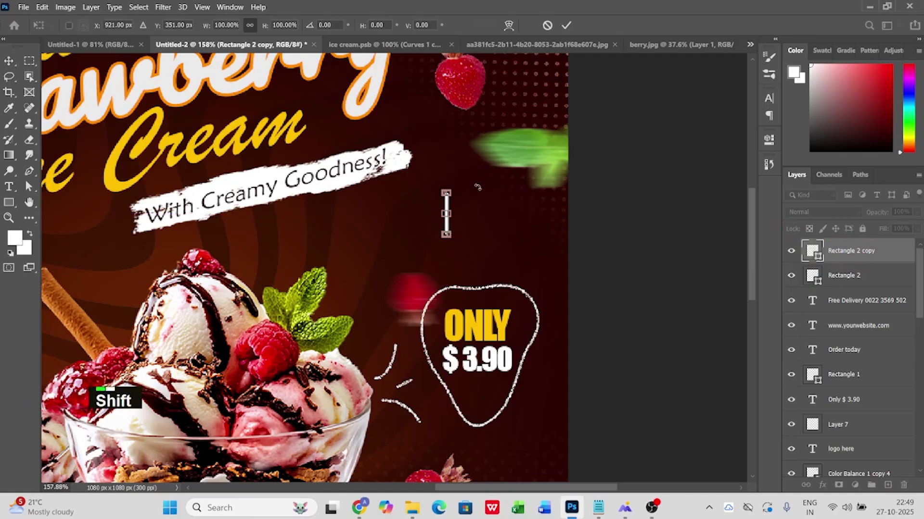
{"action": "left_click_drag", "start_coordinate": [476, 190], "coordinate": [485, 251]}
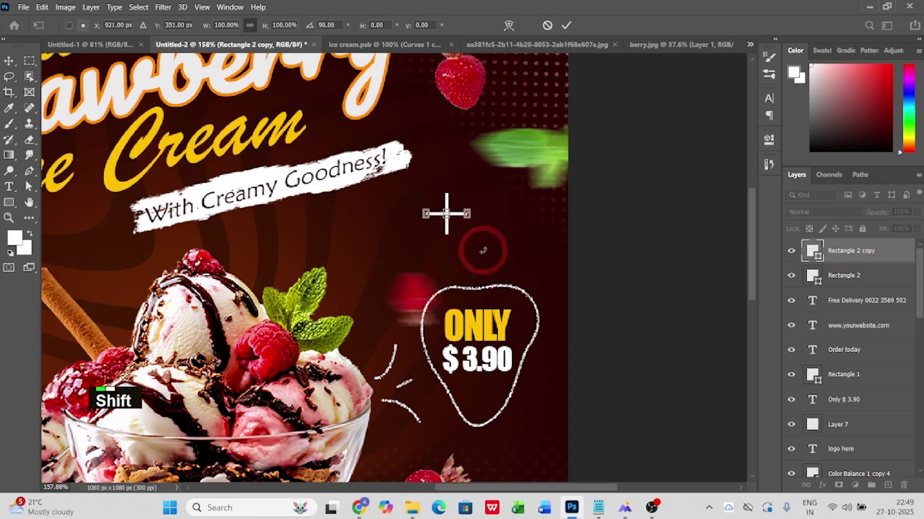
{"action": "key", "text": "Return"}
Step: Group the two crossed bars and name the group "plus"
{"action": "left_click", "coordinate": [861, 278], "text": "ctrl"}
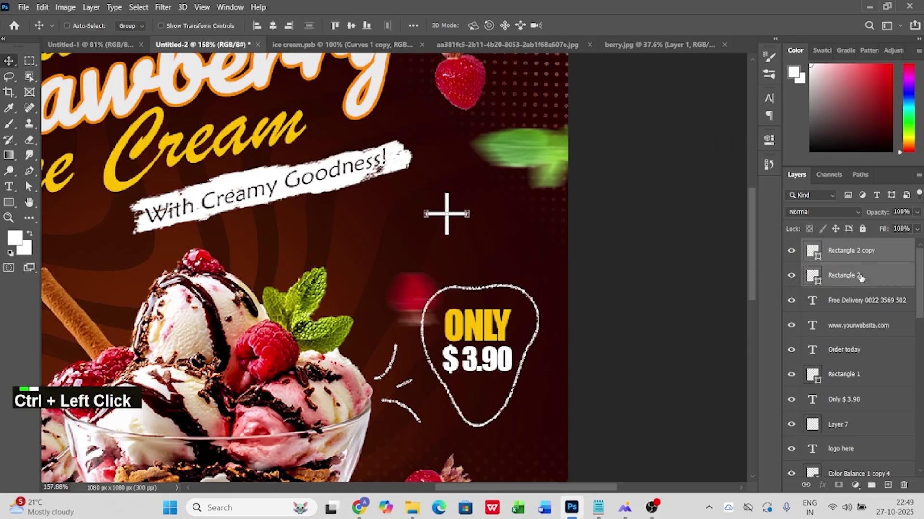
{"action": "left_click", "coordinate": [872, 485]}
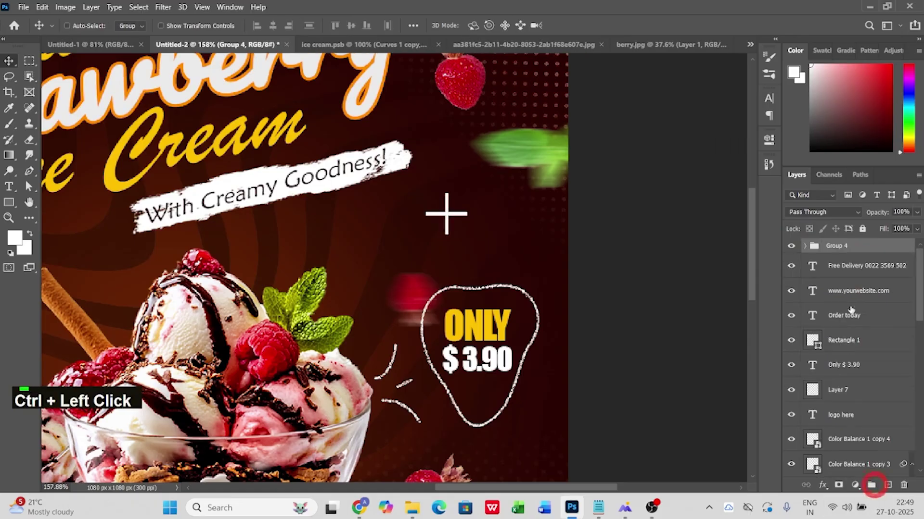
{"action": "double_click", "coordinate": [831, 246]}
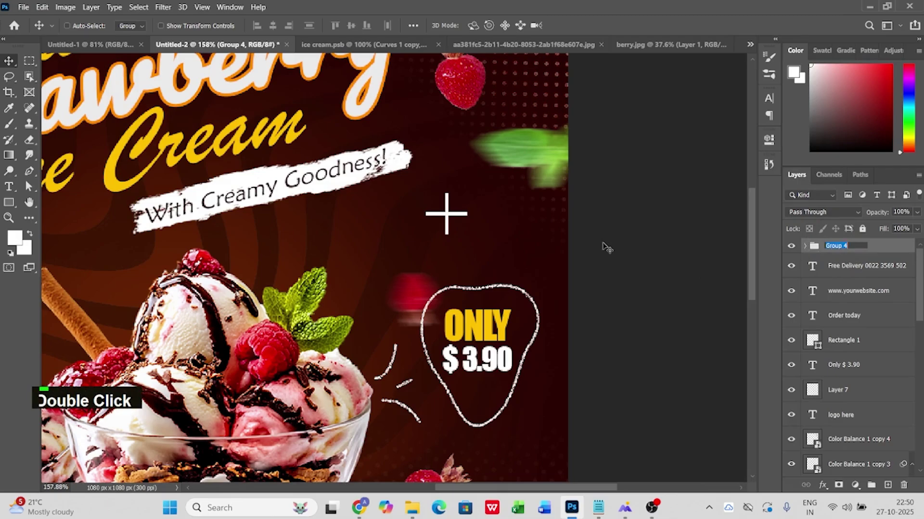
{"action": "type", "text": "plus"}
{"action": "key", "text": "Return"}
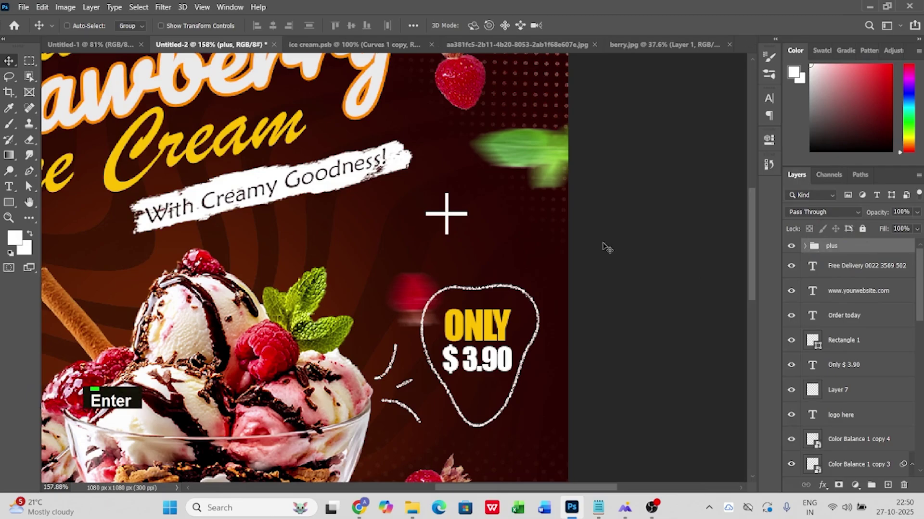
Step: Scale the plus group proportionally about its centre to about 61%
{"action": "scroll", "coordinate": [391, 198], "scroll_direction": "down", "scroll_amount": 5}
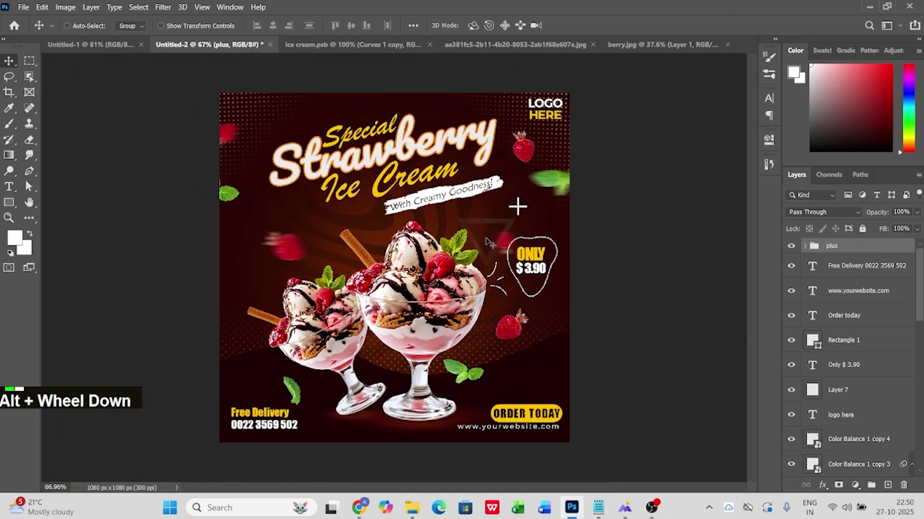
{"action": "key", "text": "ctrl+t"}
{"action": "left_click", "coordinate": [517, 206], "text": "alt"}
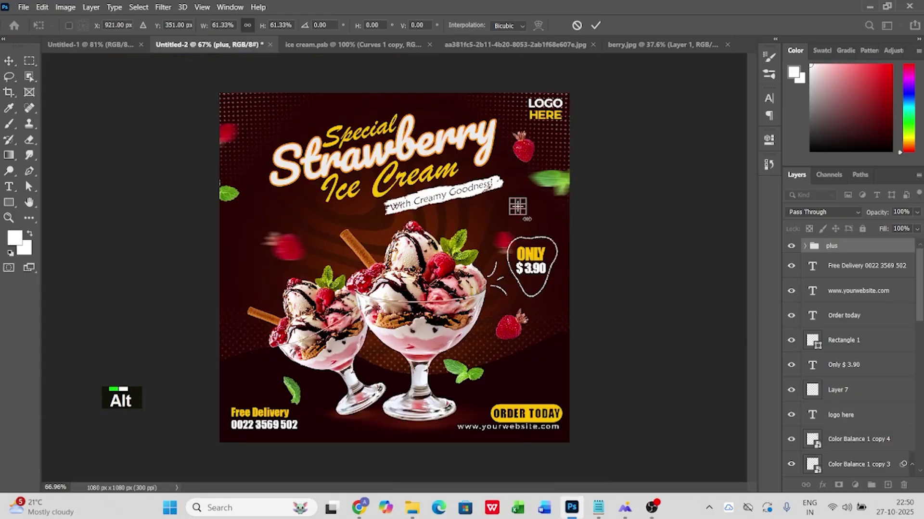
{"action": "key", "text": "Return"}
Step: Duplicate the plus to the poster's left side and scale the copy down
{"action": "left_click_drag", "start_coordinate": [517, 206], "coordinate": [225, 72], "text": "alt"}
{"action": "scroll", "coordinate": [227, 248], "scroll_direction": "up", "scroll_amount": 5}
{"action": "key", "text": "ctrl+t"}
{"action": "key", "text": "Return"}
{"action": "scroll", "coordinate": [227, 250], "scroll_direction": "down", "scroll_amount": 3}
Step: Place another plus copy at the upper left of the Strawberry title and enlarge it to about 195%
{"action": "left_click_drag", "start_coordinate": [225, 72], "coordinate": [238, 195]}
{"action": "scroll", "coordinate": [213, 176], "scroll_direction": "up", "scroll_amount": 6}
{"action": "key", "text": "ctrl+t"}
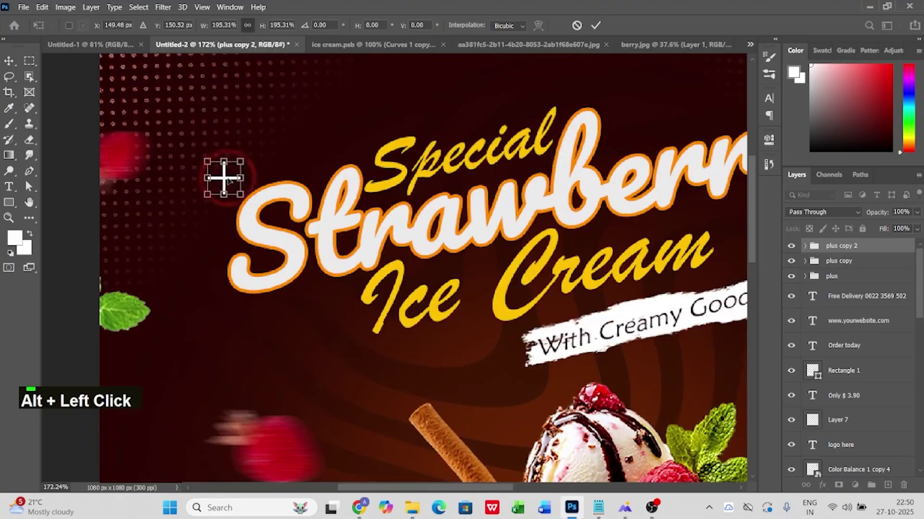
{"action": "key", "text": "Return"}
Step: Place two more plus copies in the lower part, one above the Free Delivery text and one above the order button
{"action": "key", "text": "ctrl+0"}
{"action": "left_click_drag", "start_coordinate": [273, 131], "coordinate": [245, 395], "text": "alt"}
{"action": "scroll", "coordinate": [534, 385], "scroll_direction": "up", "scroll_amount": 4}
{"action": "scroll", "coordinate": [534, 385], "scroll_direction": "down", "scroll_amount": 4}
{"action": "scroll", "coordinate": [246, 278], "scroll_direction": "up", "scroll_amount": 6}
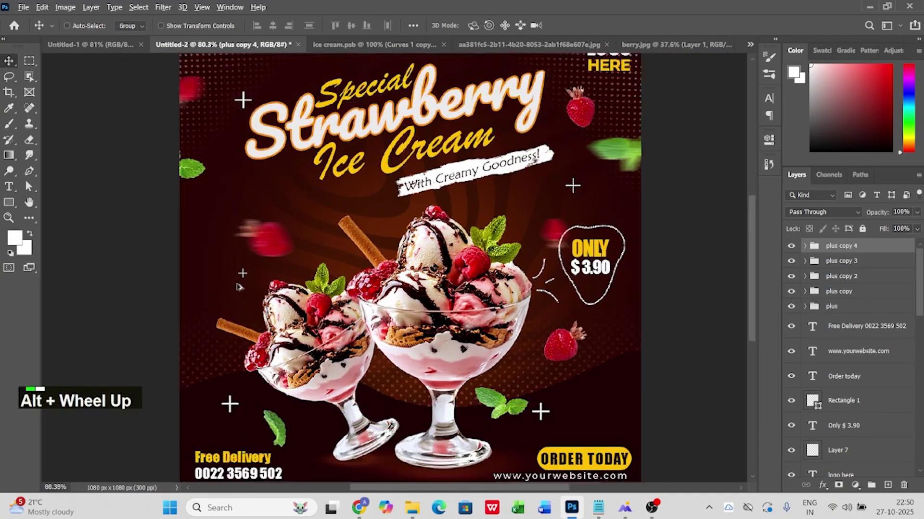
Step: Move the small plus beside the larger sundae's cinnamon stick and rotate it into a tilted cross
{"action": "left_click", "coordinate": [249, 272]}
{"action": "left_click_drag", "start_coordinate": [249, 272], "coordinate": [377, 192]}
{"action": "key", "text": "ctrl+t"}
{"action": "key", "text": "Return"}
{"action": "scroll", "coordinate": [374, 196], "scroll_direction": "down", "scroll_amount": 5}
{"action": "scroll", "coordinate": [423, 319], "scroll_direction": "up", "scroll_amount": 1}
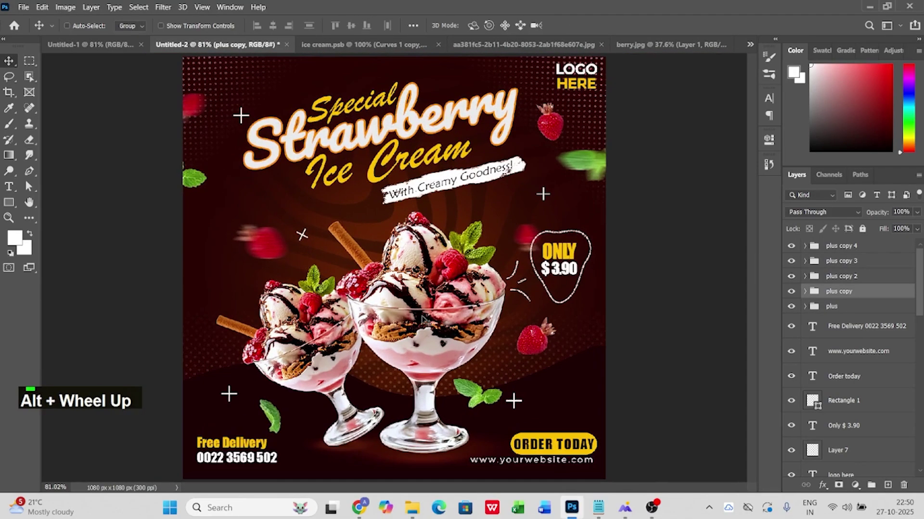
Step: Shift the plus beside the Strawberry title's start further left and place a smaller copy above the title's right end
{"action": "right_click", "coordinate": [242, 116]}
{"action": "left_click", "coordinate": [255, 122]}
{"action": "left_click_drag", "start_coordinate": [258, 125], "coordinate": [492, 136]}
{"action": "key", "text": "ctrl+0"}
{"action": "scroll", "coordinate": [483, 112], "scroll_direction": "up", "scroll_amount": 5}
{"action": "key", "text": "ctrl+t"}
{"action": "key", "text": "Return"}
Step: Duplicate the small plus above the title to the poster's left edge, level with the blurred strawberry
{"action": "key", "text": "ctrl+0"}
{"action": "scroll", "coordinate": [491, 137], "scroll_direction": "up", "scroll_amount": 1}
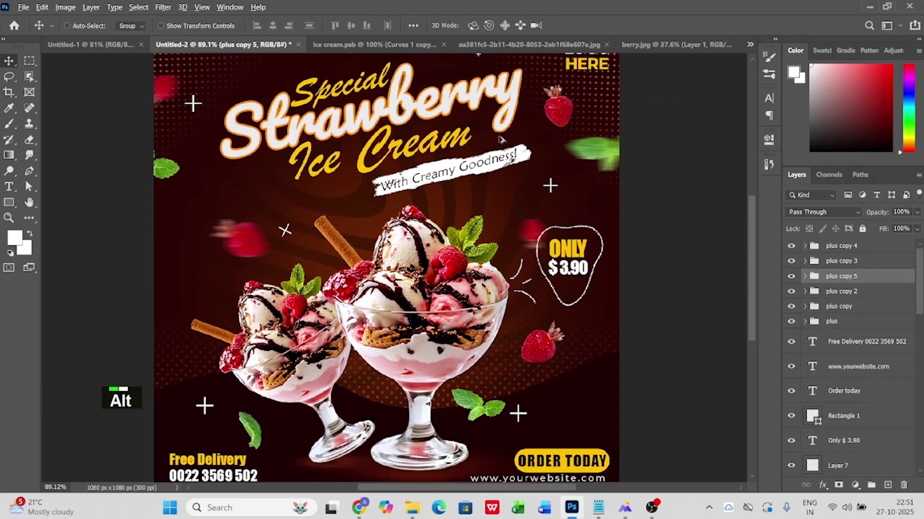
{"action": "left_click_drag", "start_coordinate": [477, 75], "coordinate": [182, 206], "text": "alt"}
{"action": "key", "text": "ctrl+0"}
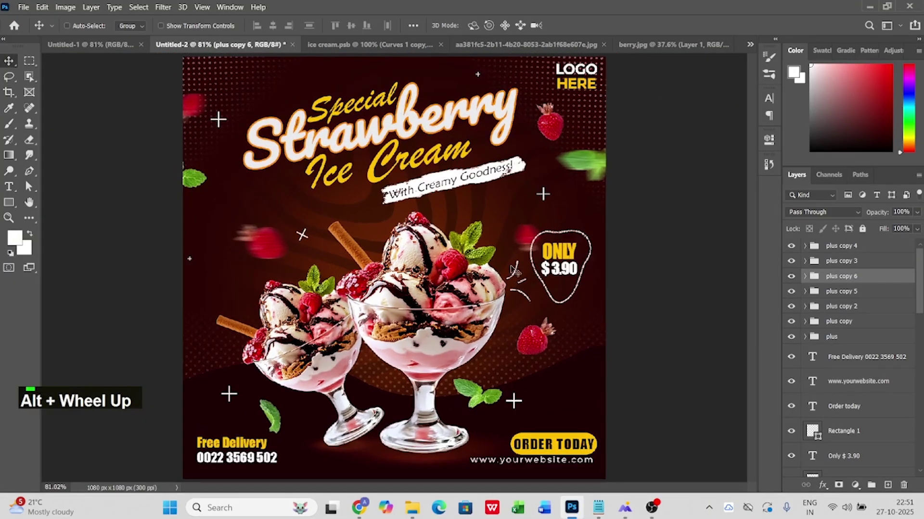